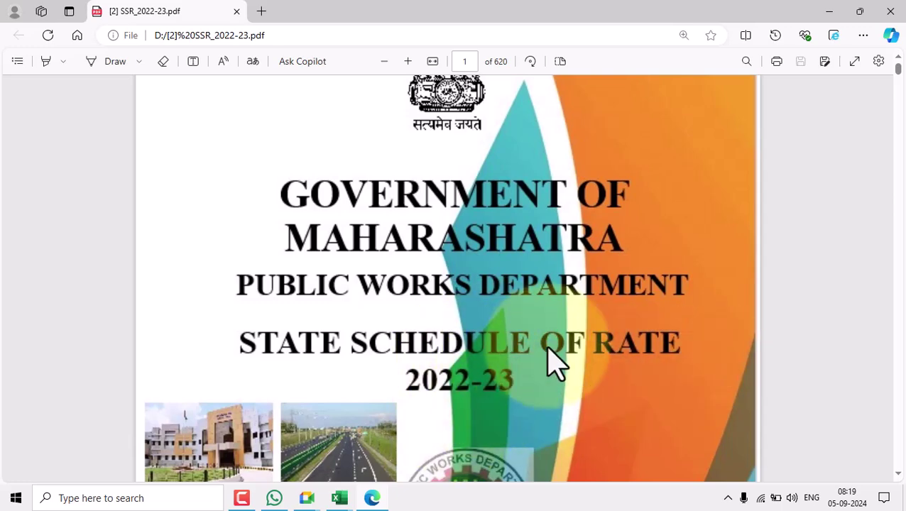
Step: Look over the State Schedule of Rate 2022-23 PDF, the C C Road Pusad measurement sheet and the SSR_2022-23 workbook
scroll(551, 365, "down", 3)
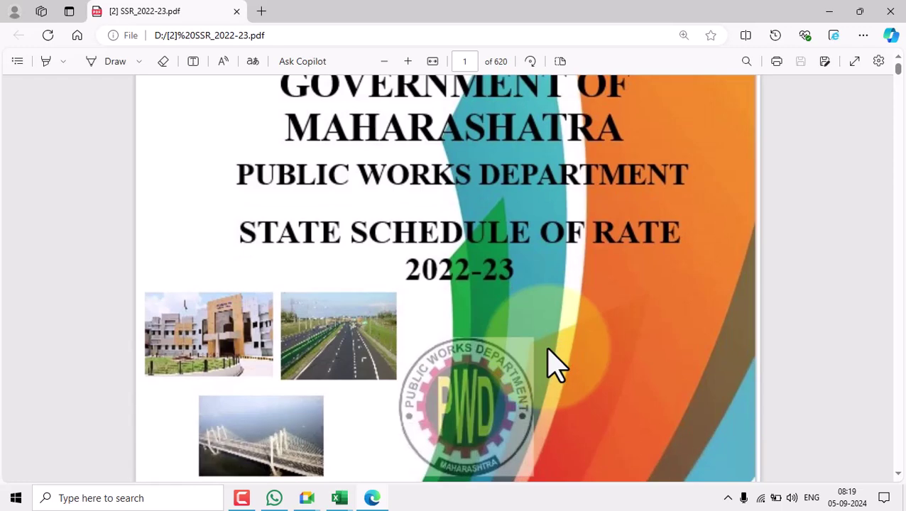
scroll(524, 329, "up", 3)
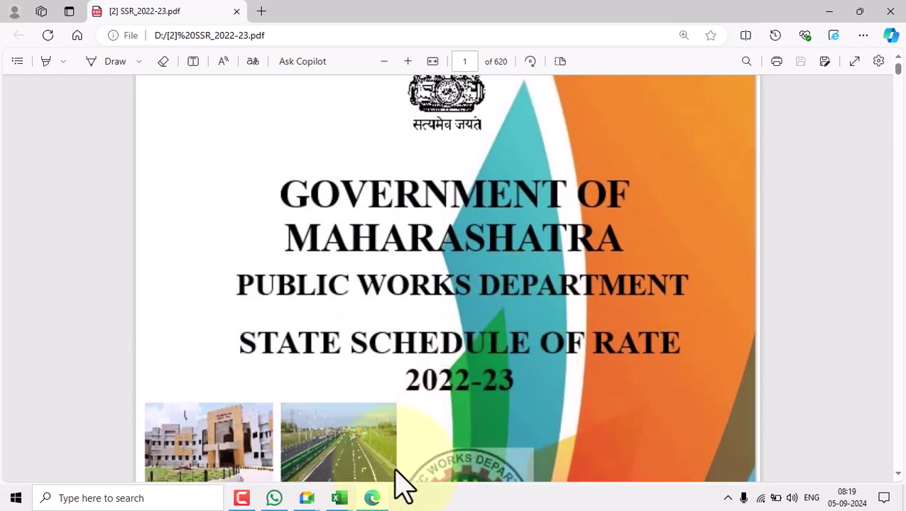
mouse_move(340, 498)
left_click(240, 449)
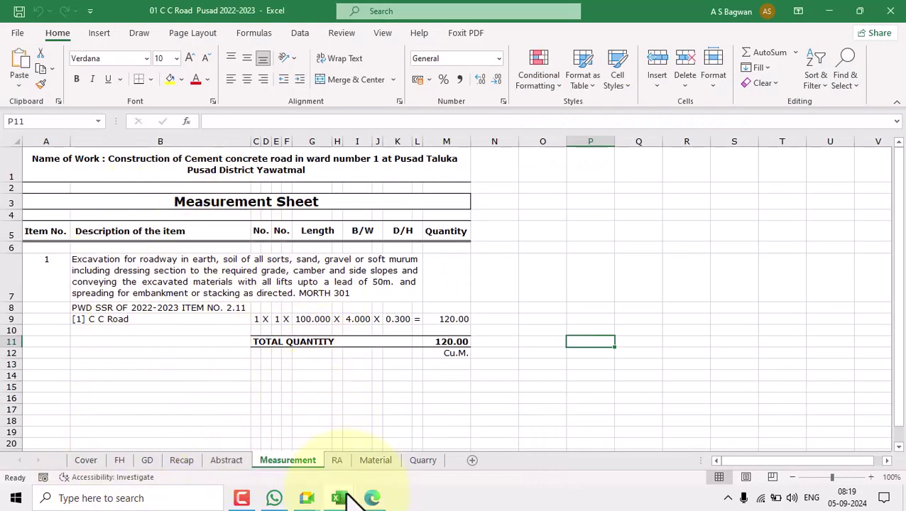
mouse_move(348, 501)
left_click(515, 470)
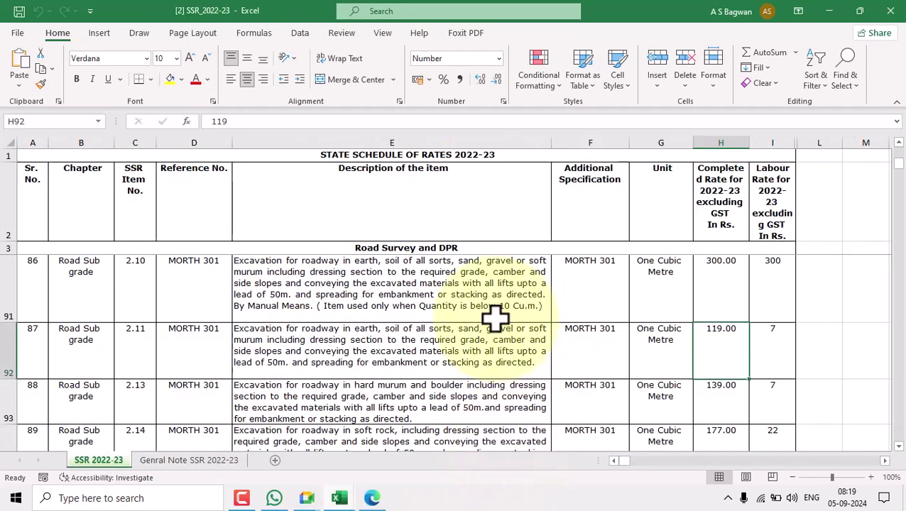
left_click(375, 499)
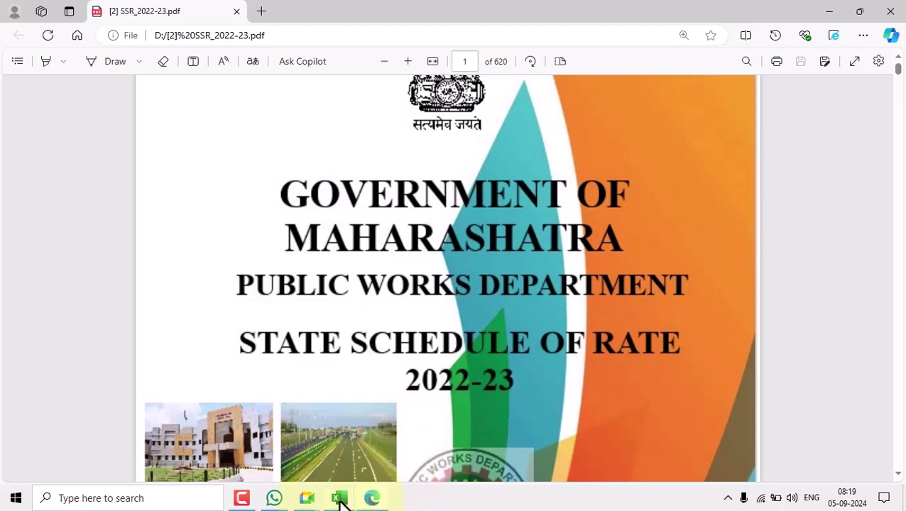
mouse_move(342, 501)
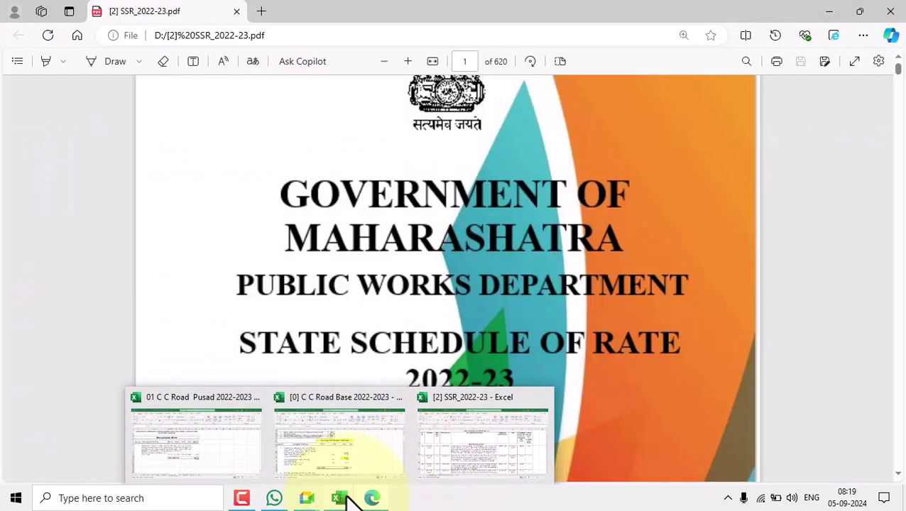
left_click(245, 462)
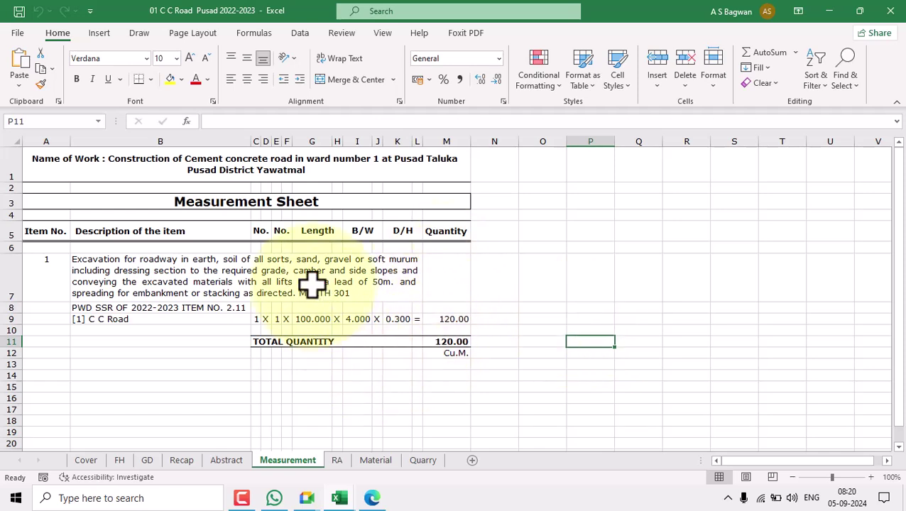
mouse_move(342, 501)
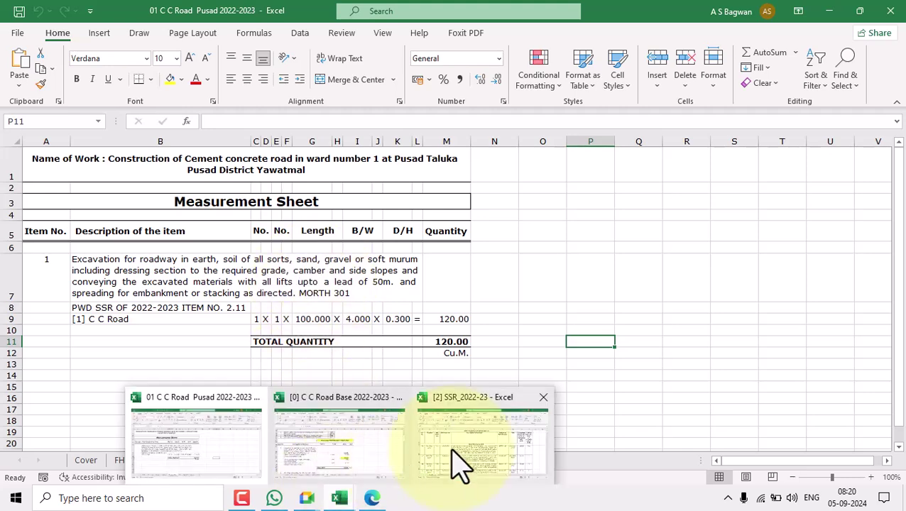
left_click(461, 469)
left_click(371, 498)
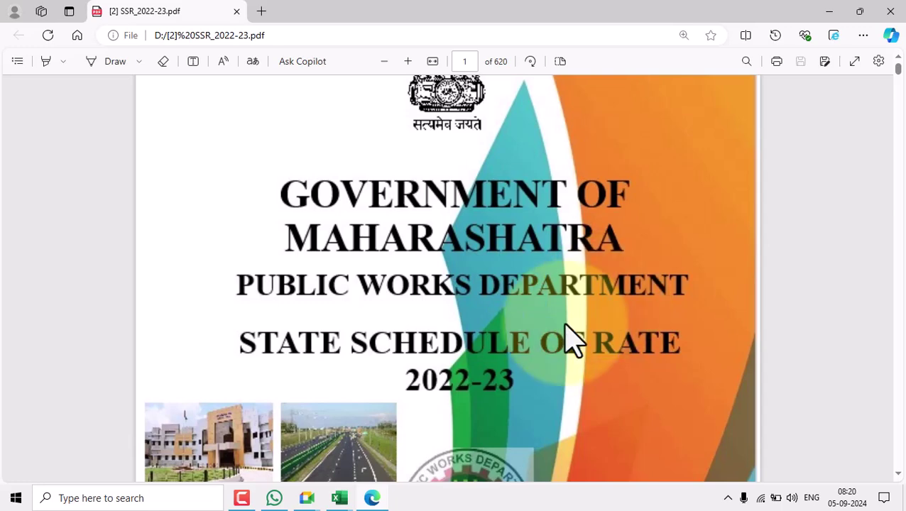
Step: Examine the lead charges and item rate analyses on the RA1 sheet of the C C Road Base workbook, alongside the Pusad measurement sheet
mouse_move(340, 497)
left_click(354, 449)
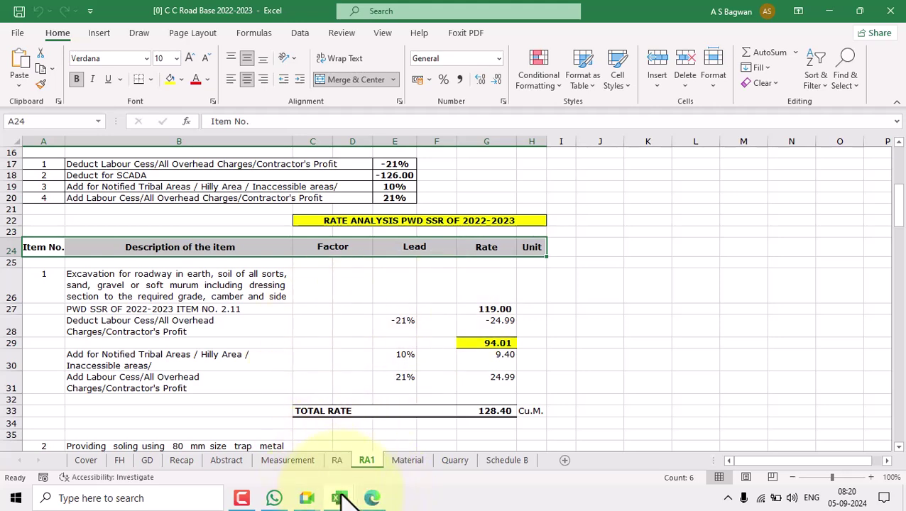
mouse_move(344, 496)
left_click(238, 446)
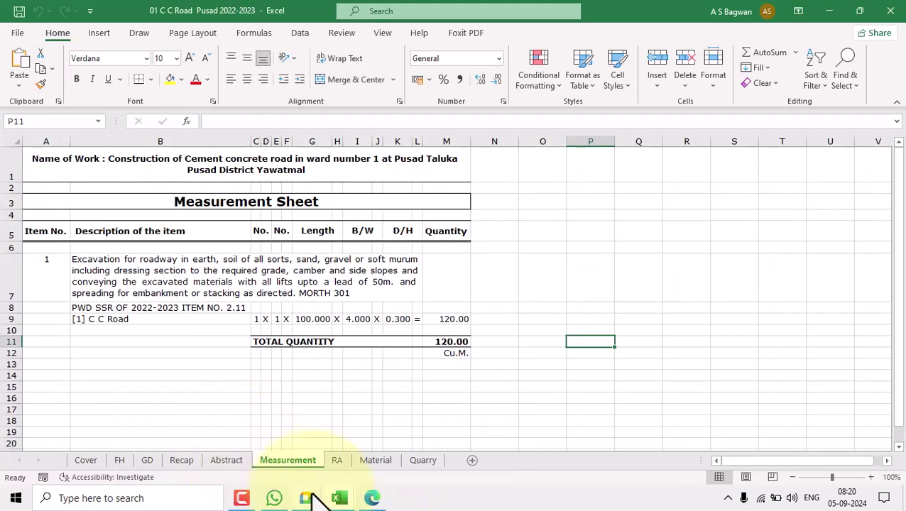
left_click(350, 475)
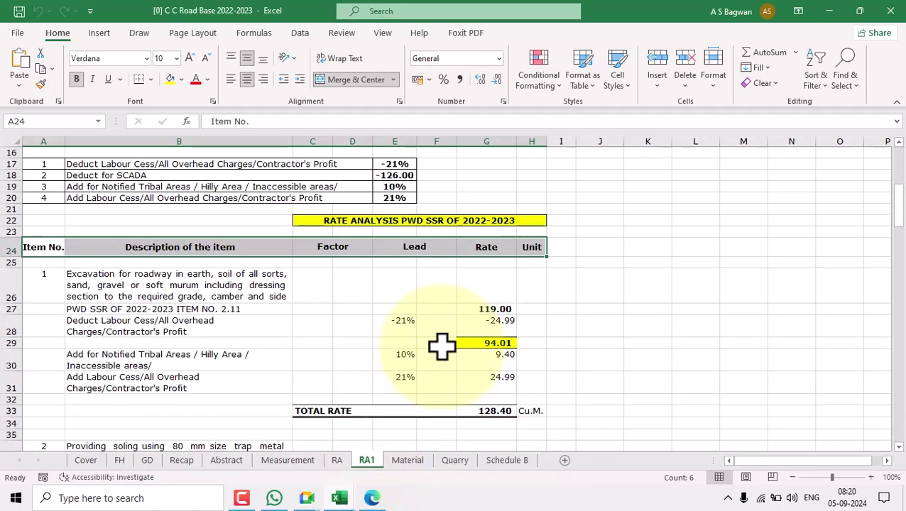
left_click(661, 331)
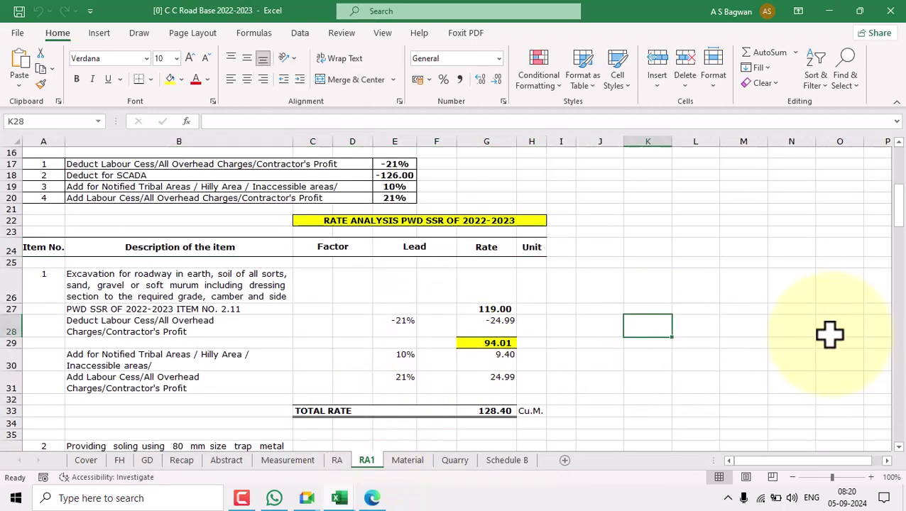
left_click_drag(901, 219, 900, 193)
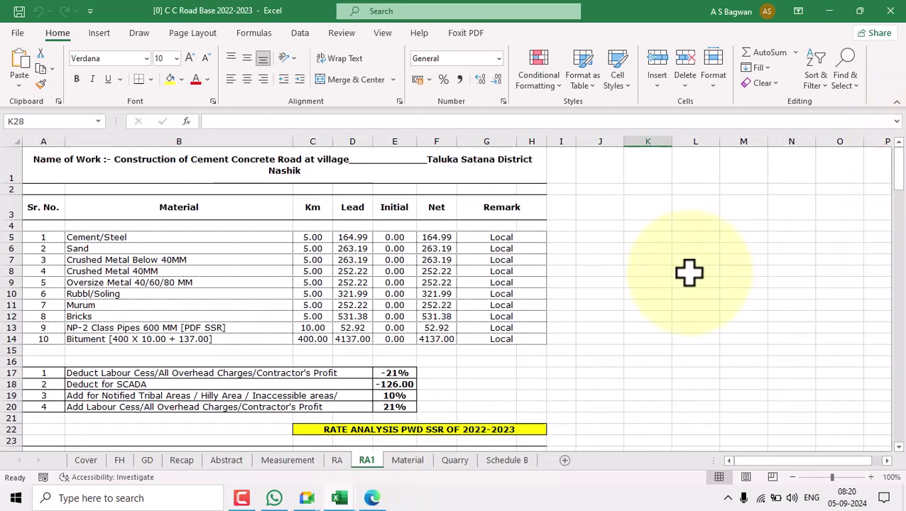
scroll(668, 291, "down", 3)
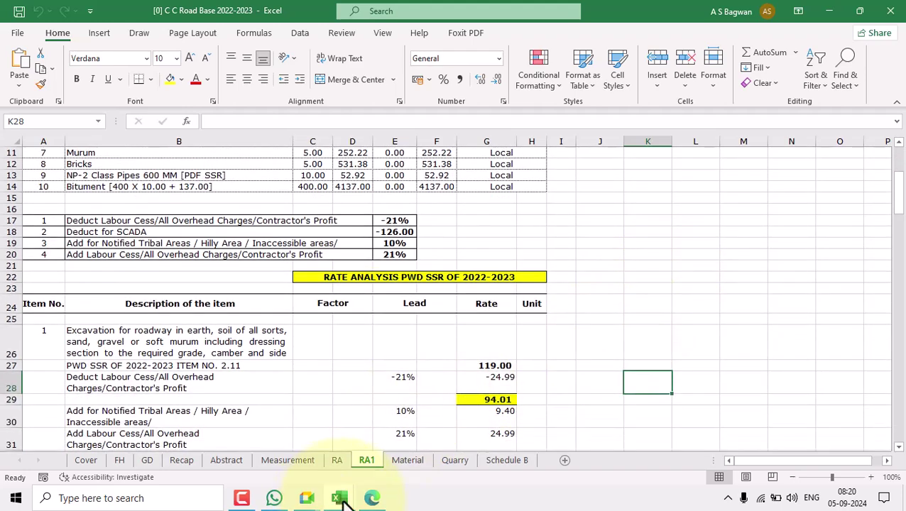
mouse_move(339, 500)
left_click(238, 448)
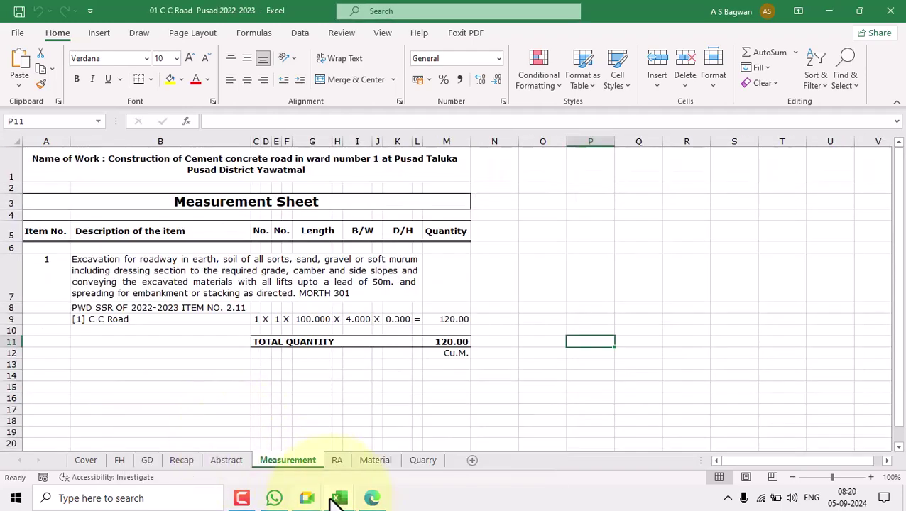
left_click(329, 470)
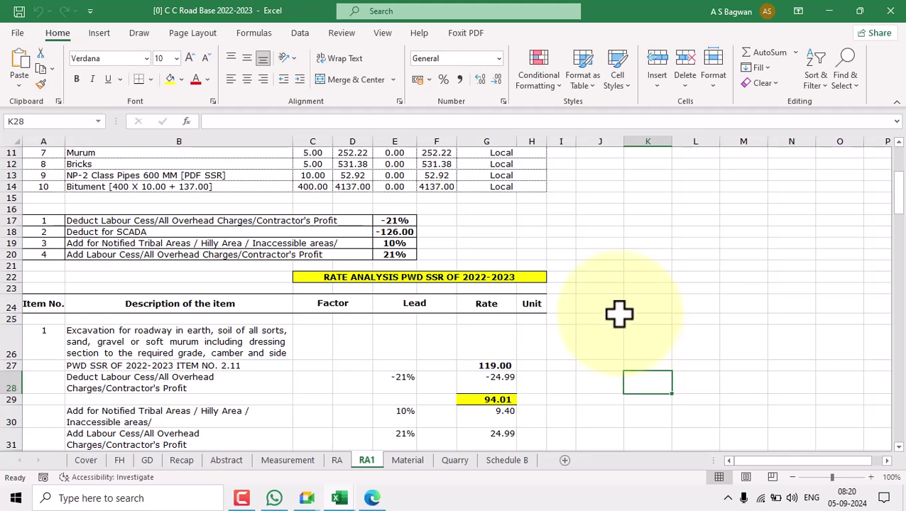
scroll(626, 324, "down", 5)
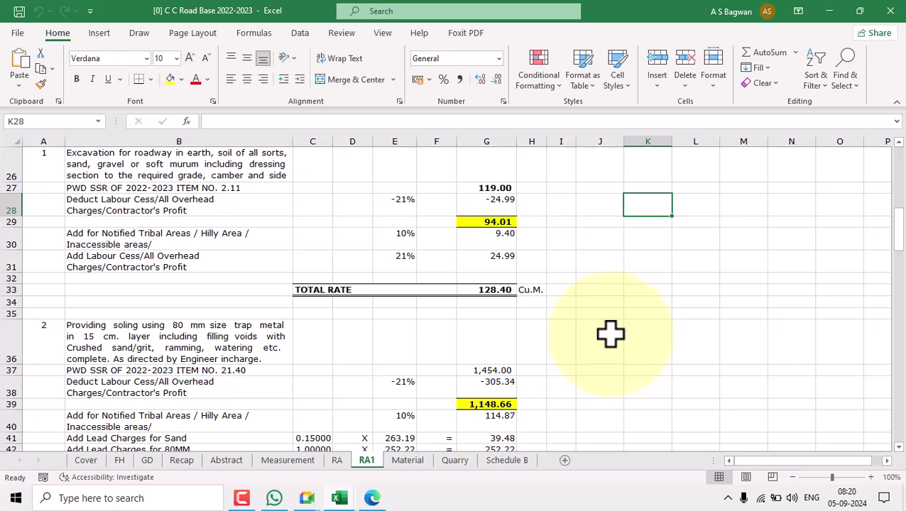
Step: Switch to the C C Road Pusad workbook and set the Cover sheet's paper size to A4, checking its page breaks
mouse_move(344, 499)
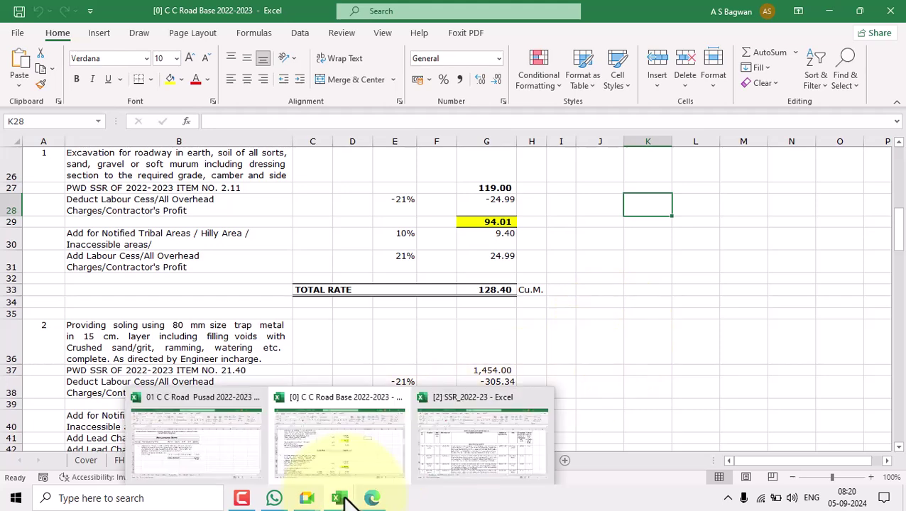
left_click(208, 455)
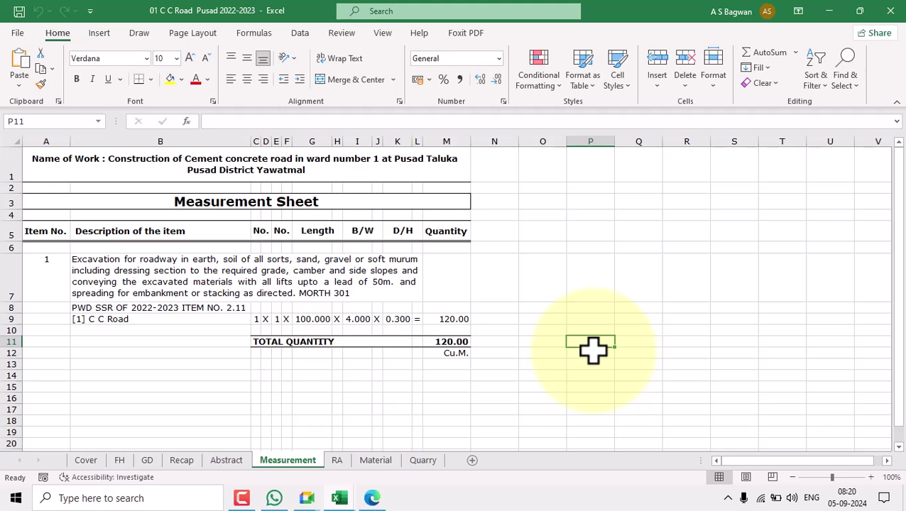
left_click(91, 461)
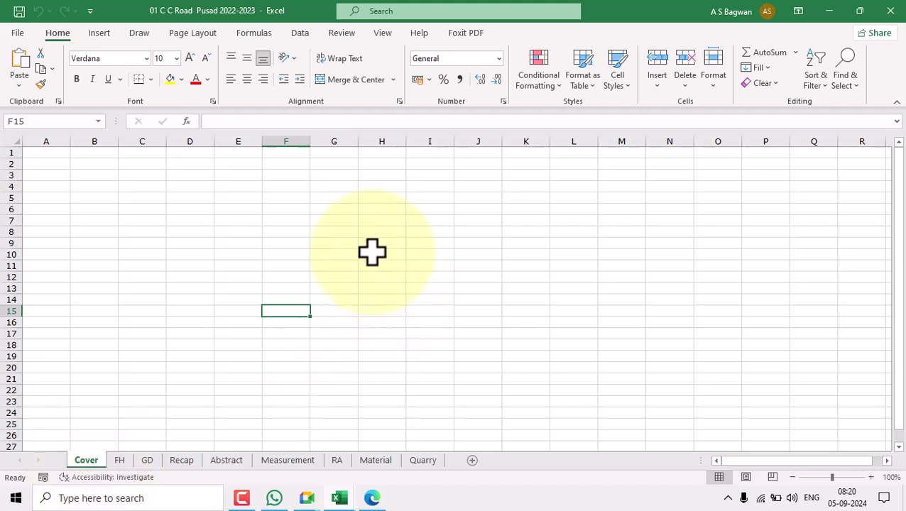
left_click(186, 37)
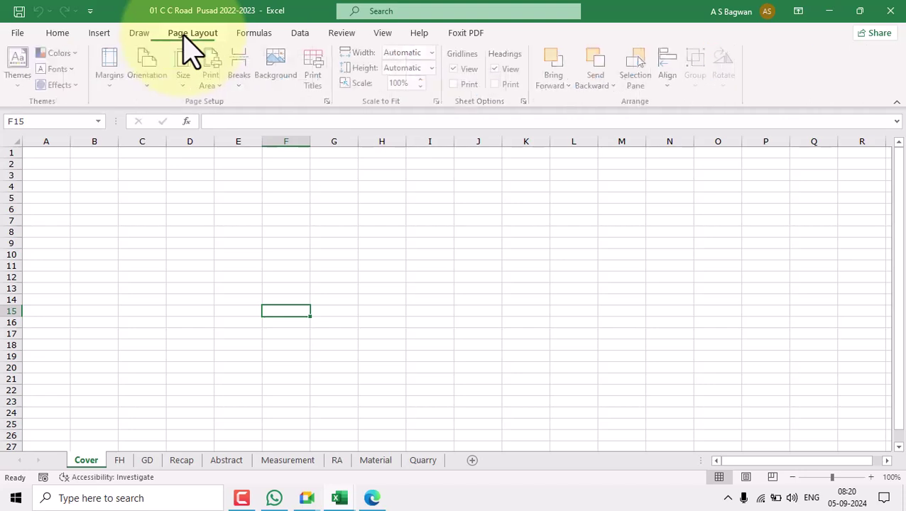
left_click(187, 85)
left_click(224, 110)
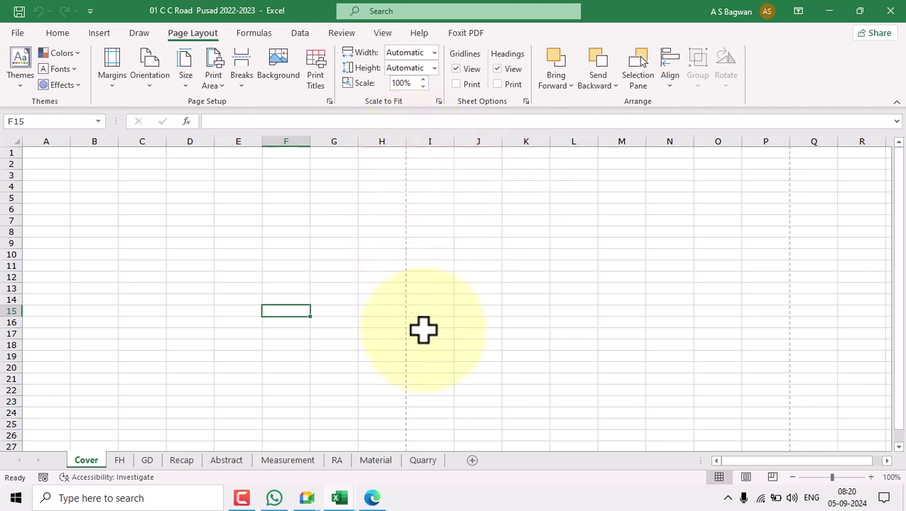
scroll(422, 330, "down", 10)
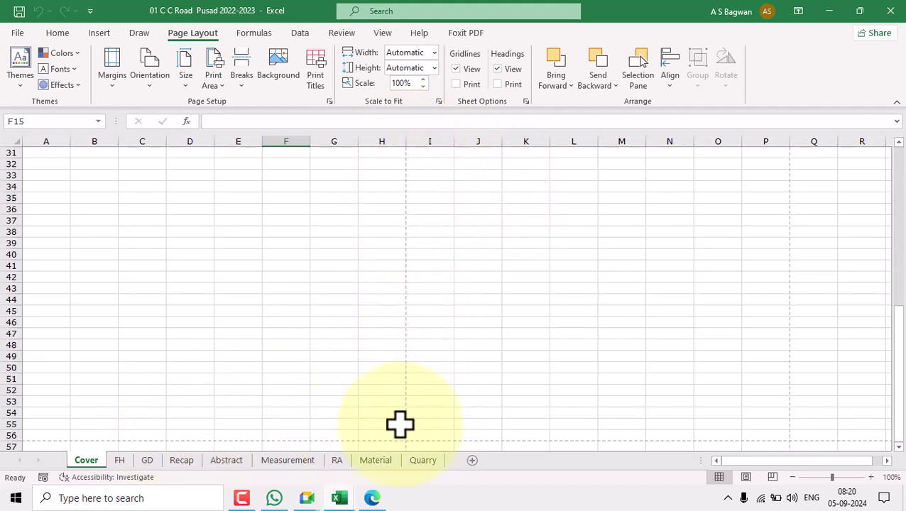
Step: Set the Abstract sheet's paper size to A4 and check where its page breaks fall
left_click(240, 462)
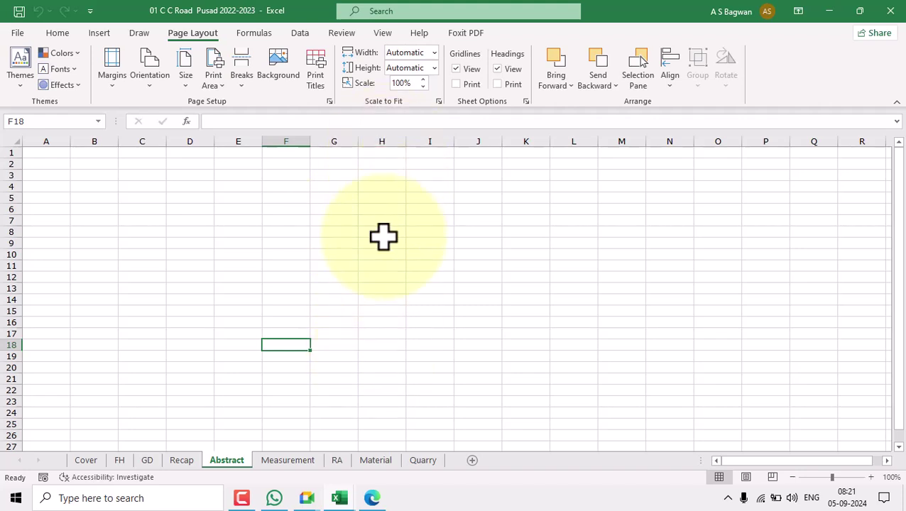
left_click(56, 34)
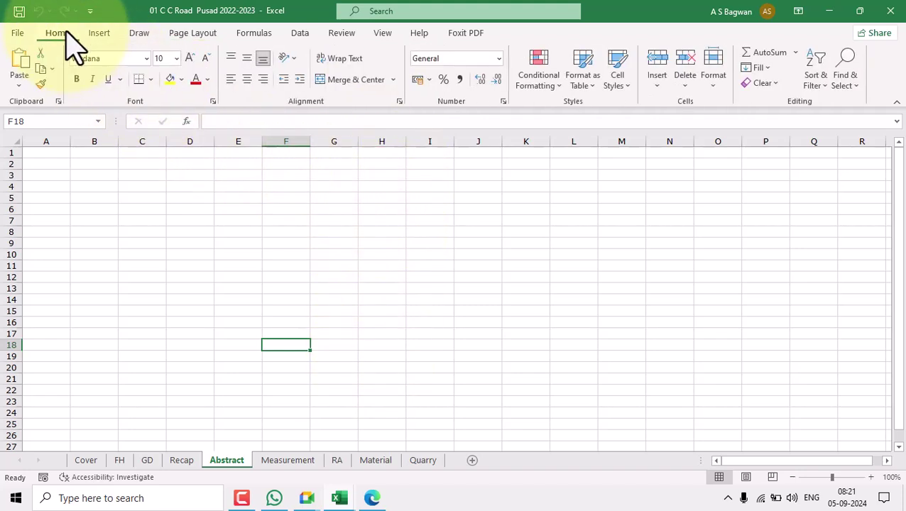
left_click(202, 33)
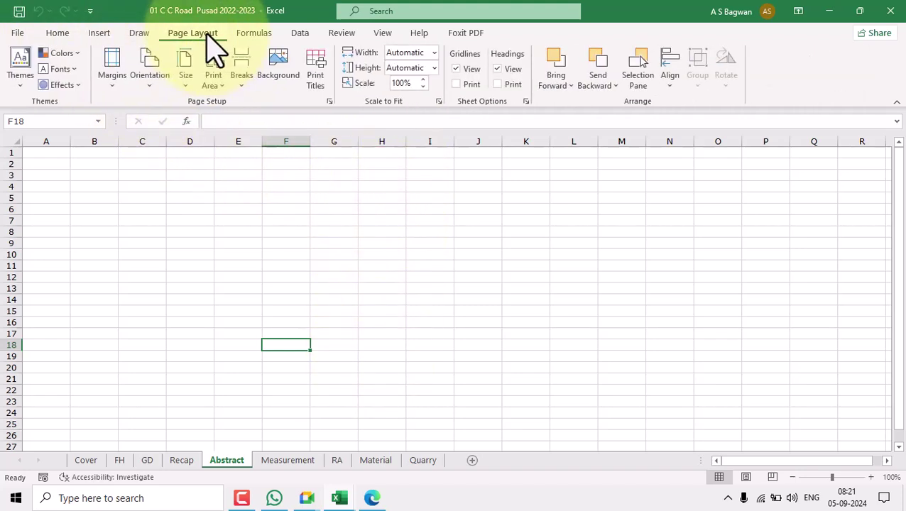
left_click(186, 80)
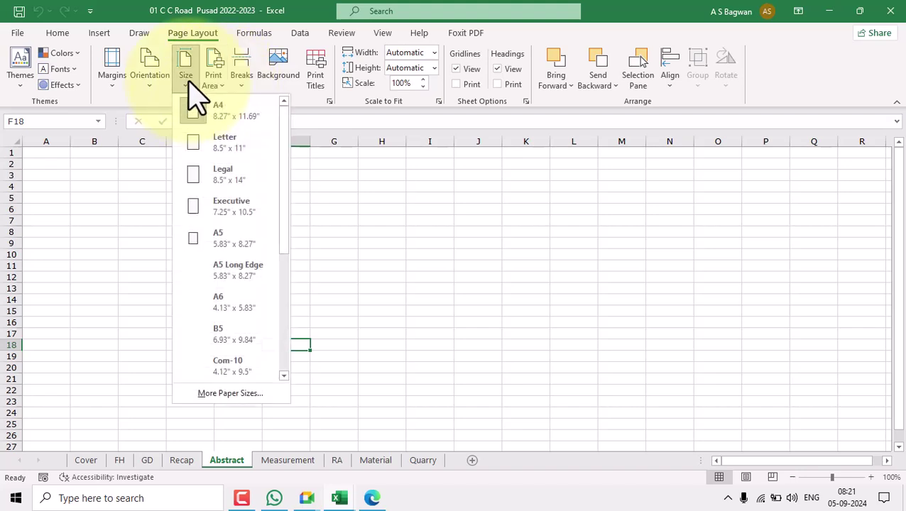
left_click(229, 113)
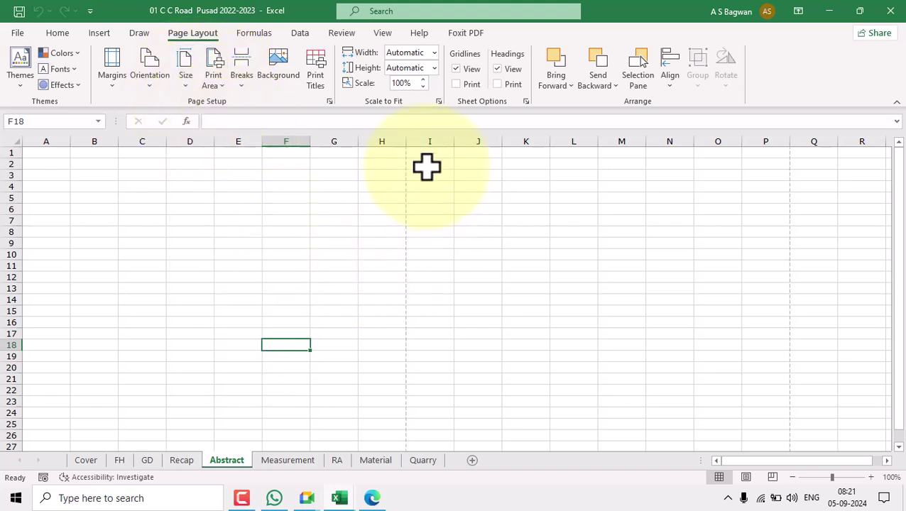
scroll(397, 284, "down", 8)
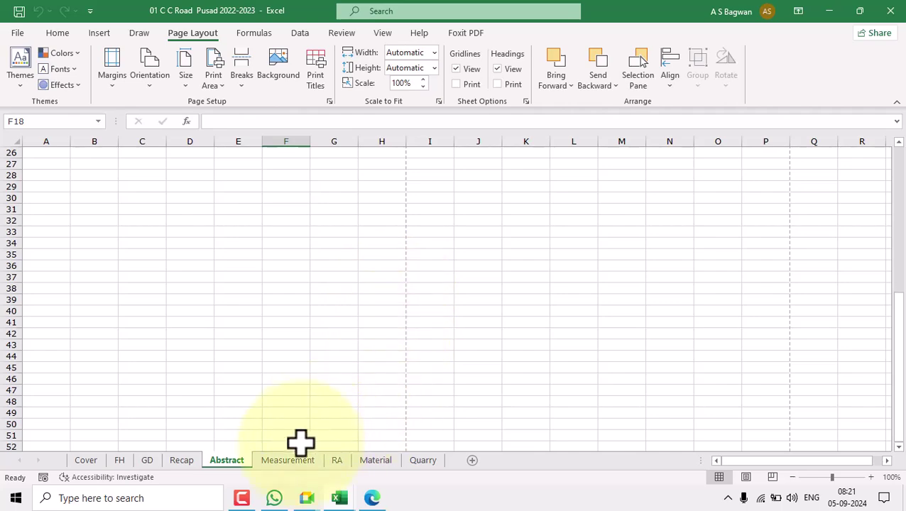
Step: Set the Measurement sheet's paper size to A4
left_click(288, 461)
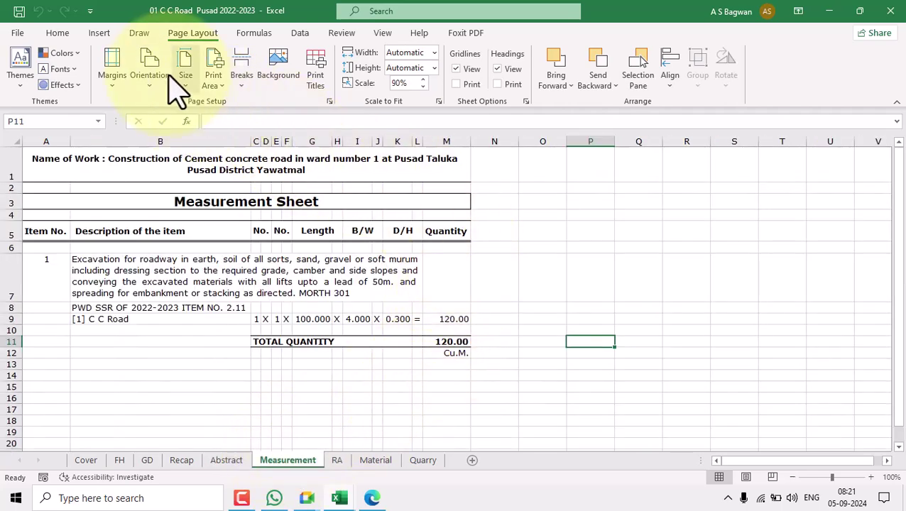
left_click(58, 35)
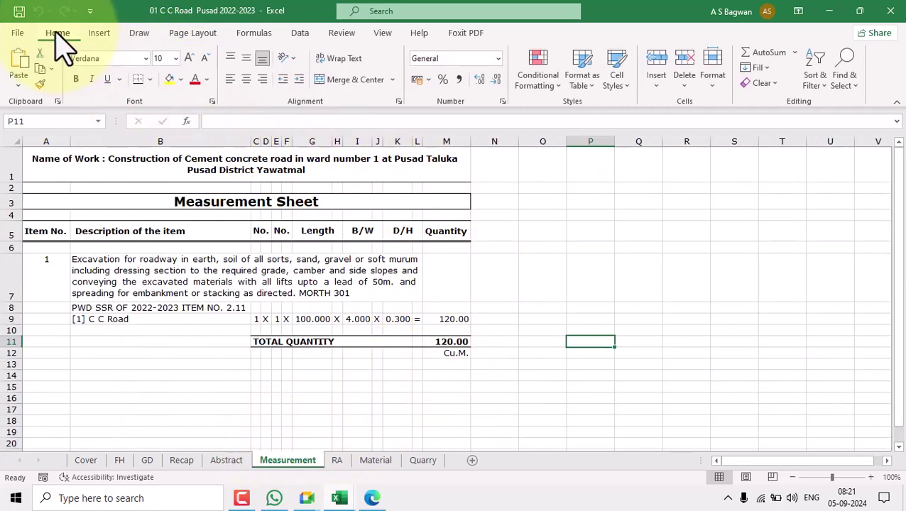
left_click(199, 33)
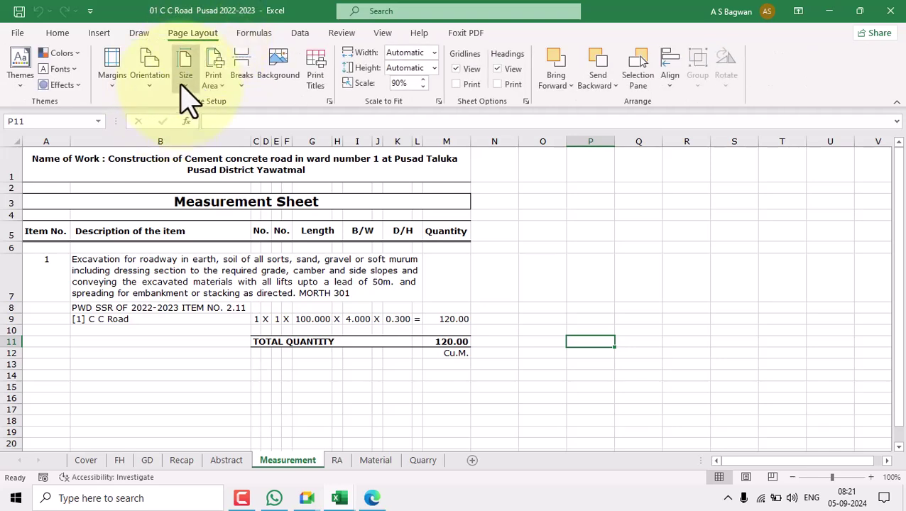
left_click(182, 84)
left_click(238, 120)
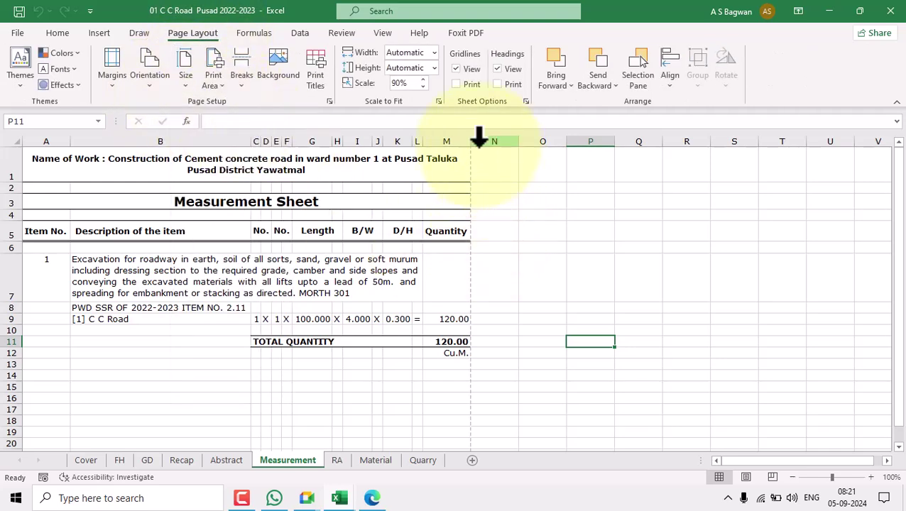
Step: Preview the printout of the RA sheet and check its page break against the item rate columns
left_click(338, 462)
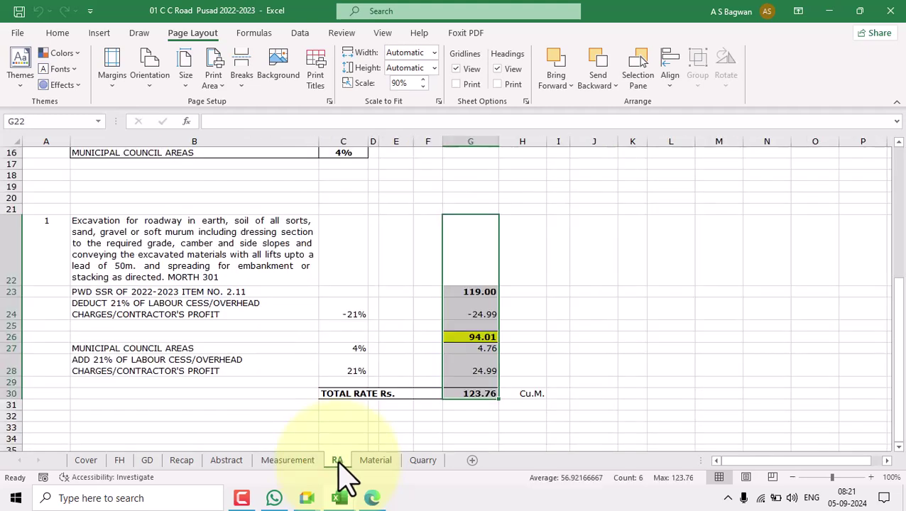
left_click(640, 313)
scroll(633, 313, "up", 5)
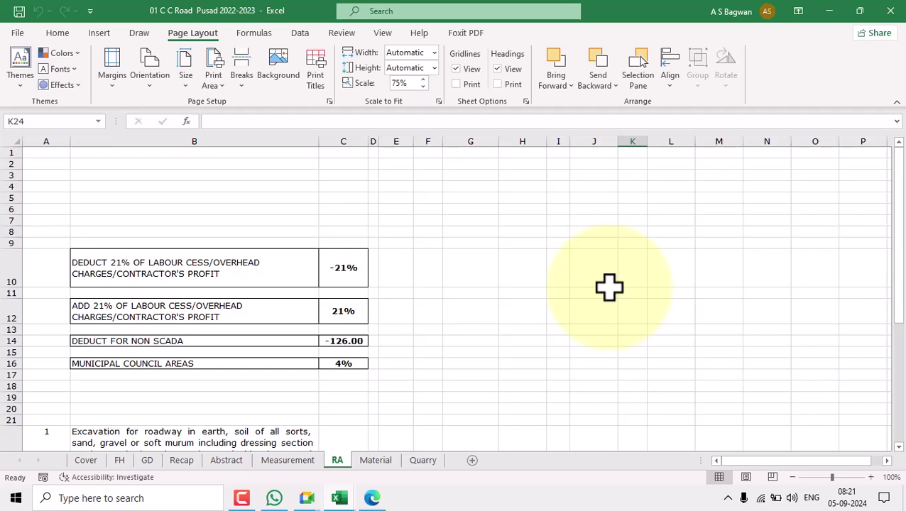
key("ctrl+p")
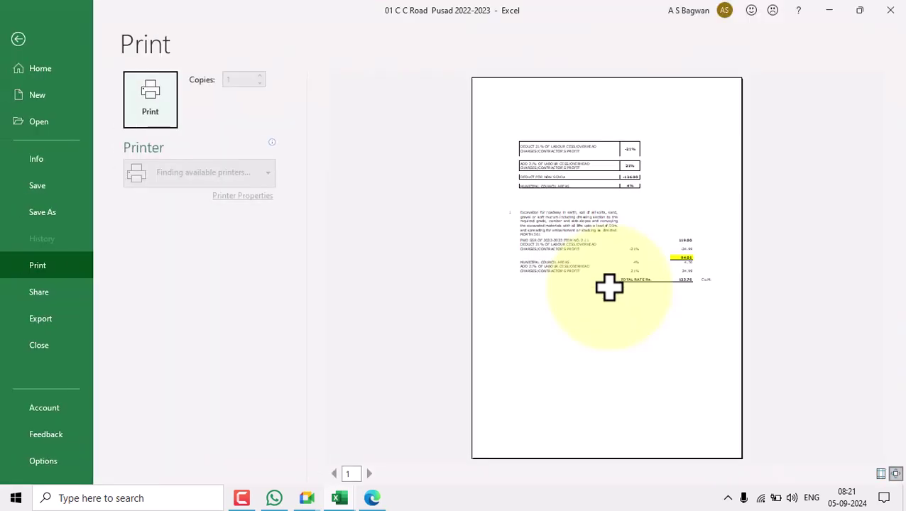
left_click(31, 42)
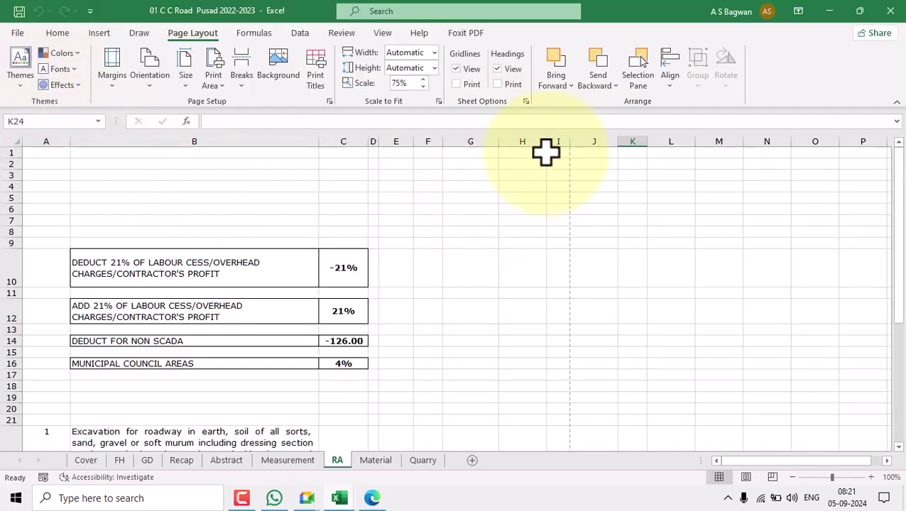
scroll(558, 341, "down", 5)
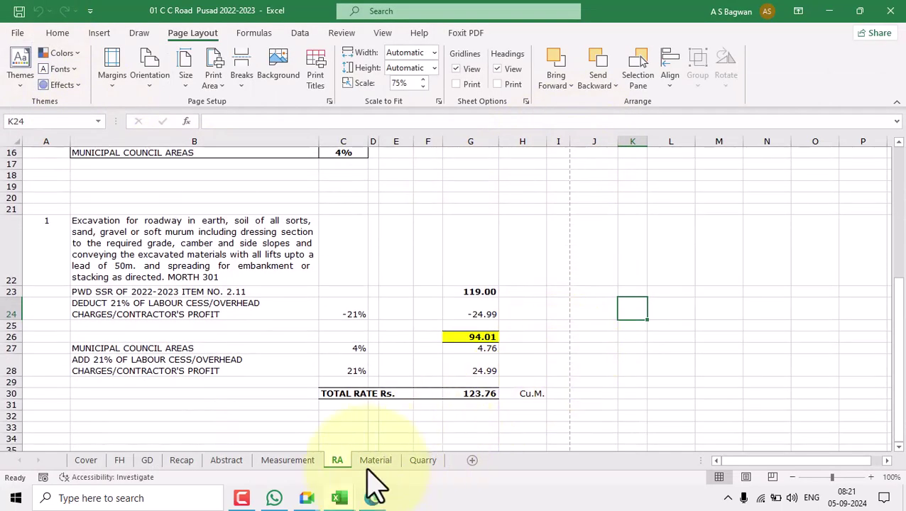
Step: Show the Material sheet's page breaks by viewing it in Page Layout and returning to Normal view
left_click(374, 466)
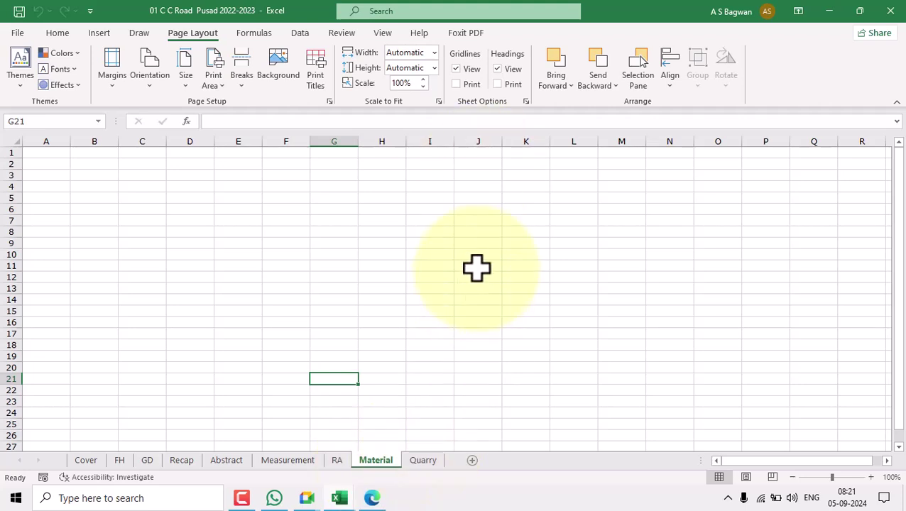
left_click(747, 477)
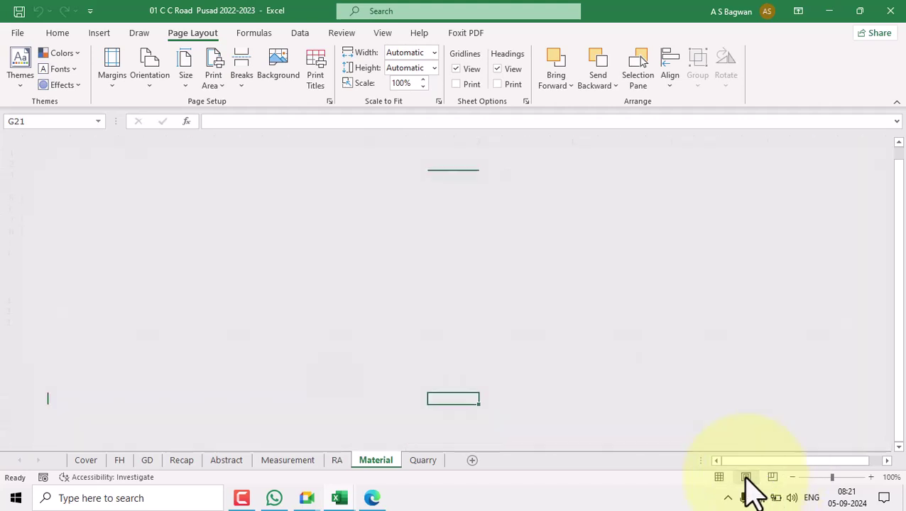
left_click(720, 477)
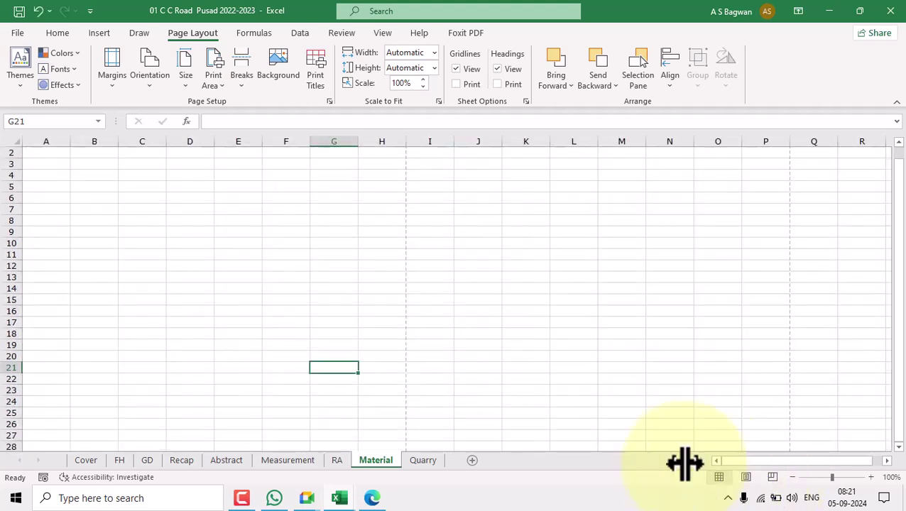
scroll(440, 325, "down", 12)
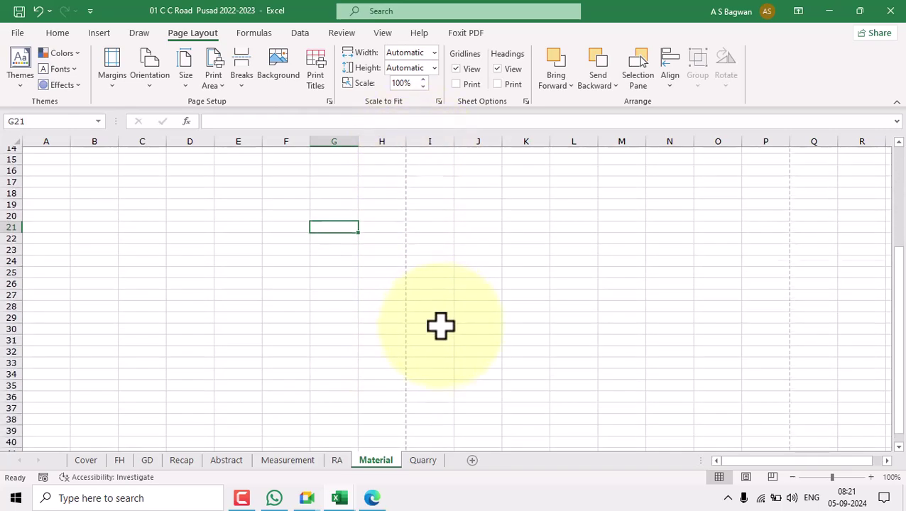
scroll(454, 285, "up", 12)
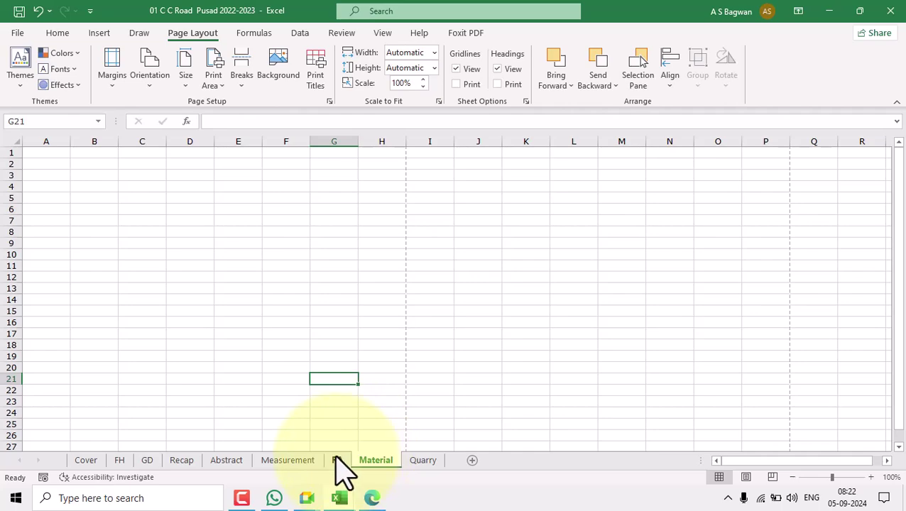
Step: Check where the vertical and horizontal page breaks fall on the RA sheet
left_click(339, 462)
scroll(531, 291, "up", 5)
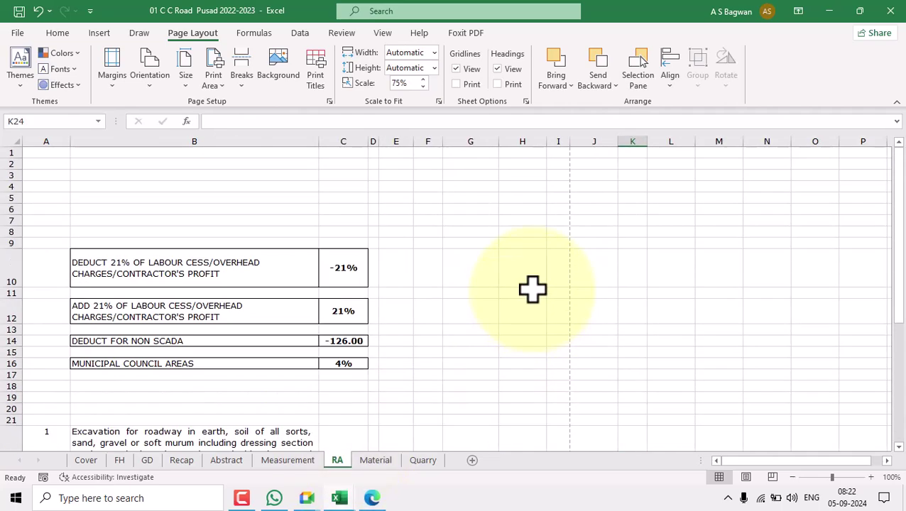
scroll(533, 290, "down", 5)
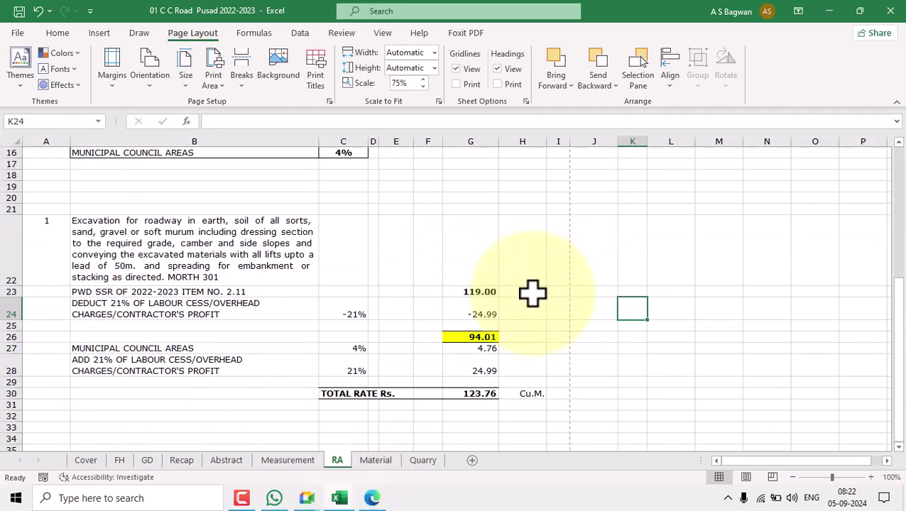
scroll(533, 291, "down", 3)
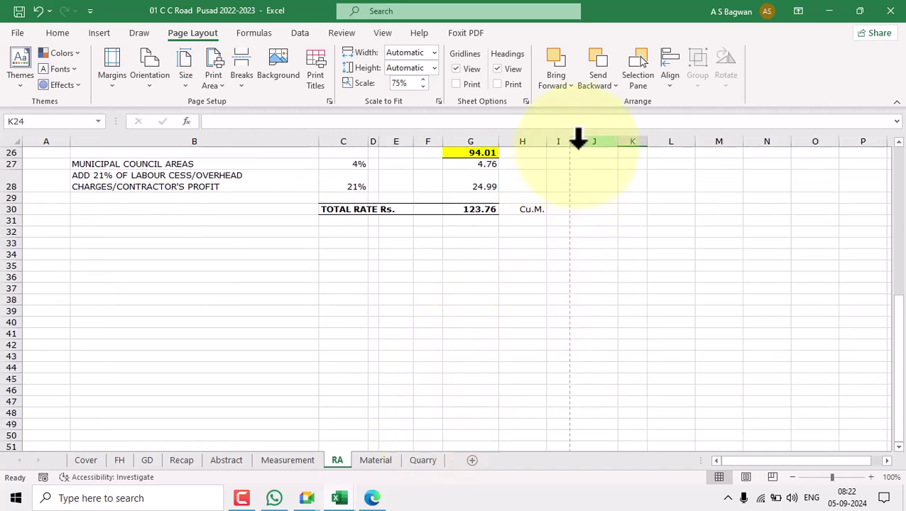
scroll(579, 326, "down", 10)
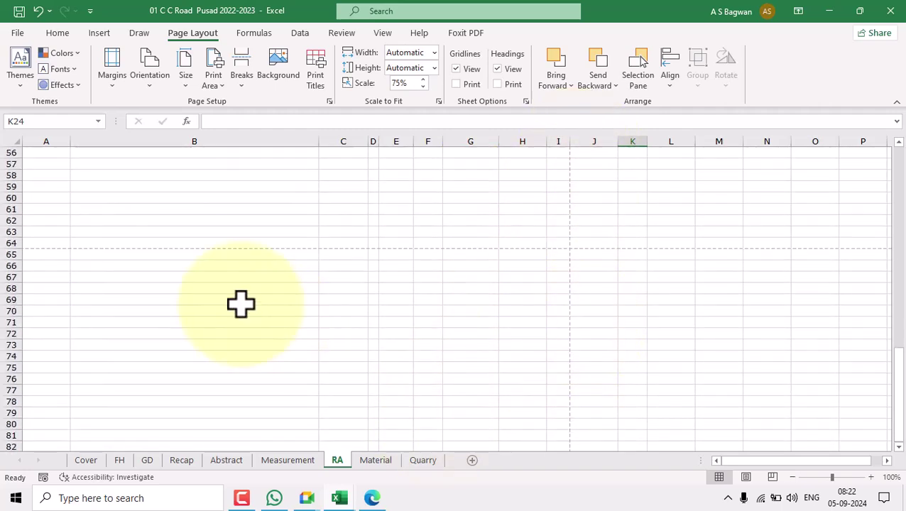
scroll(515, 279, "up", 18)
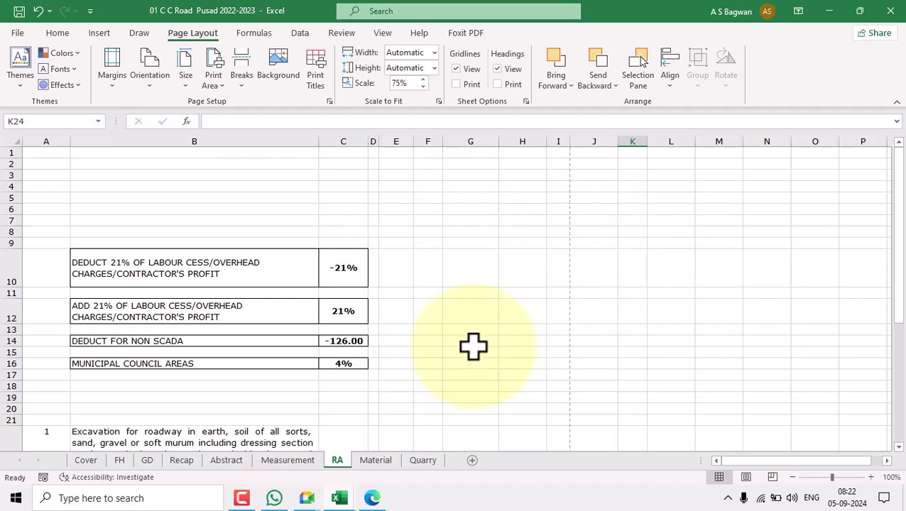
Step: Examine the item number, description and two No. columns on the Measurement sheet for the excavation item
left_click(288, 460)
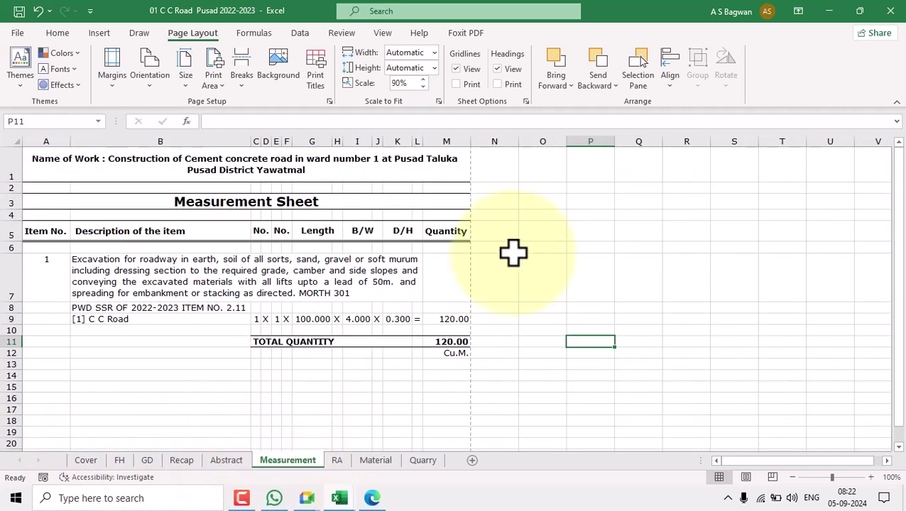
left_click(46, 237)
left_click(40, 272)
left_click(146, 273)
left_click(260, 230)
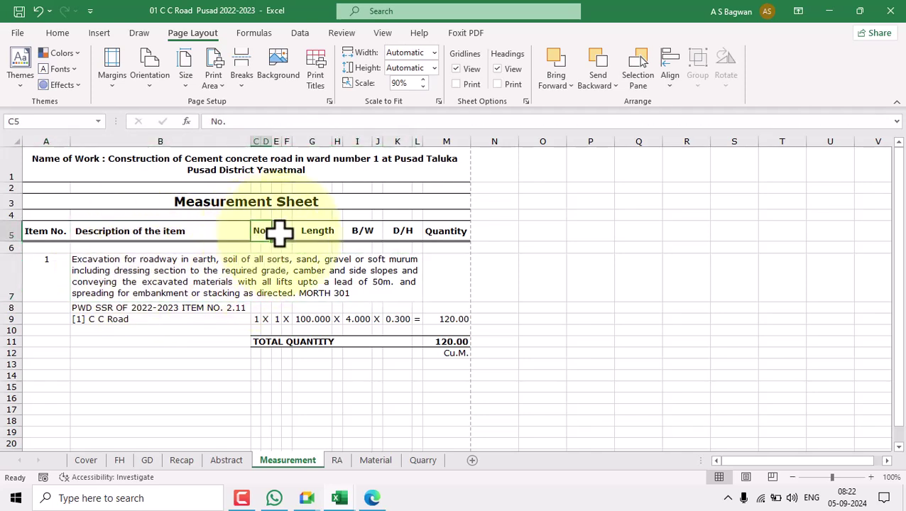
left_click(279, 233)
left_click(277, 319)
left_click(257, 231)
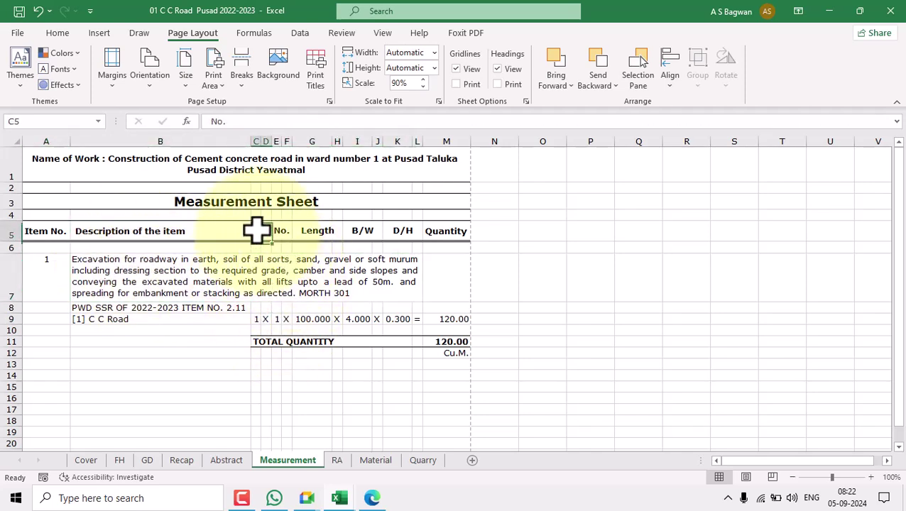
left_click(284, 237)
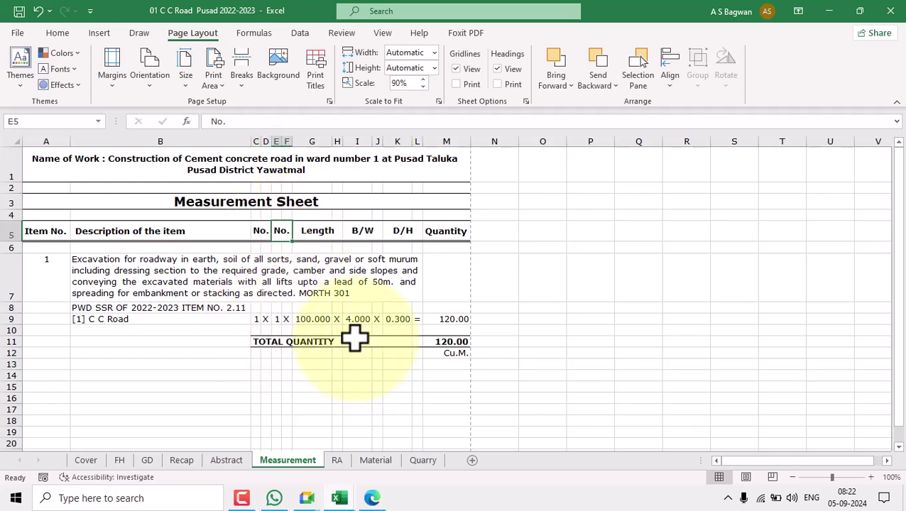
Step: Examine the Length, B/W, D/H and Quantity columns and the total quantity of the excavation item
left_click(324, 229)
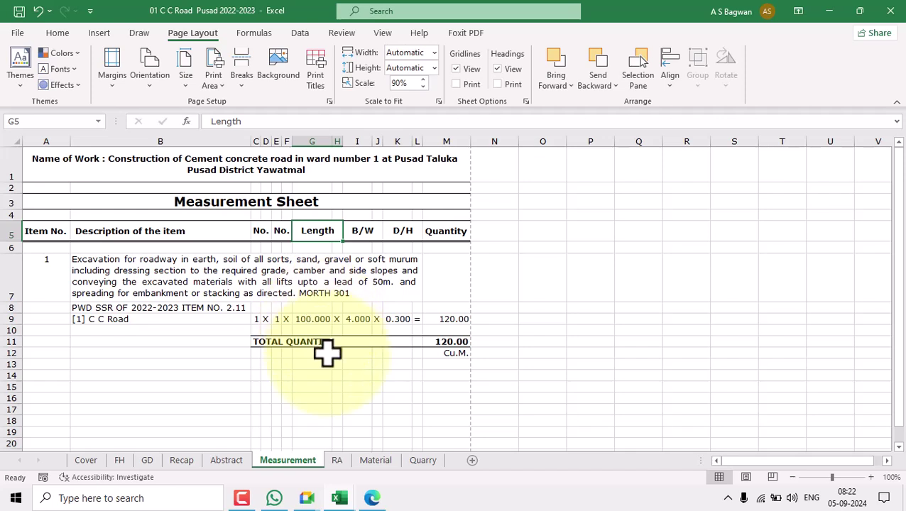
left_click(322, 319)
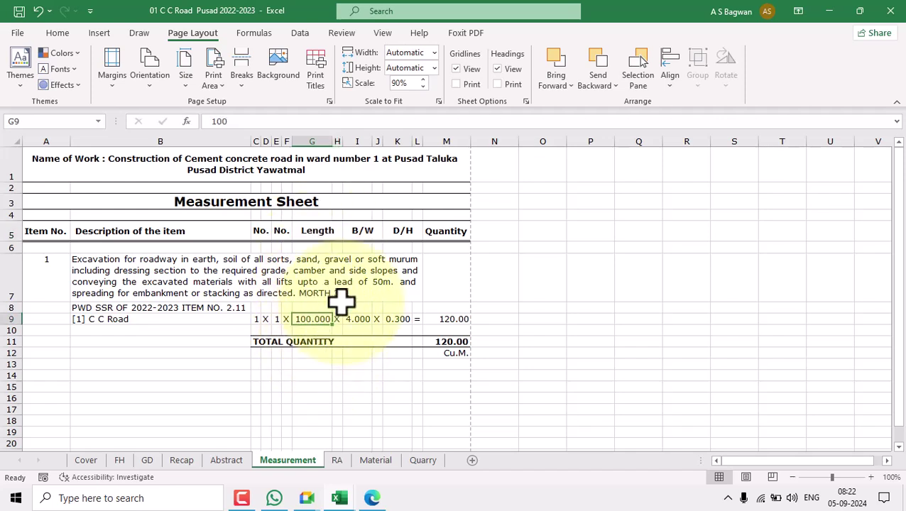
left_click(353, 319)
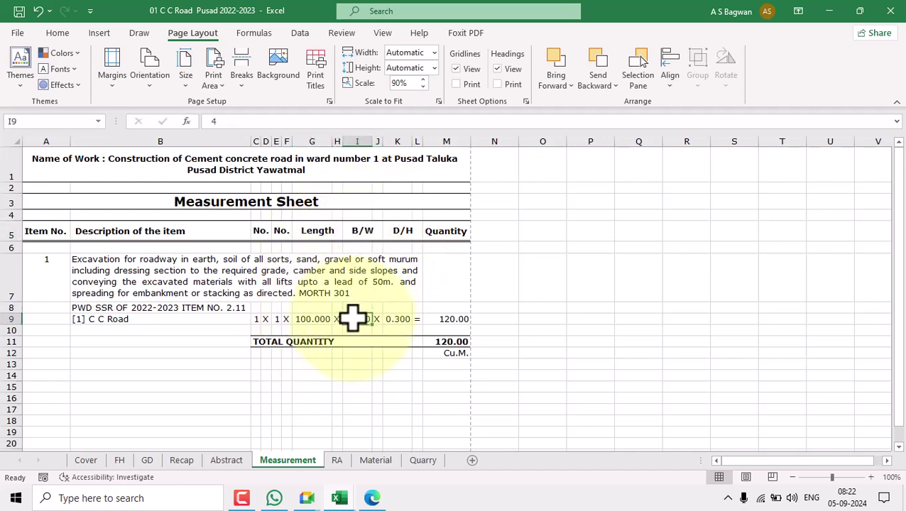
left_click(401, 233)
left_click(392, 319)
left_click(446, 233)
left_click(446, 319)
left_click(446, 342)
left_click(276, 375)
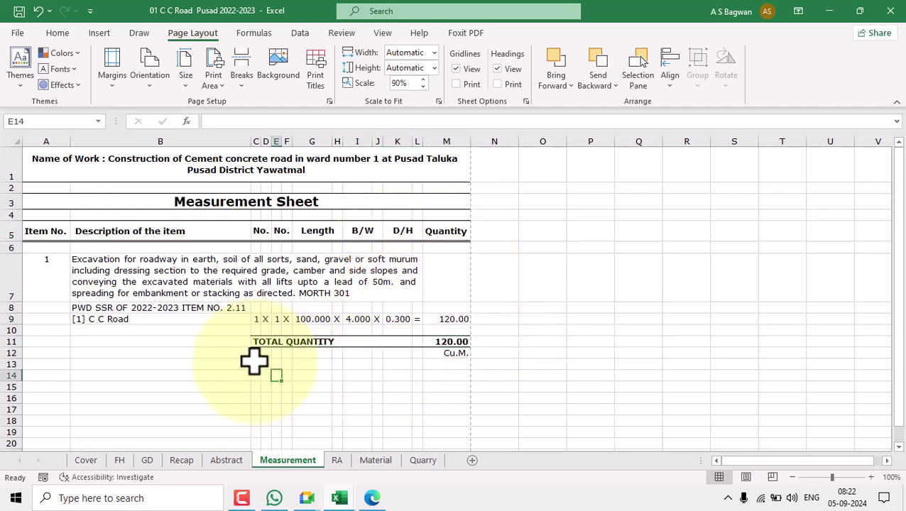
Step: Try clearing the first No. entry and its multiplication sign in the C C Road row, and undo the deletion
left_click(250, 229)
left_click(277, 228)
left_click_drag(269, 353, 265, 319)
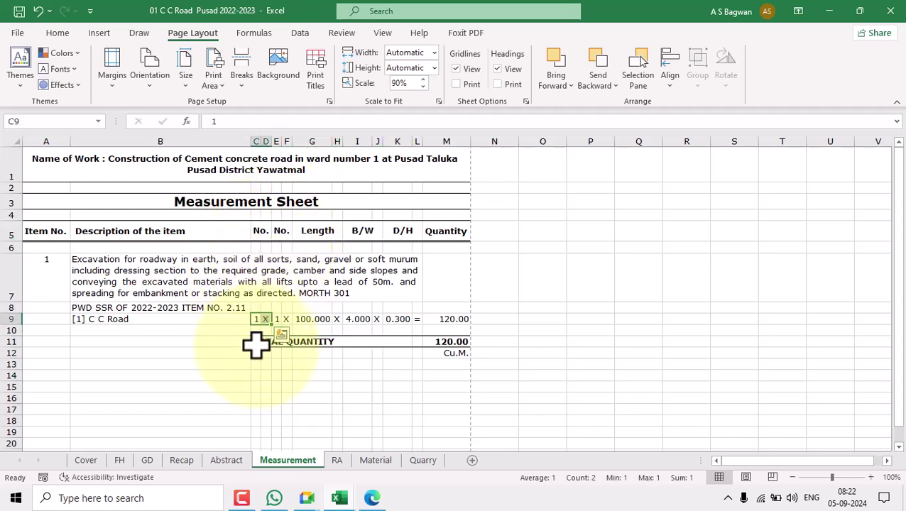
left_click(590, 320)
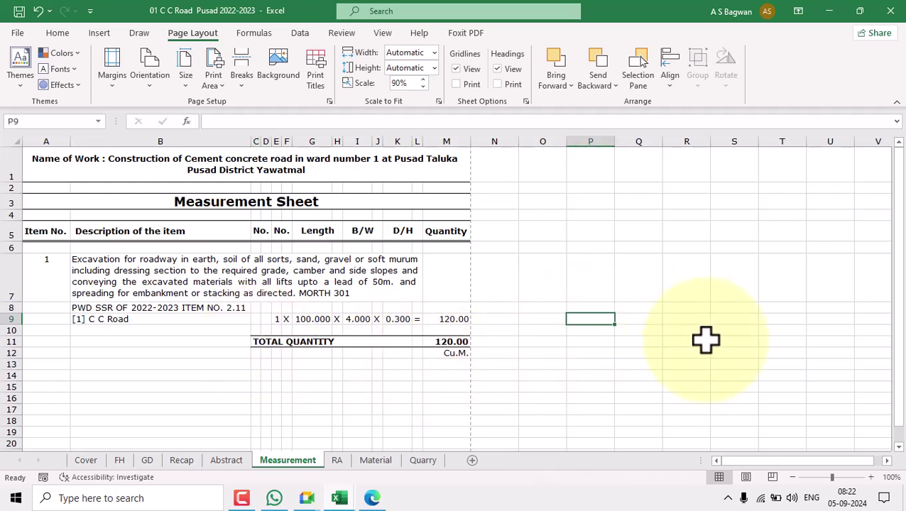
key("ctrl+z")
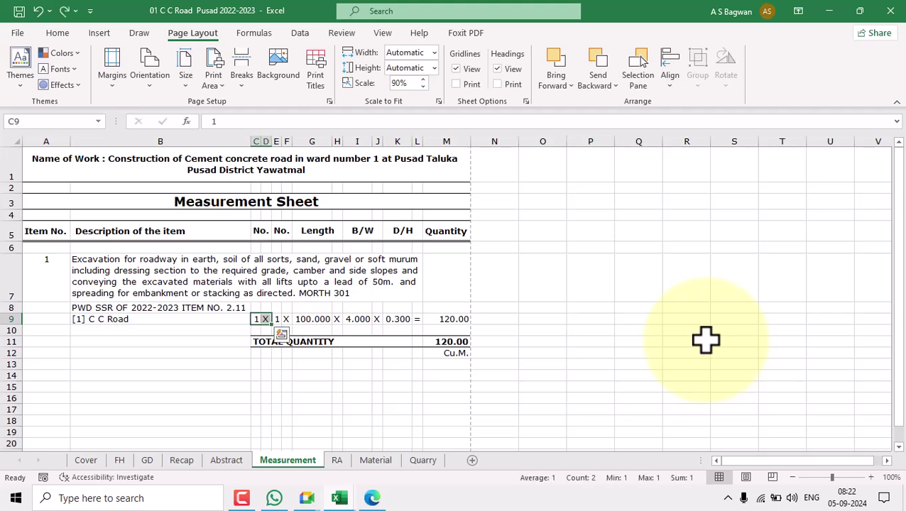
left_click(587, 349)
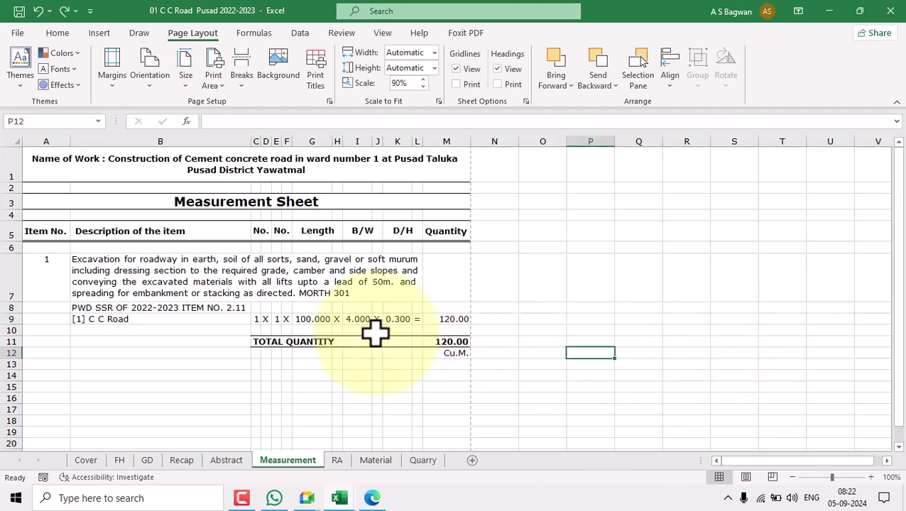
Step: Review the whole excavation item block on the Measurement sheet, including its description, SSR reference and total quantity formula
left_click(213, 288)
left_click_drag(53, 274, 455, 351)
left_click(523, 342)
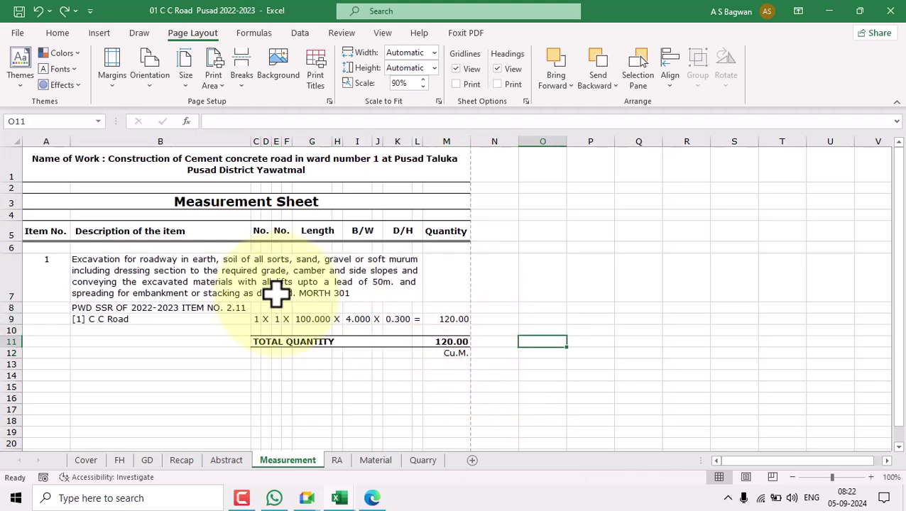
left_click(223, 306)
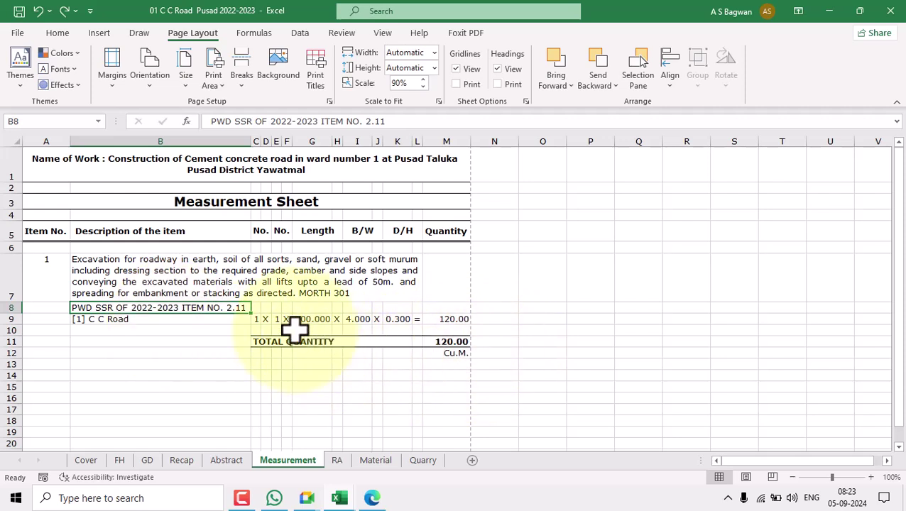
left_click(186, 271)
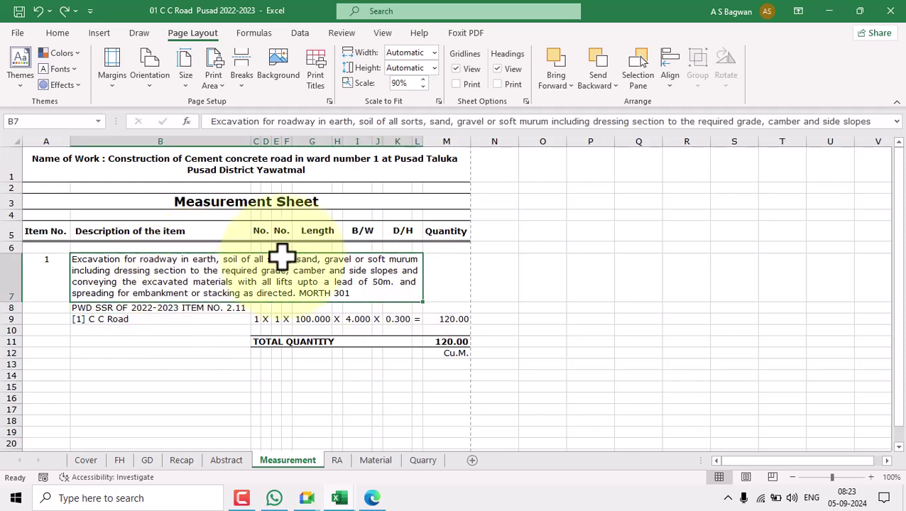
left_click(444, 341)
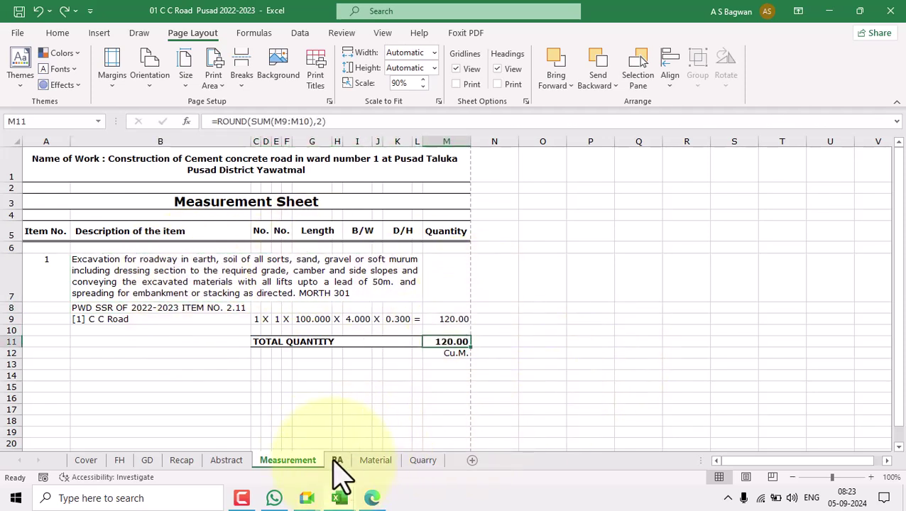
Step: Inspect the excavation item's rate analysis on the RA sheet, including the SSR reference and unit cells linked to Measurement
left_click(337, 460)
scroll(391, 304, "down", 4)
scroll(407, 303, "up", 2)
scroll(407, 303, "down", 4)
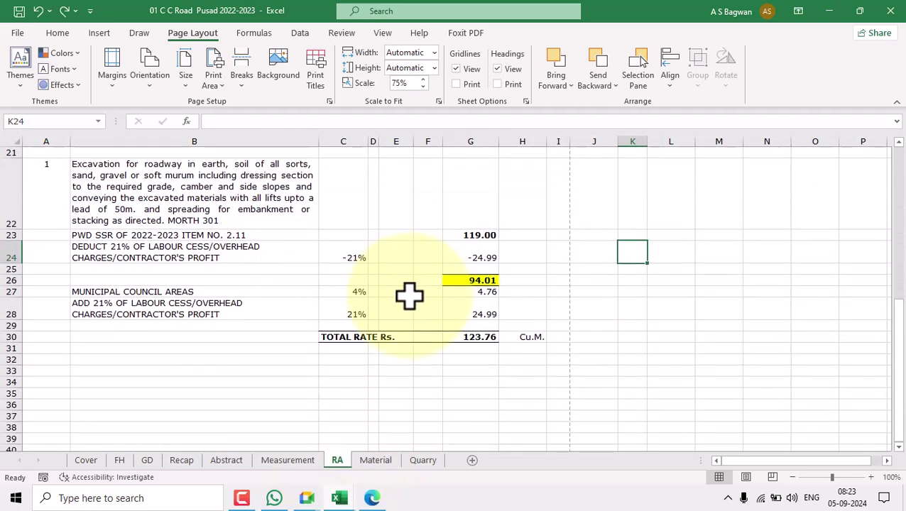
left_click(50, 205)
left_click(245, 223)
left_click(263, 236)
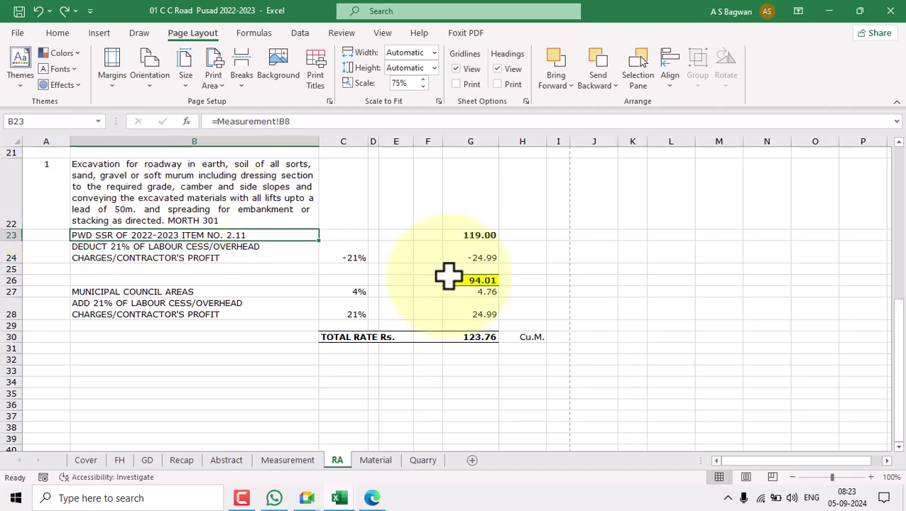
left_click(534, 340)
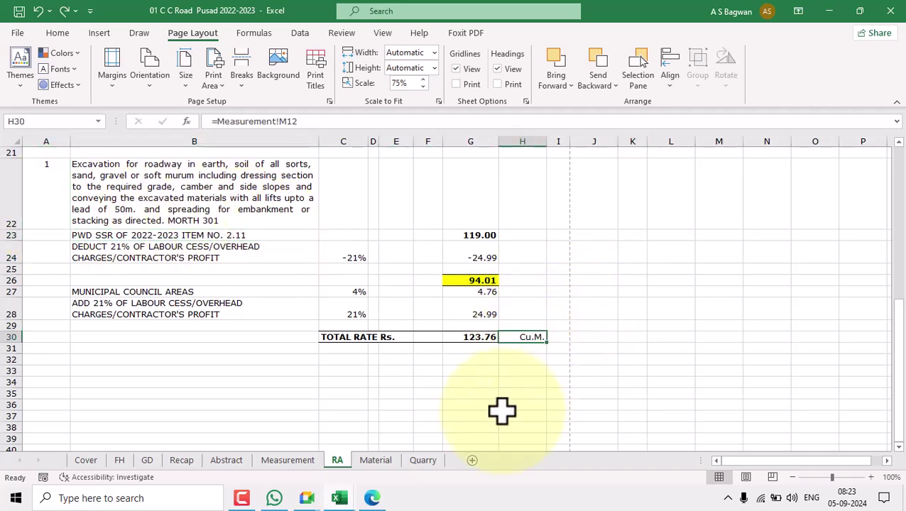
Step: Review the excavation item's number, description, SSR reference and unit cells on the Measurement sheet
left_click(287, 461)
left_click(35, 275)
left_click(204, 282)
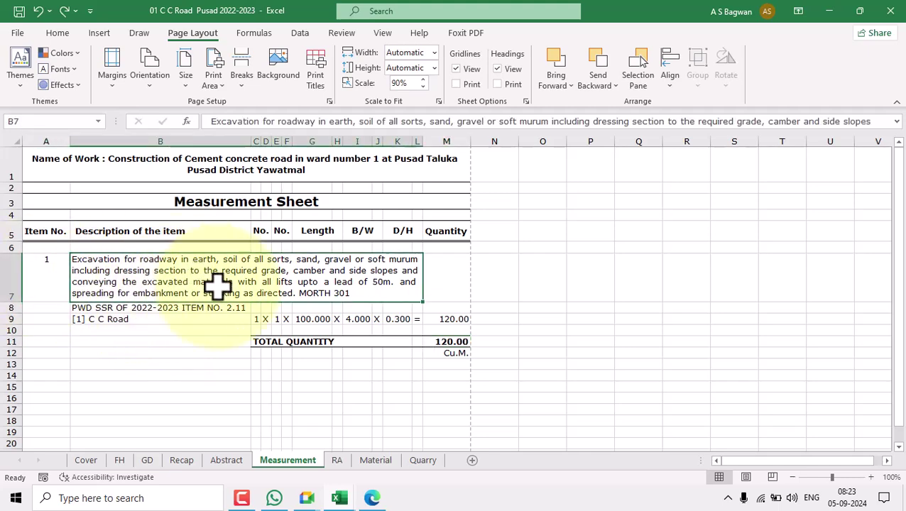
left_click(242, 310)
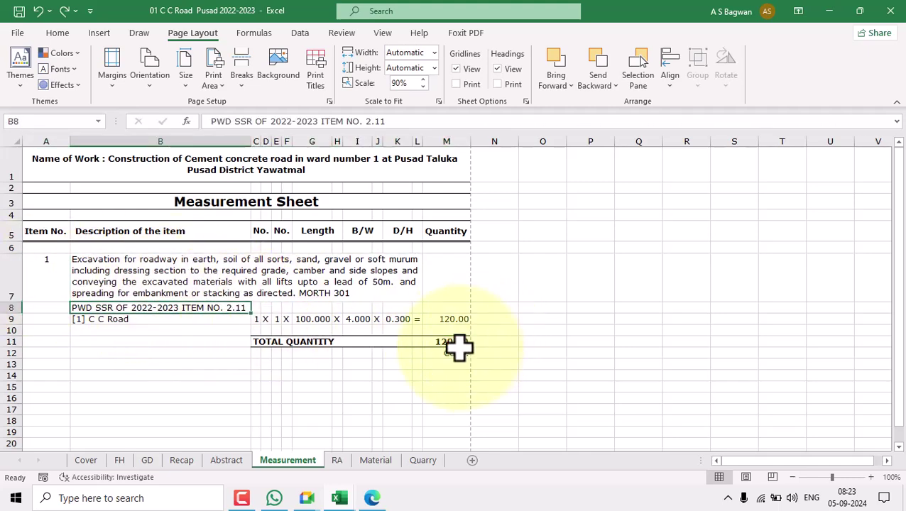
left_click(458, 351)
Step: Clear the item number, description and SSR reference in A22:B23 and the unit in H30 on the RA sheet
left_click(340, 461)
scroll(626, 304, "up", 1)
scroll(627, 303, "up", 1)
left_click_drag(41, 253, 241, 289)
key("Delete")
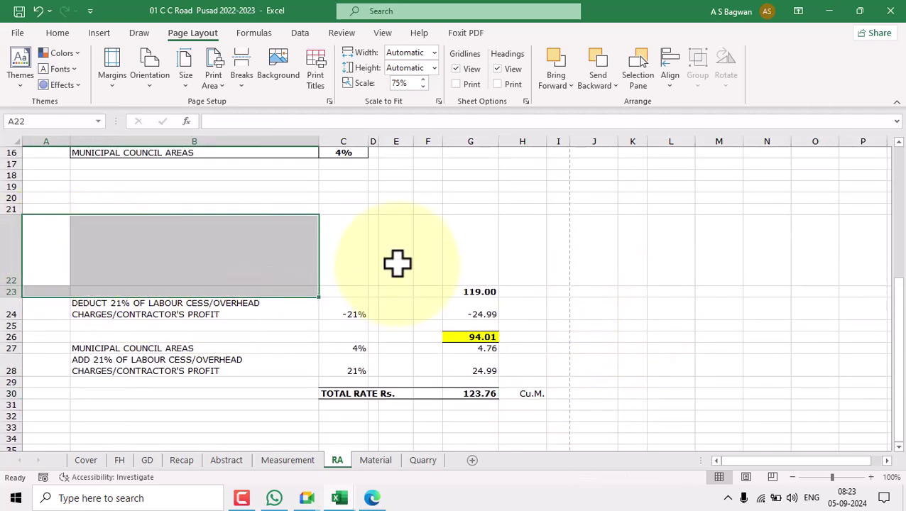
left_click(524, 395)
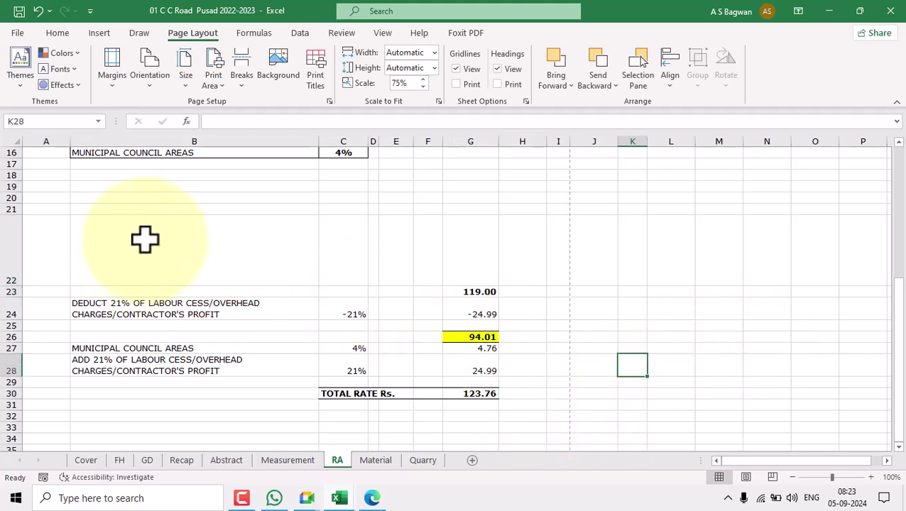
Step: AutoFit the height of the emptied row 22 on the RA sheet
left_click(58, 252)
left_click_drag(59, 252, 234, 256)
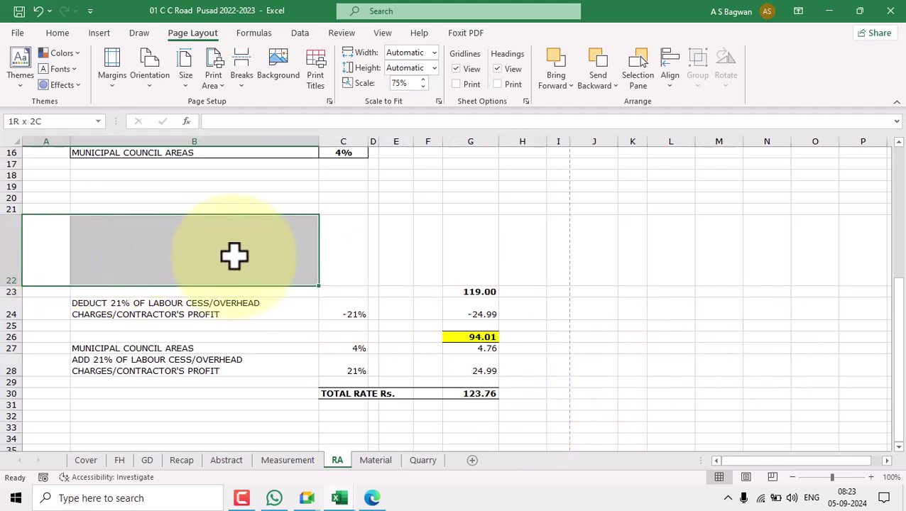
left_click(58, 33)
left_click(713, 76)
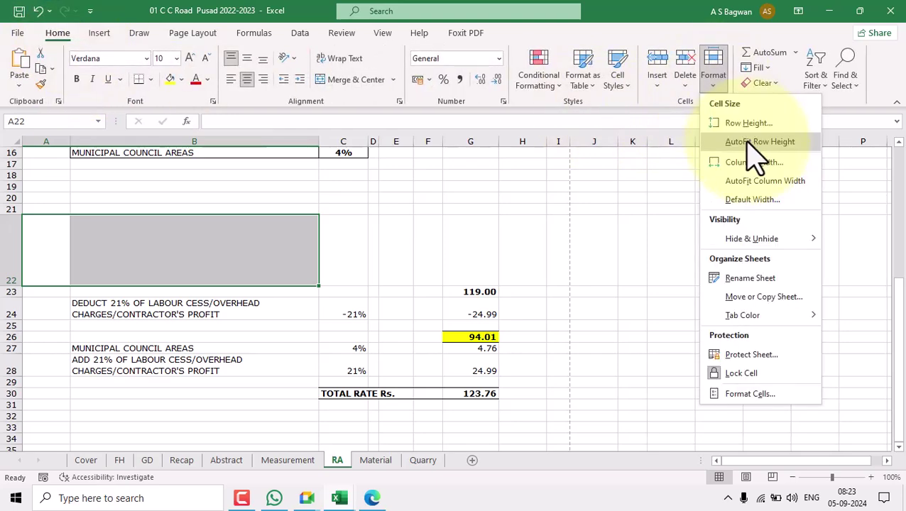
left_click(755, 142)
left_click(625, 264)
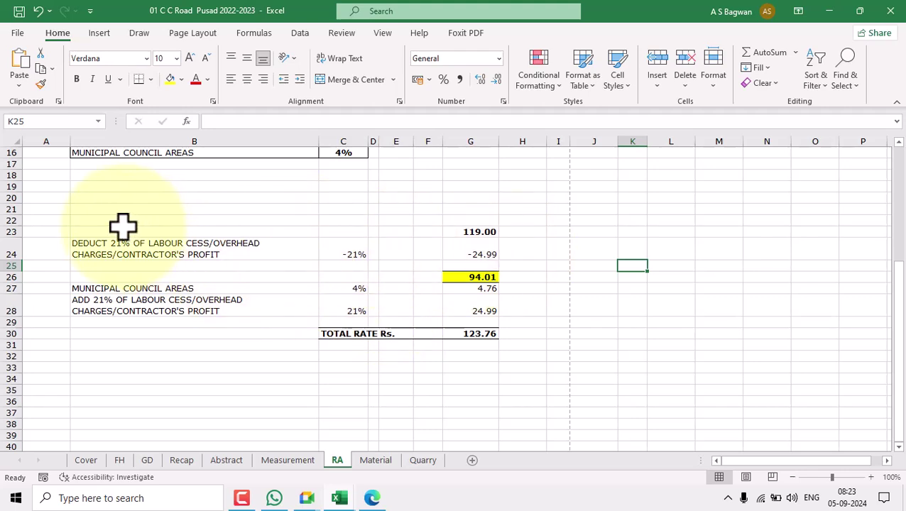
Step: Link RA cell A21 to the excavation item number with the formula =Measurement!A7
left_click(469, 232)
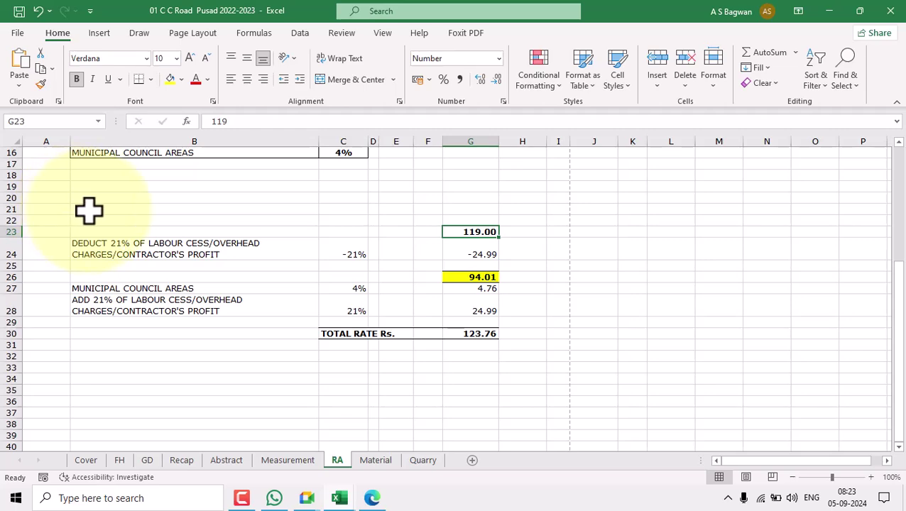
left_click(55, 210)
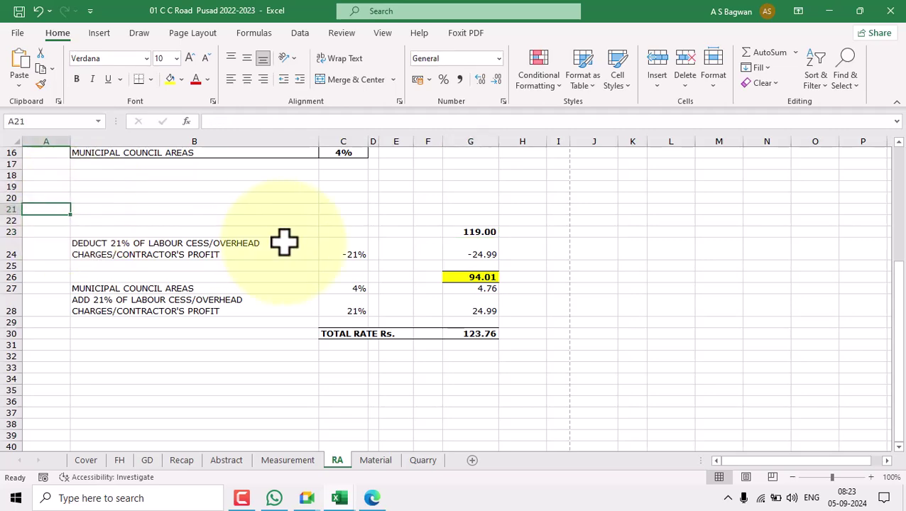
type("=")
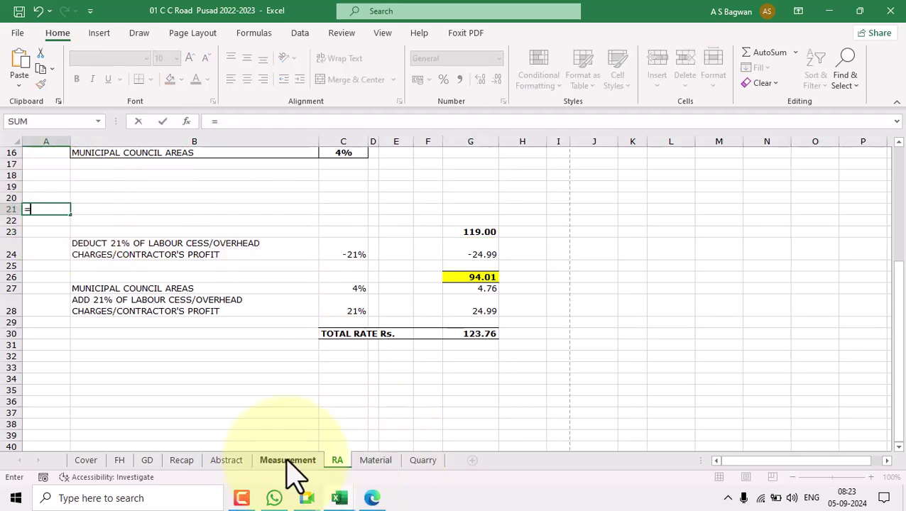
left_click(288, 460)
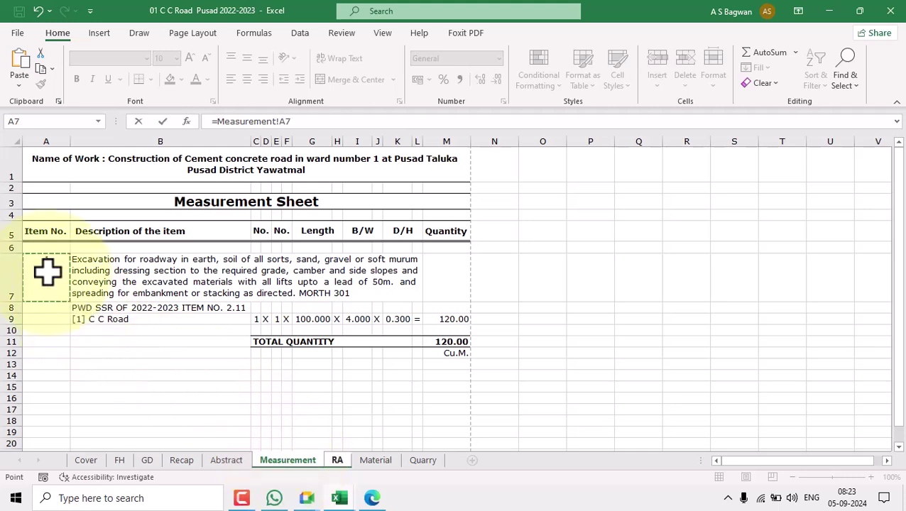
key("Return")
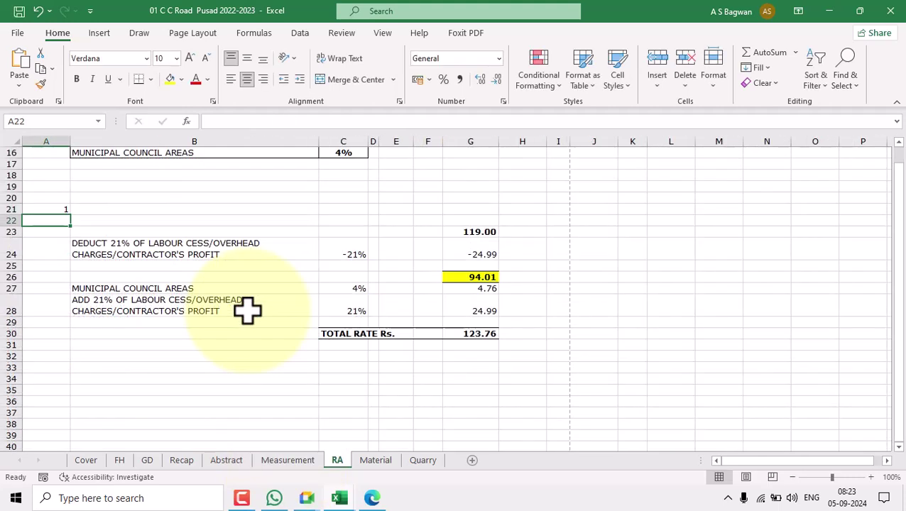
left_click(59, 208)
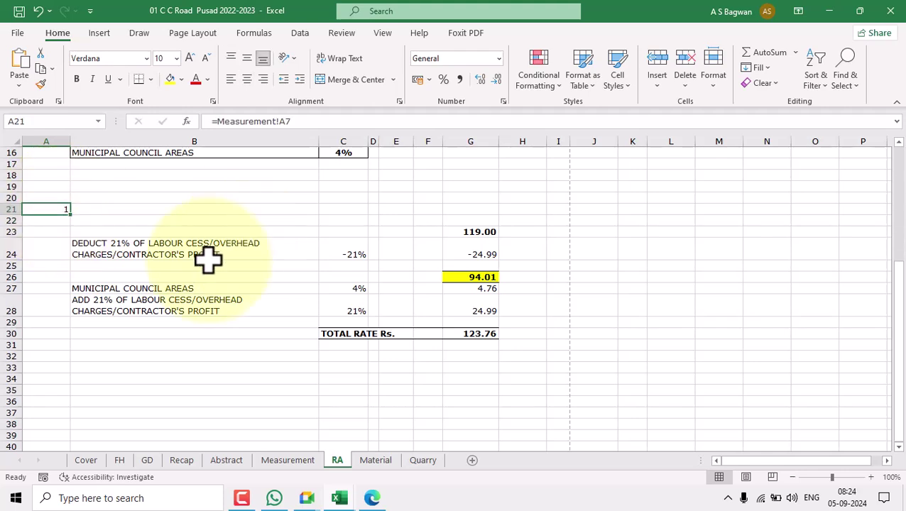
Step: Link RA cell B21 to the excavation description with the formula =Measurement!B7
left_click(102, 208)
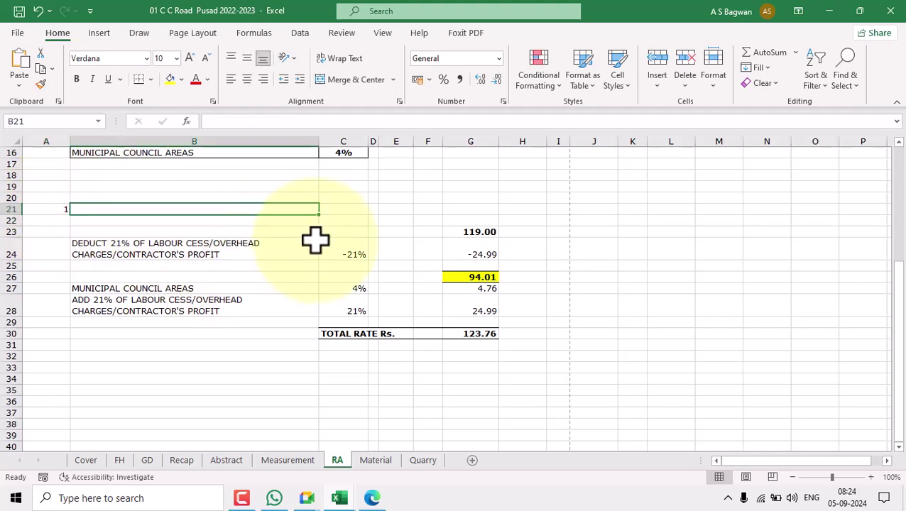
type("=")
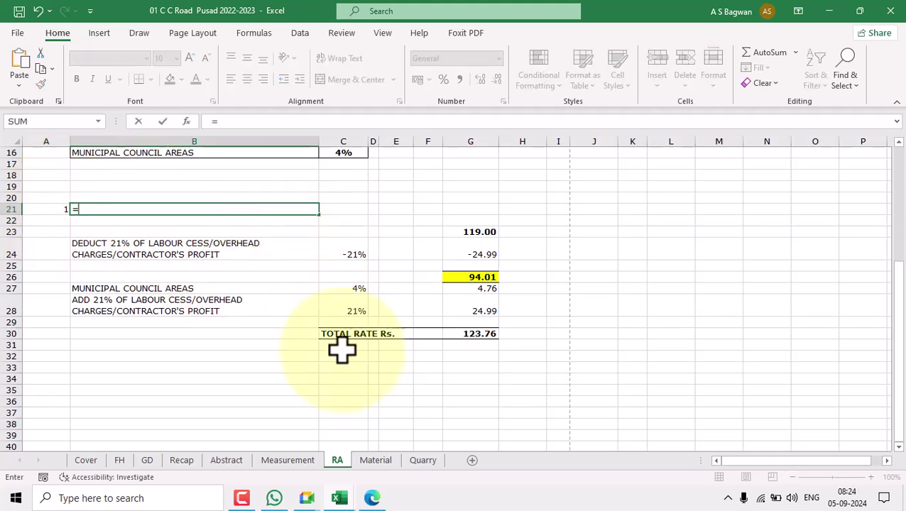
left_click(282, 462)
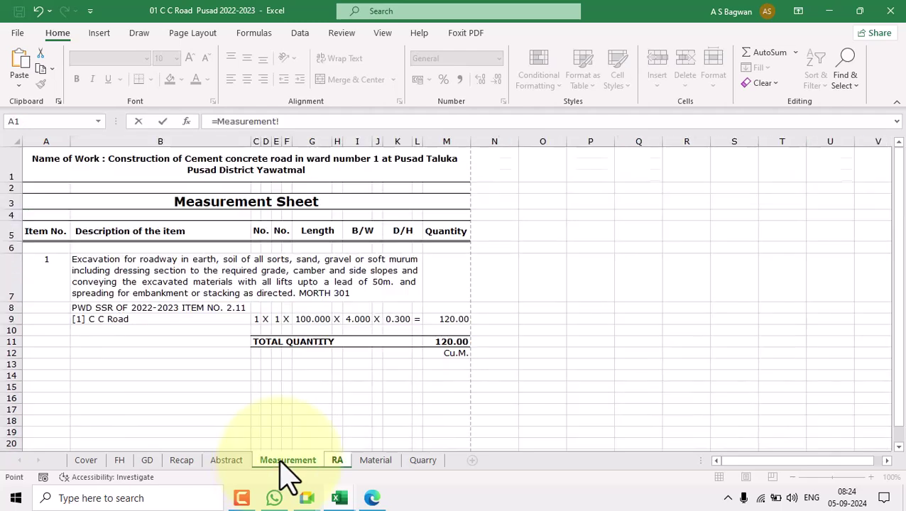
left_click(204, 273)
key("Return")
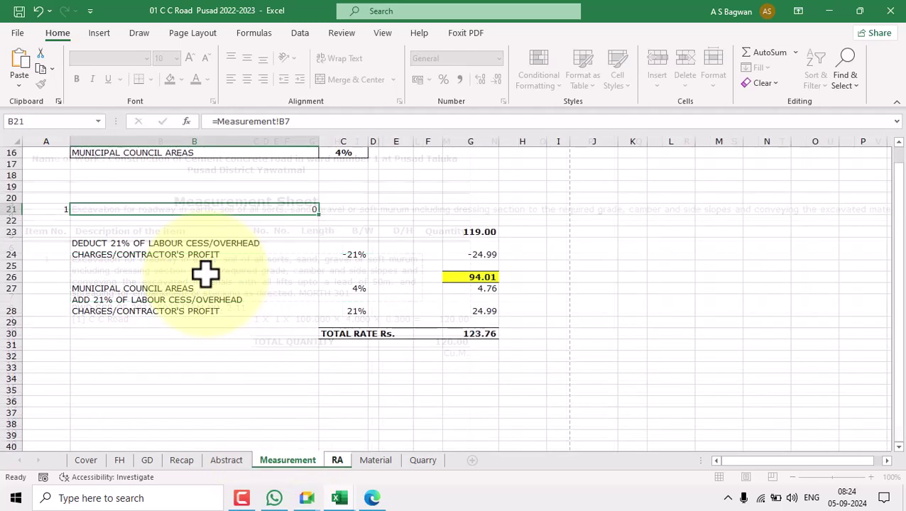
Step: Wrap the description text in B21 and set its alignment to Justify horizontally and Top vertically
left_click(295, 209)
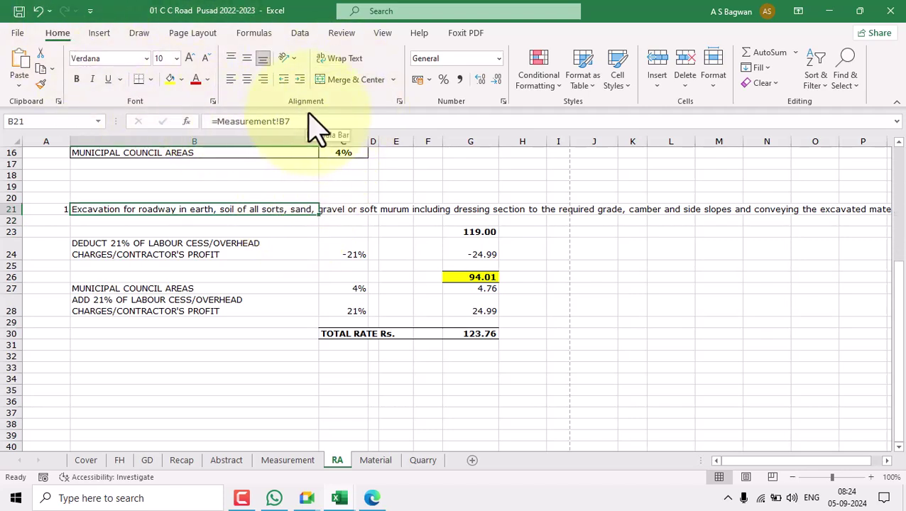
left_click(340, 84)
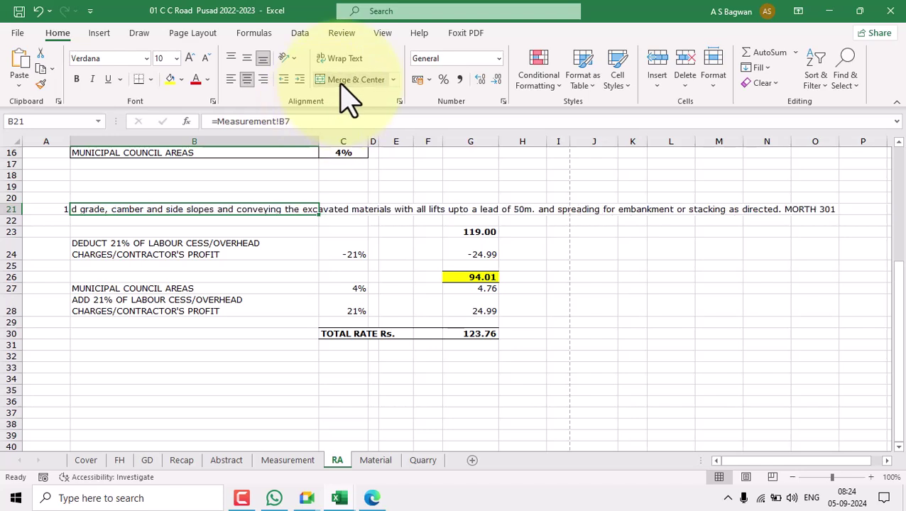
left_click(340, 60)
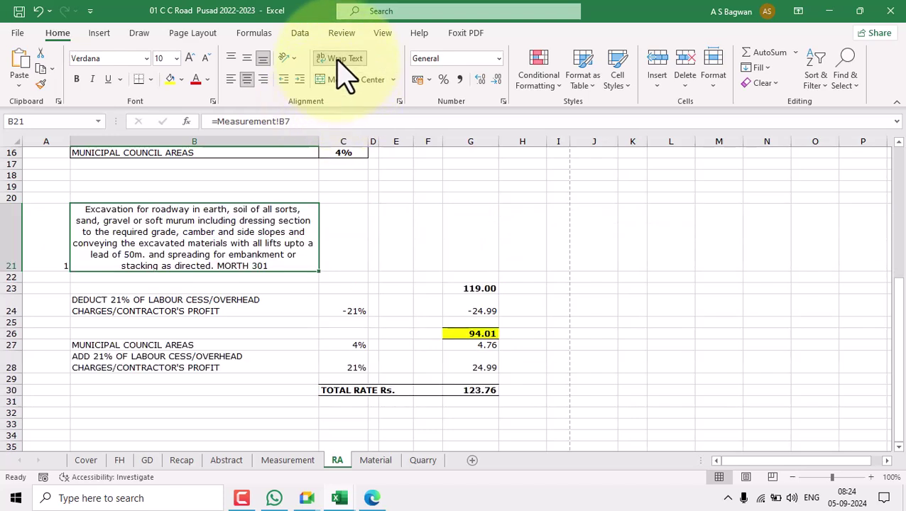
left_click(399, 101)
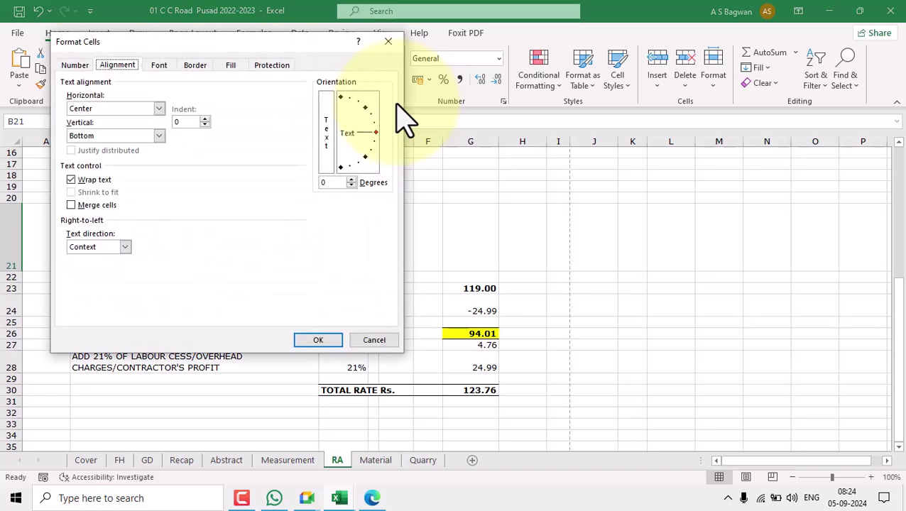
left_click(107, 109)
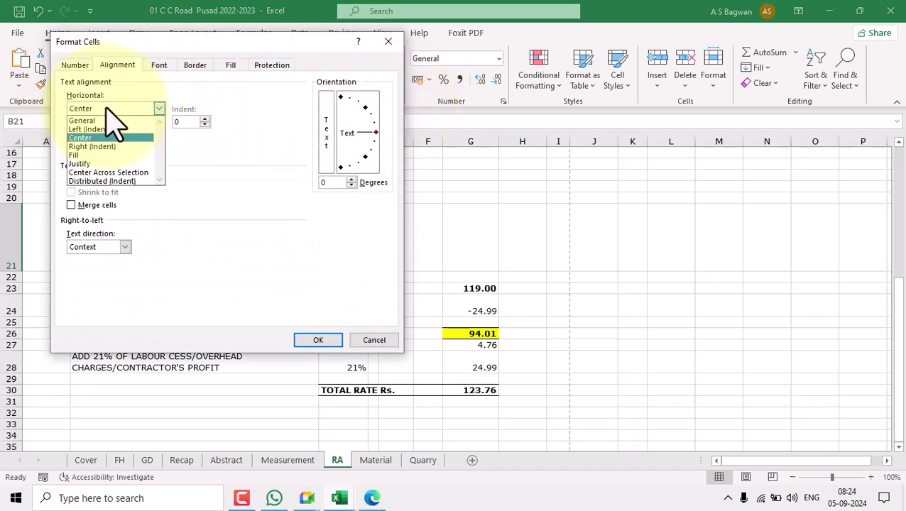
left_click(86, 164)
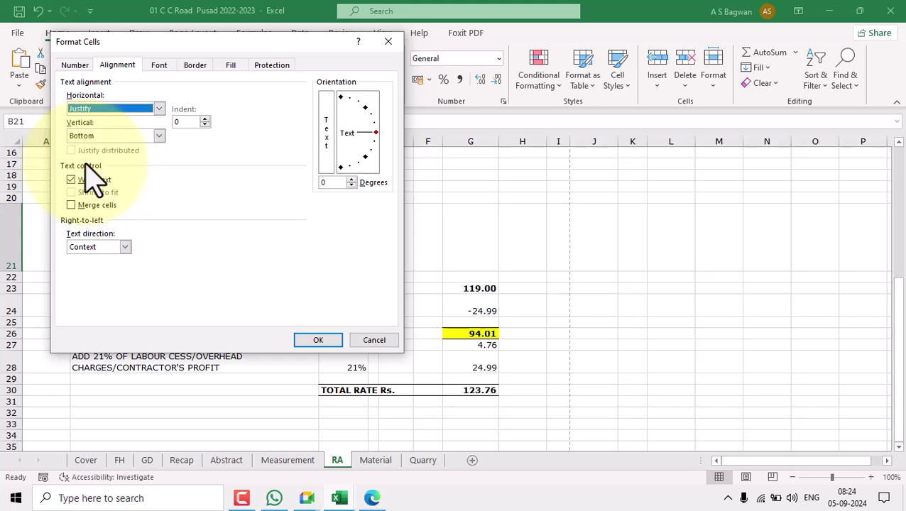
left_click(122, 143)
left_click(81, 148)
left_click(318, 340)
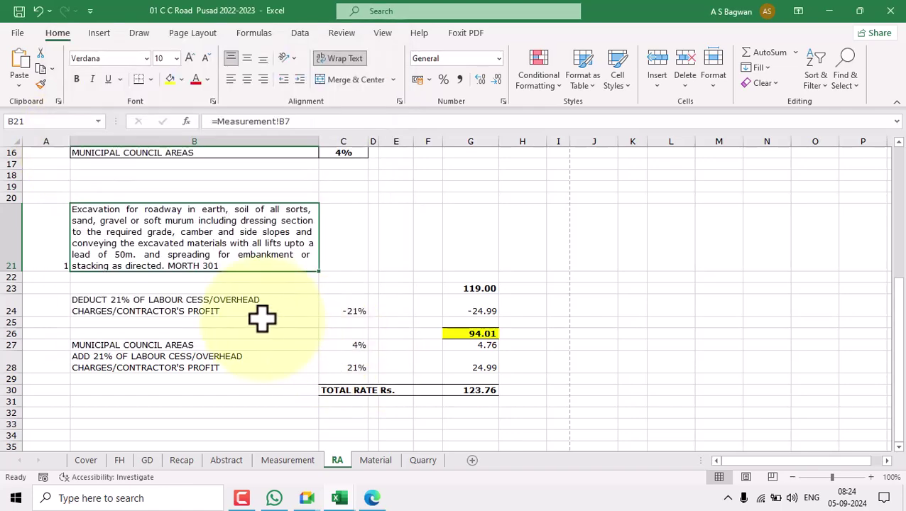
Step: Align the item number in A21 to the top and centre of its cell
left_click(130, 287)
left_click(283, 246)
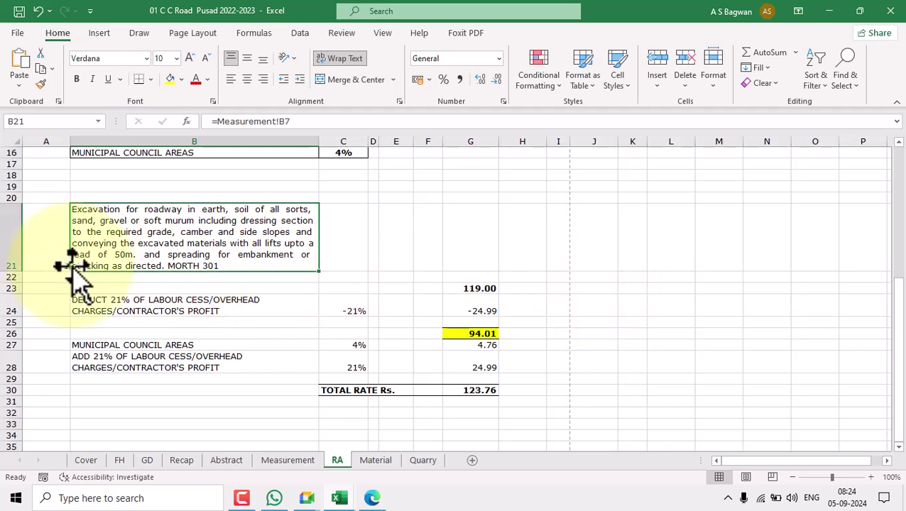
left_click(55, 244)
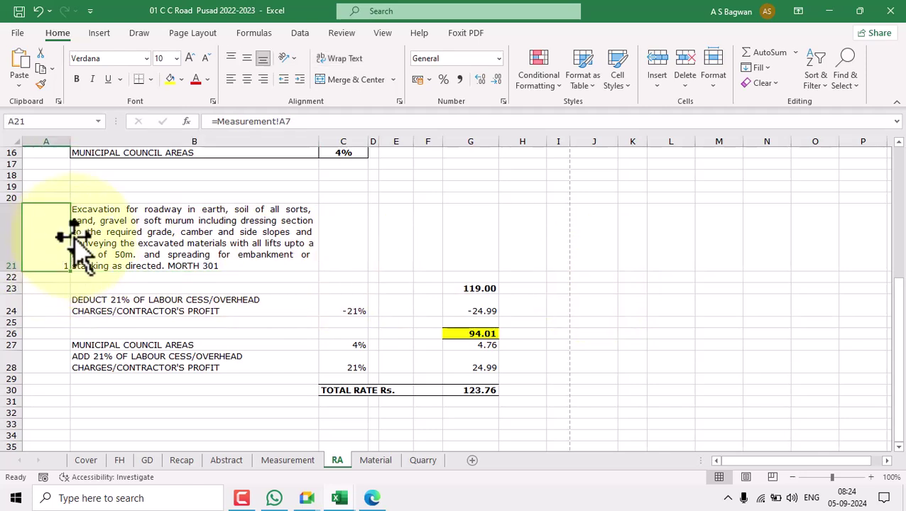
left_click(249, 83)
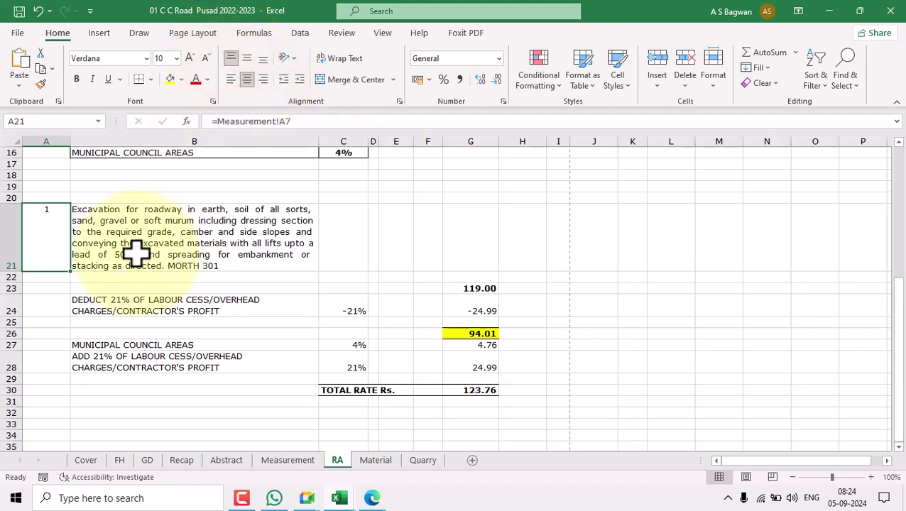
Step: Link RA cell B22 to the excavation item's SSR reference with the formula =Measurement!B8
left_click(146, 280)
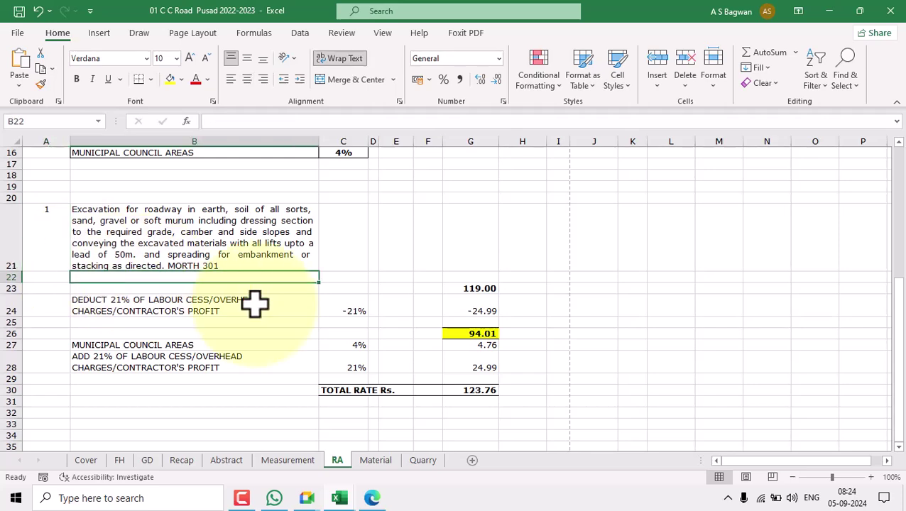
left_click(288, 462)
left_click(164, 308)
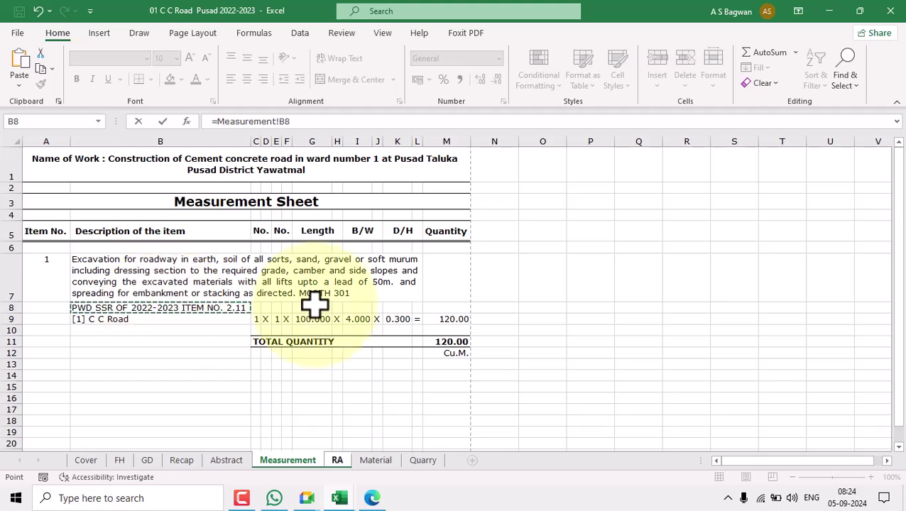
key("Return")
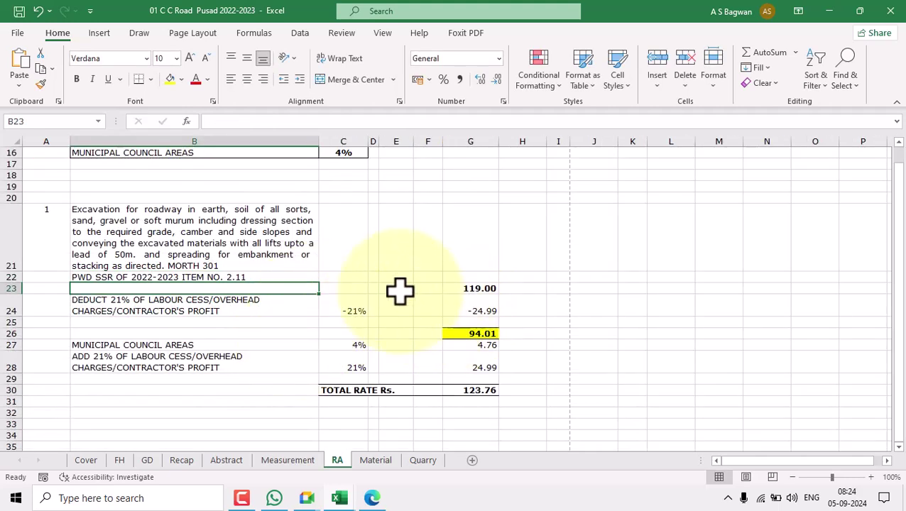
left_click(313, 277)
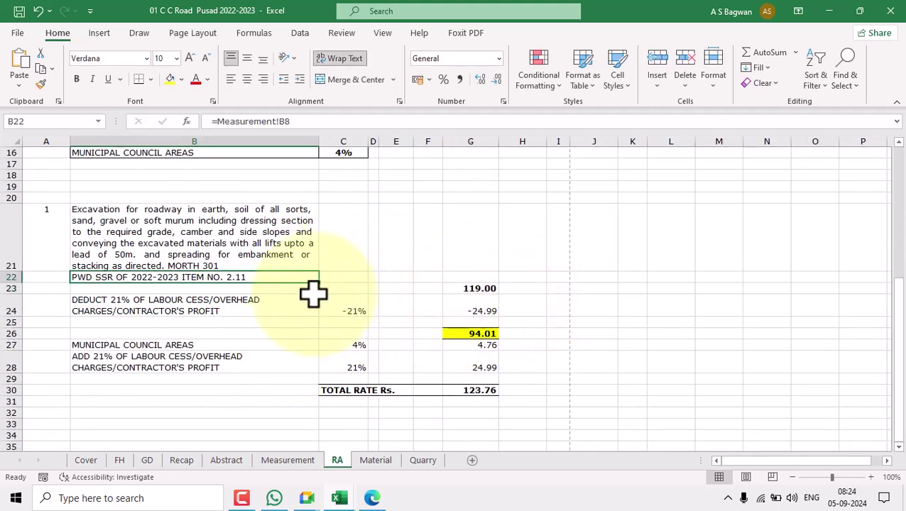
Step: Move the excavation item's SSR rate from G23 up to G22, beside the SSR reference
left_click(265, 289)
left_click(478, 286)
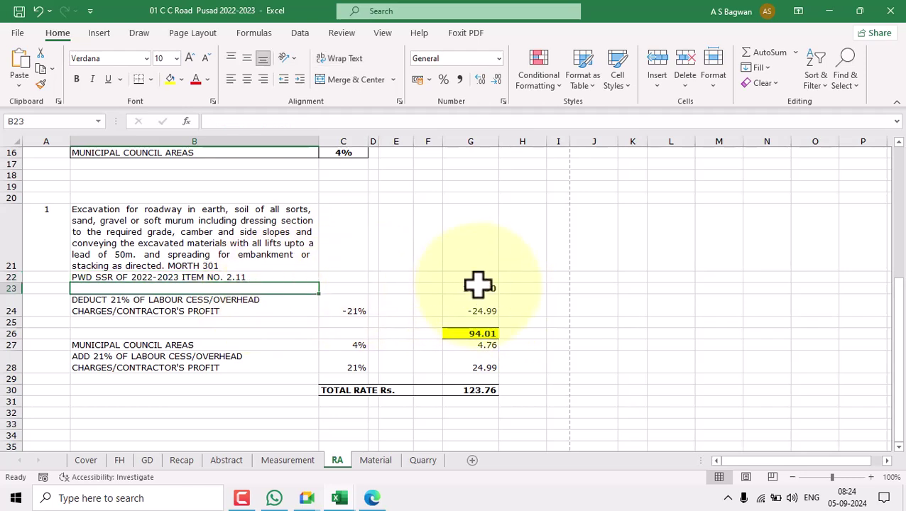
left_click(281, 277)
left_click(453, 277)
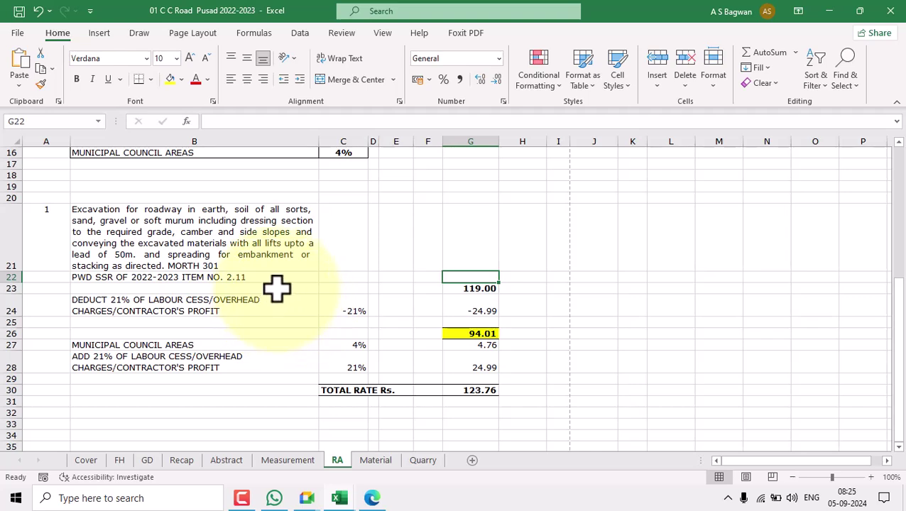
left_click(611, 304)
left_click(483, 289)
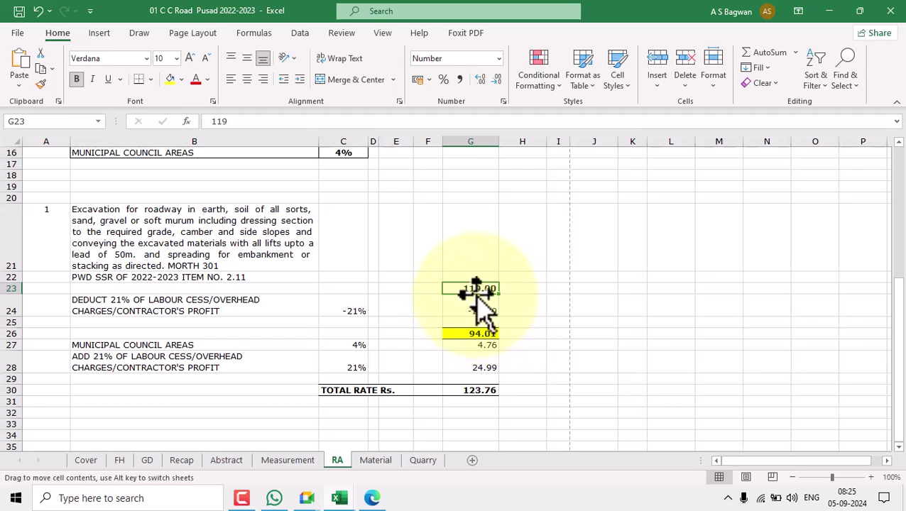
left_click_drag(480, 288, 532, 284)
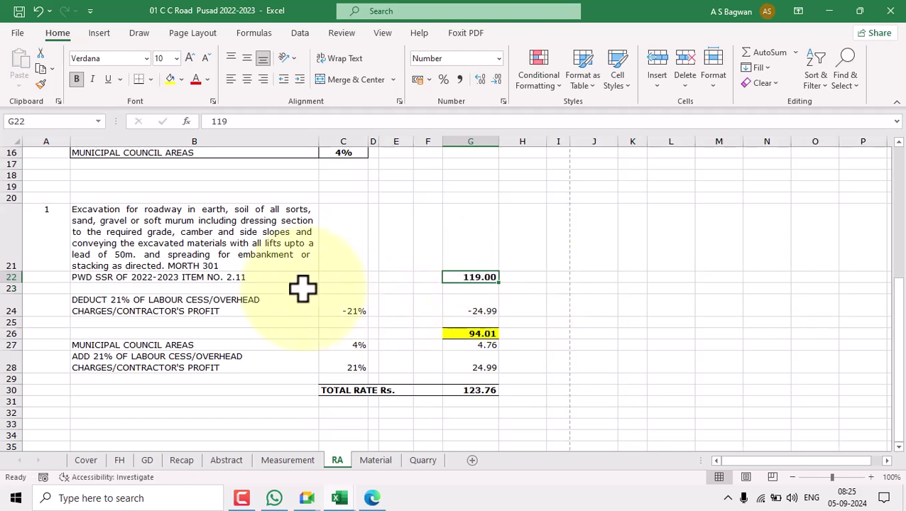
Step: Delete the empty sheet row 23 between the SSR reference and the 21% deduction
left_click_drag(297, 287, 494, 289)
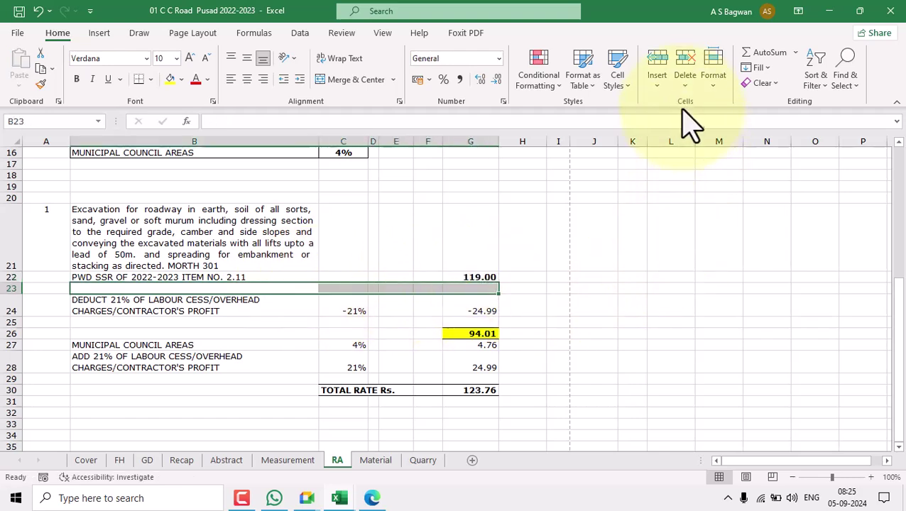
left_click(684, 86)
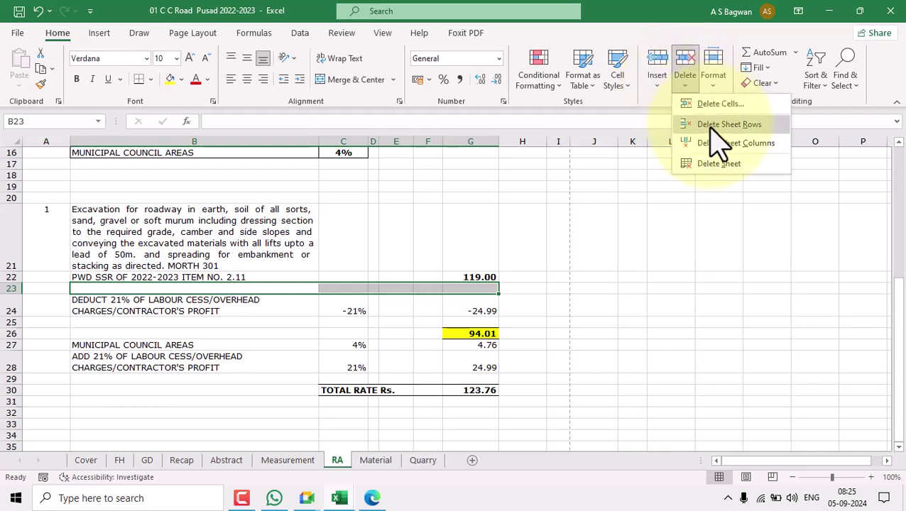
left_click(725, 125)
left_click(594, 310)
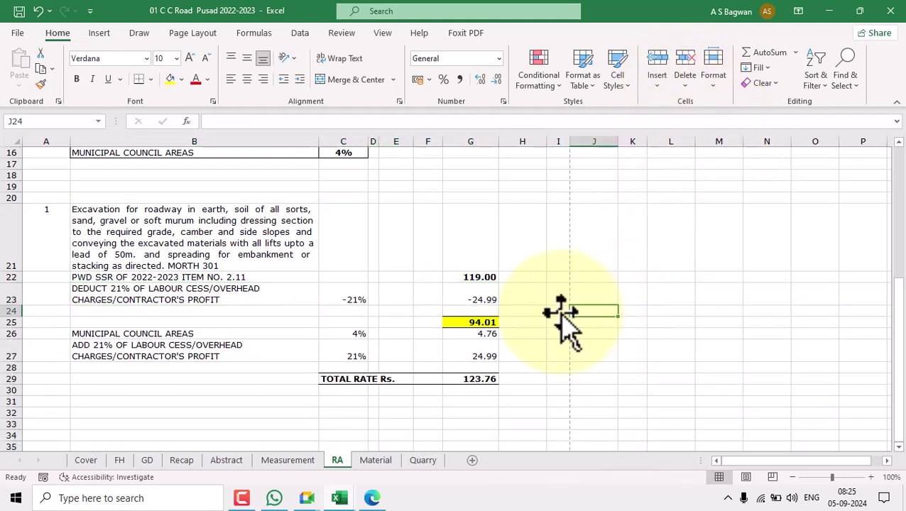
left_click(55, 226)
left_click(269, 264)
left_click(282, 280)
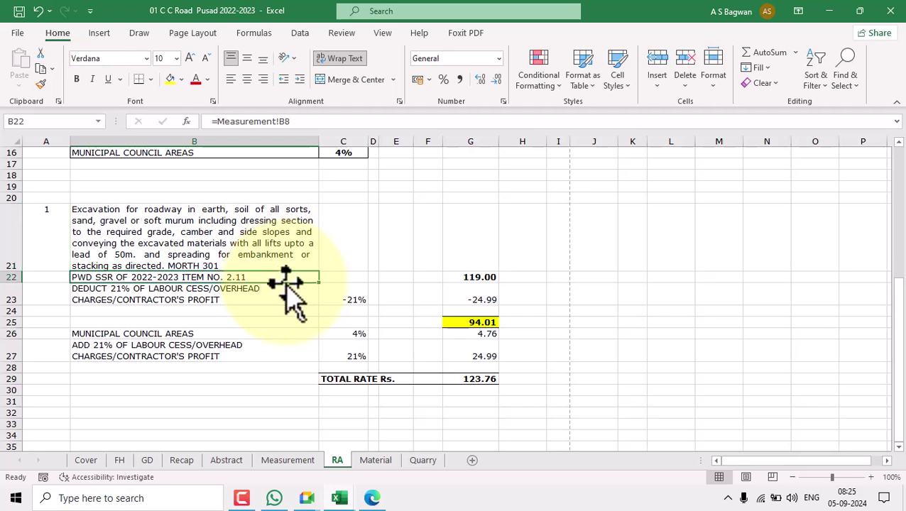
Step: Link RA cell H29, beside the total rate, to the excavation item's unit with the formula =Measurement!M12
left_click(481, 378)
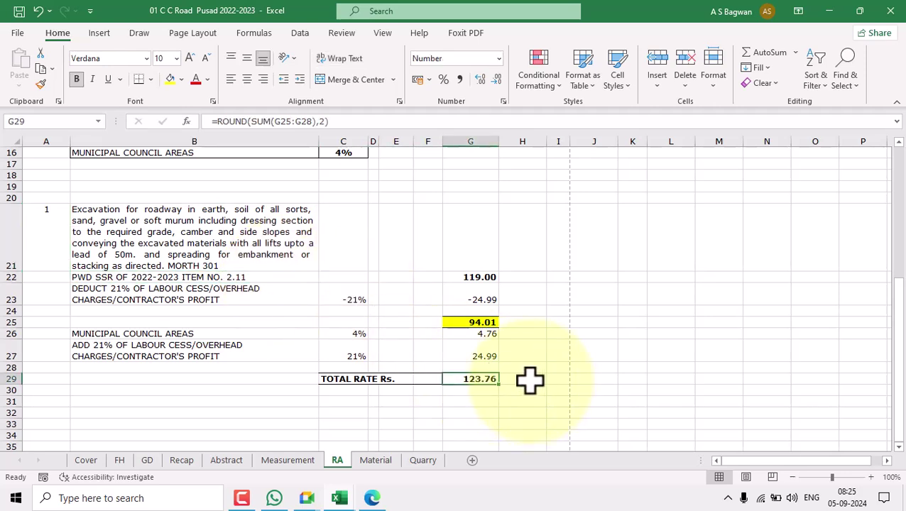
left_click(532, 382)
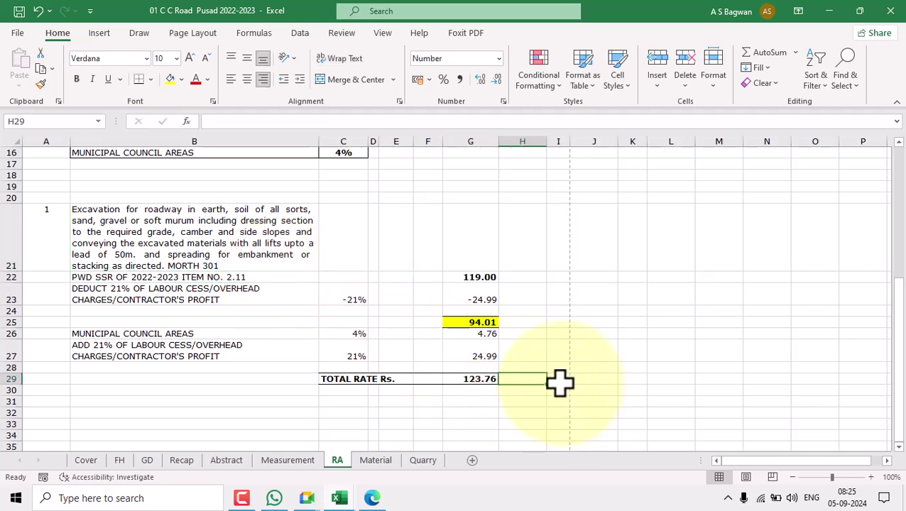
type("=")
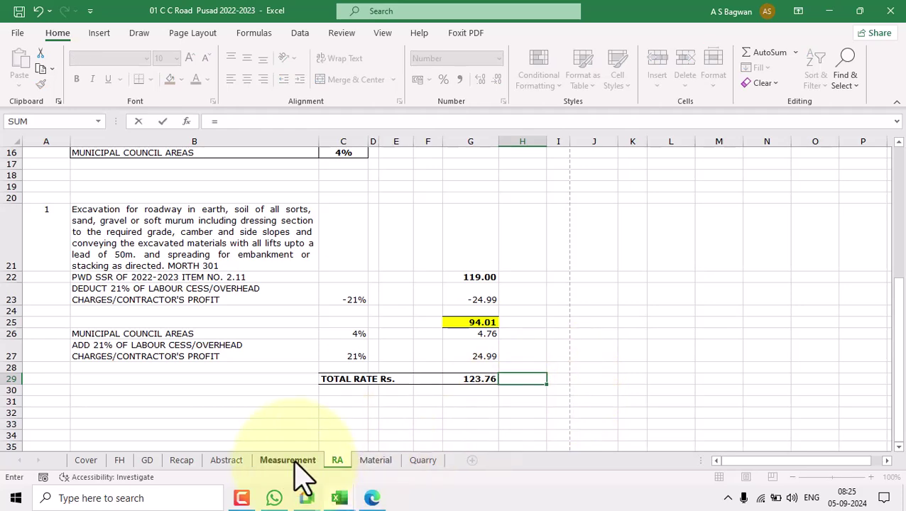
left_click(296, 460)
left_click(459, 354)
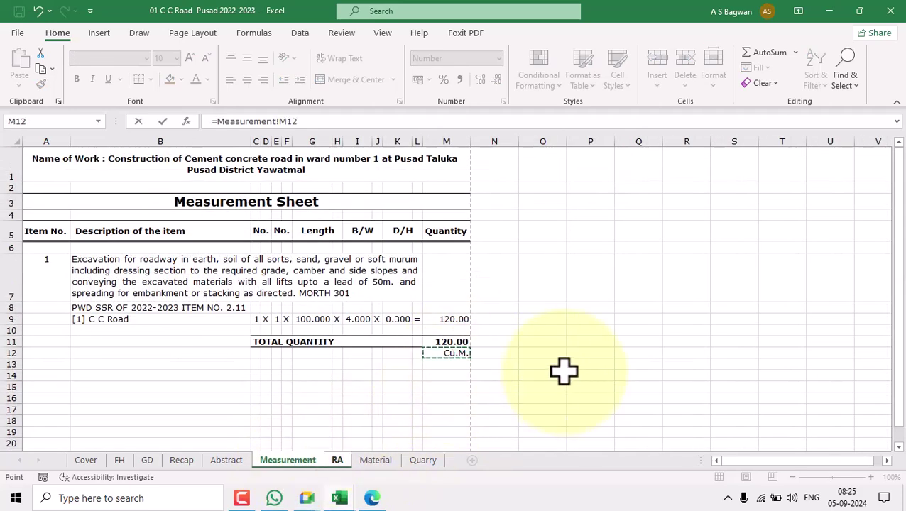
key("Return")
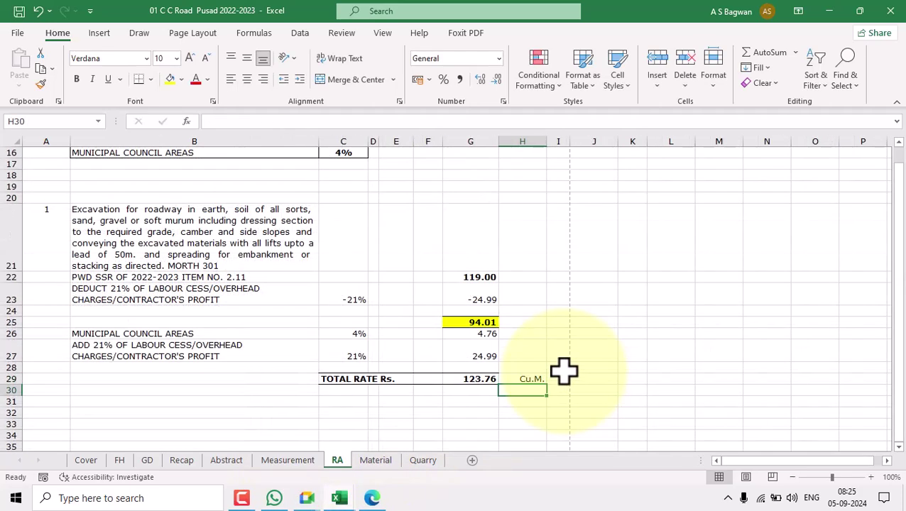
left_click(48, 228)
left_click(194, 241)
left_click(302, 280)
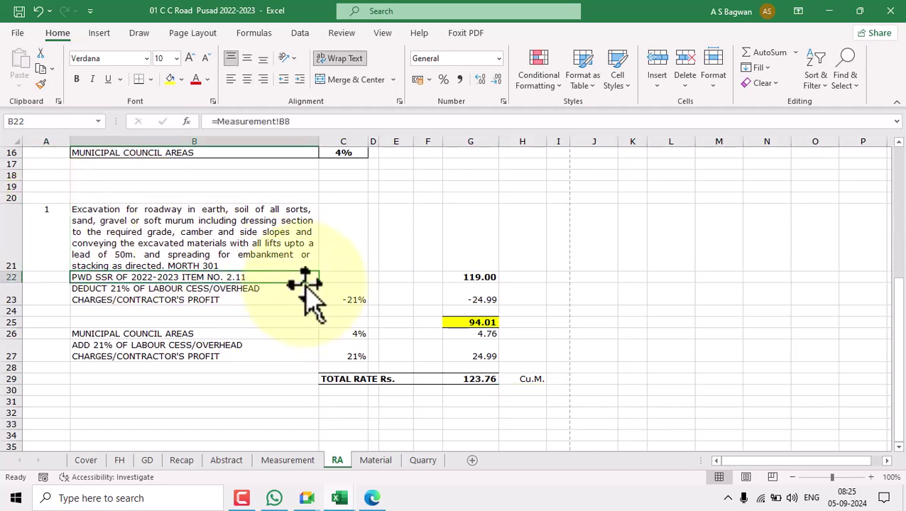
left_click(534, 378)
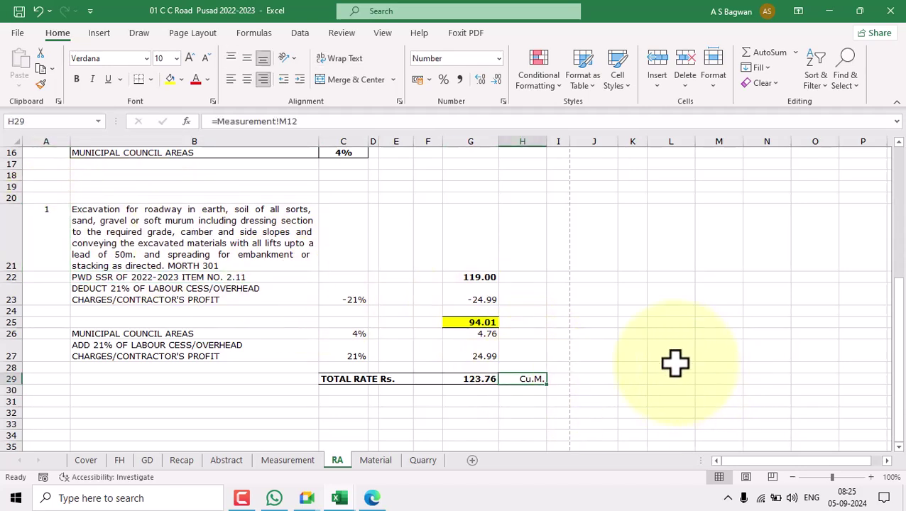
Step: Copy the complete rate 119 of SSR item 2.11 from cell H92 of the SSR_2022-23 workbook into RA cell G22
left_click(479, 278)
mouse_move(340, 501)
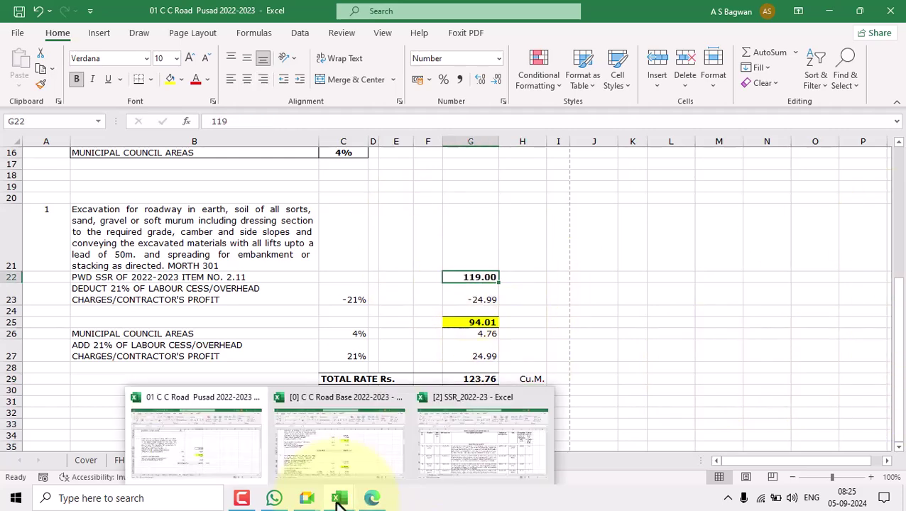
left_click(486, 466)
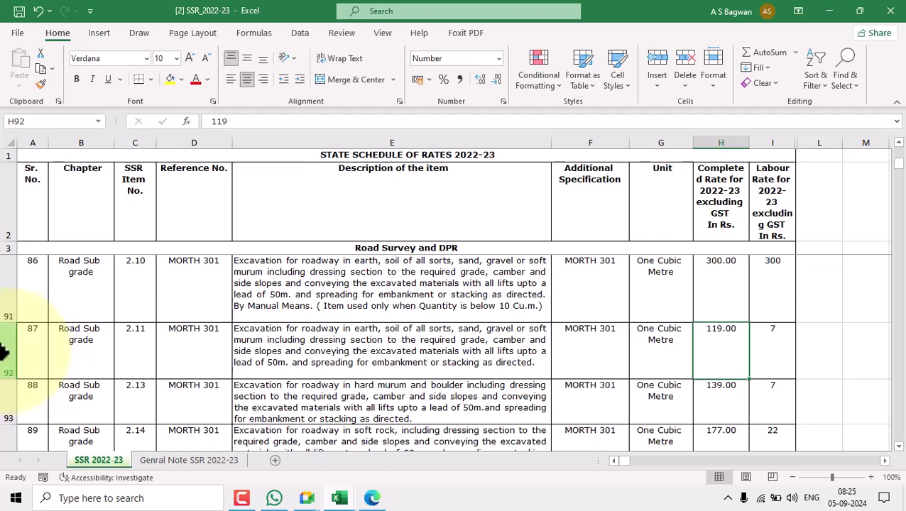
left_click(4, 350)
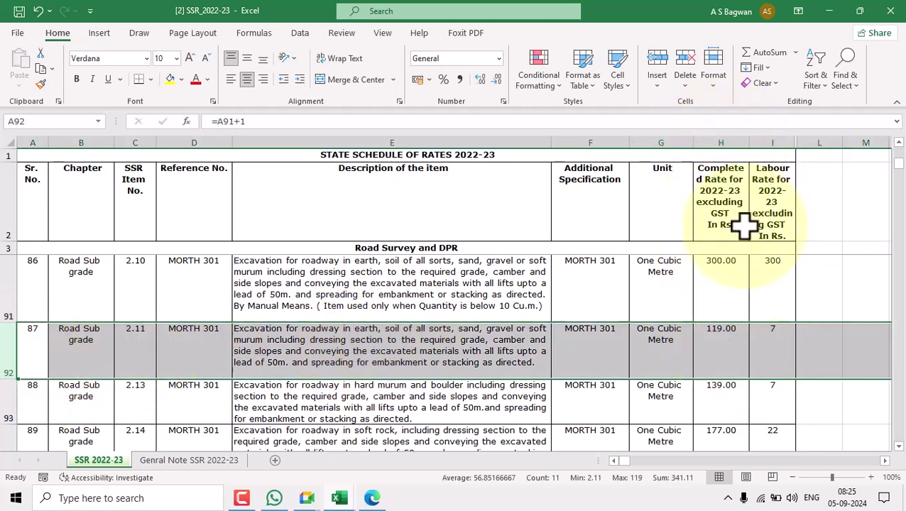
double_click(739, 331)
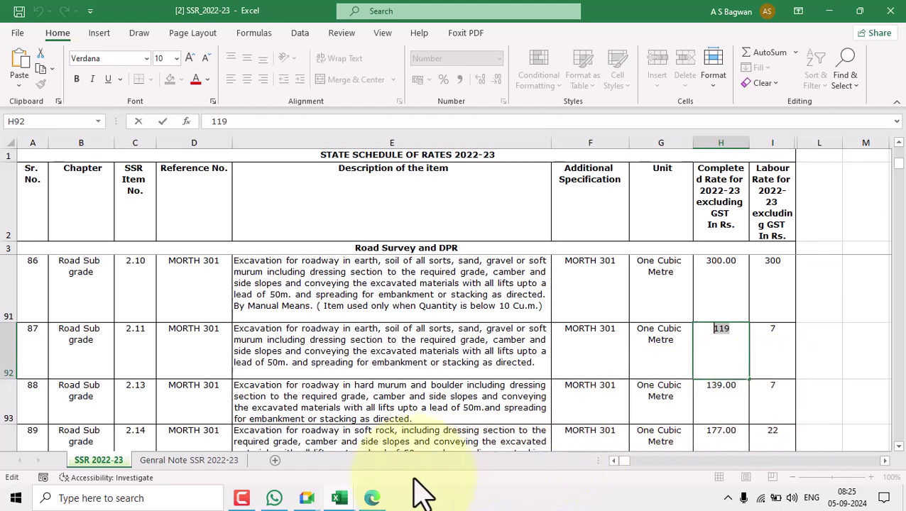
mouse_move(340, 498)
left_click(234, 469)
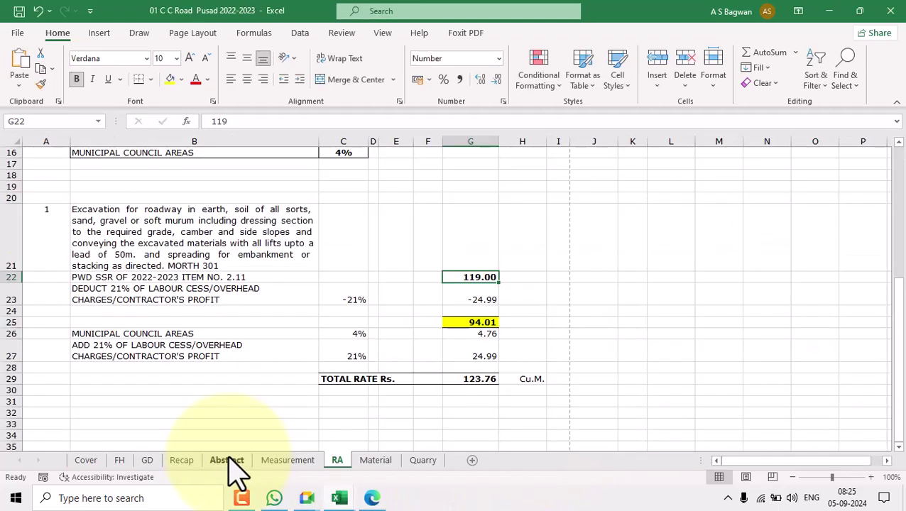
double_click(455, 277)
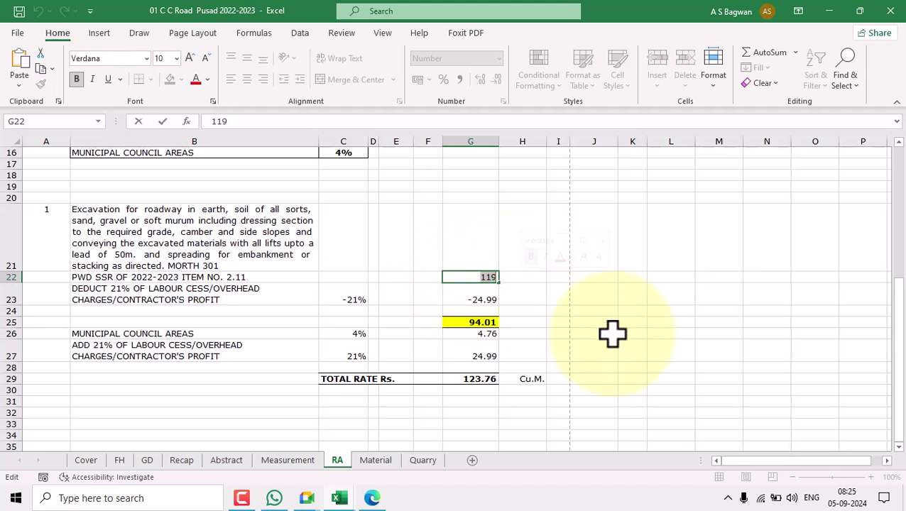
key("Return")
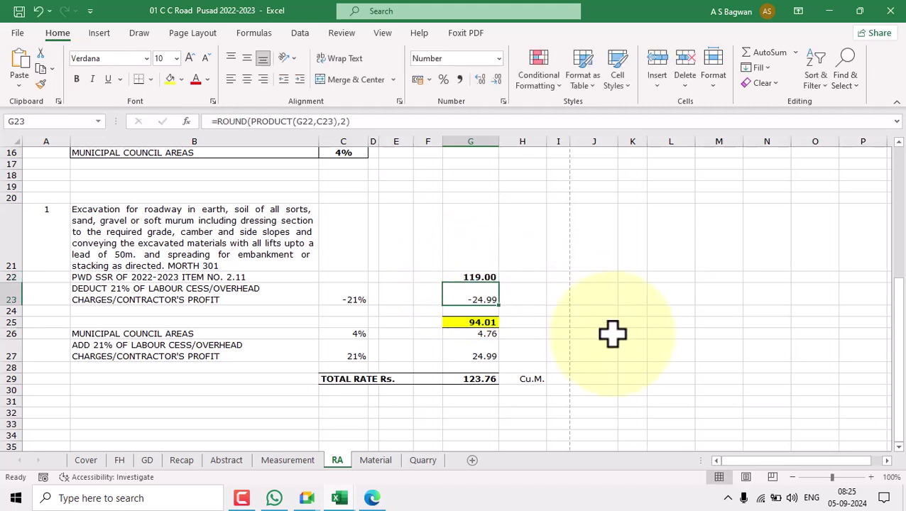
Step: Review the excavation item's RA cells from the item number and description through the 21% deduction to the subtotal formula in G25
left_click(39, 239)
left_click(189, 247)
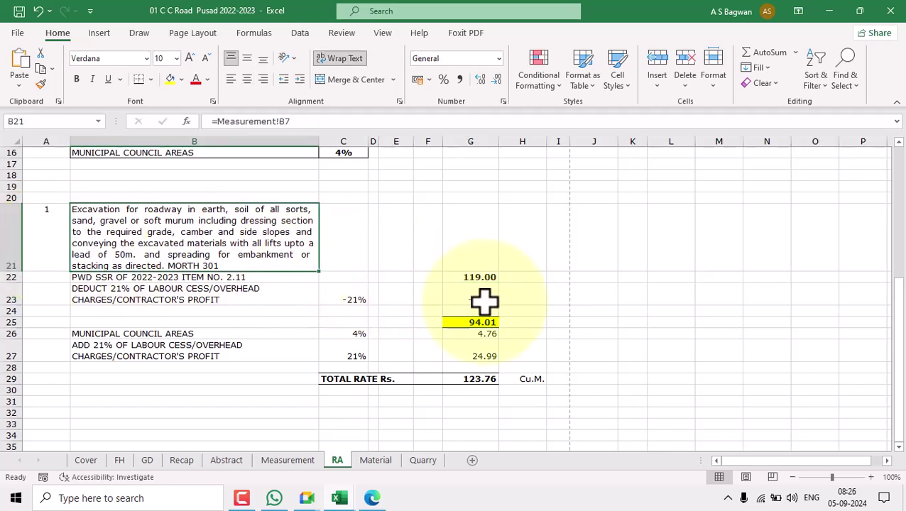
left_click(247, 277)
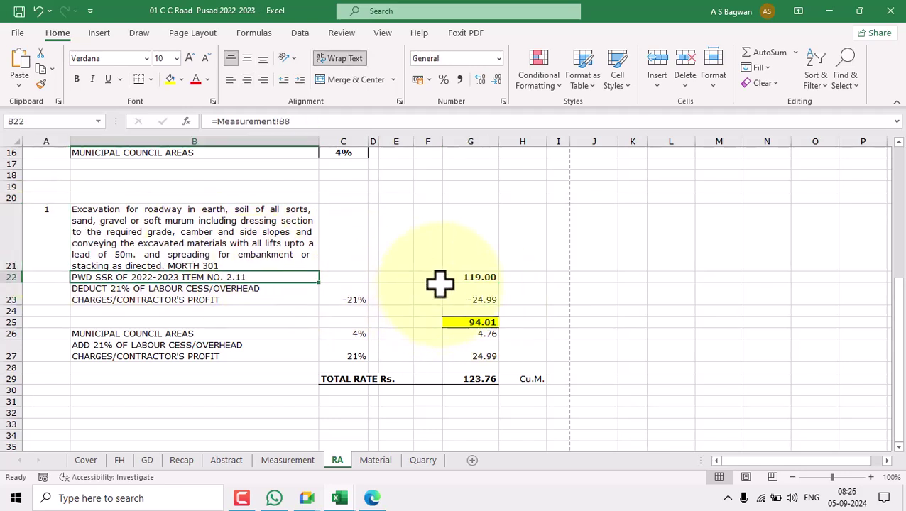
left_click(485, 277)
left_click(350, 299)
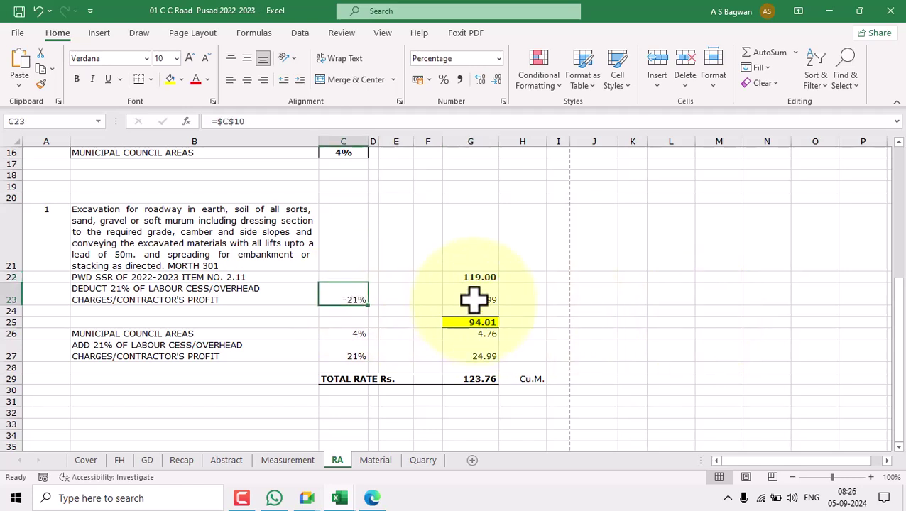
left_click(472, 299)
left_click(485, 322)
double_click(484, 322)
key("Escape")
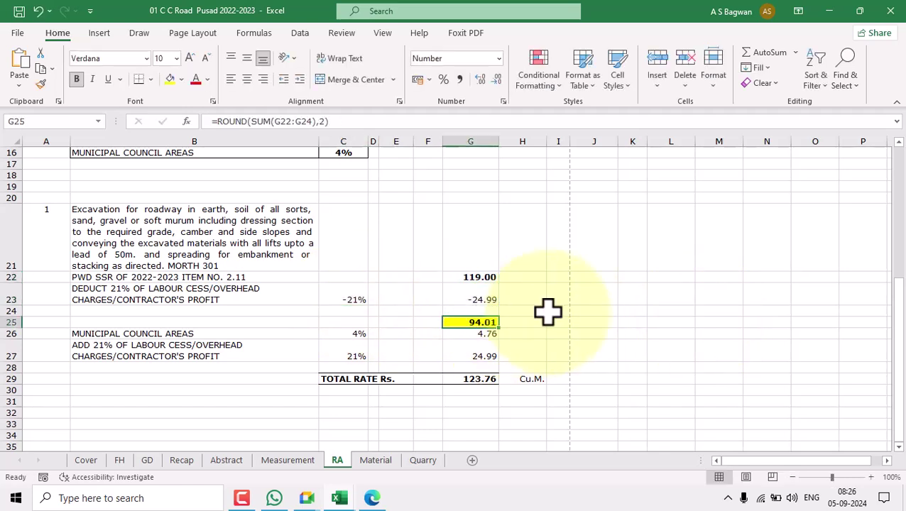
Step: Examine which rate cell the municipal council areas formula in G26 multiplies by the 4% in C26
left_click(364, 334)
left_click(480, 333)
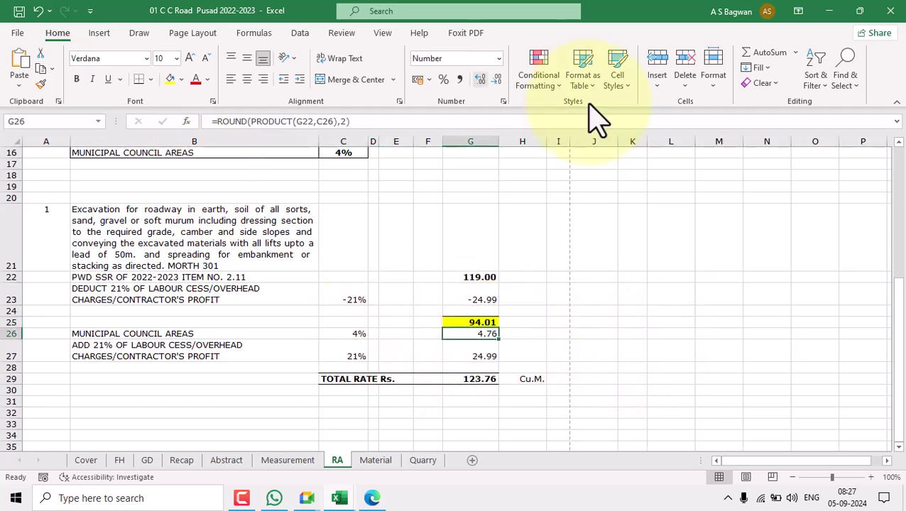
left_click(562, 345)
left_click(470, 331)
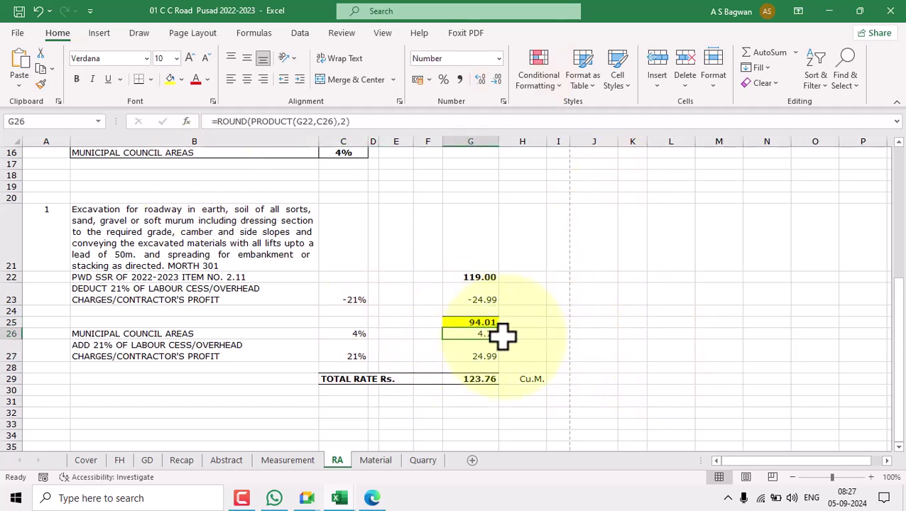
left_click(348, 336)
left_click(485, 325)
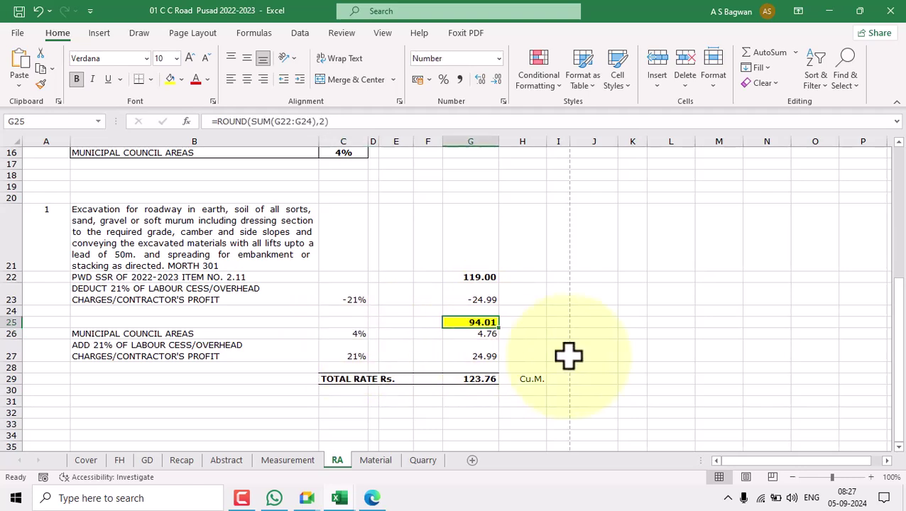
left_click(565, 353)
double_click(480, 332)
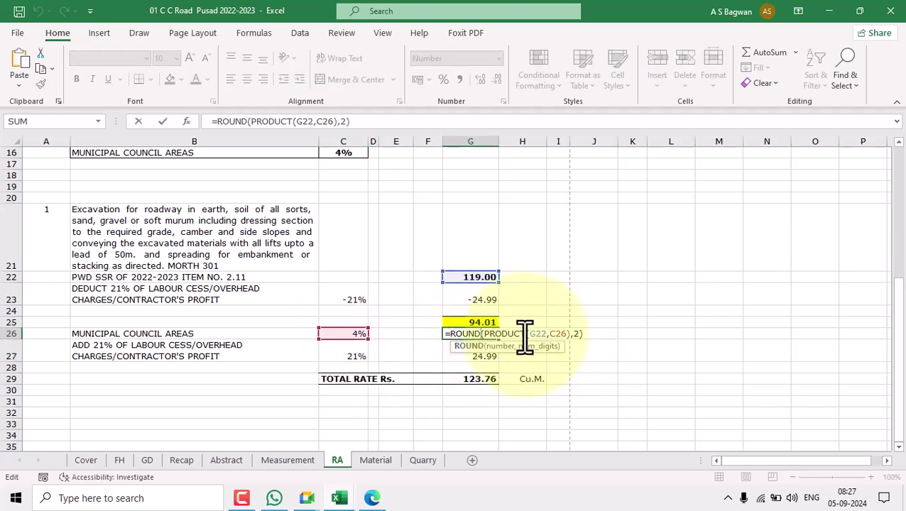
key("Escape")
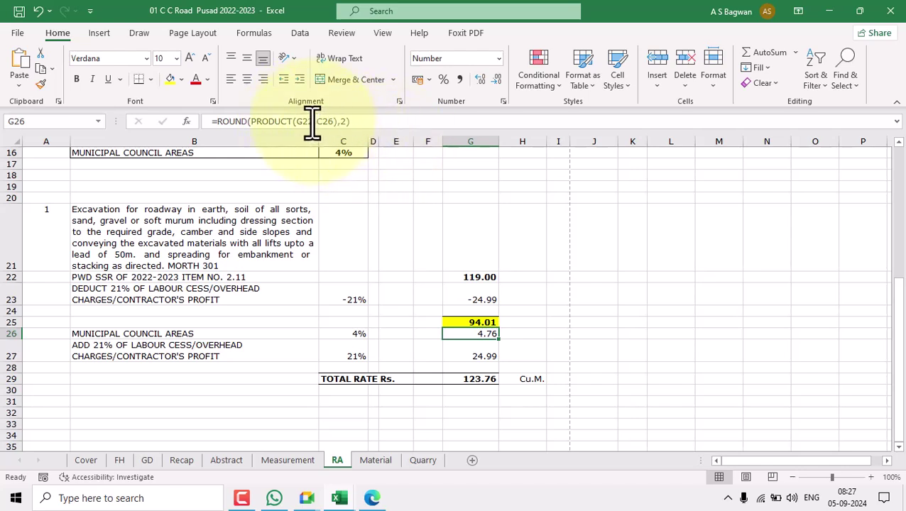
Step: Change the municipal council areas formula in G26 to =ROUND(PRODUCT(G25,C26),2) so it uses the subtotal
left_click(576, 309)
left_click(458, 322)
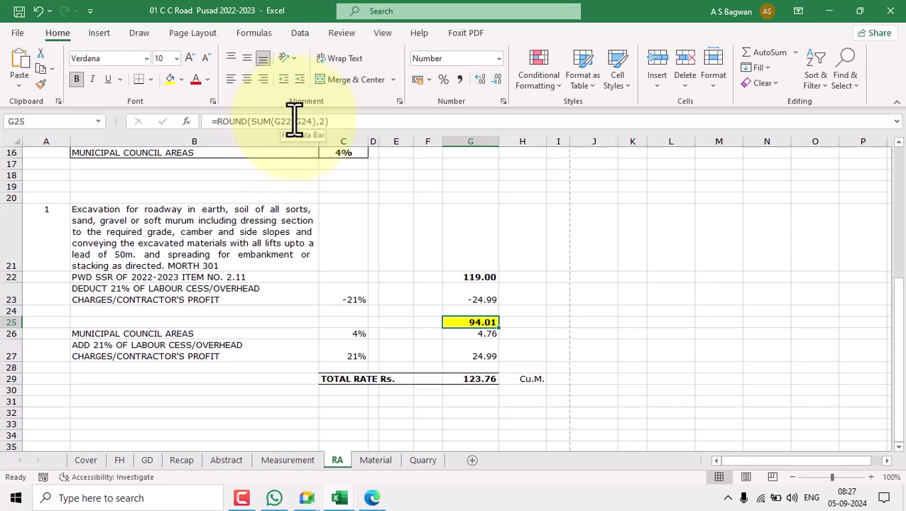
left_click(561, 334)
left_click(473, 334)
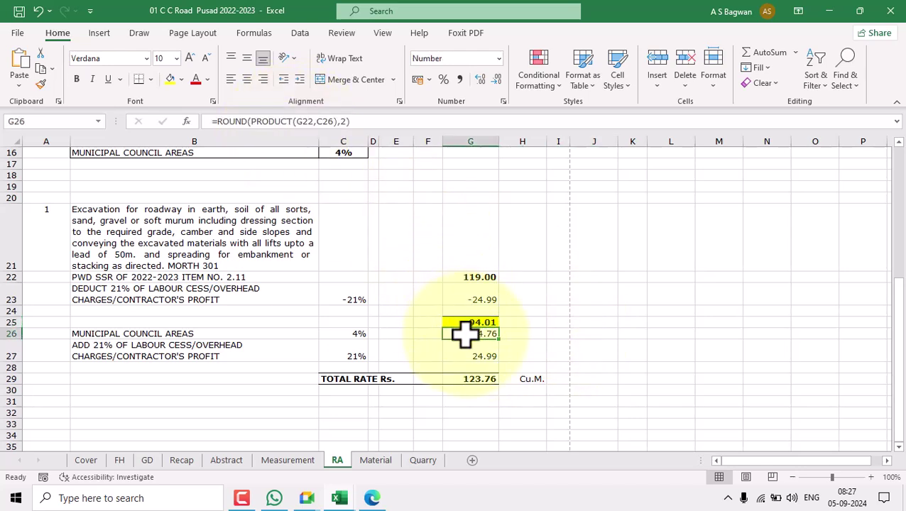
left_click(313, 121)
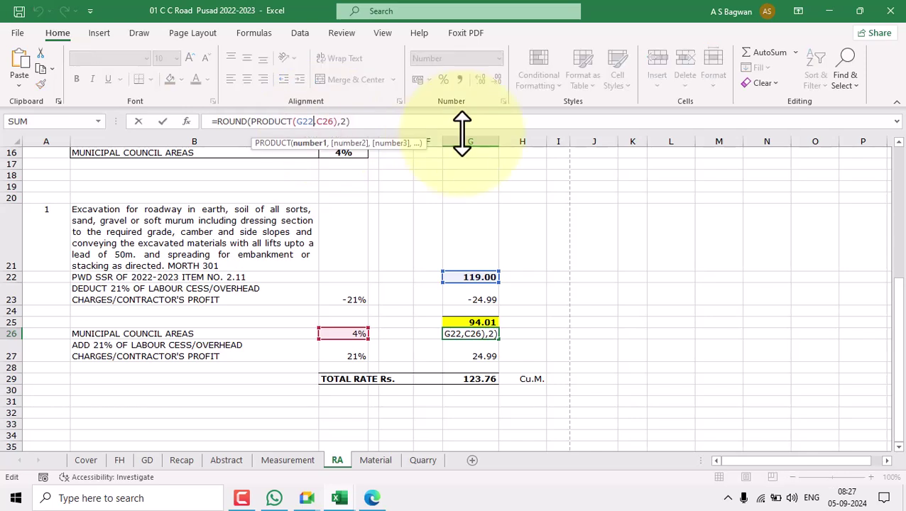
key("BackSpace")
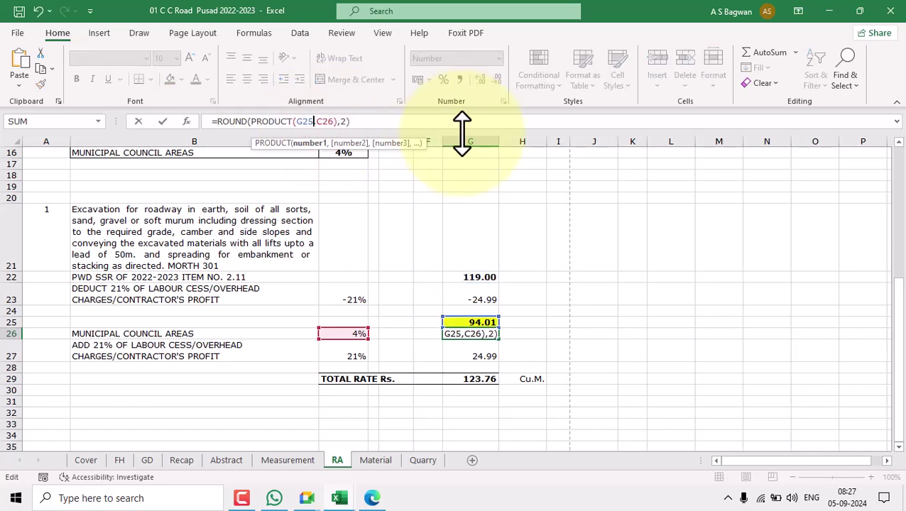
key("Return")
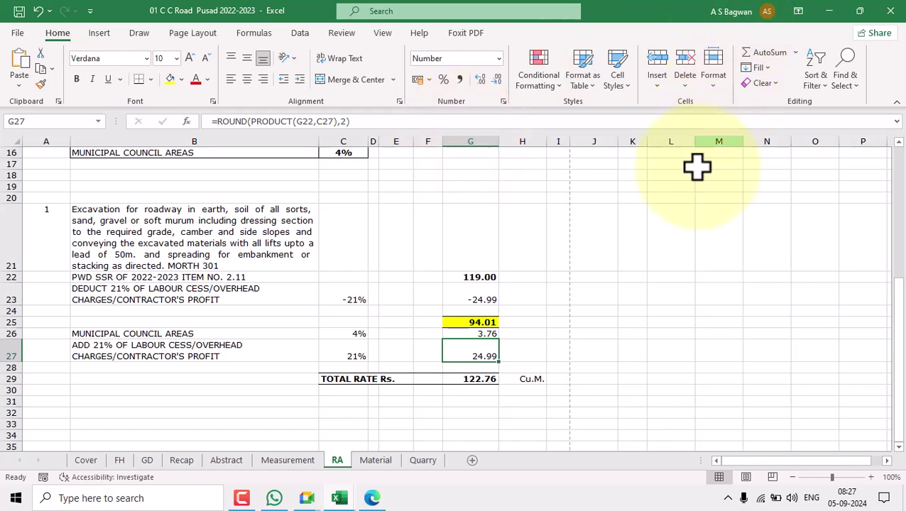
Step: Clear the deduction, subtotal, municipal area and 21% addition entries in B23:G27
left_click(591, 312)
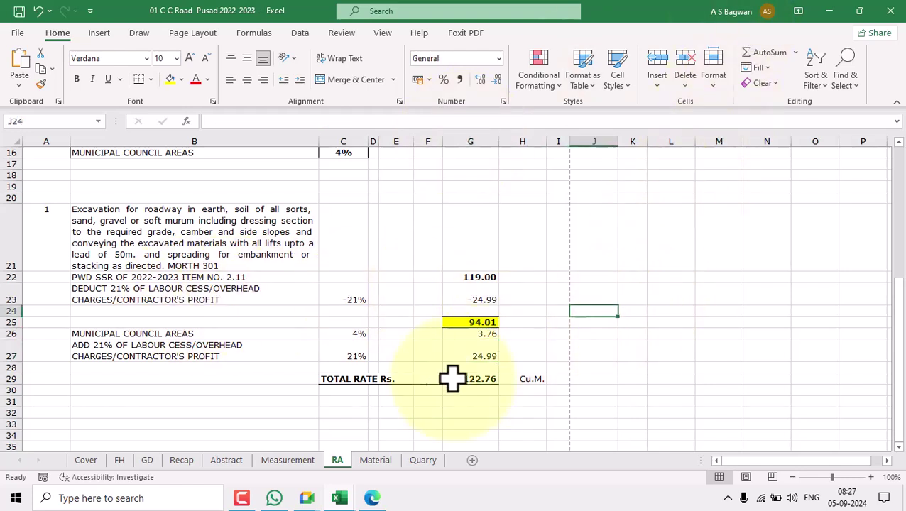
left_click_drag(269, 289, 480, 356)
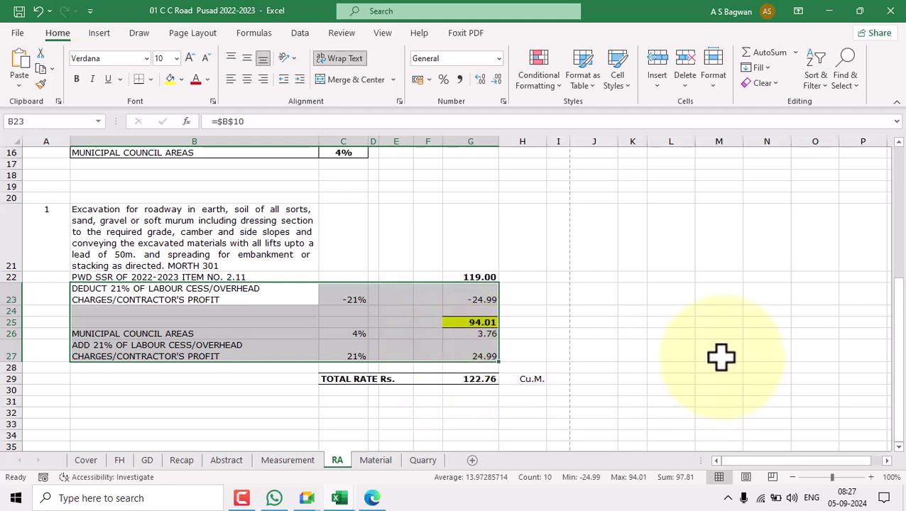
key("Delete")
left_click(685, 366)
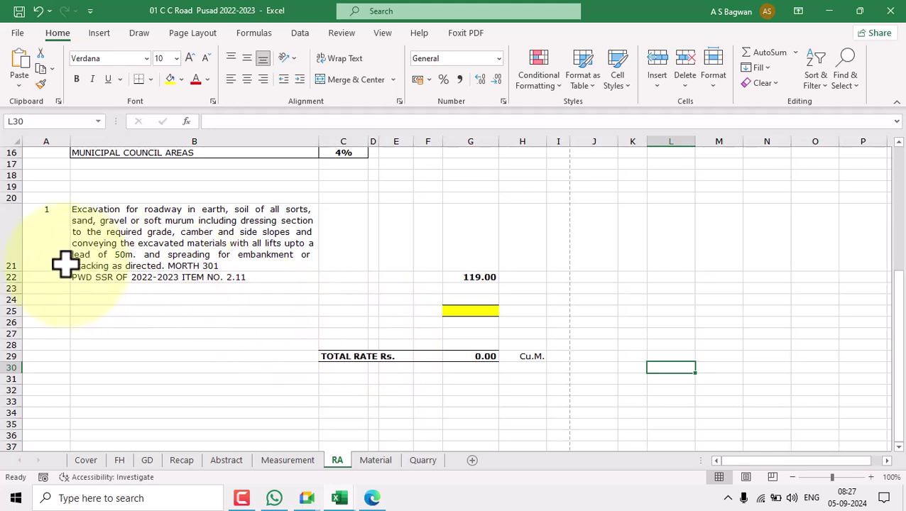
Step: Review the excavation item's number, description, SSR reference and unit cells, and its base rate in G22 on the RA sheet
left_click(54, 233)
left_click(245, 244)
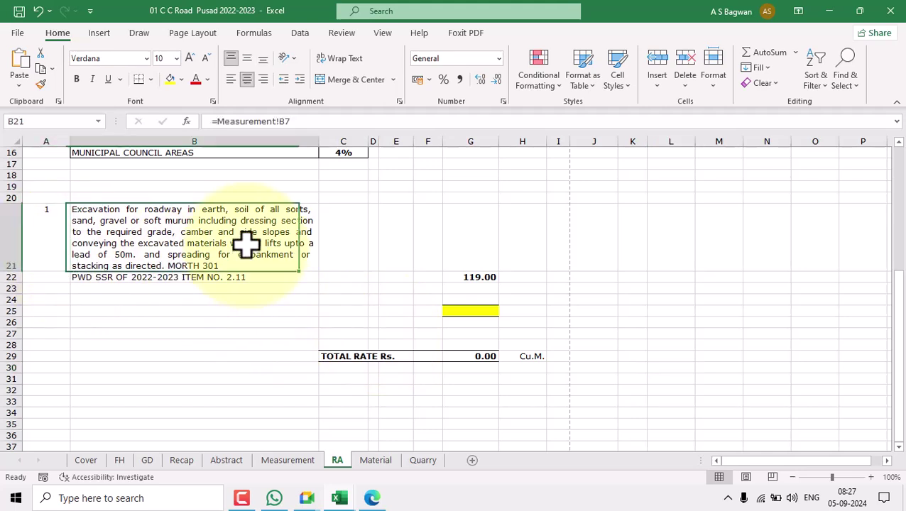
left_click(266, 278)
left_click(525, 356)
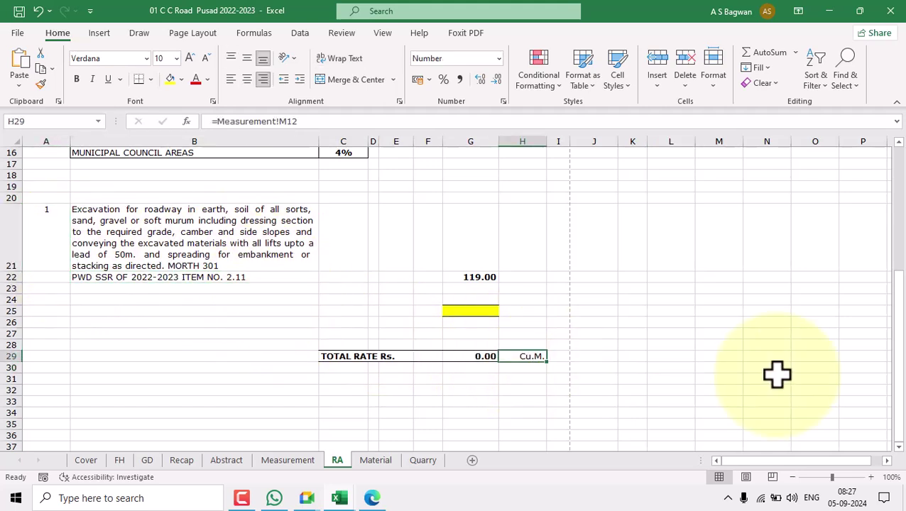
left_click(473, 278)
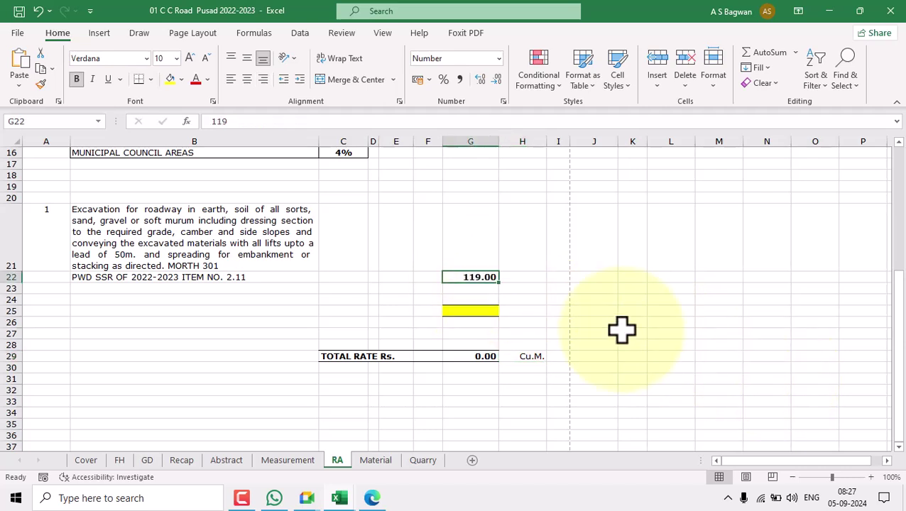
Step: Link B23 to the 21% labour cess, overhead charges and contractor's profit deduction description with =$B$10
left_click(276, 290)
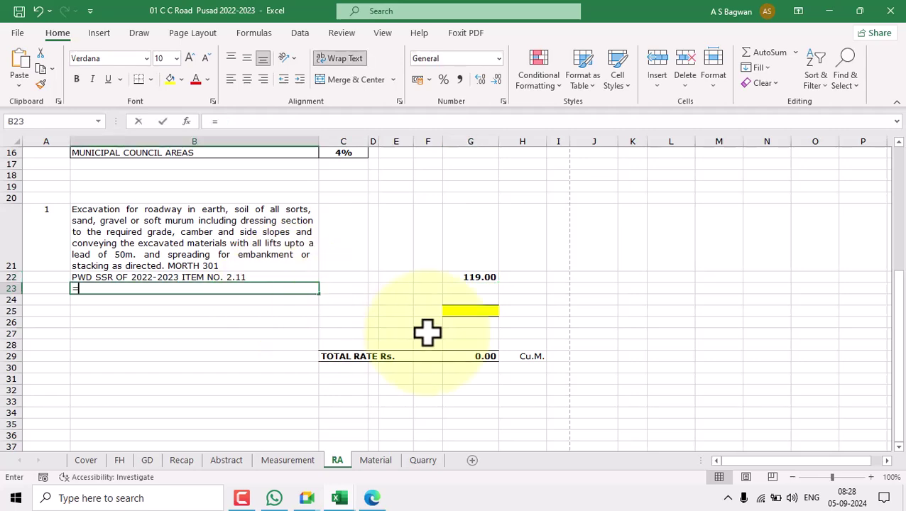
type("=")
scroll(270, 313, "up", 5)
left_click(213, 268)
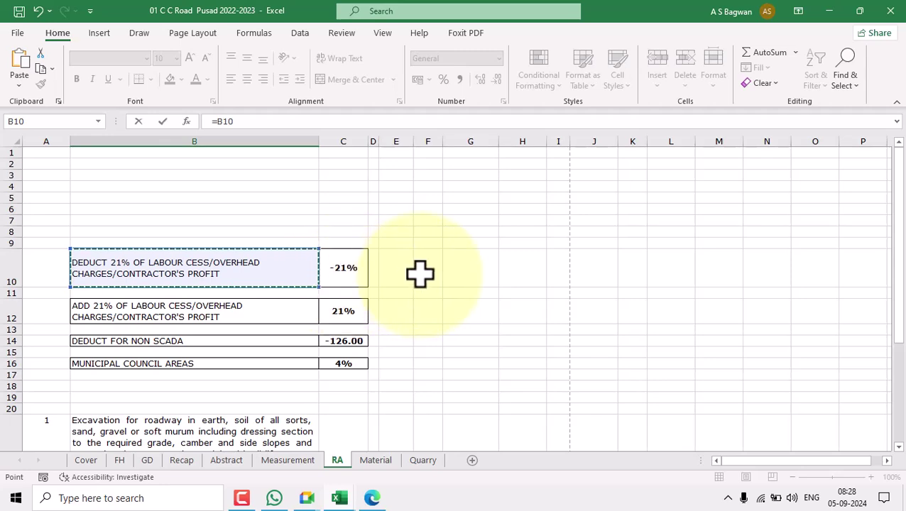
key("Return")
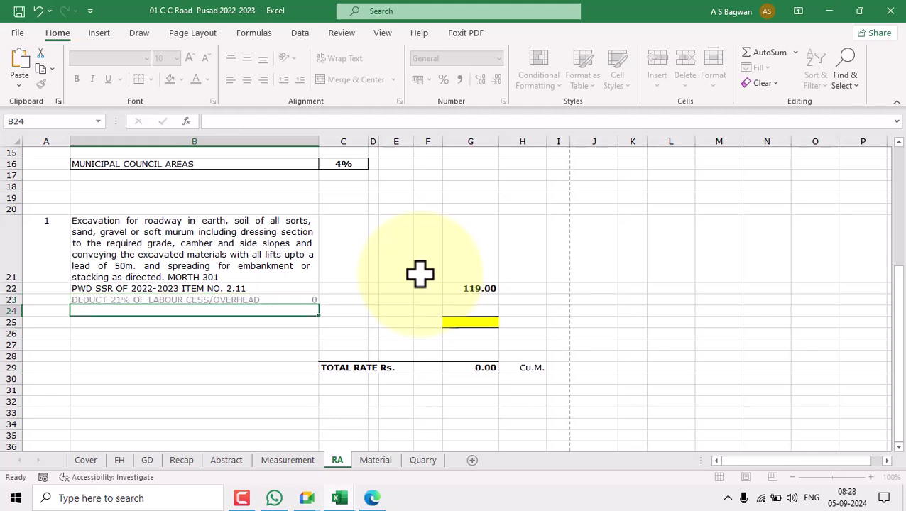
Step: AutoFit the height of row 23 to its wrapped deduction description
left_click(309, 299)
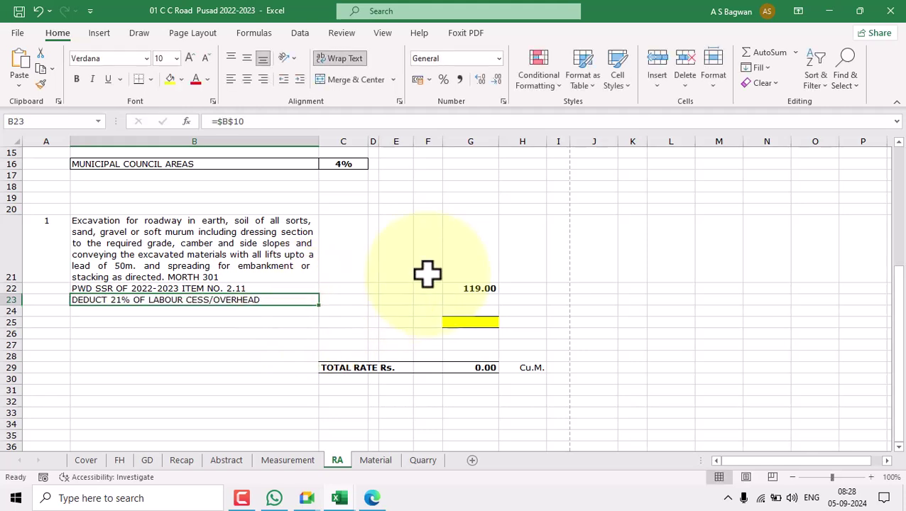
left_click(716, 79)
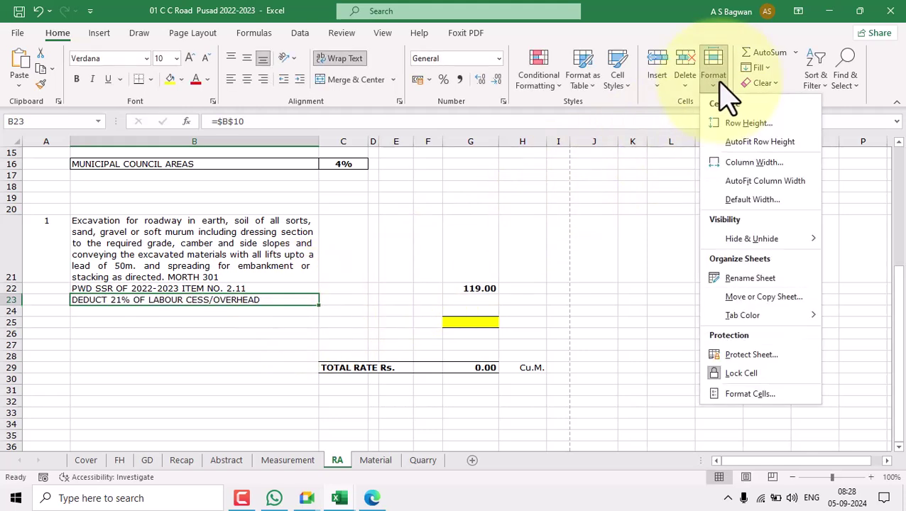
left_click(740, 144)
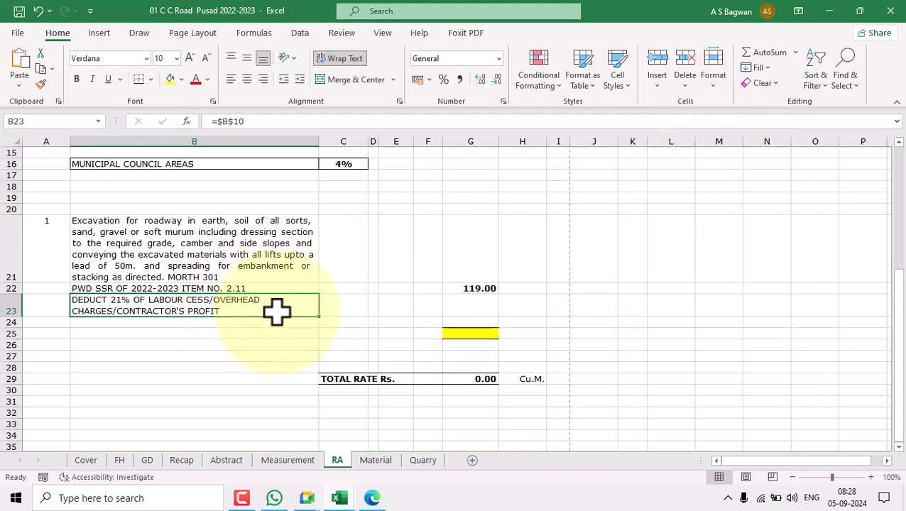
Step: Switch to the C C Road Base 2022-2023 workbook and examine how the excavation item's percentages and rates are laid out on RA1
key("Right")
key("Right")
key("Right")
key("Right")
mouse_move(339, 495)
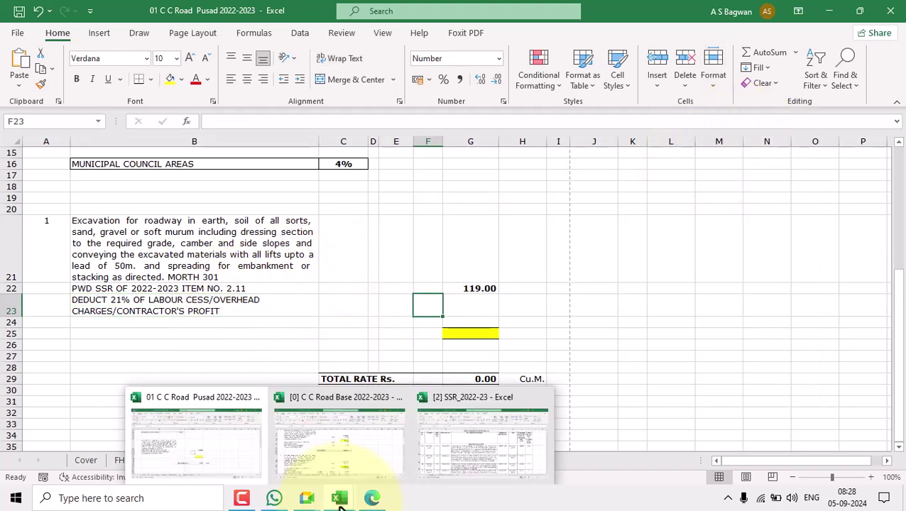
left_click(366, 472)
scroll(511, 334, "up", 3)
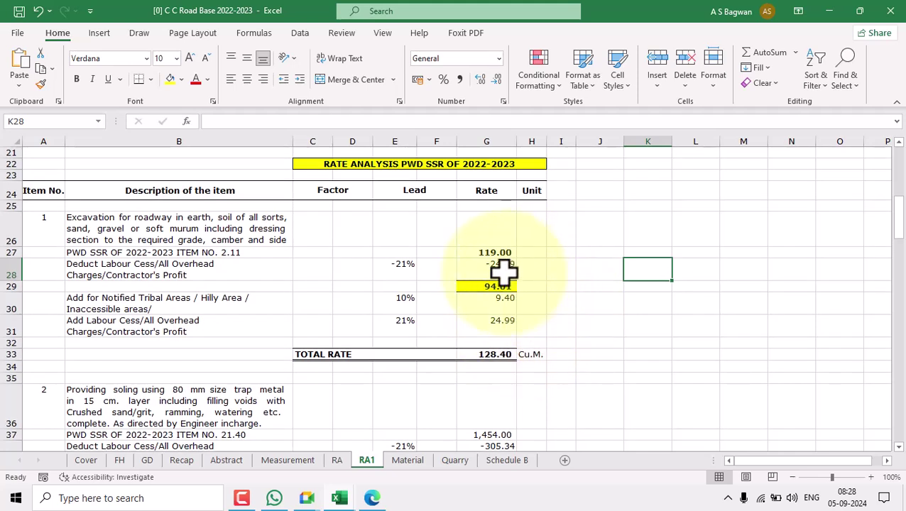
left_click_drag(495, 252, 492, 361)
left_click_drag(447, 253, 443, 334)
left_click_drag(396, 265, 403, 334)
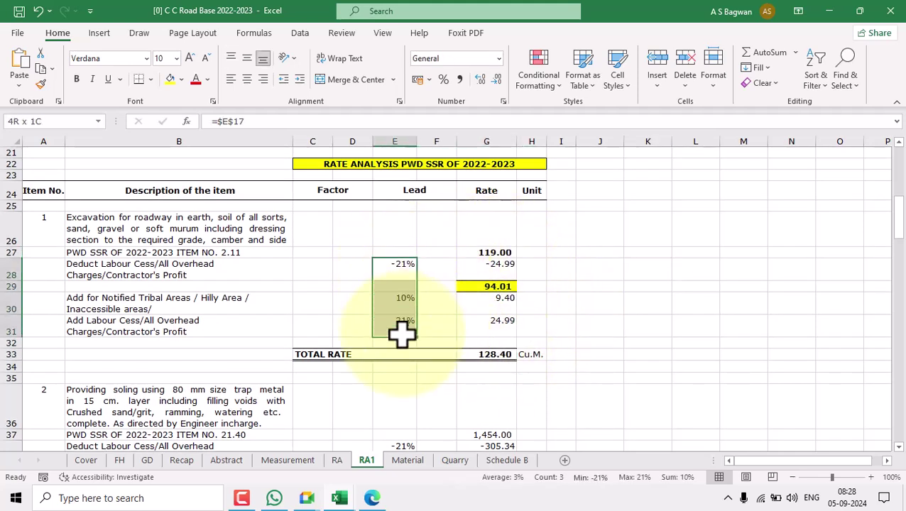
left_click_drag(405, 277, 405, 331)
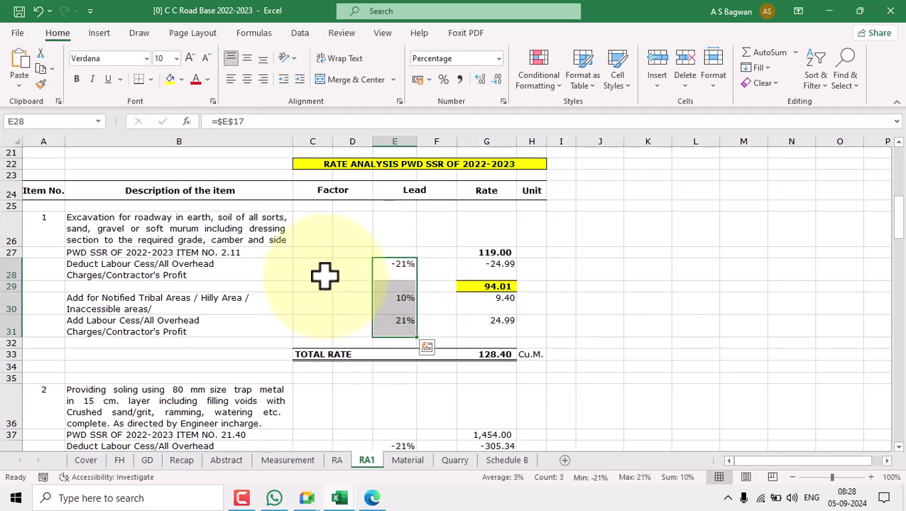
left_click(325, 277)
left_click_drag(325, 284, 325, 330)
left_click_drag(356, 270, 355, 330)
left_click_drag(407, 253, 409, 306)
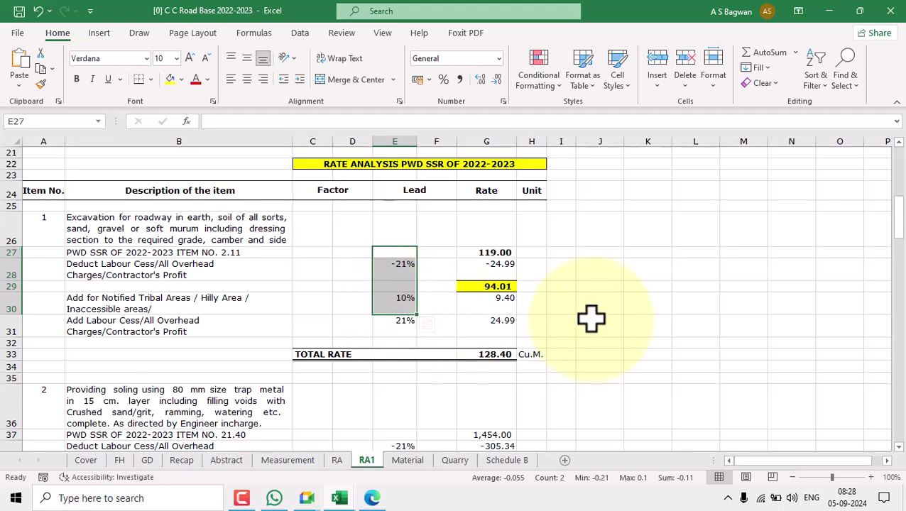
Step: Return to the C C Road Pusad workbook and link C23 to the 21% deduction percentage with =$C$10
mouse_move(348, 494)
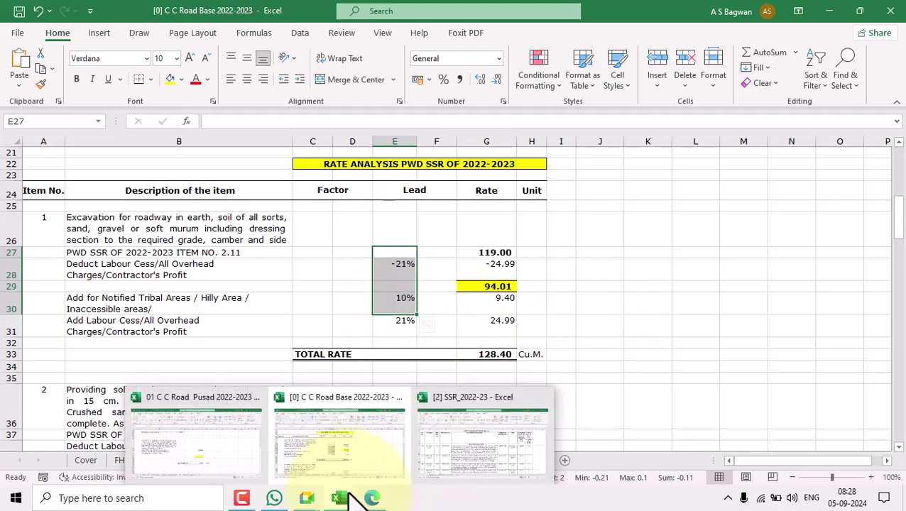
left_click(219, 434)
left_click(348, 304)
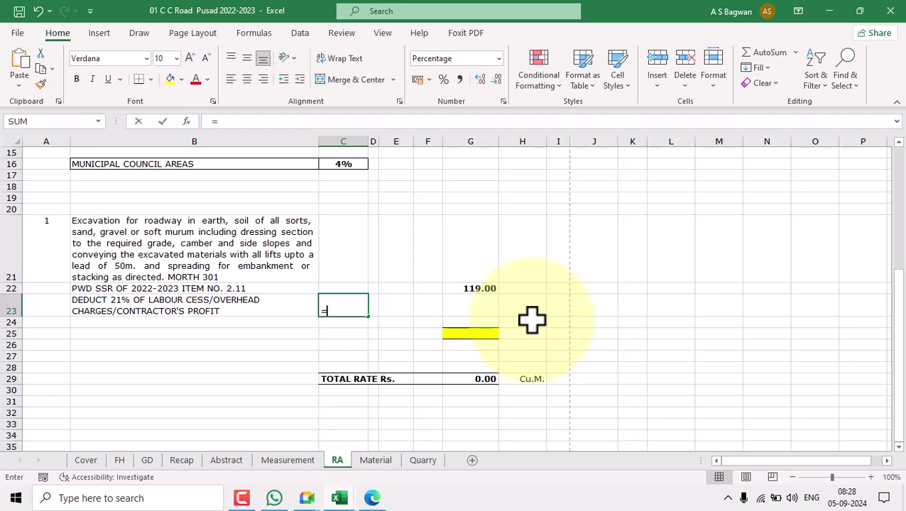
type("=")
scroll(352, 285, "up", 3)
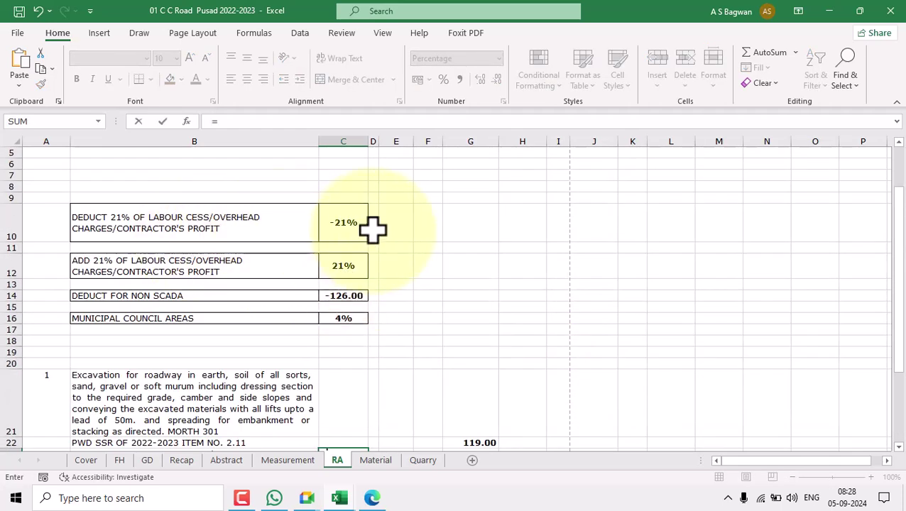
left_click(334, 221)
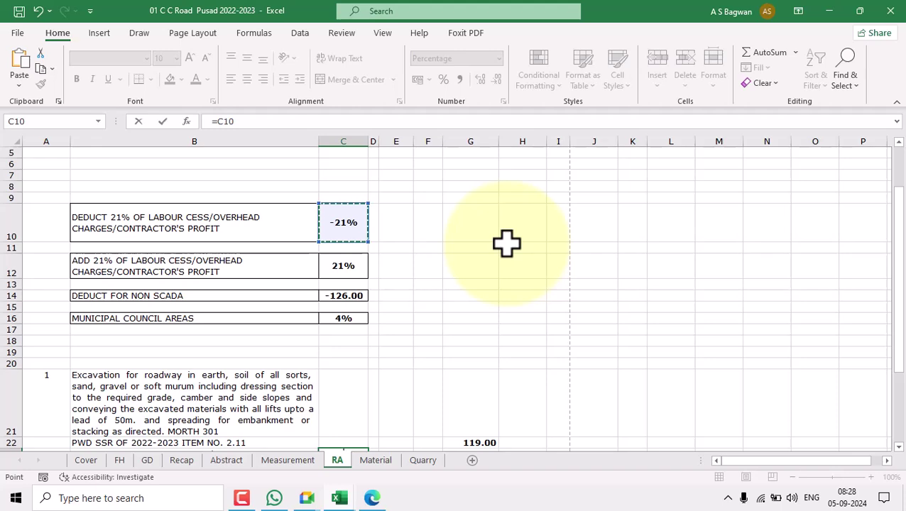
key("F4")
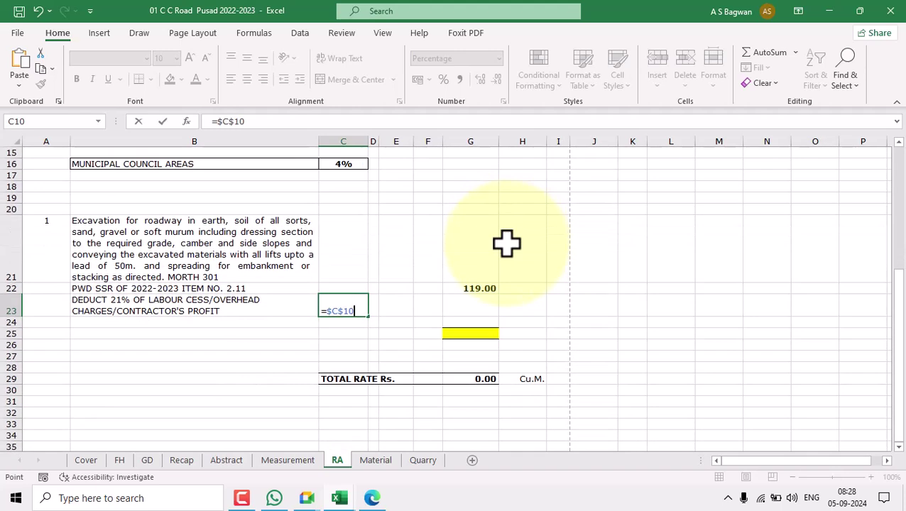
key("Return")
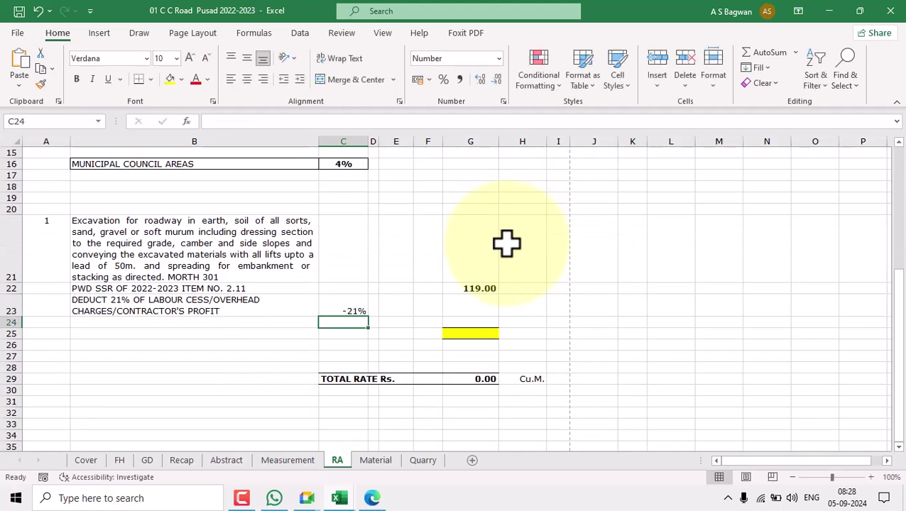
left_click(287, 311)
left_click(354, 309)
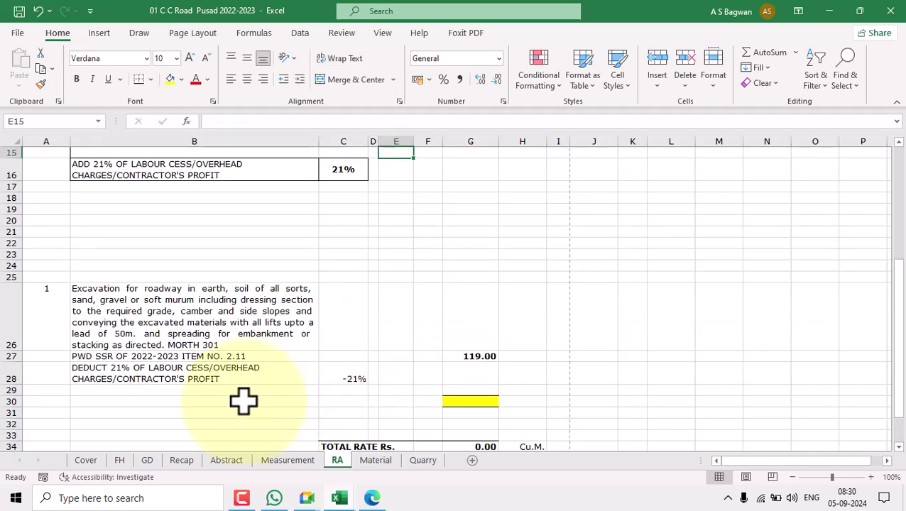
Step: Check the excavation item's deduction row and yellow subtotal cell G30 against the municipal council areas entry in B14
left_click(239, 376)
left_click(282, 395)
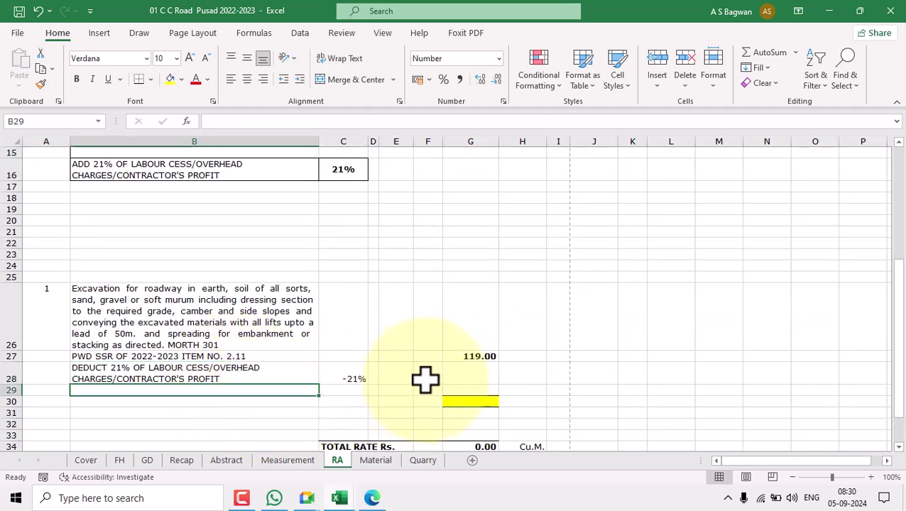
scroll(429, 323, "up", 2)
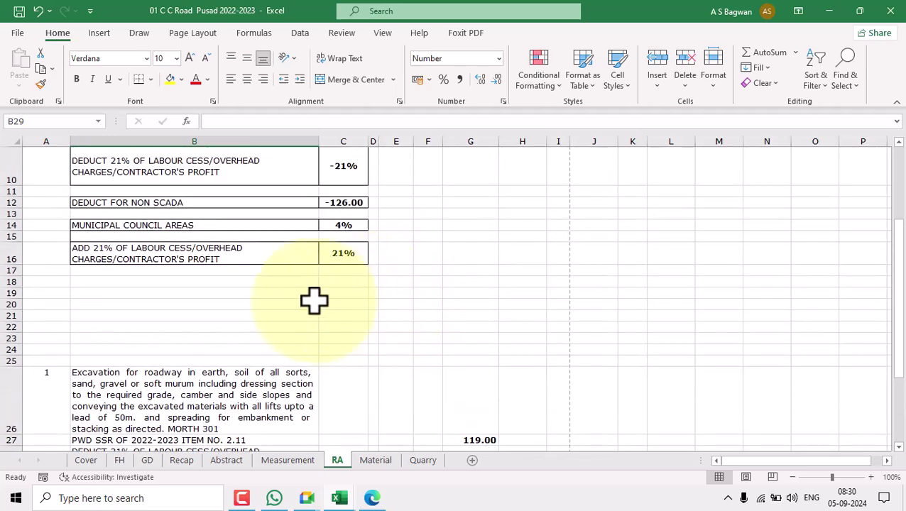
left_click(186, 226)
scroll(351, 263, "down", 3)
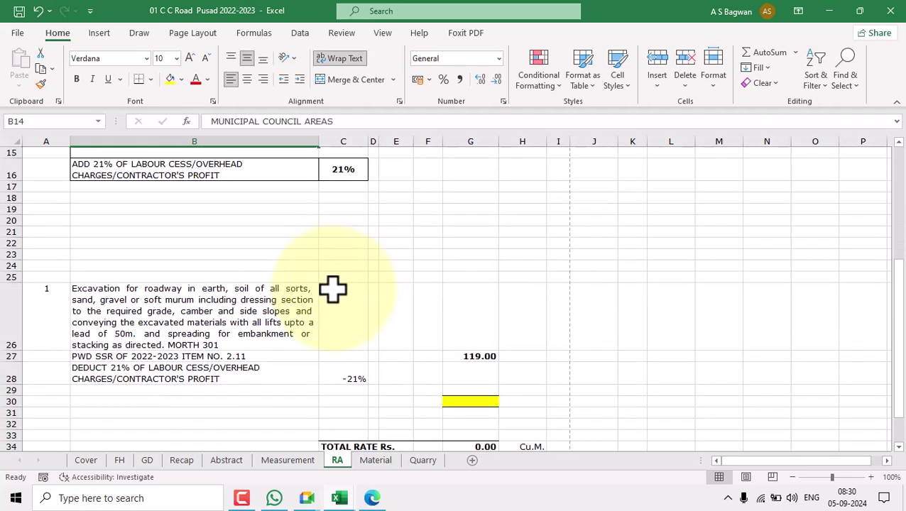
left_click(469, 334)
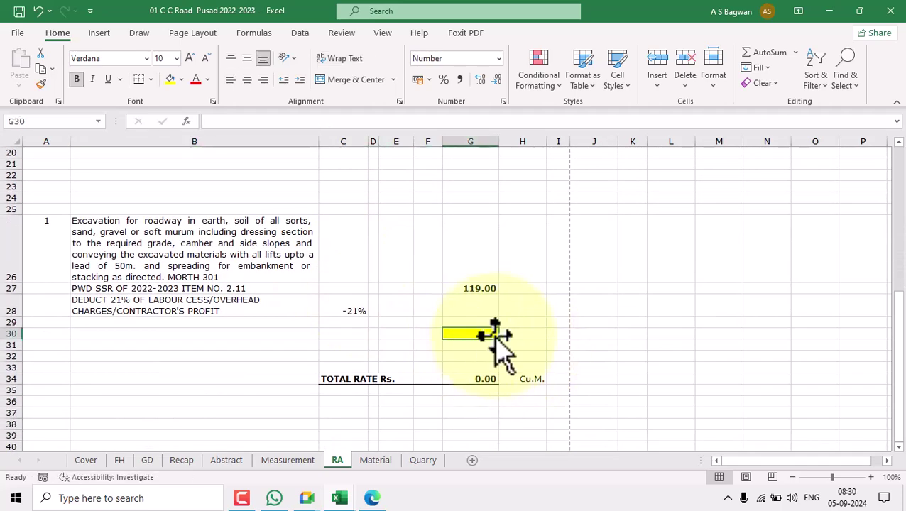
left_click(471, 310)
left_click(476, 336)
Step: Link B31 below the yellow subtotal row to the municipal council areas description with =$B$14
left_click(284, 346)
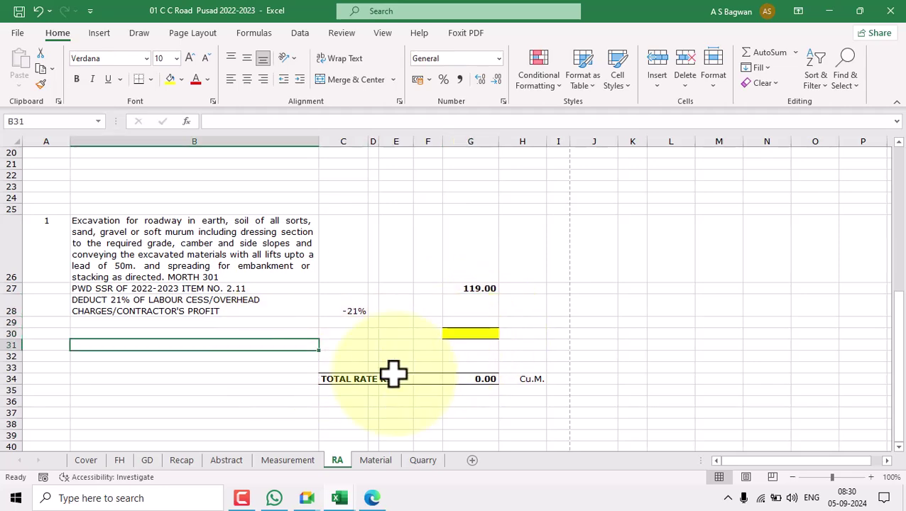
type("=")
scroll(288, 303, "up", 4)
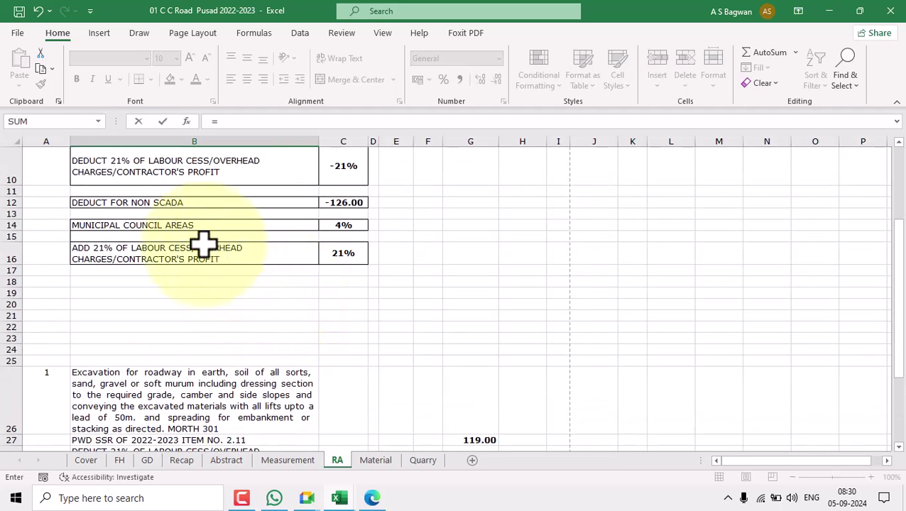
left_click(134, 225)
key("F4")
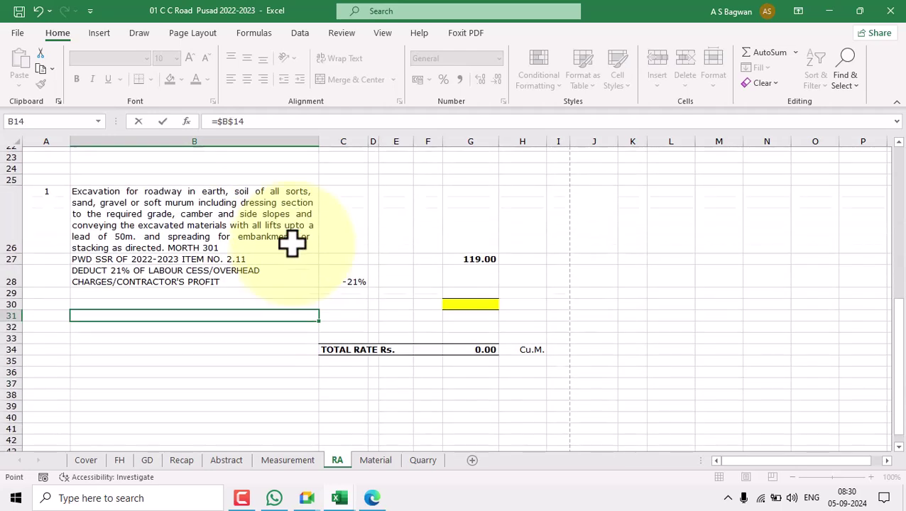
key("Return")
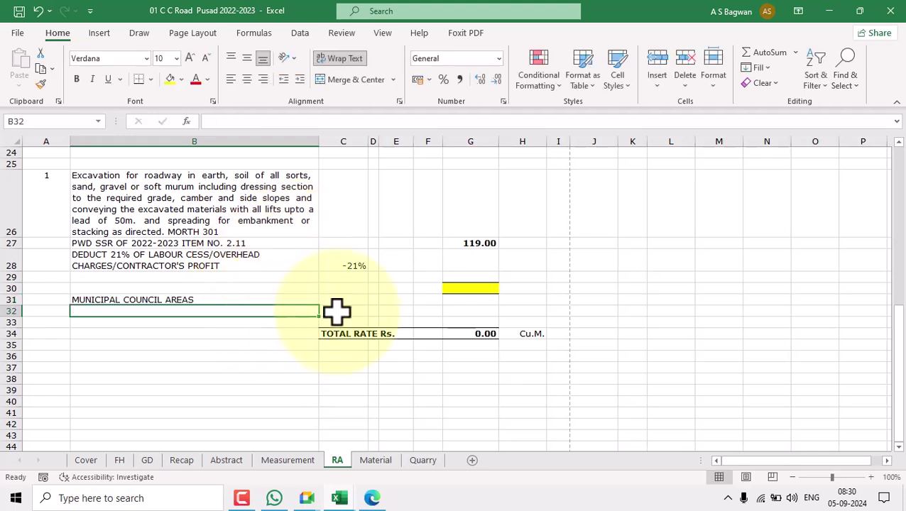
Step: Link C31 to the municipal council areas percentage with =$C$14 and check the resulting formula
left_click(310, 299)
left_click(340, 299)
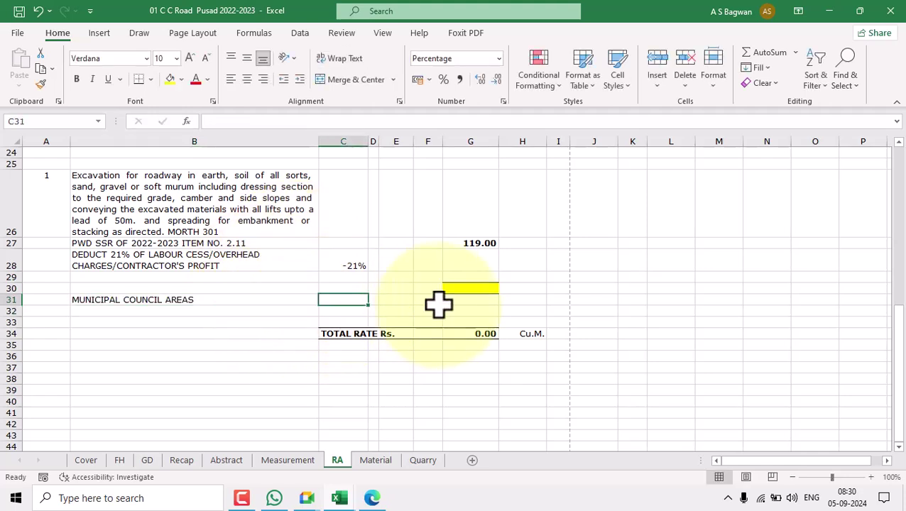
type("=")
scroll(393, 287, "up", 5)
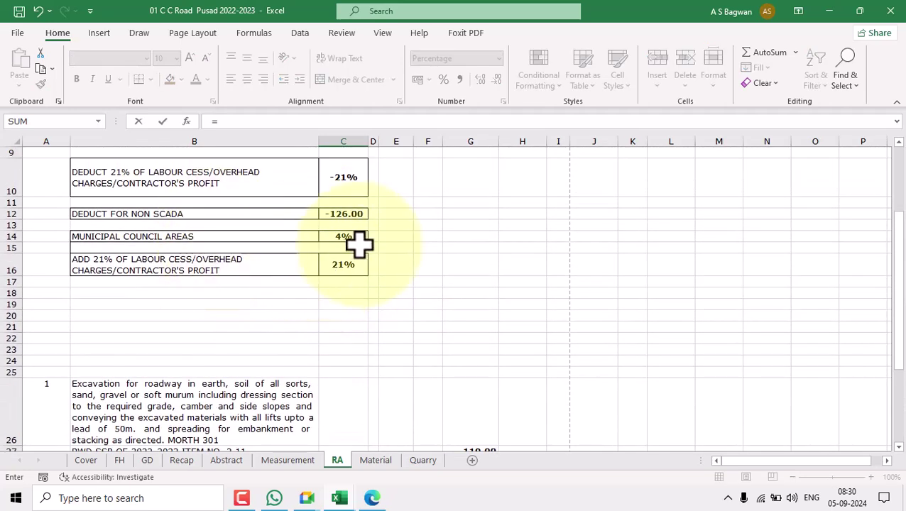
left_click(351, 237)
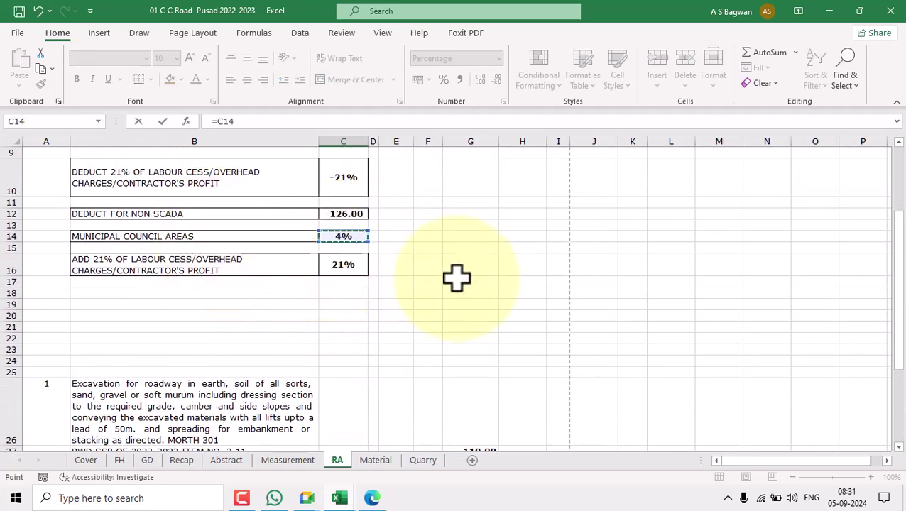
scroll(457, 277, "down", 5)
key("Return")
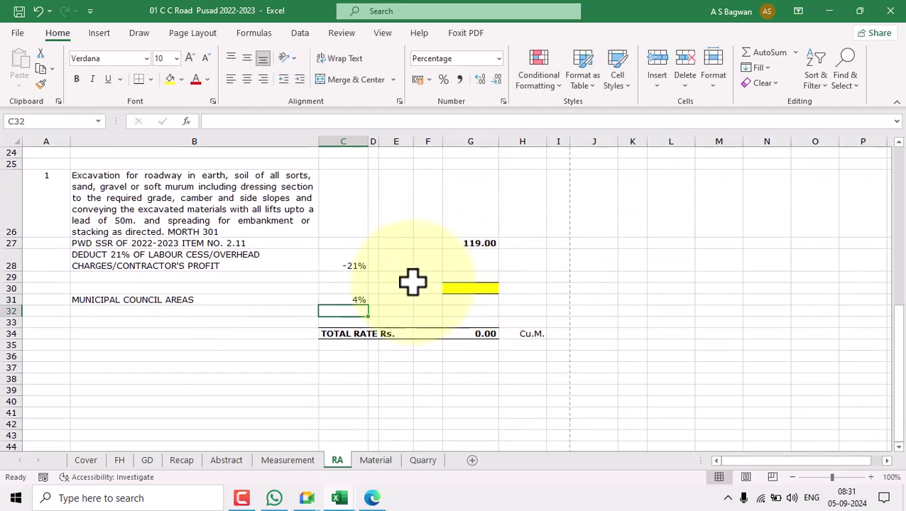
left_click(352, 297)
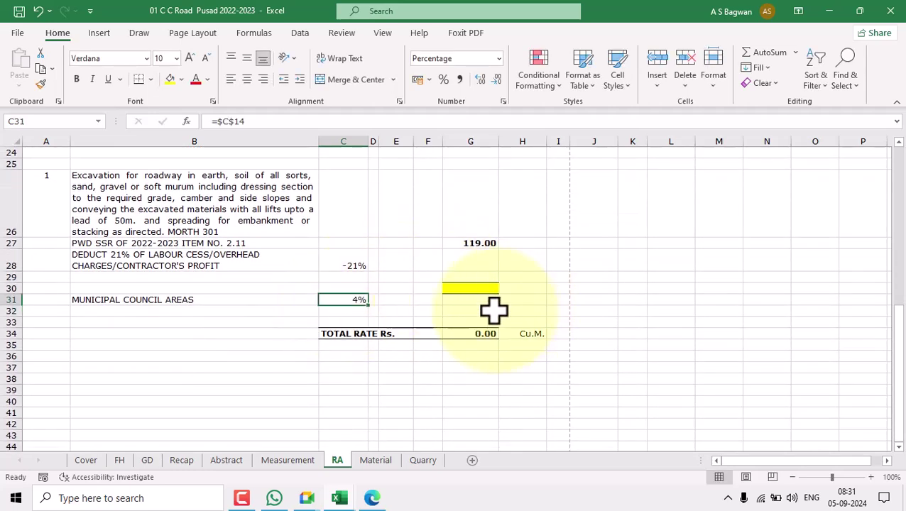
left_click(285, 311)
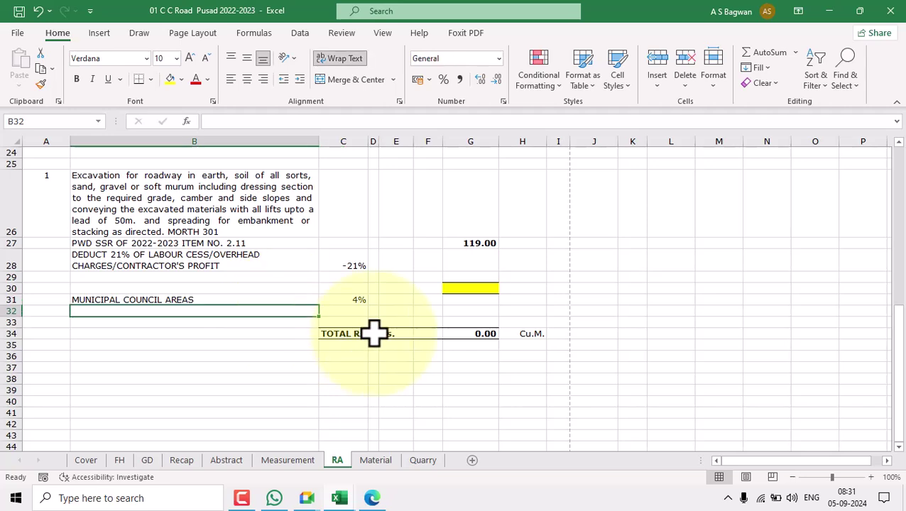
Step: Link B32 below the municipal council areas row to the ADD 21% labour cess/overhead description in B16
type("=")
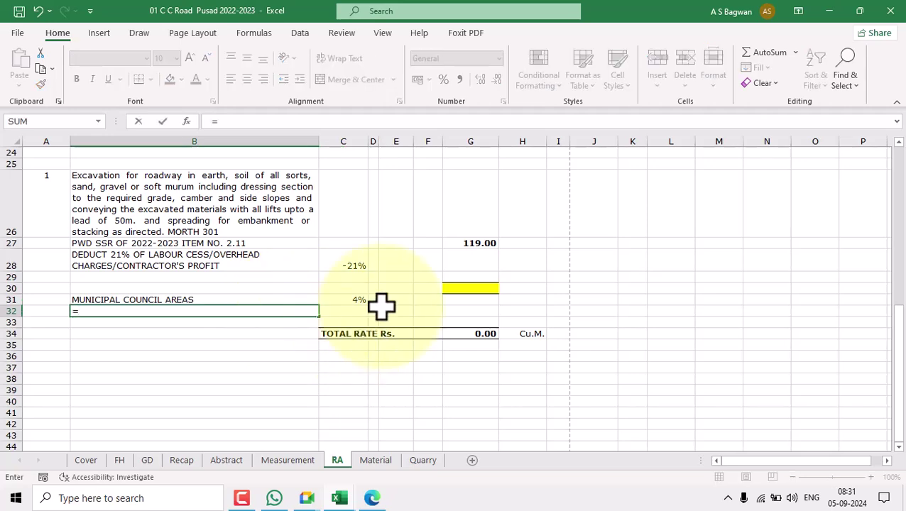
scroll(379, 304, "up", 5)
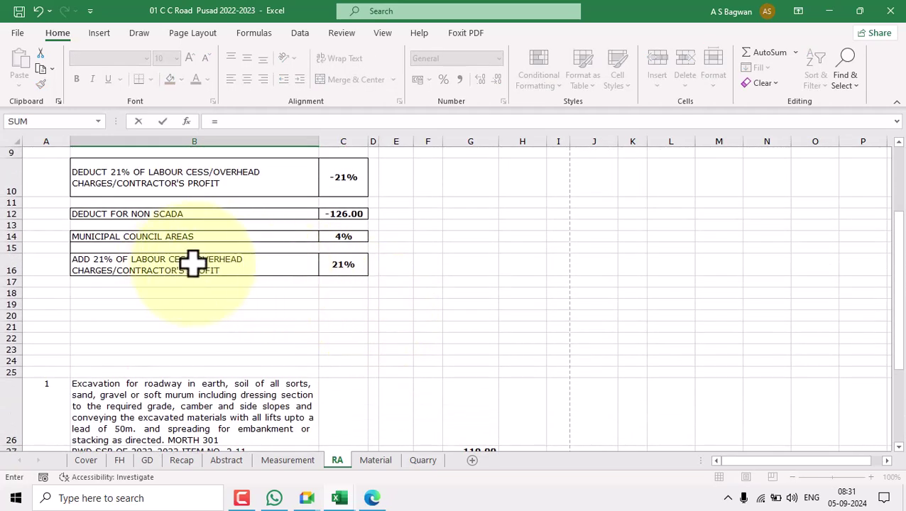
left_click(194, 263)
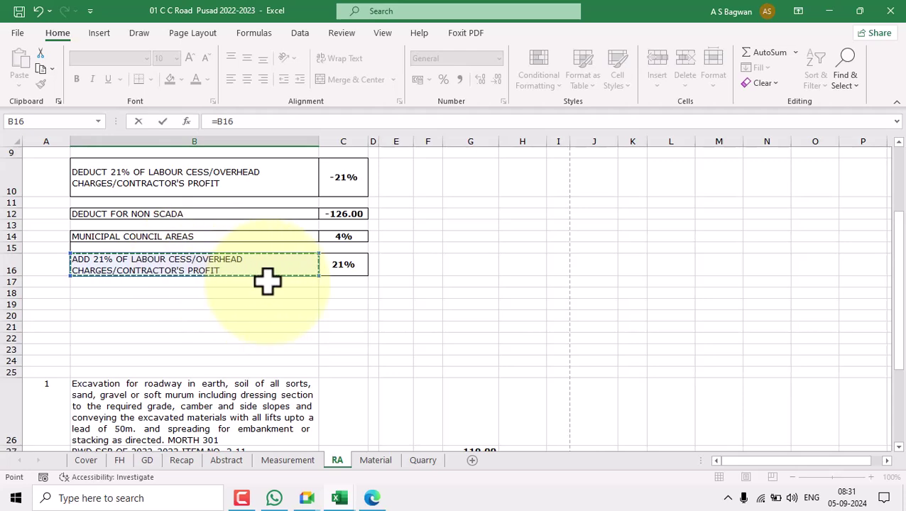
scroll(267, 282, "down", 5)
key("Return")
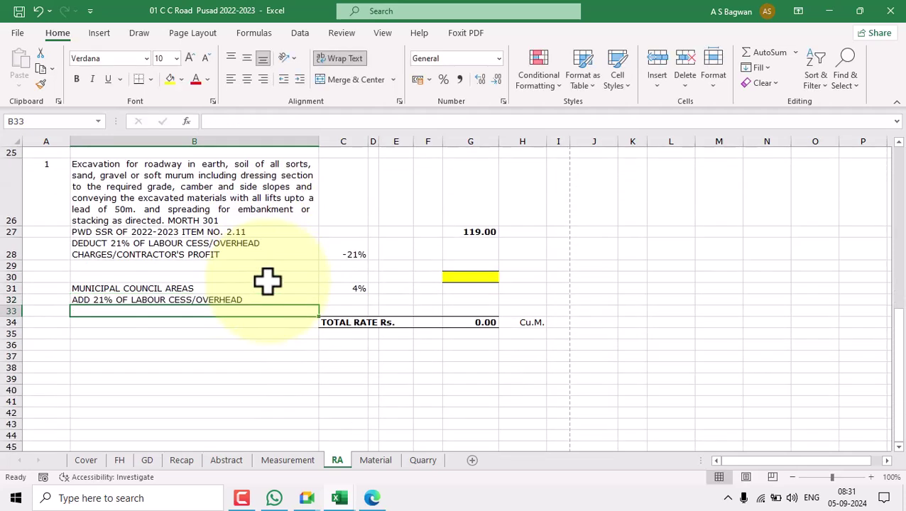
Step: Link C32 to the 21% addition percentage with =$C$16
left_click(353, 300)
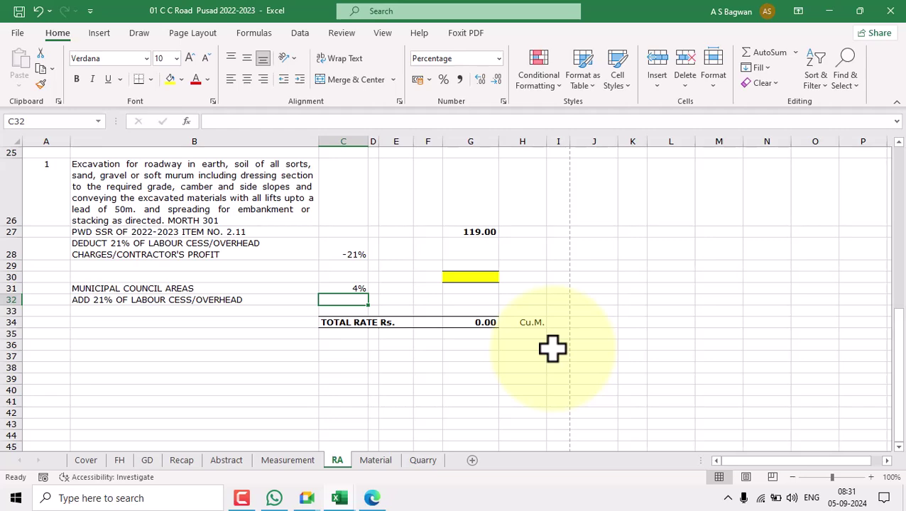
type("=")
scroll(449, 299, "up", 5)
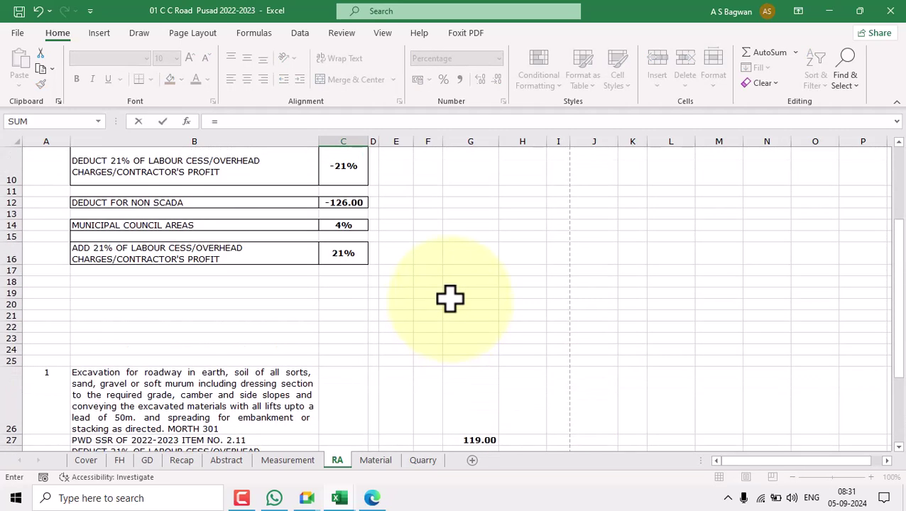
left_click(348, 253)
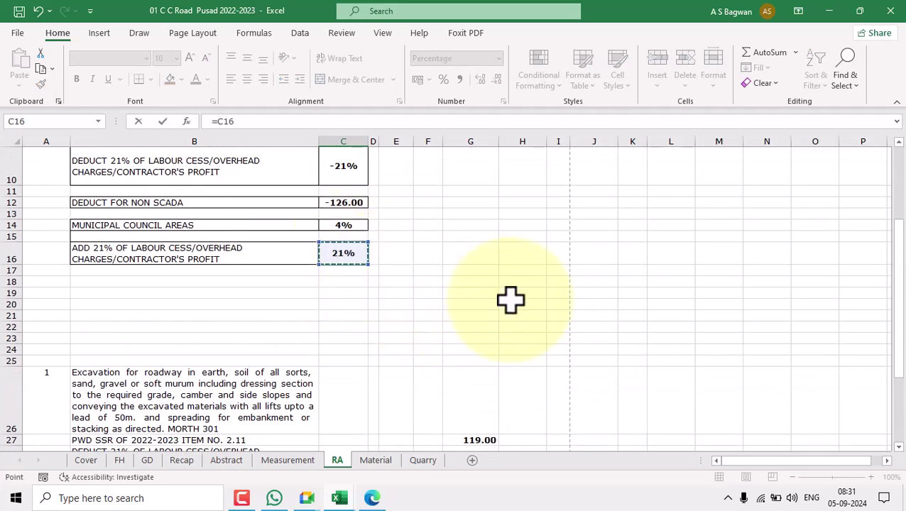
key("Return")
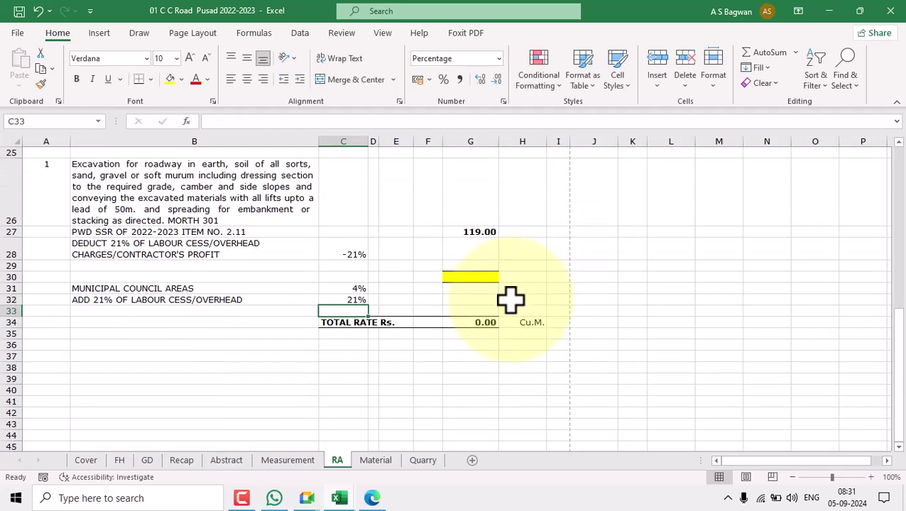
Step: Review the DEDUCT FOR NON SCADA entry in B12 against the excavation item's description and its adjustment rows
left_click(269, 267)
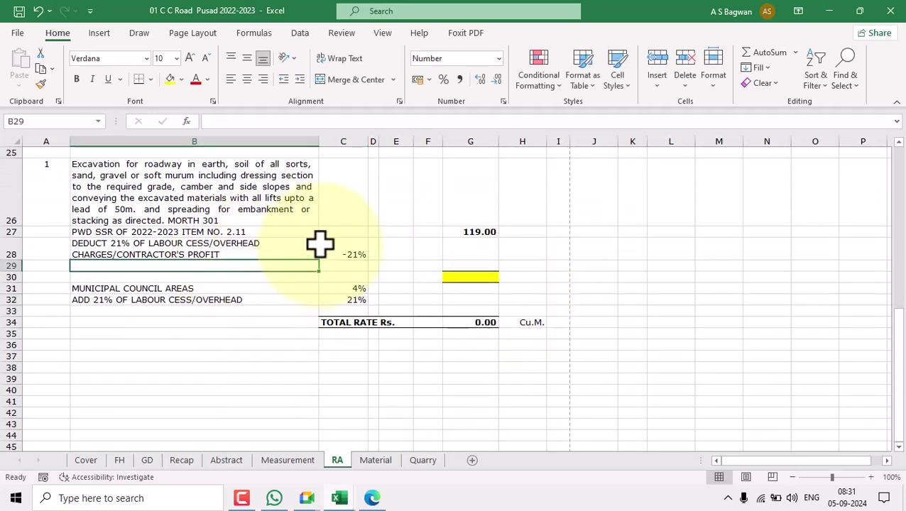
scroll(258, 183, "up", 3)
scroll(259, 183, "up", 3)
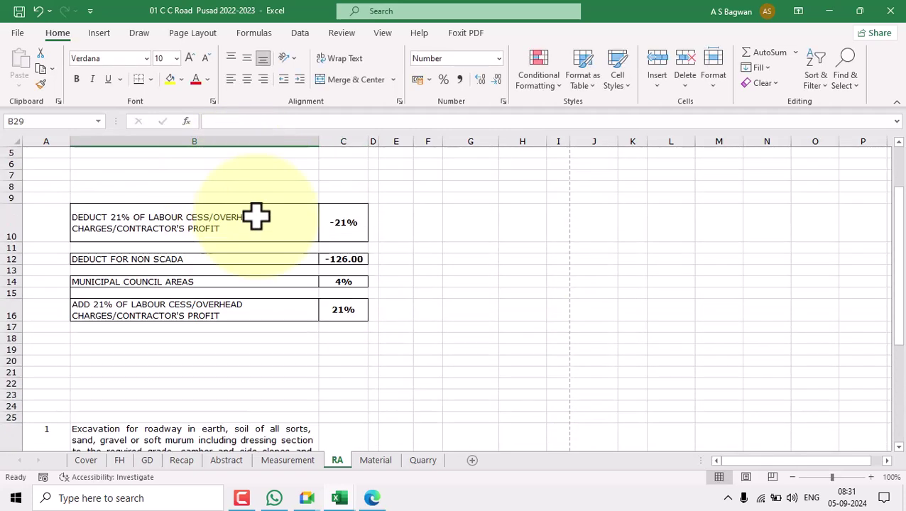
left_click(164, 259)
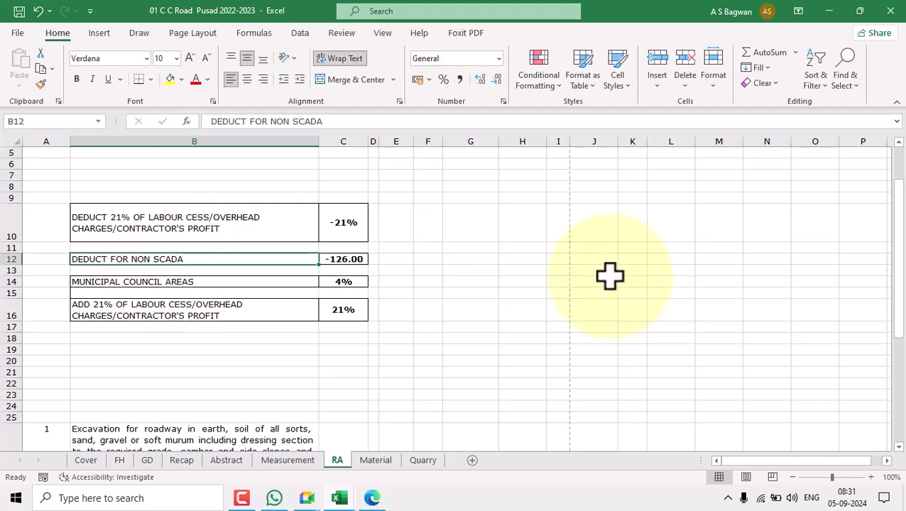
scroll(390, 355, "down", 2)
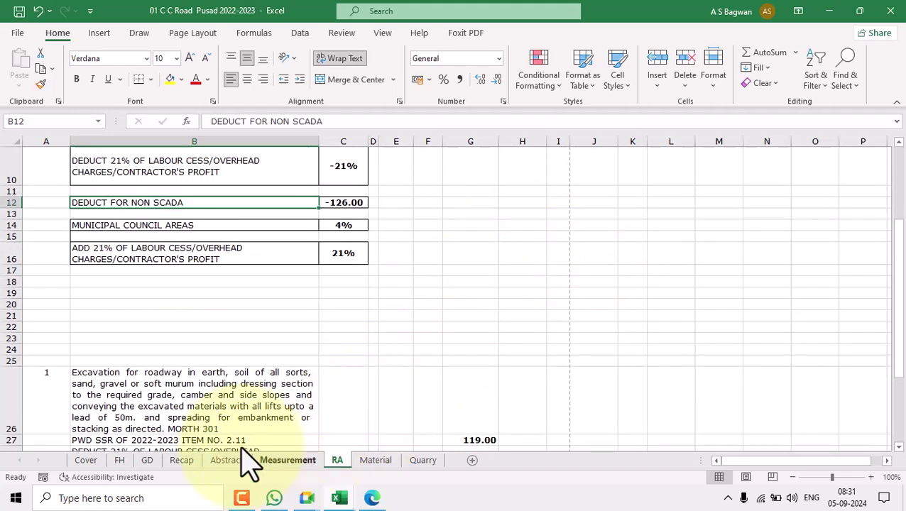
left_click(288, 398)
scroll(310, 327, "down", 2)
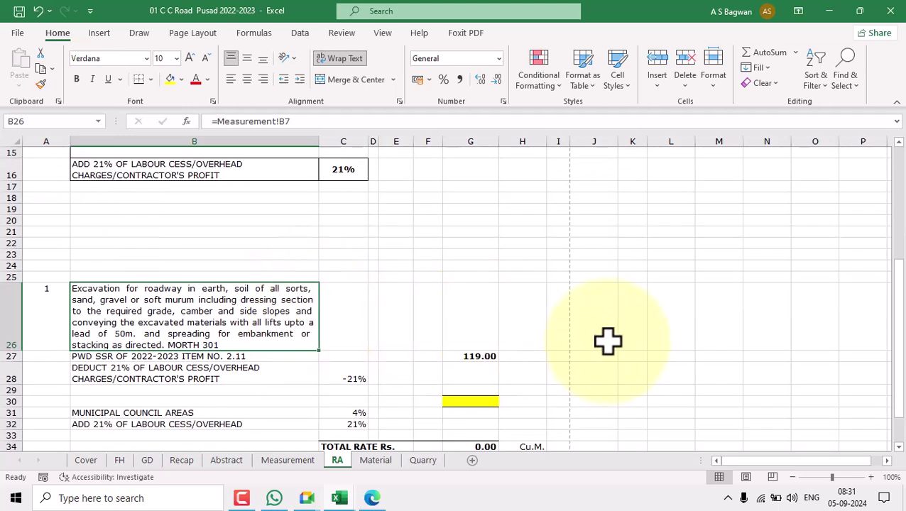
scroll(607, 340, "down", 2)
Step: Check the excavation item's linked percentages in C28, C31 and C32 against the amount cells and yellow subtotal in column G
left_click(343, 312)
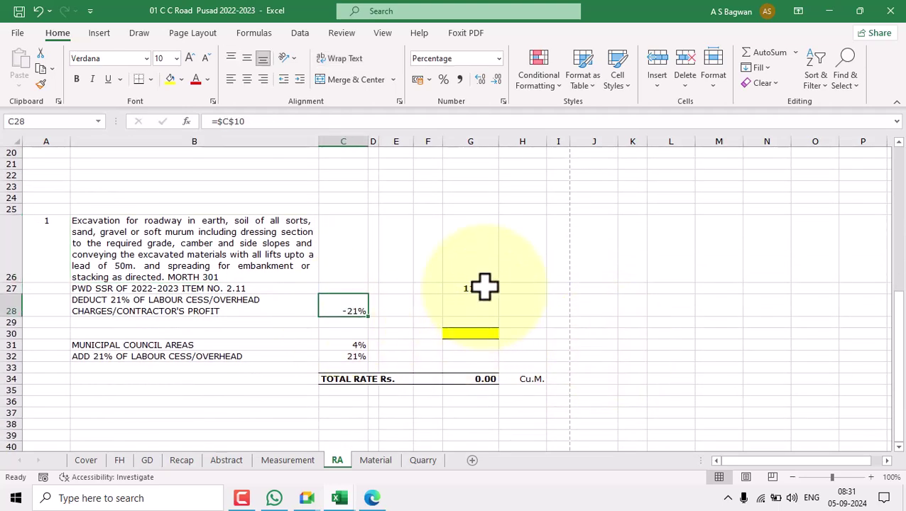
left_click(485, 290)
left_click(469, 309)
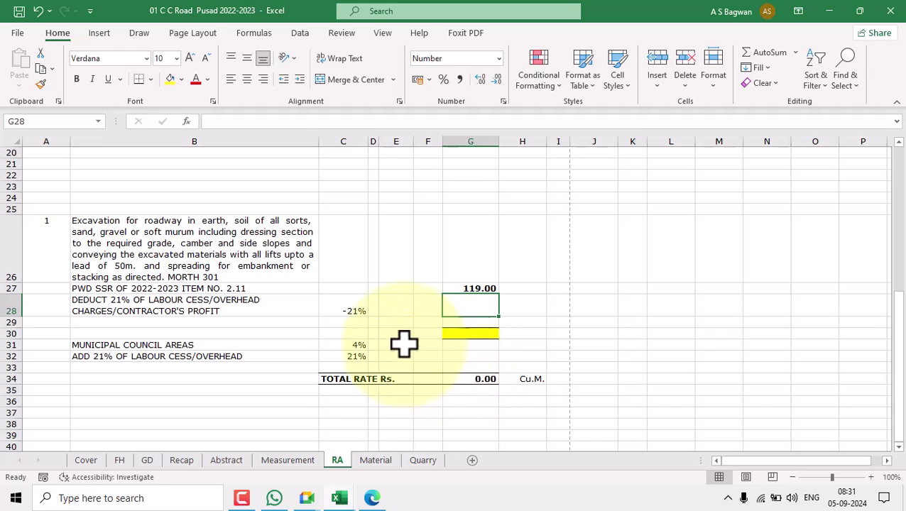
left_click(472, 335)
left_click(354, 347)
left_click(466, 345)
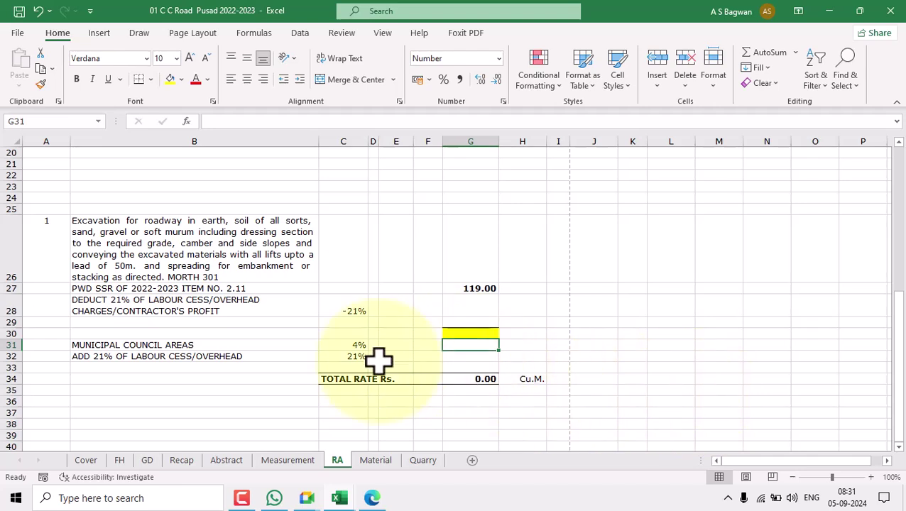
left_click(355, 357)
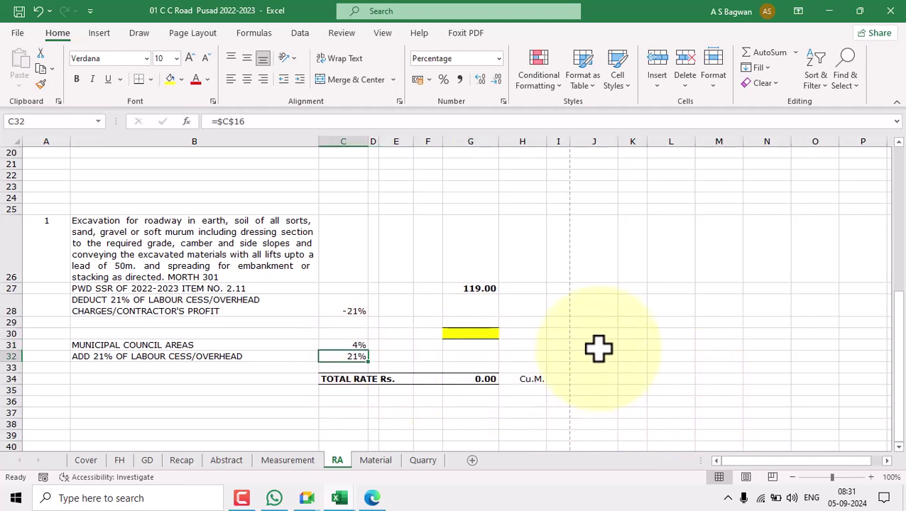
Step: Compare the base rate in G27 and the deduction percentage in C28 with the addition row's percentage C32 and amount cell G32
left_click(485, 290)
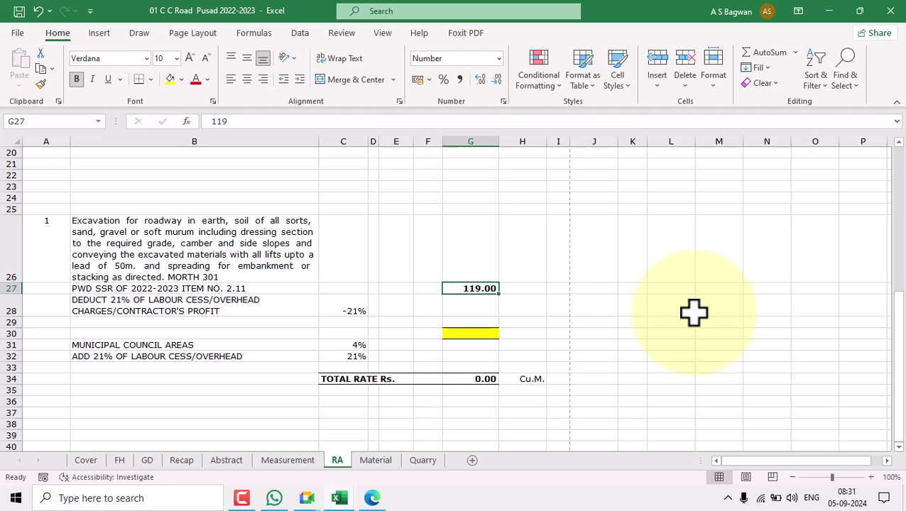
left_click(356, 309)
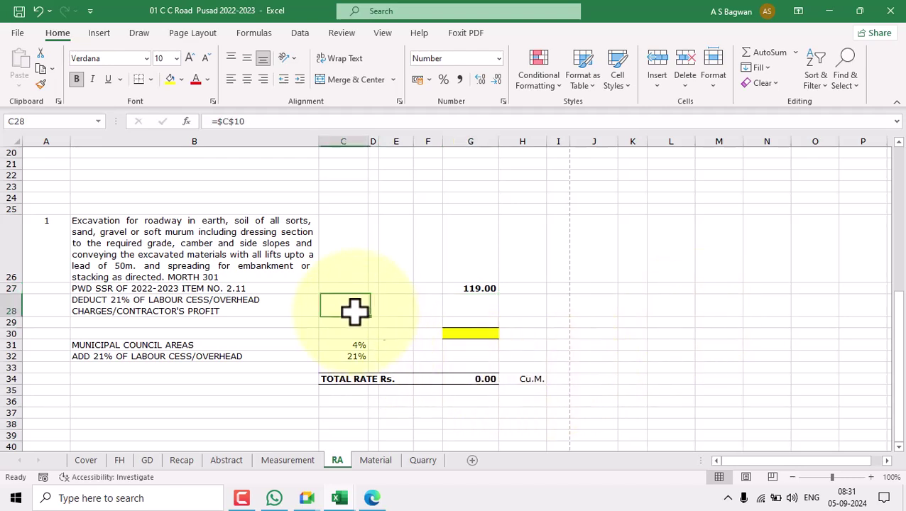
left_click(357, 357)
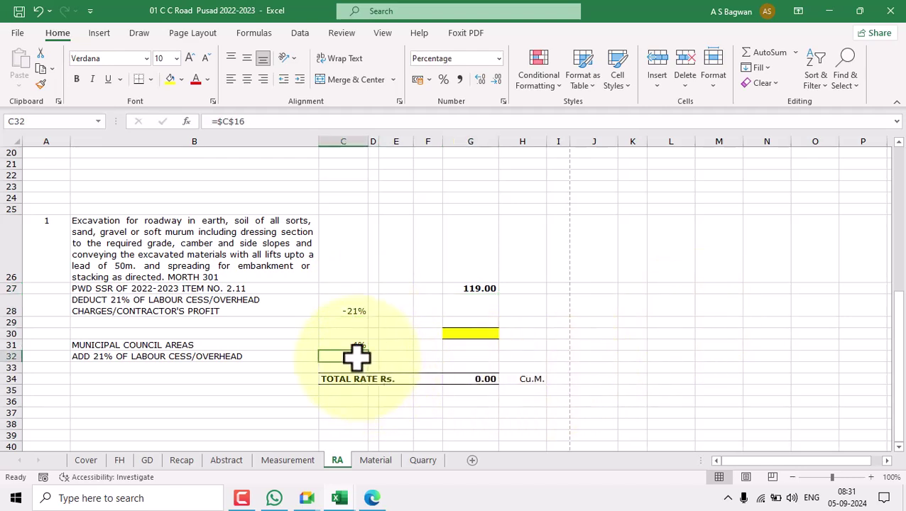
left_click(475, 308)
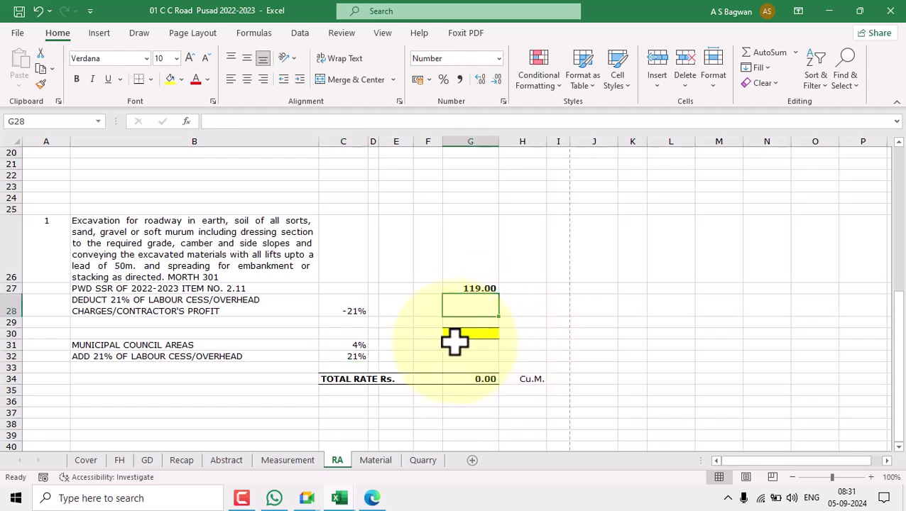
left_click(355, 357)
left_click(473, 357)
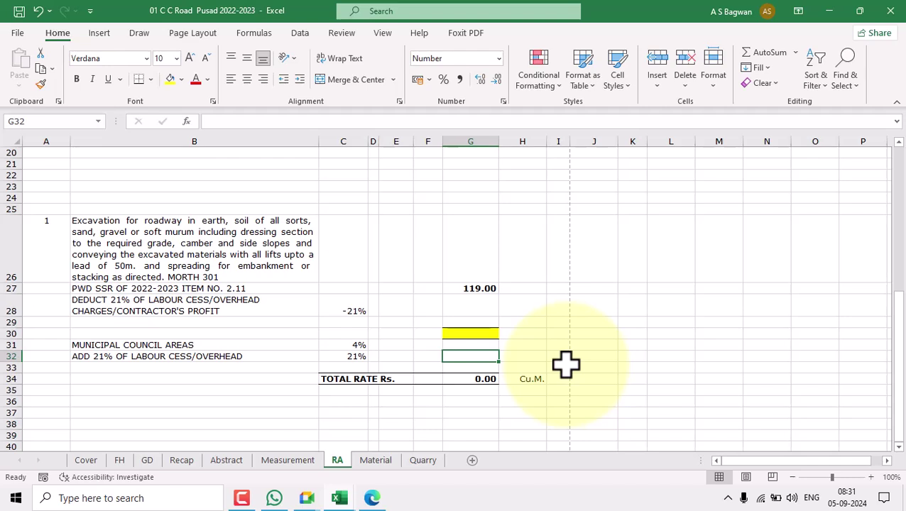
Step: Calculate the excavation item's deduction amount in G28 with =PRODUCT(G27,C28)
left_click(461, 305)
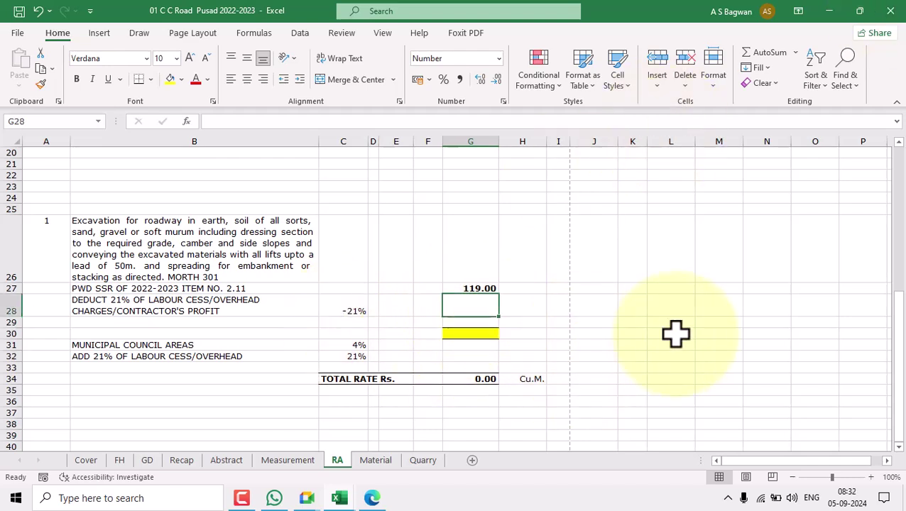
type("=pro")
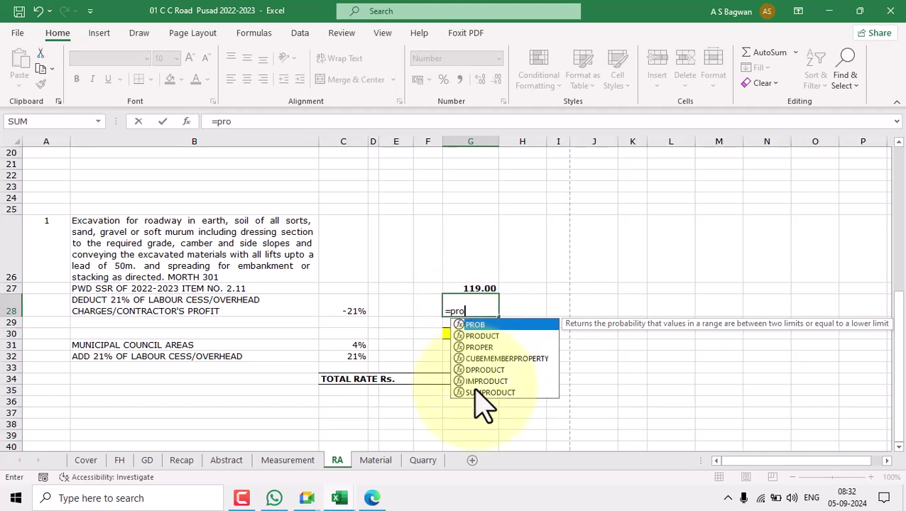
double_click(478, 336)
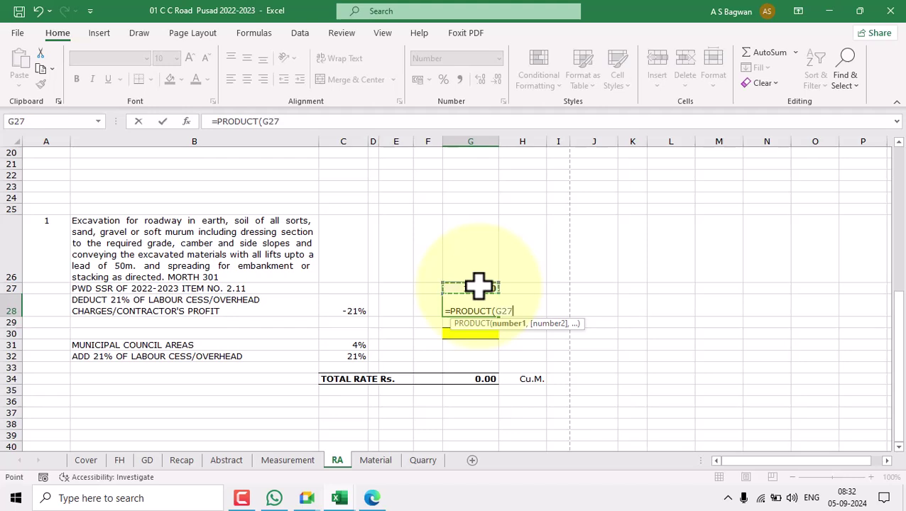
type(",")
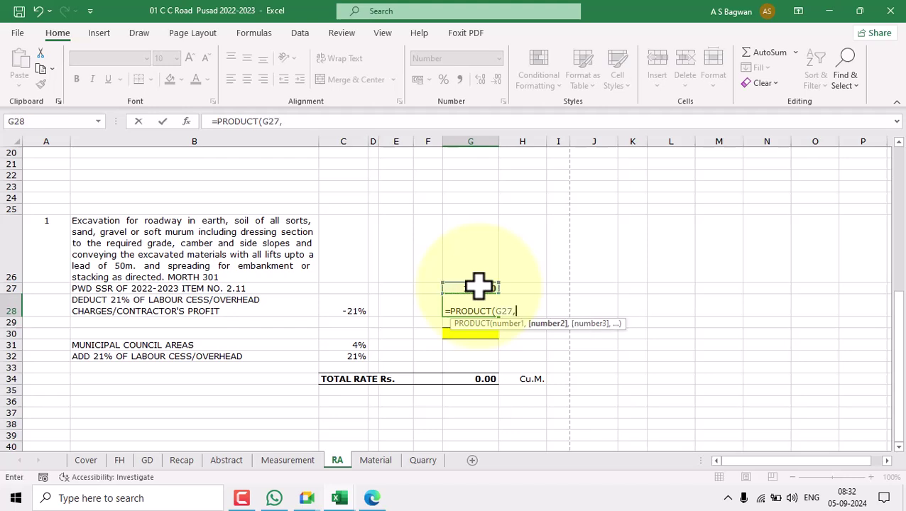
left_click(348, 311)
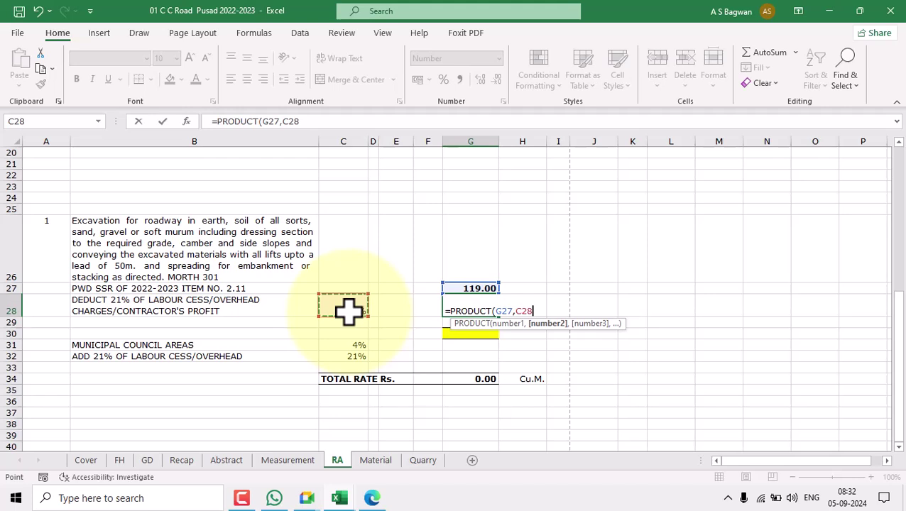
key("Return")
Step: Check the deduction formula in G28 against its base rate in G27 and percentage in C28
left_click(348, 310)
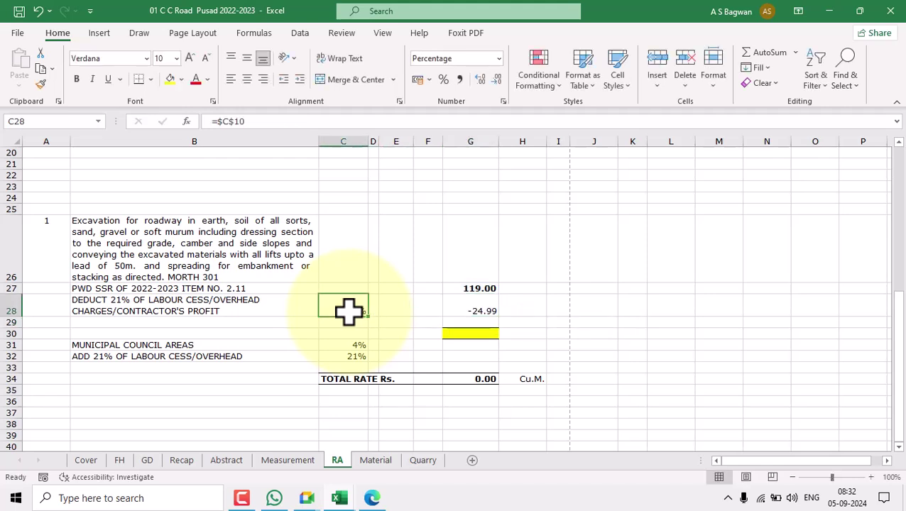
left_click(478, 284)
left_click(359, 310)
left_click(463, 289)
left_click(475, 312)
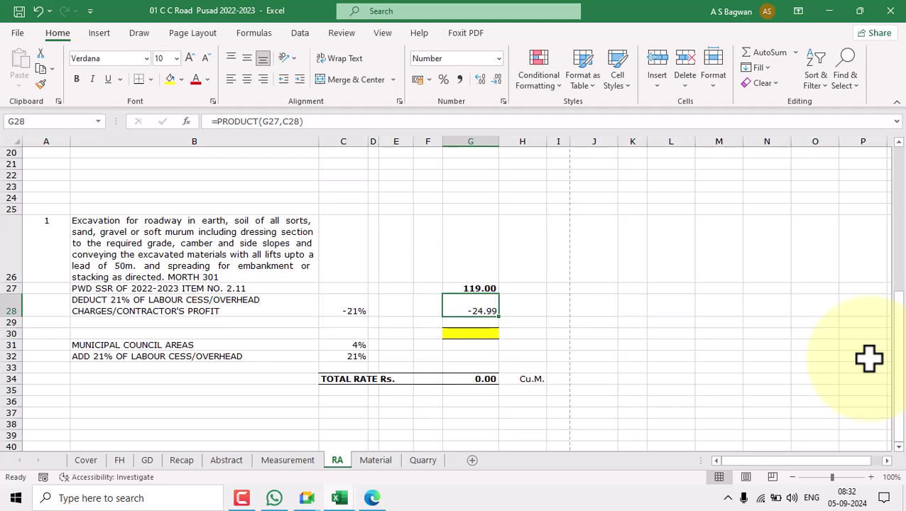
left_click(622, 330)
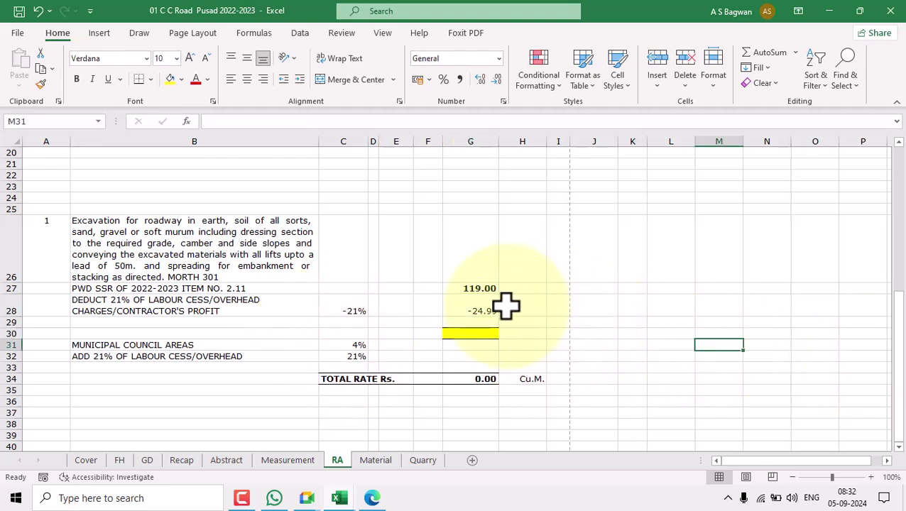
left_click(458, 307)
double_click(458, 307)
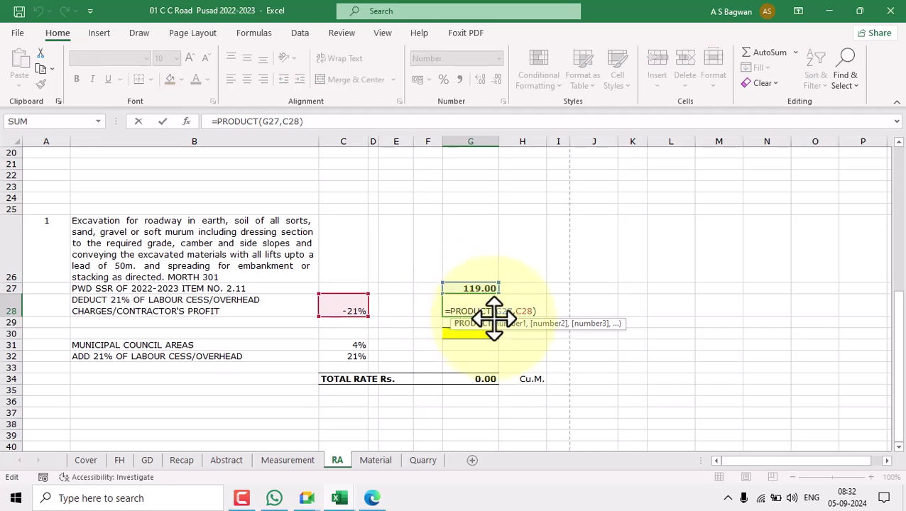
left_click(601, 304)
left_click(476, 307)
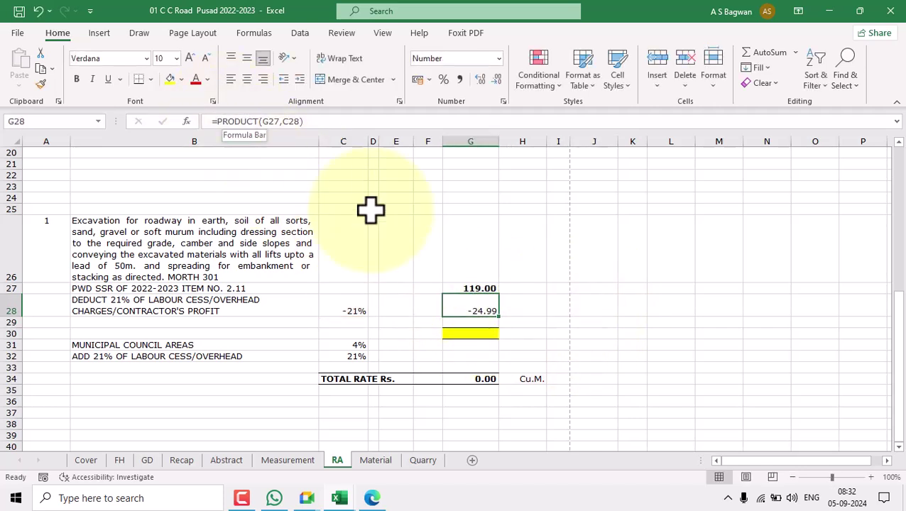
left_click(534, 334)
Step: Round the excavation item's deduction amount in G28 to two decimals with =ROUND(PRODUCT(G27,C28),2)
double_click(474, 305)
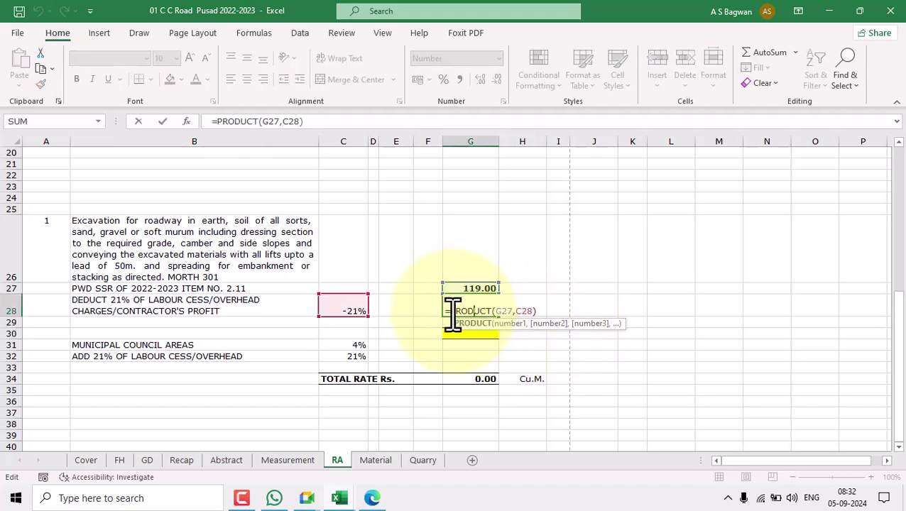
left_click(450, 311)
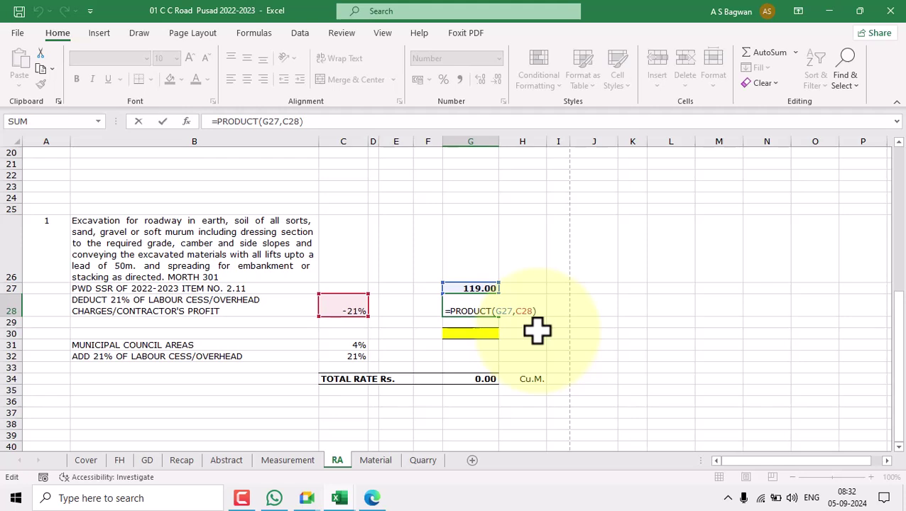
type("rou")
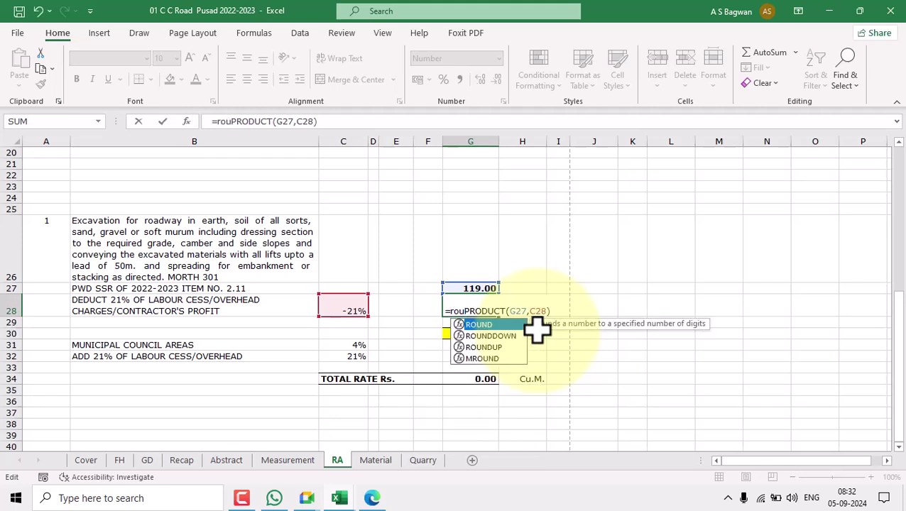
double_click(479, 325)
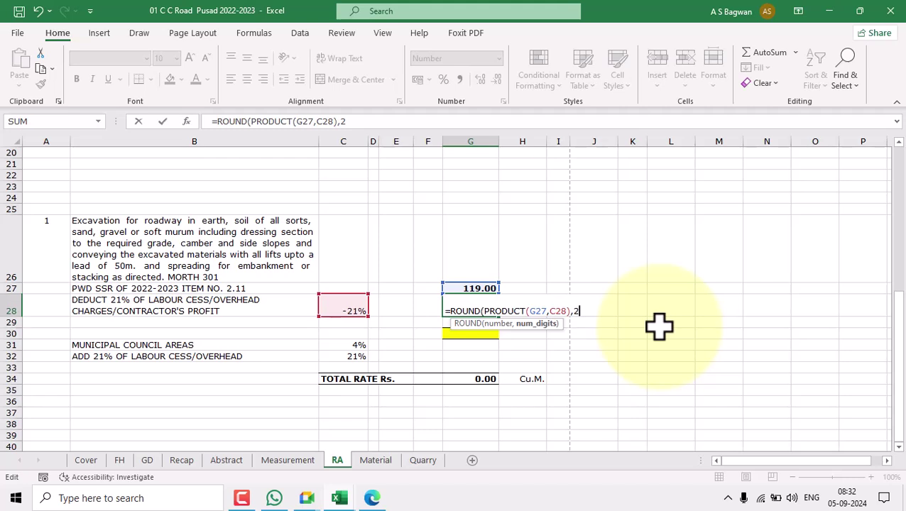
type(",2)")
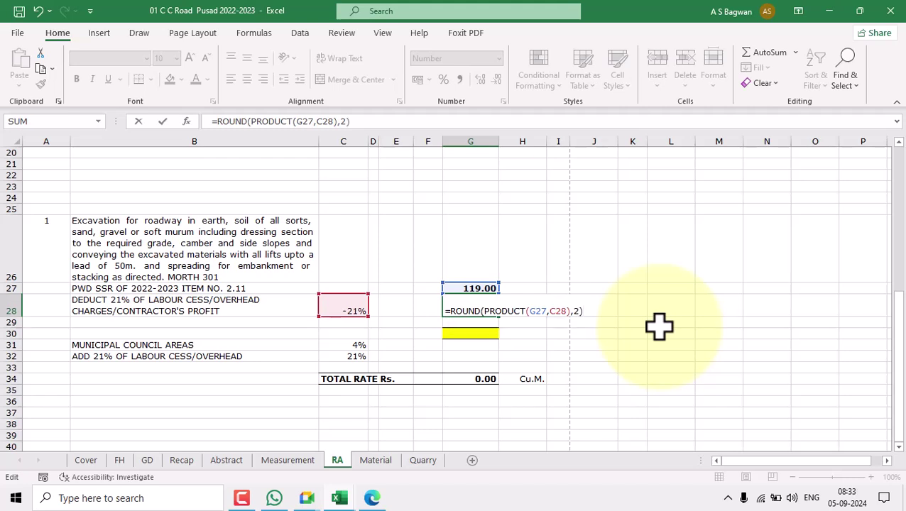
key("Return")
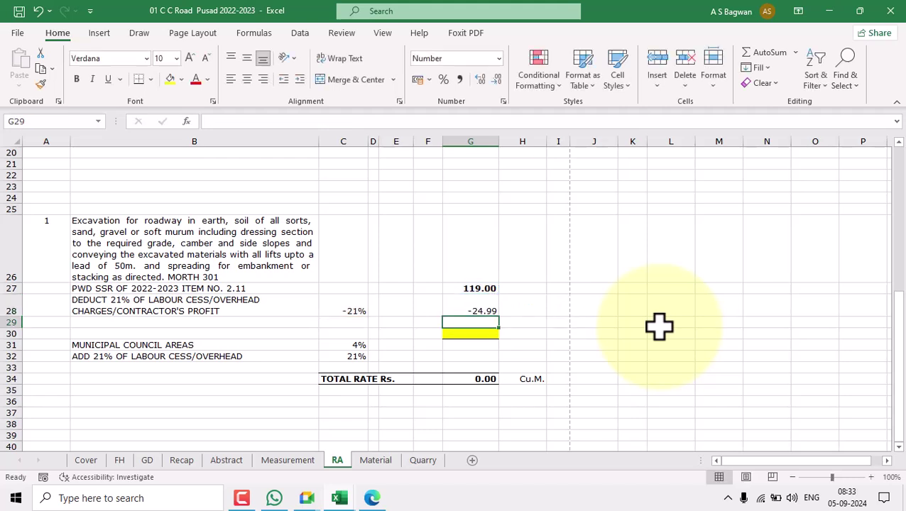
double_click(471, 310)
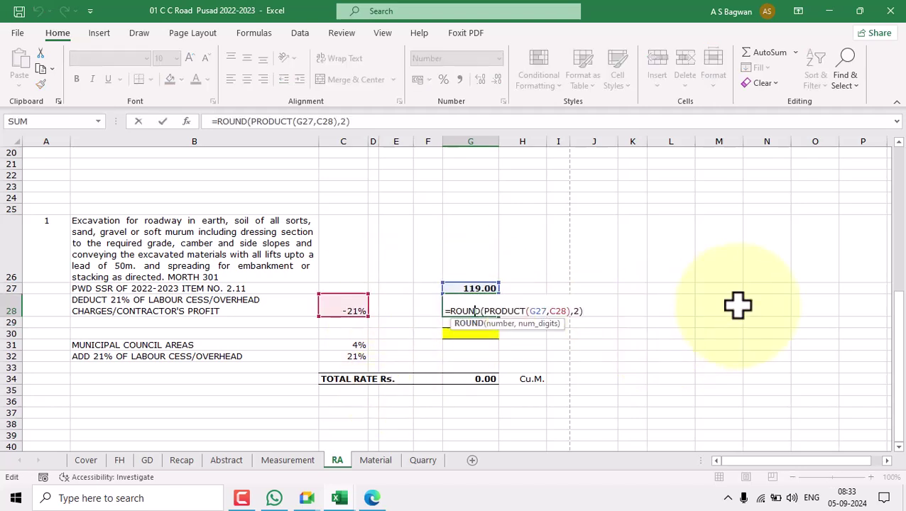
key("Escape")
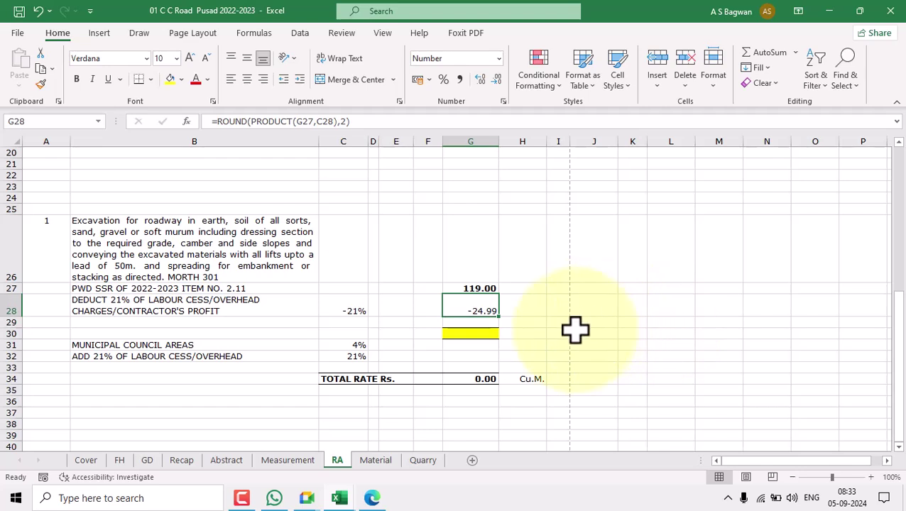
Step: Copy the rounded deduction formula from G28 into the municipal council areas amount G31 and the labour cess addition amount G32
left_click(540, 335)
left_click(475, 310)
left_click(619, 348)
left_click(488, 310)
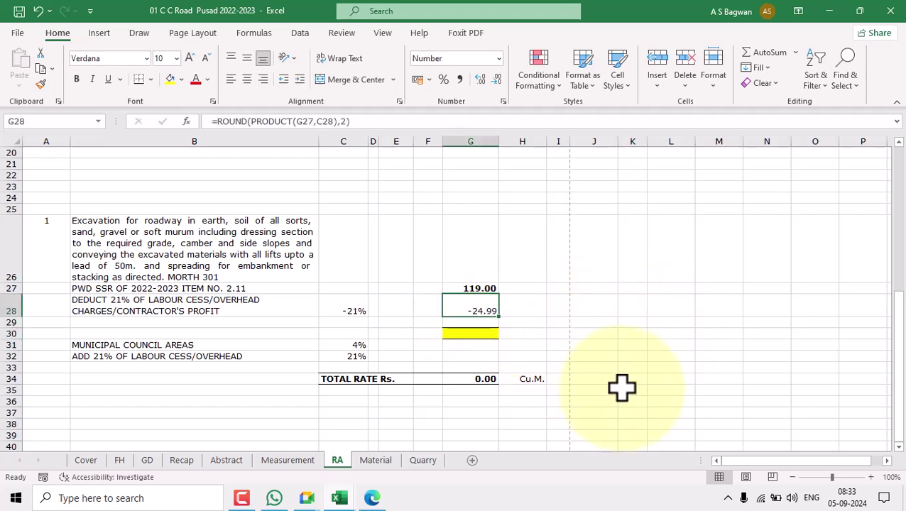
key("ctrl+c")
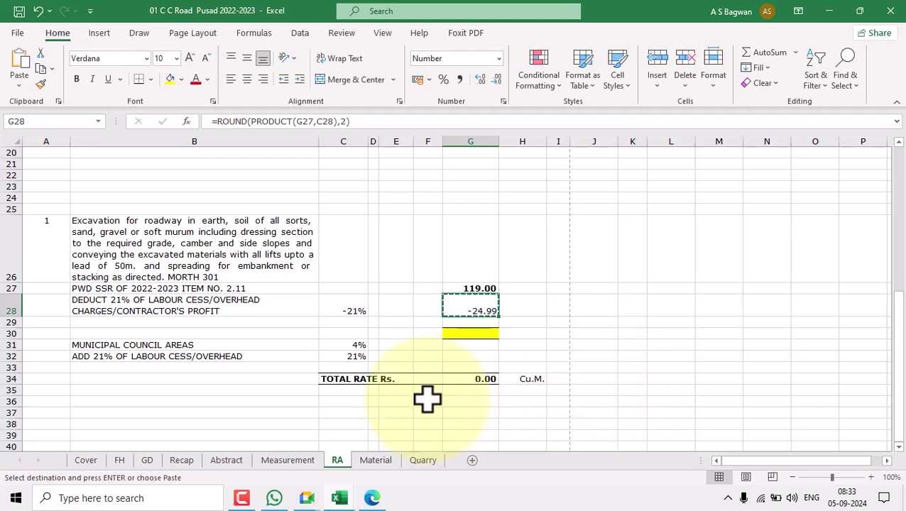
left_click(466, 344)
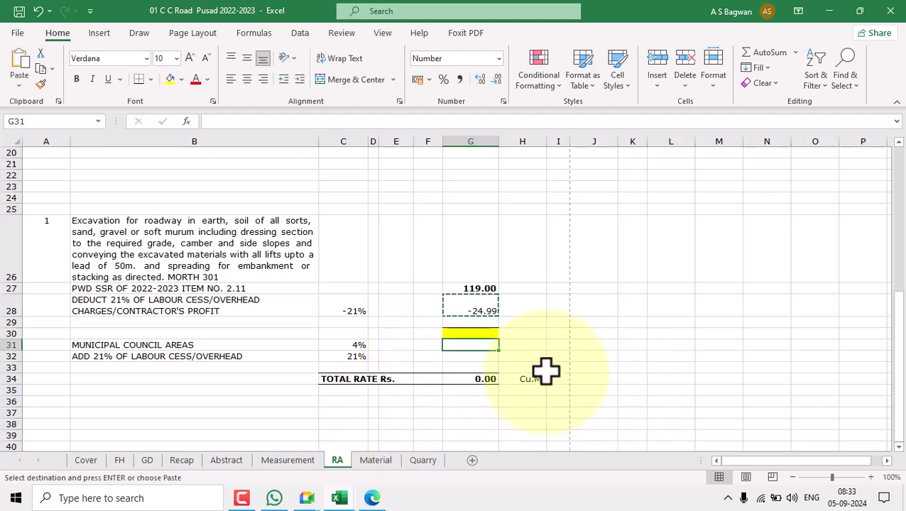
key("ctrl+v")
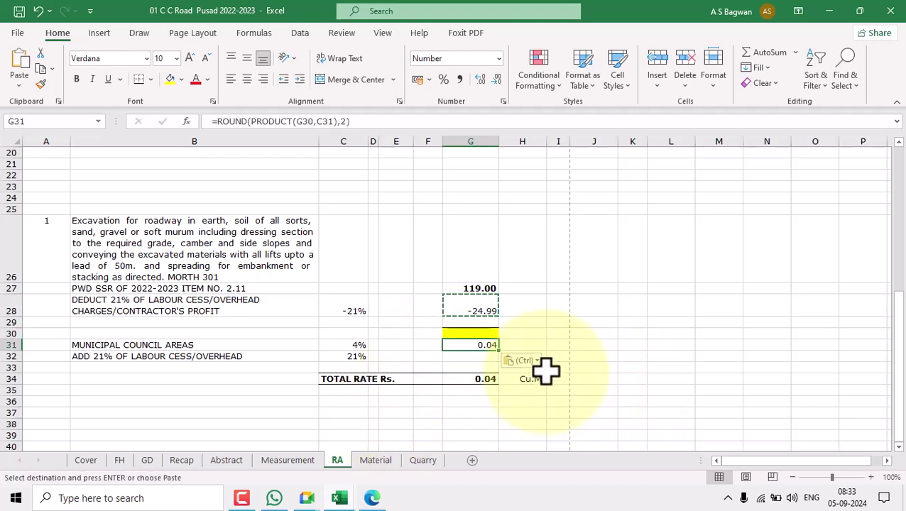
left_click(466, 357)
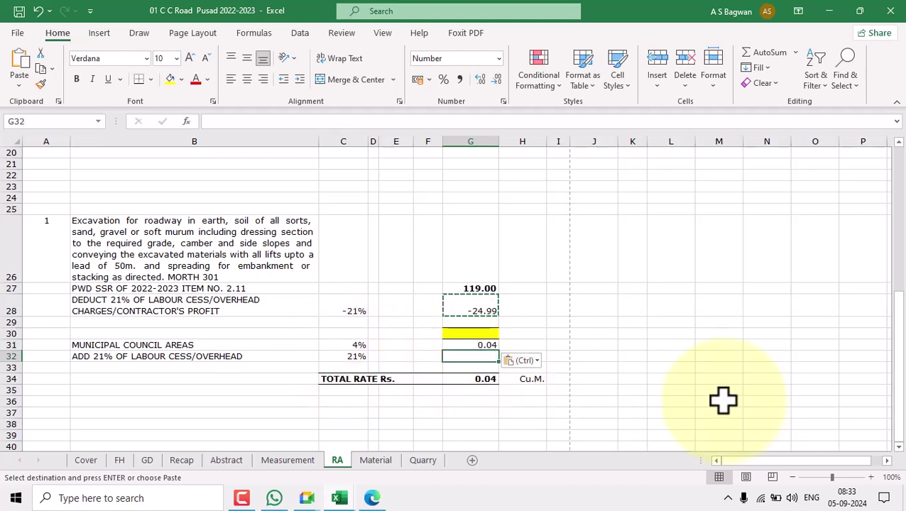
key("ctrl+v")
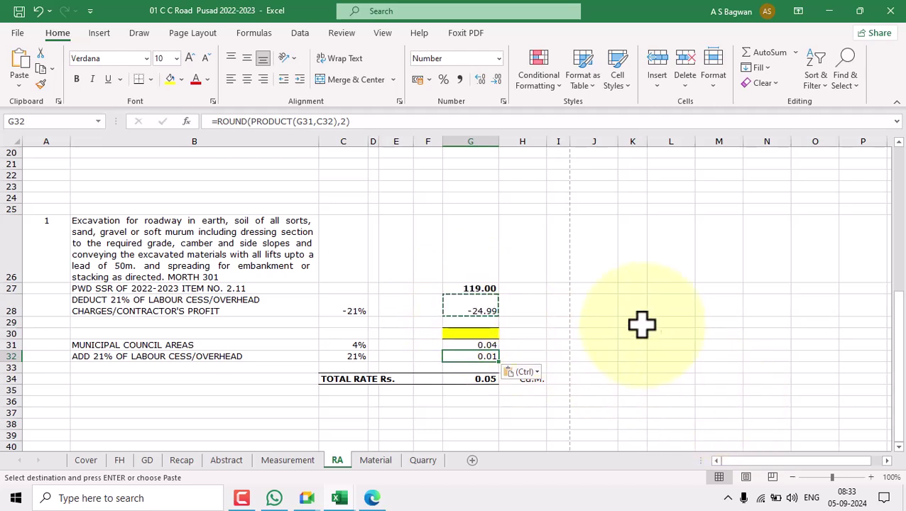
key("Escape")
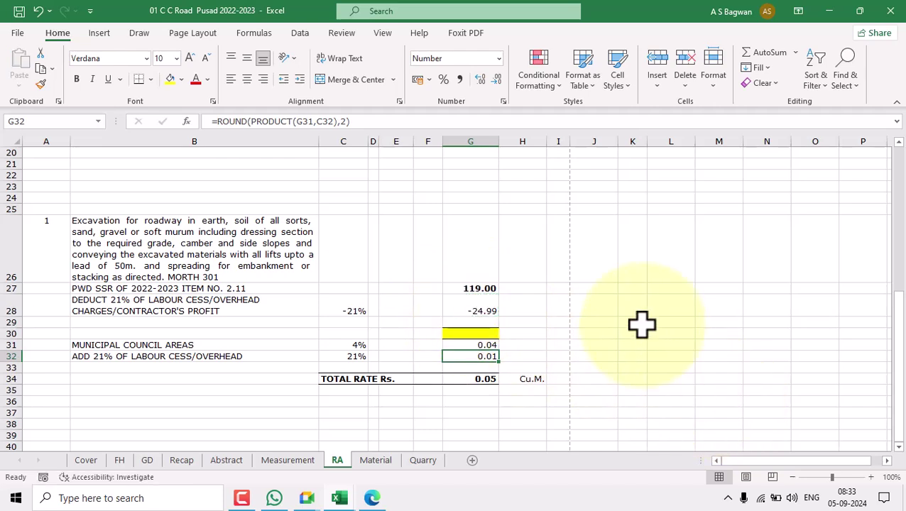
Step: Total the base rate and deduction in the yellow subtotal cell G30 with =SUM(G27:G29)
left_click(473, 333)
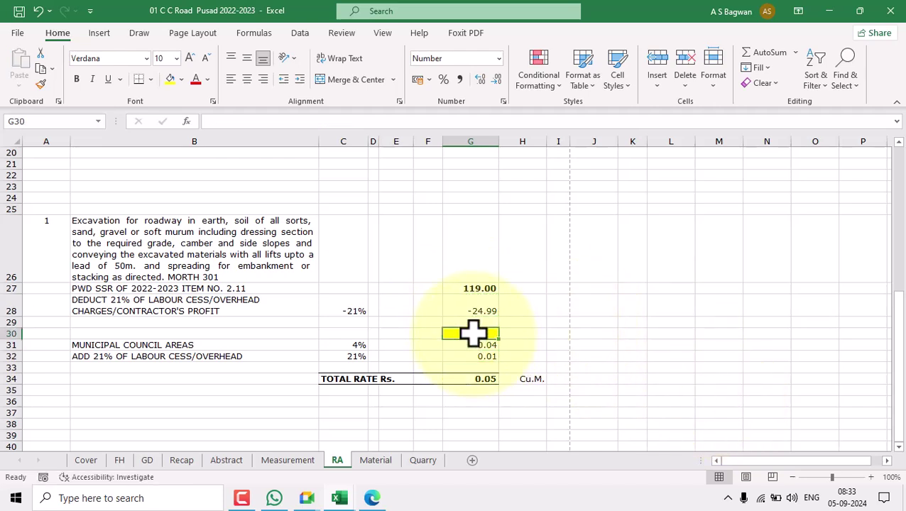
left_click(766, 52)
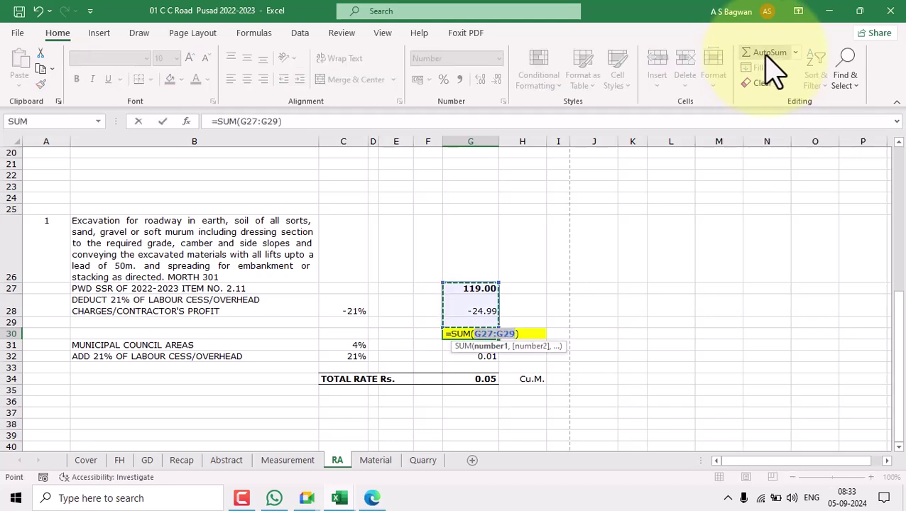
key("Return")
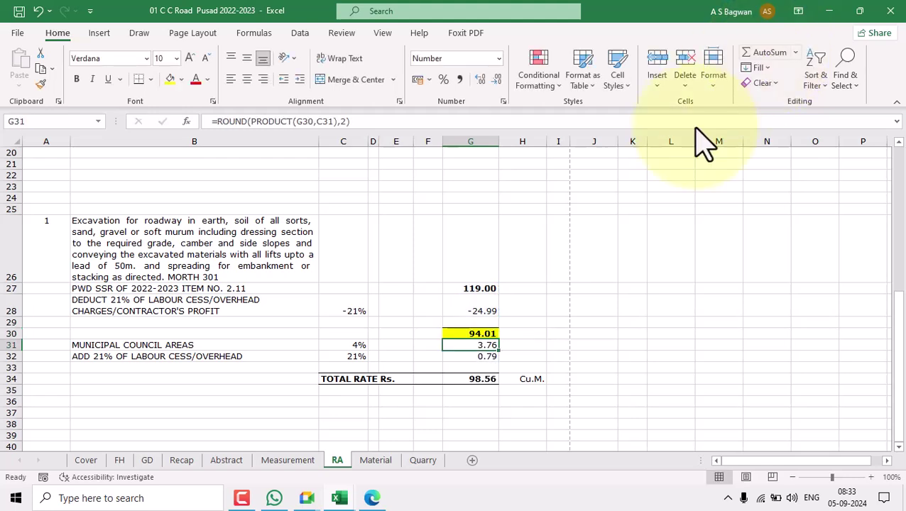
Step: Round the yellow subtotal in G30 to two decimals with =ROUND(SUM(G27:G29),2)
left_click(478, 334)
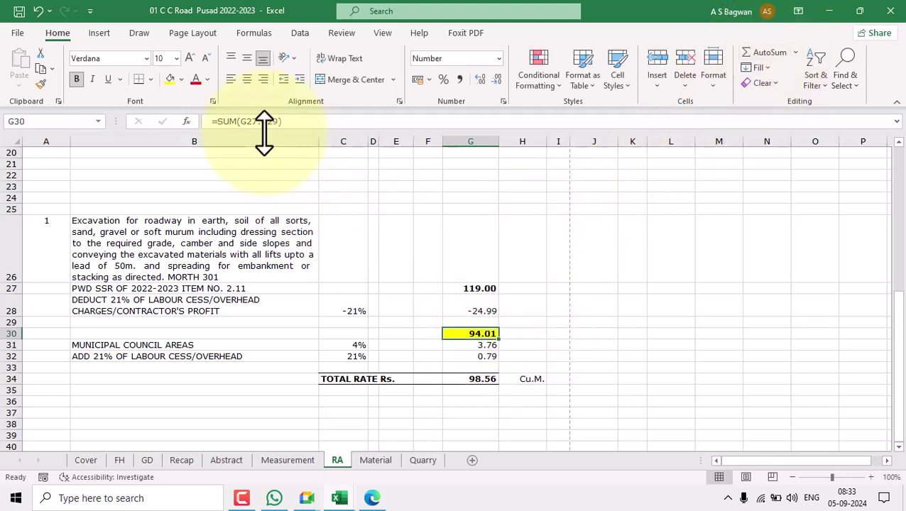
left_click(216, 122)
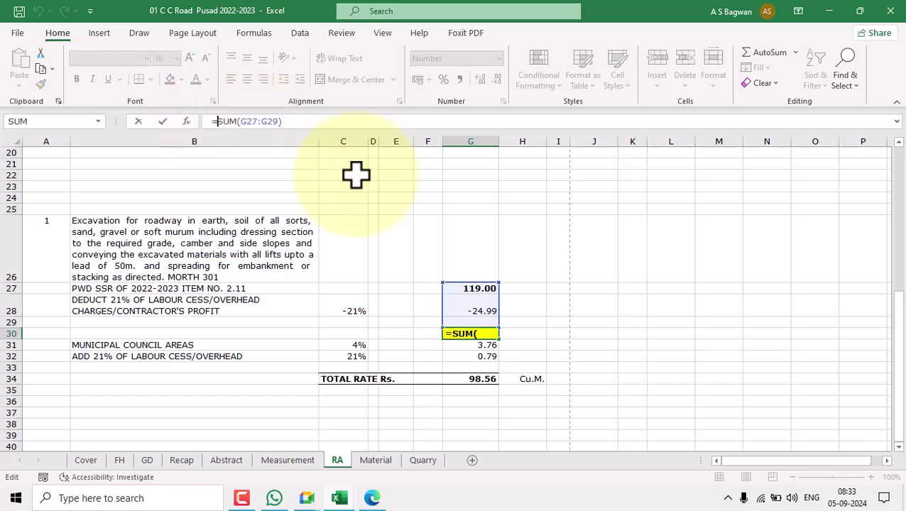
type("rou")
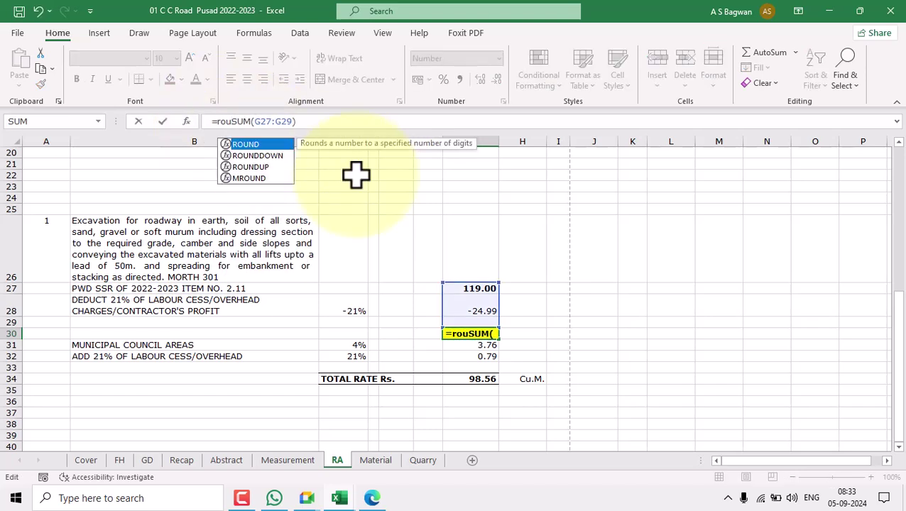
double_click(248, 144)
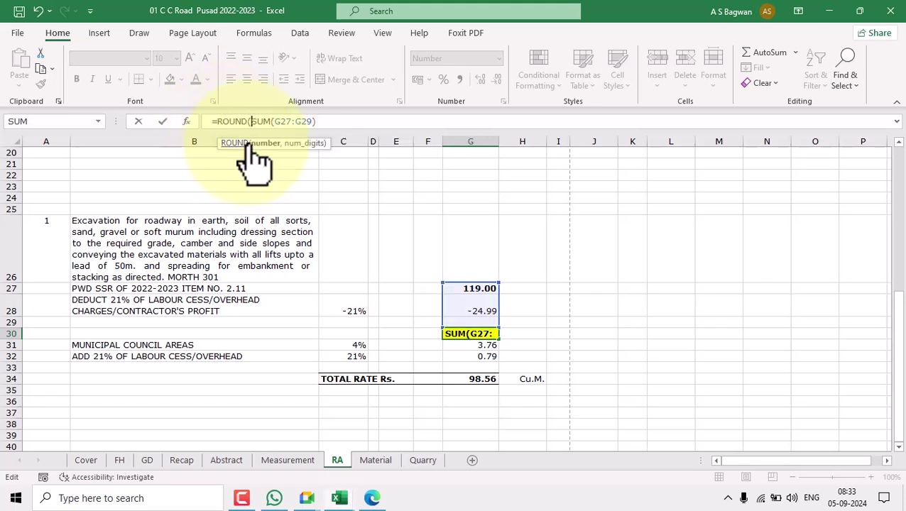
left_click(322, 123)
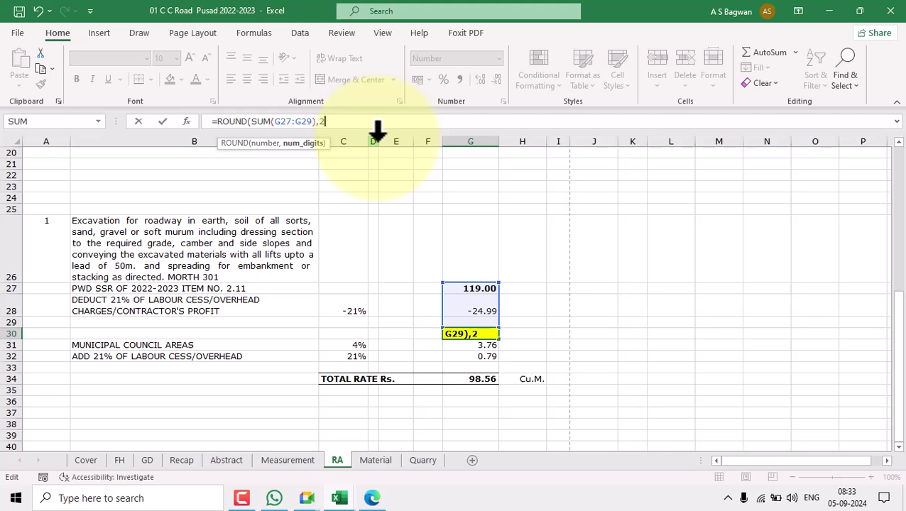
type(",2)")
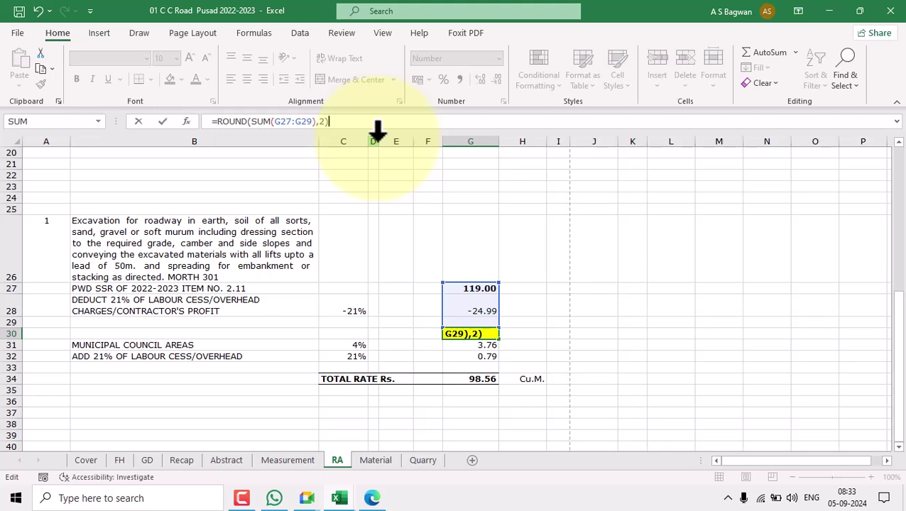
key("Return")
Step: Check the municipal council areas formula in G31 against the subtotal in G30 and the percentage in C31
left_click(589, 366)
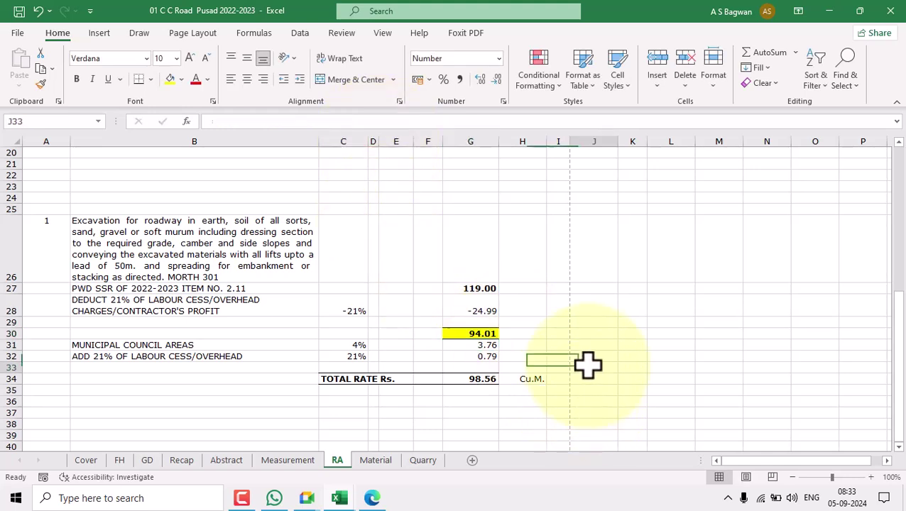
left_click(359, 346)
left_click(475, 346)
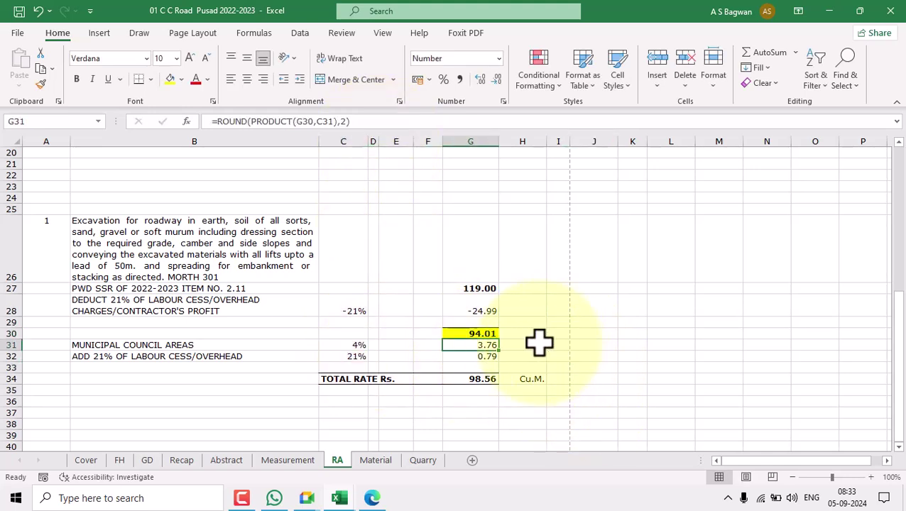
left_click(479, 334)
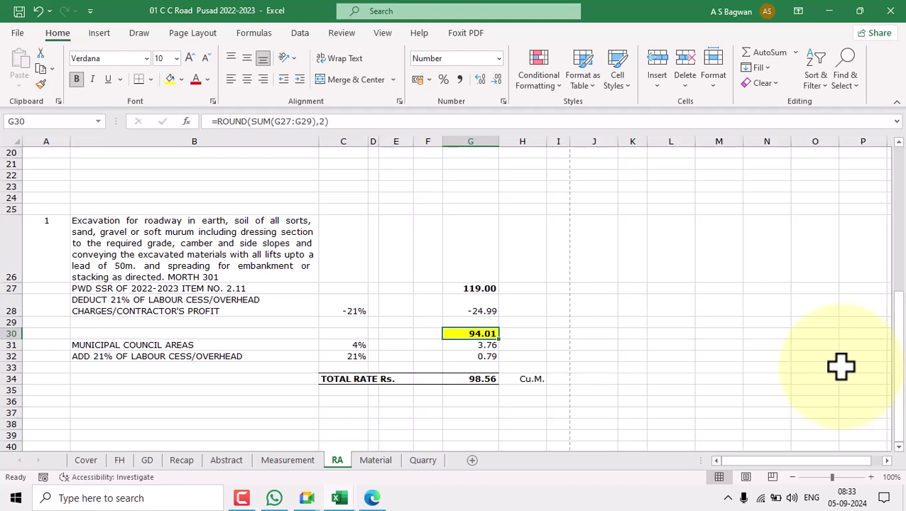
left_click(578, 345)
left_click(483, 335)
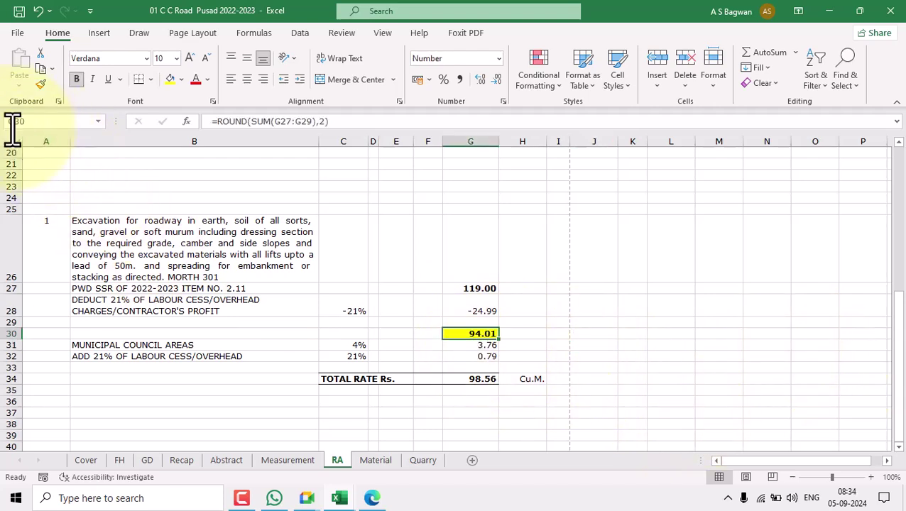
left_click(527, 376)
left_click(487, 344)
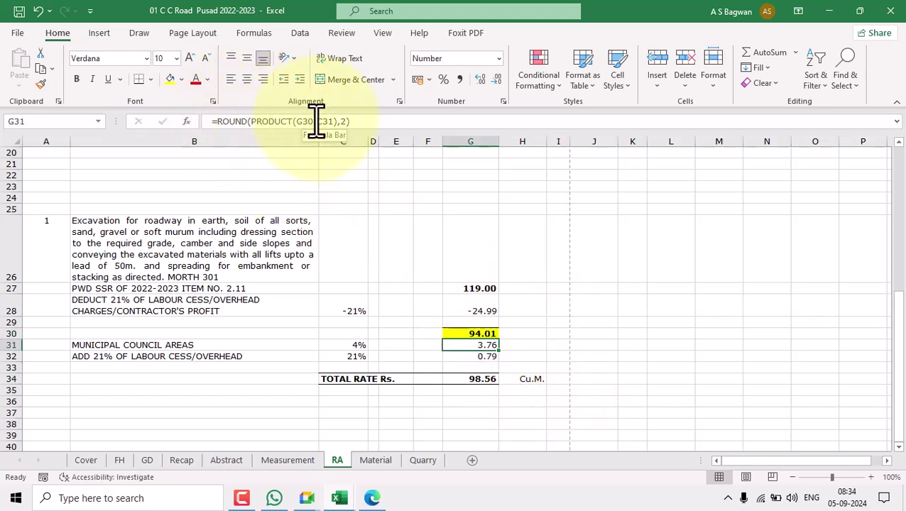
left_click(559, 347)
double_click(489, 347)
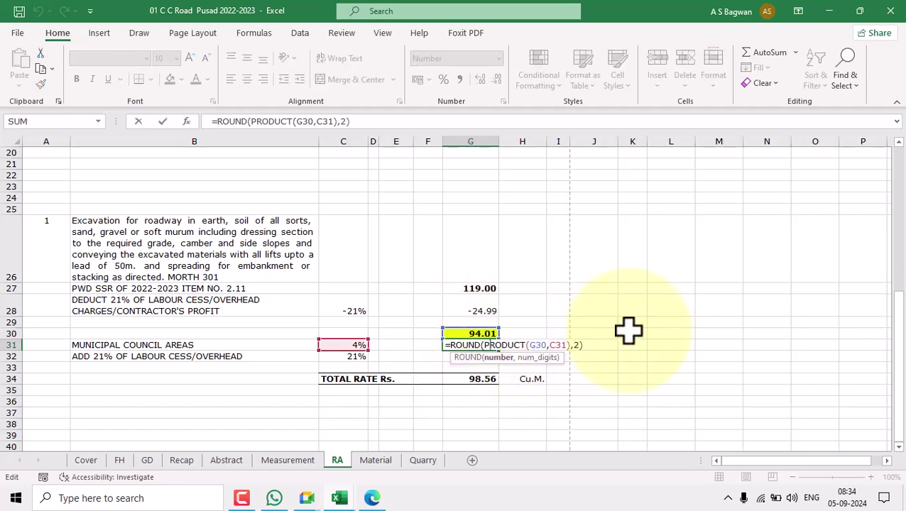
left_click(593, 343)
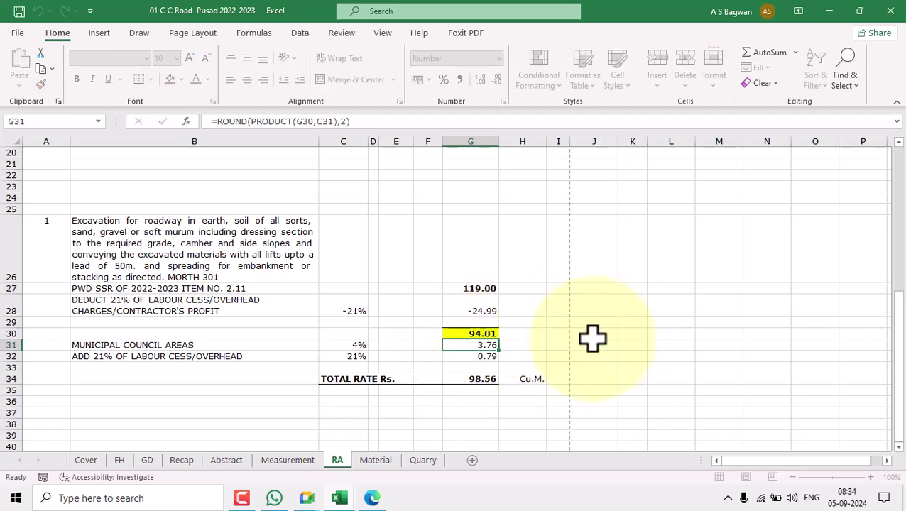
left_click(483, 345)
double_click(483, 345)
key("Escape")
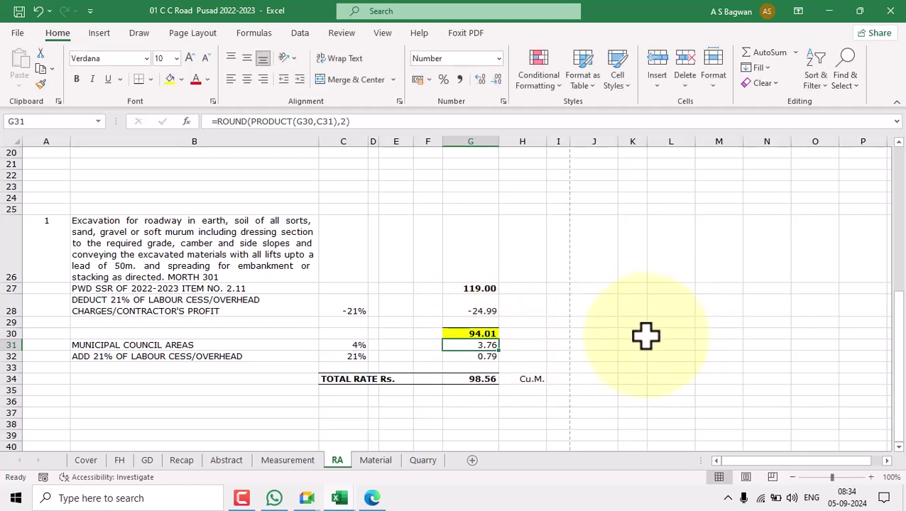
Step: Compare the base rate in G27 and the addition percentage in C32 with the references in G32's formula
left_click(488, 289)
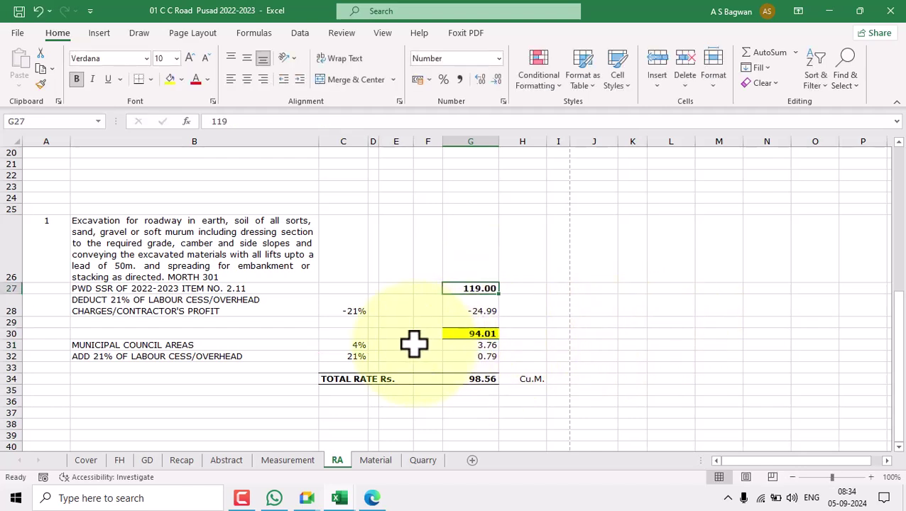
left_click(354, 356)
left_click(492, 289)
left_click(605, 301)
left_click(478, 291)
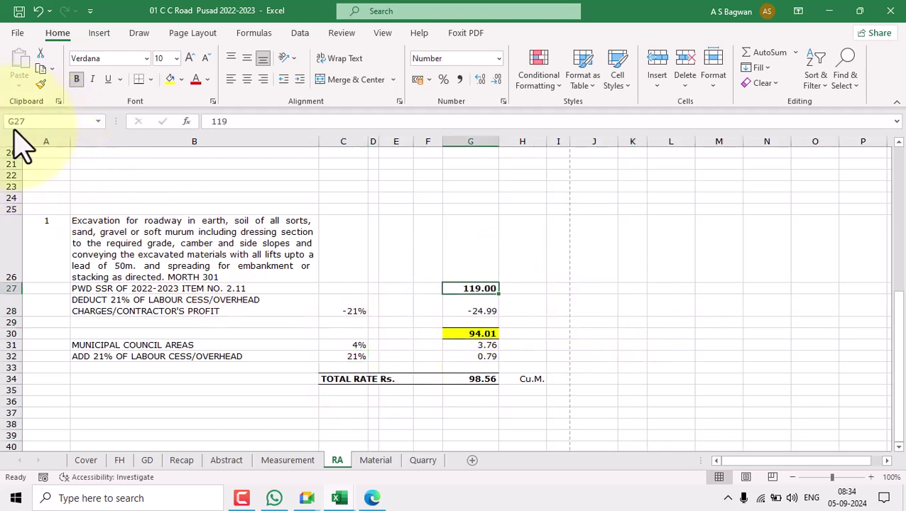
left_click(603, 332)
left_click(483, 356)
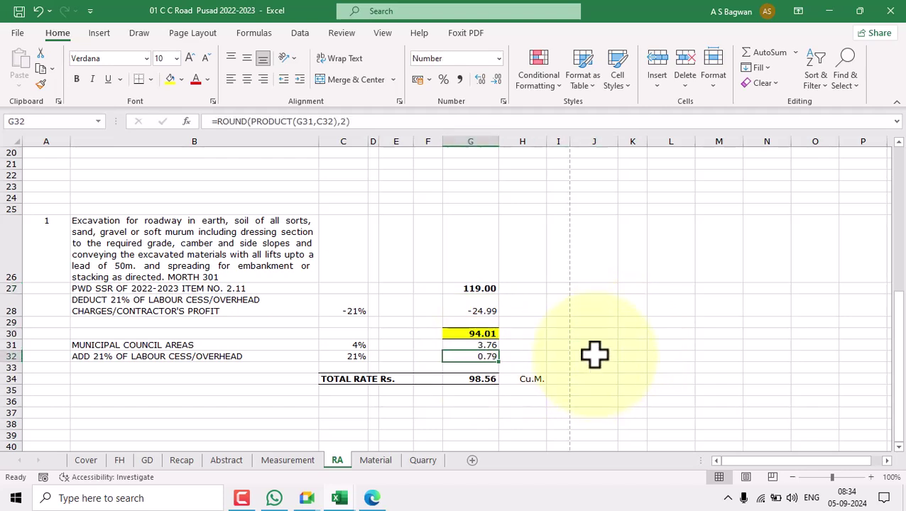
Step: Change the first reference in G32's rounded product formula to G27, giving =ROUND(PRODUCT(G27,C32),2)
left_click(315, 125)
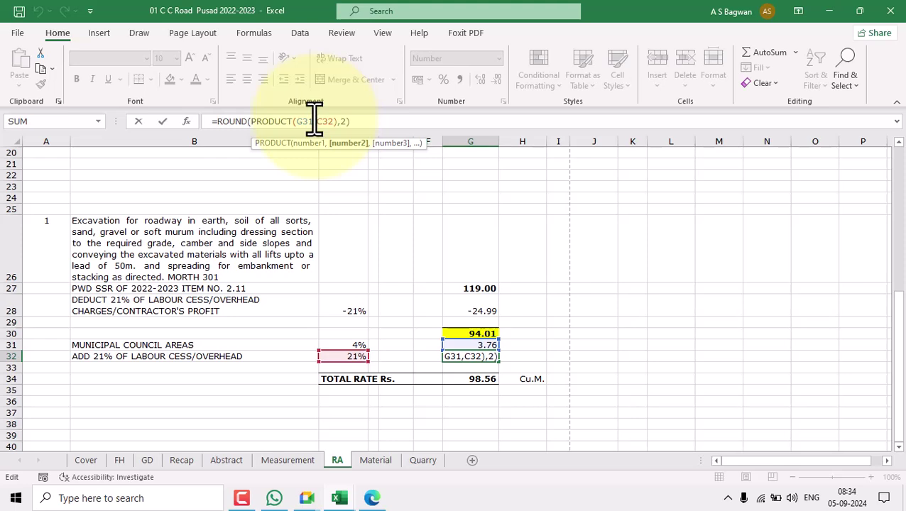
key("Left")
key("BackSpace")
key("BackSpace")
key("BackSpace")
type("G27")
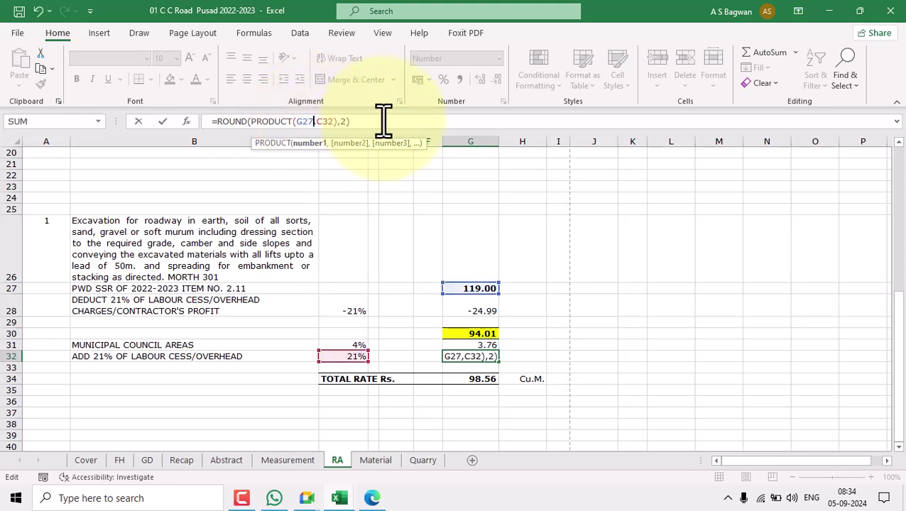
key("Return")
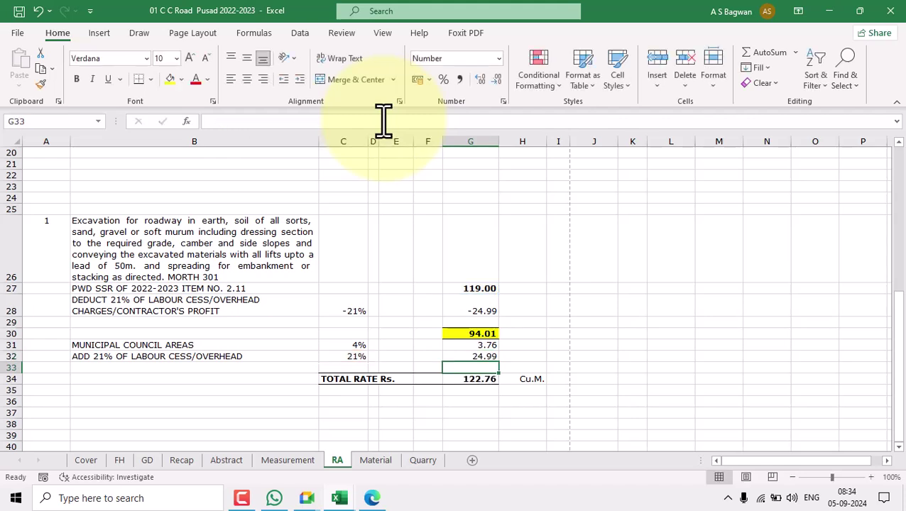
Step: Compare the deduction amount in G28 with the labour cess and overhead addition in G32
left_click(483, 310)
left_click(485, 357)
left_click(484, 311)
left_click(473, 356)
left_click(492, 311)
left_click(657, 311)
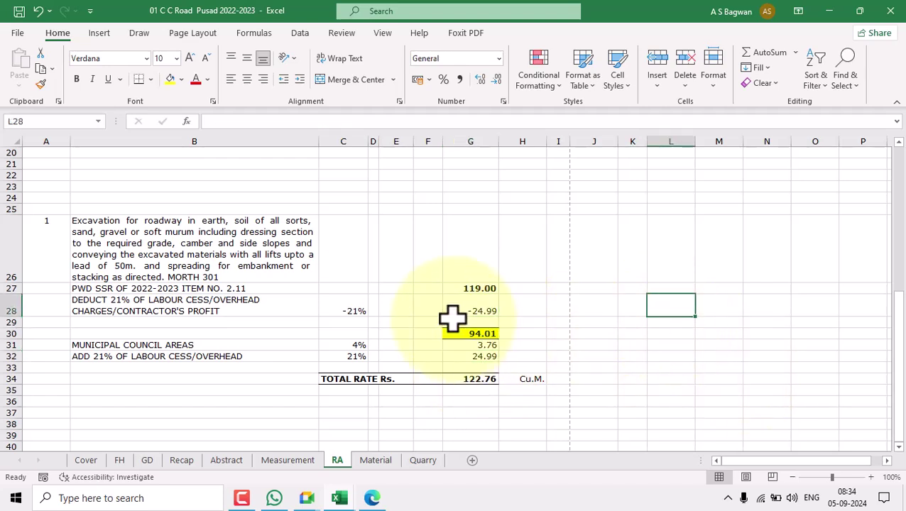
Step: Review the percentages in C28, C31 and C32 against the base rate in G27 and the subtotal in G30
left_click(353, 310)
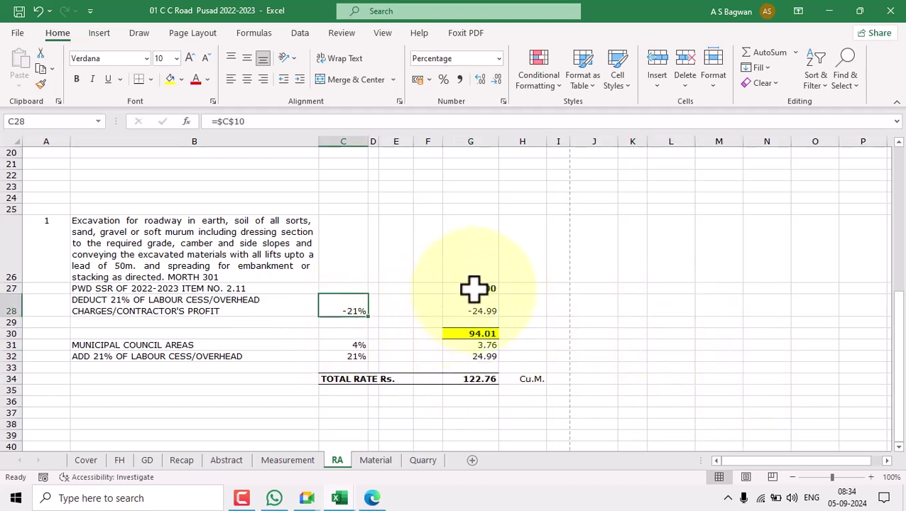
left_click(473, 289)
left_click(356, 346)
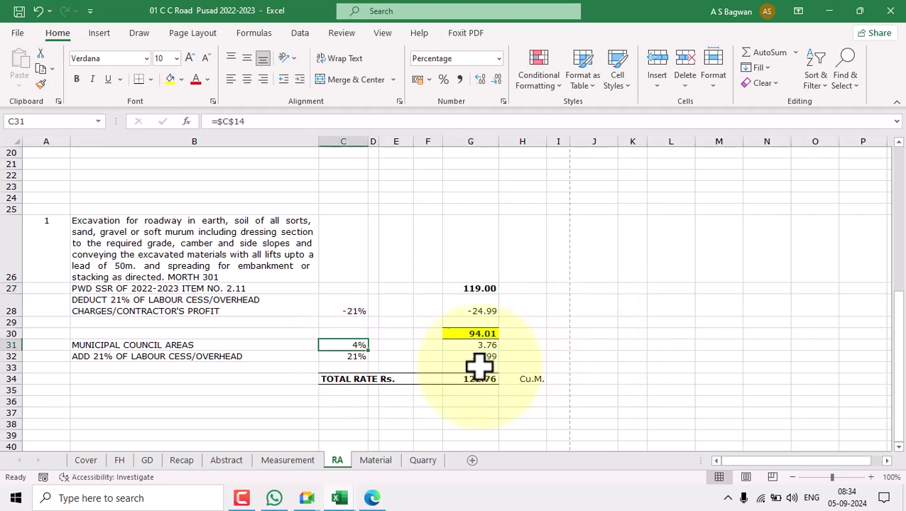
left_click(482, 333)
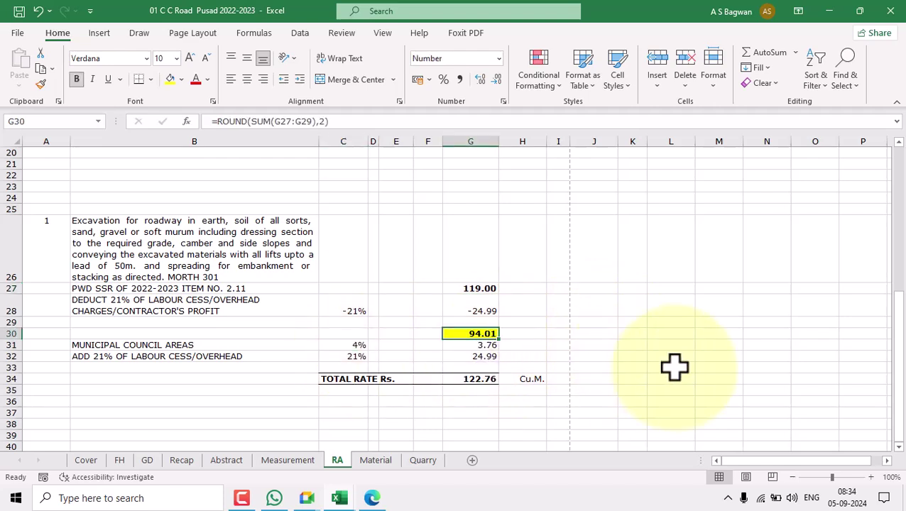
left_click(354, 358)
left_click(473, 287)
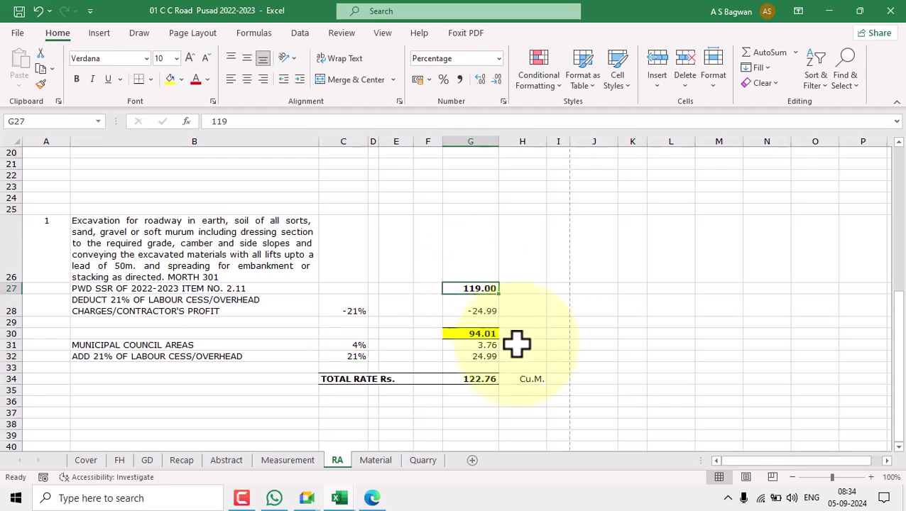
Step: Clear the total rate in G34 and re-enter it as an AutoSum of G30:G33
left_click(480, 376)
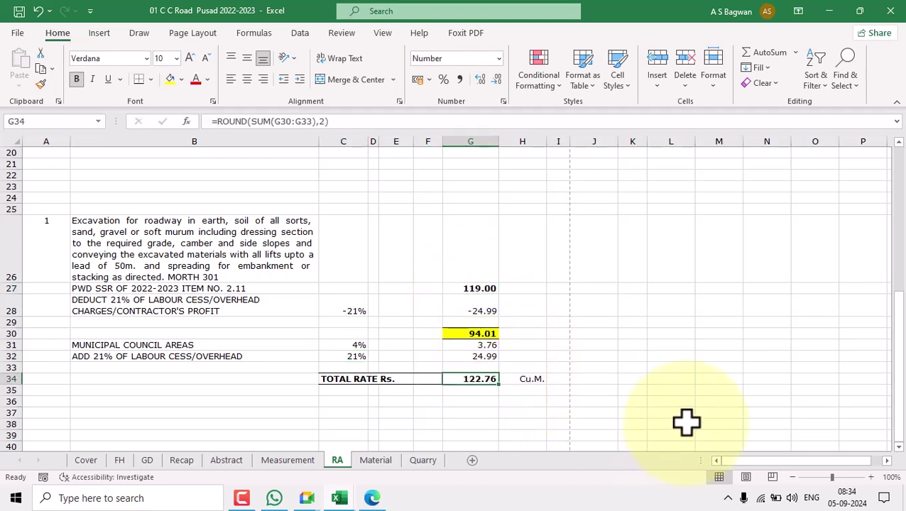
key("Delete")
left_click(719, 402)
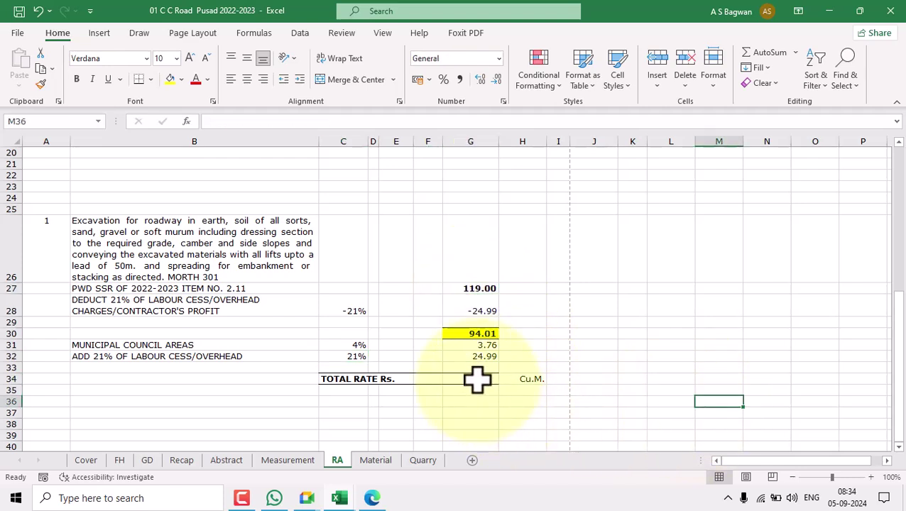
left_click(477, 380)
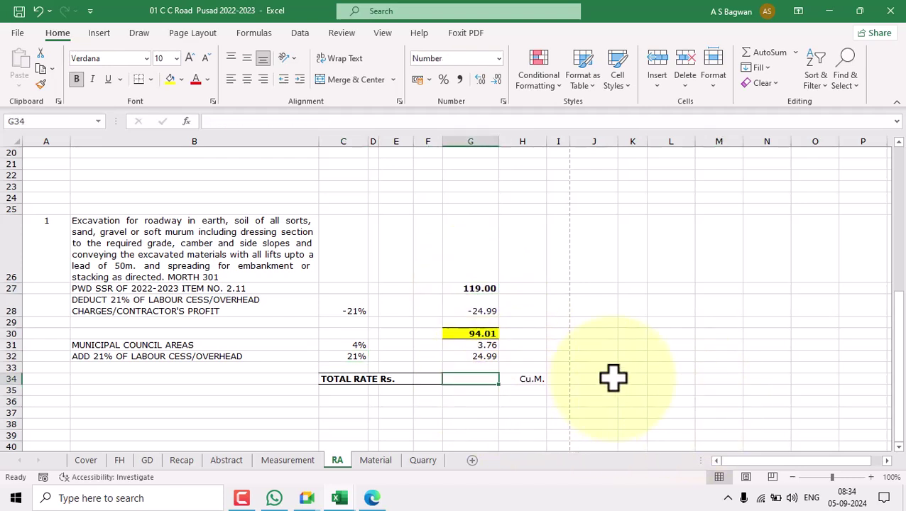
left_click(778, 57)
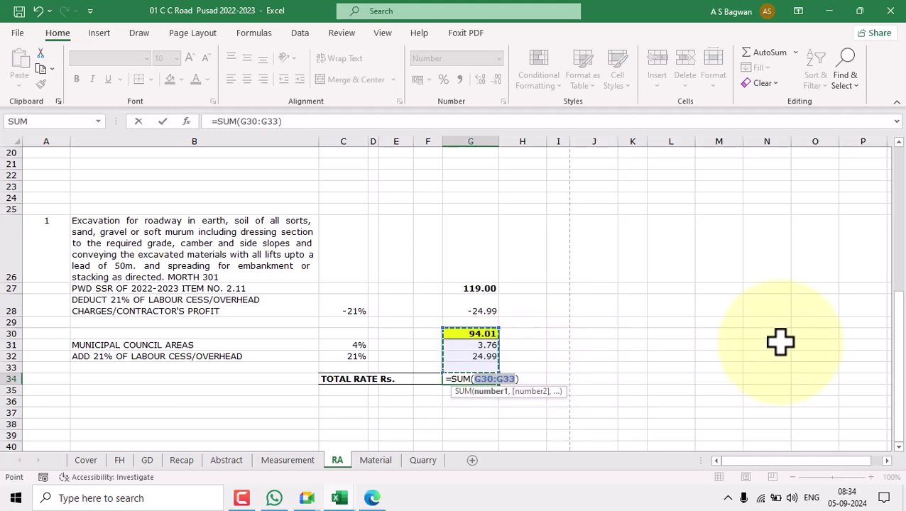
key("Return")
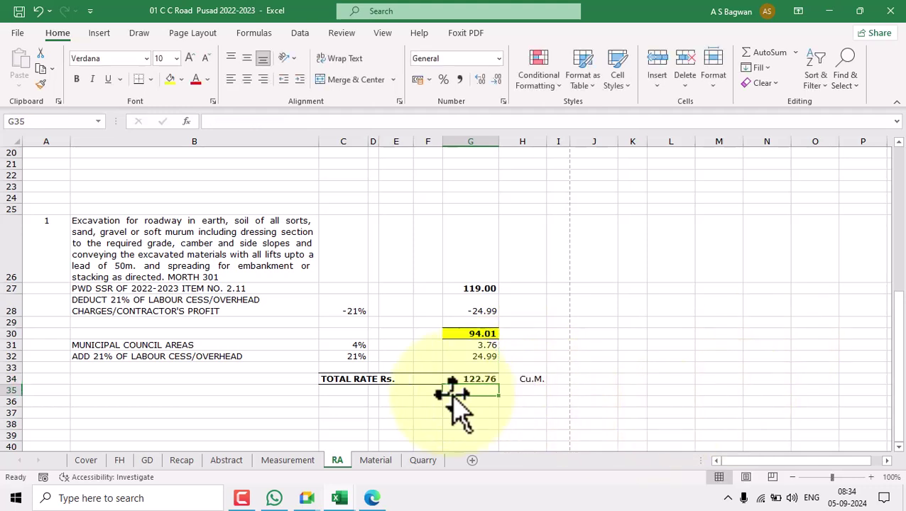
Step: Wrap the sum in G34 in a ROUND function with 2 digits, giving =ROUND(SUM(G30:G33),2)
left_click(468, 378)
left_click(480, 371)
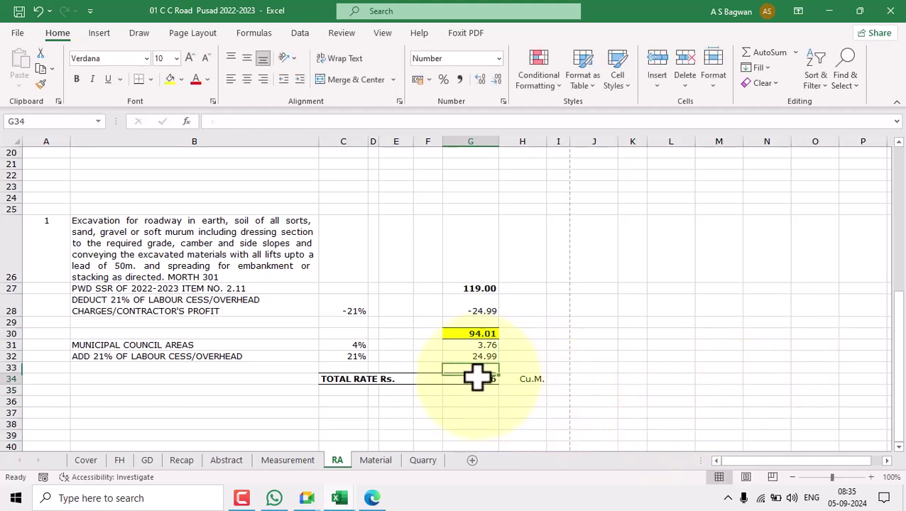
double_click(478, 378)
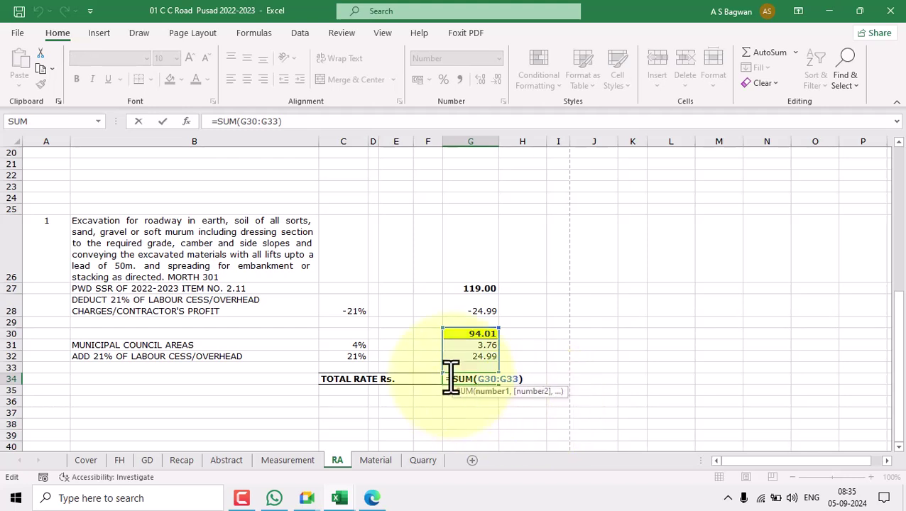
left_click(452, 378)
type("rou")
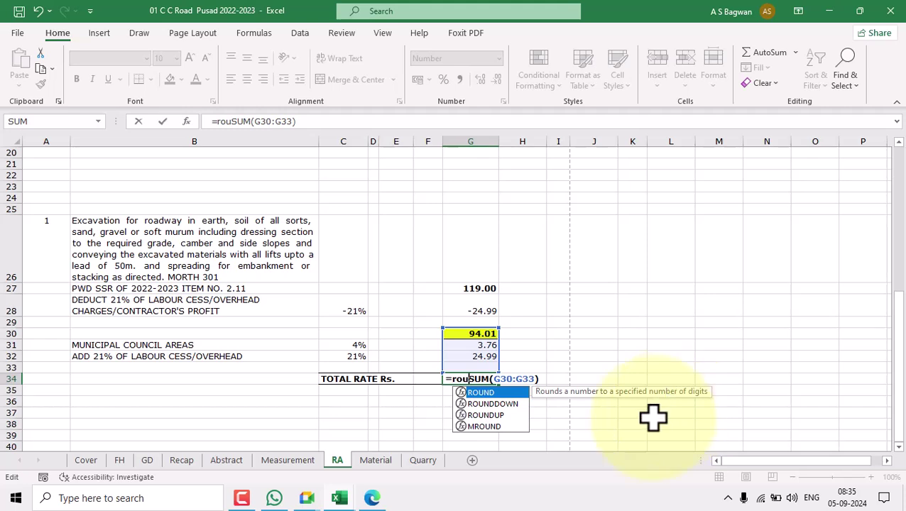
double_click(489, 392)
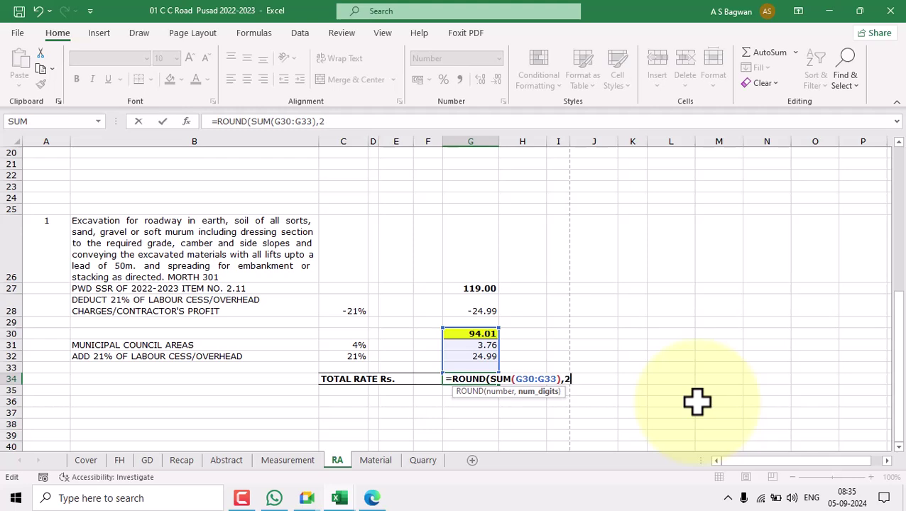
type(",2)")
key("Return")
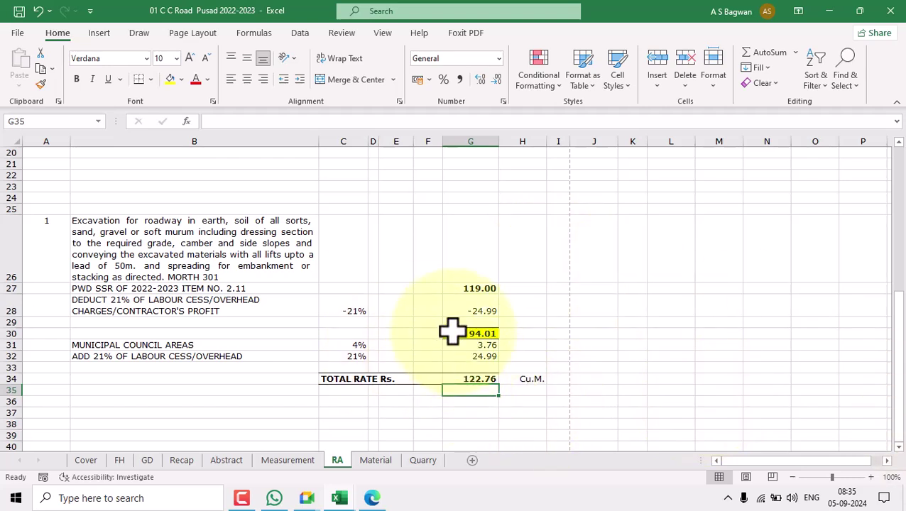
Step: Examine the percentages, amounts and unit in the excavation rate analysis and the rate settings in C10:C16 that they reference
left_click(354, 309)
left_click(356, 360)
left_click_drag(229, 346, 493, 342)
key("Right")
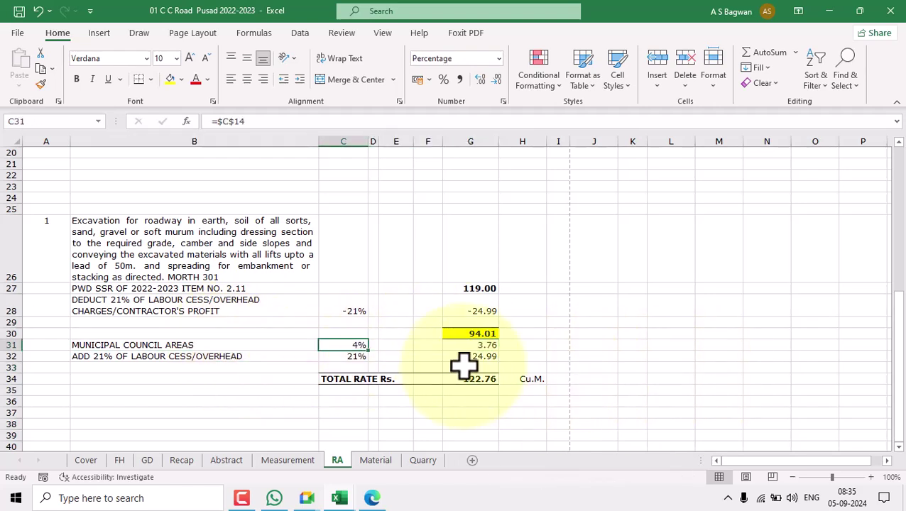
left_click(484, 332)
left_click(359, 344)
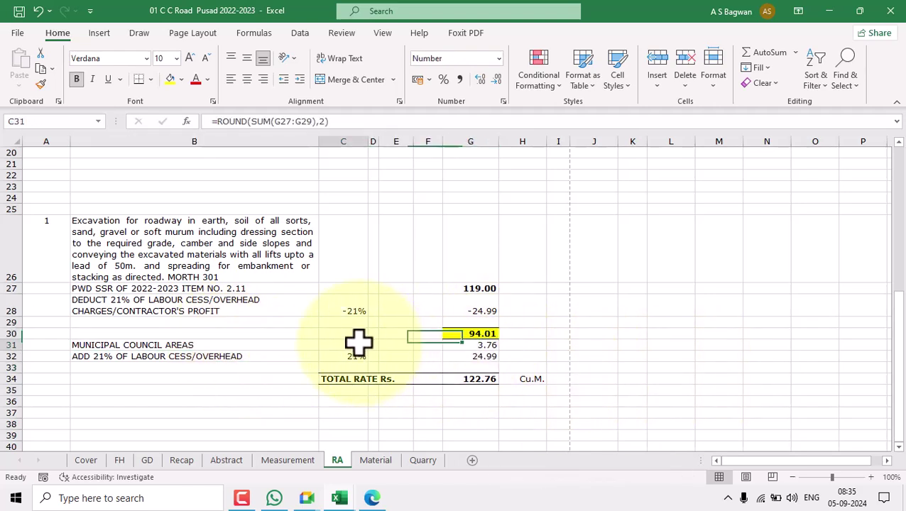
left_click(486, 351)
left_click(352, 312)
left_click(359, 357)
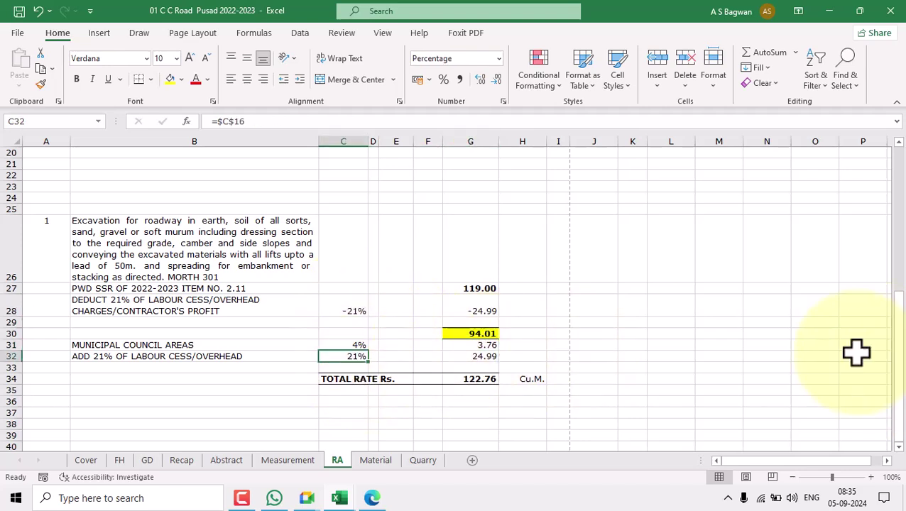
scroll(448, 306, "up", 6)
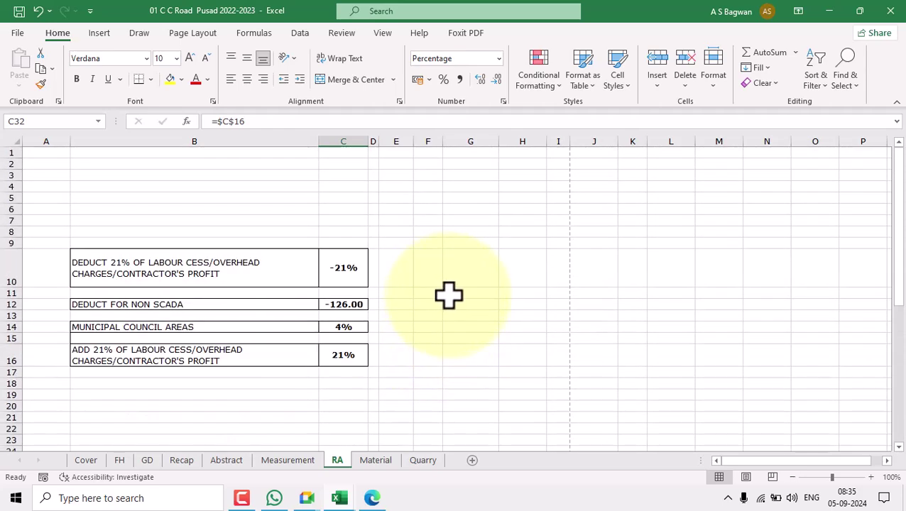
scroll(532, 265, "down", 2)
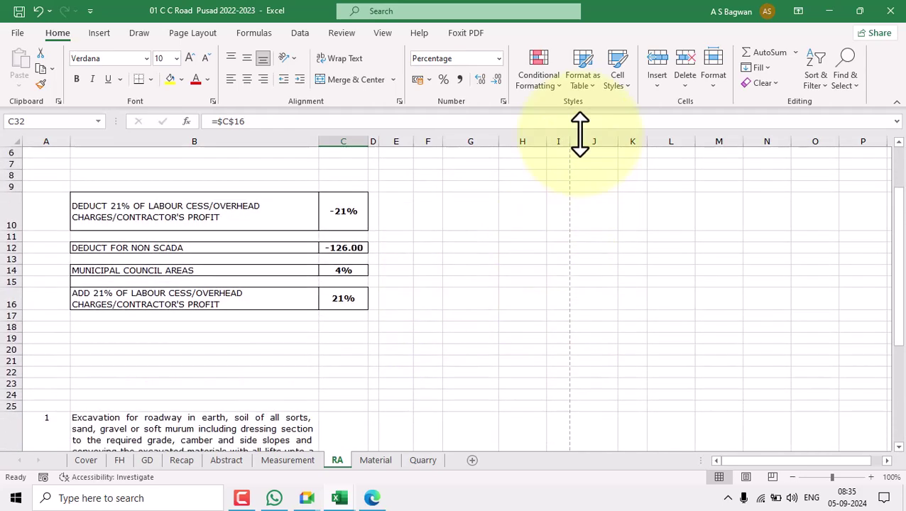
scroll(579, 323, "down", 5)
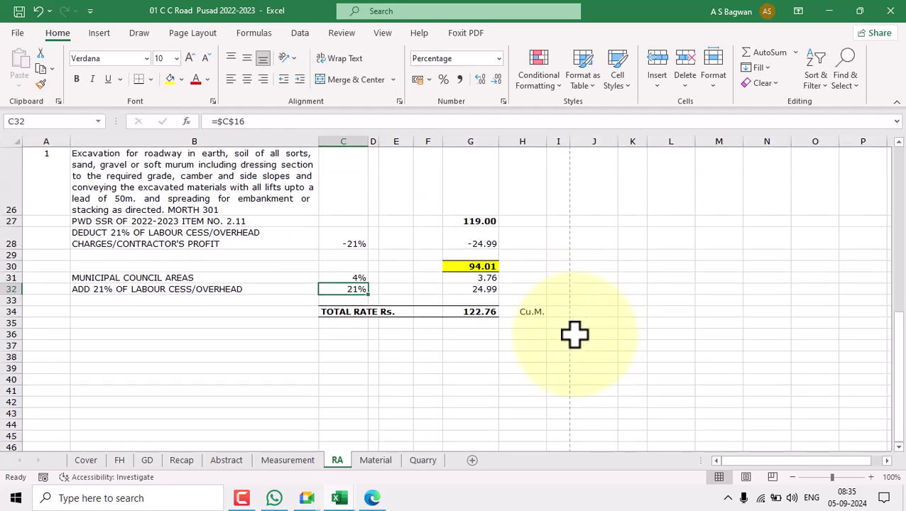
left_click(532, 313)
left_click(555, 312)
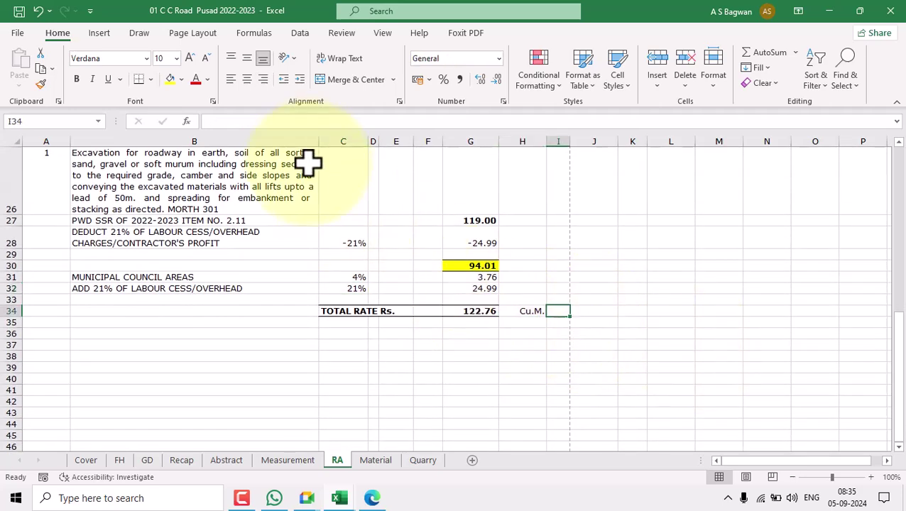
Step: Narrow column B of the RA sheet slightly and set the print scale to 80%
left_click(257, 182)
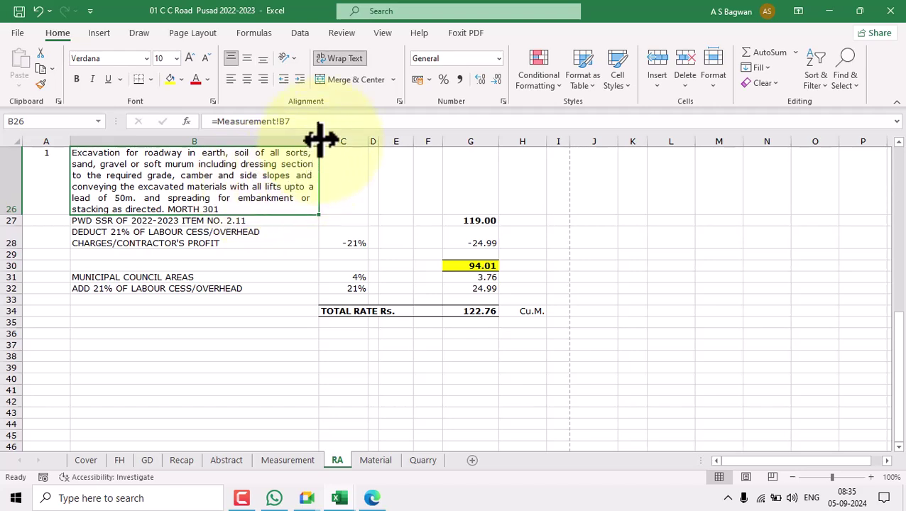
mouse_move(319, 139)
left_mouse_down()
mouse_move(329, 139)
mouse_move(307, 136)
left_mouse_up()
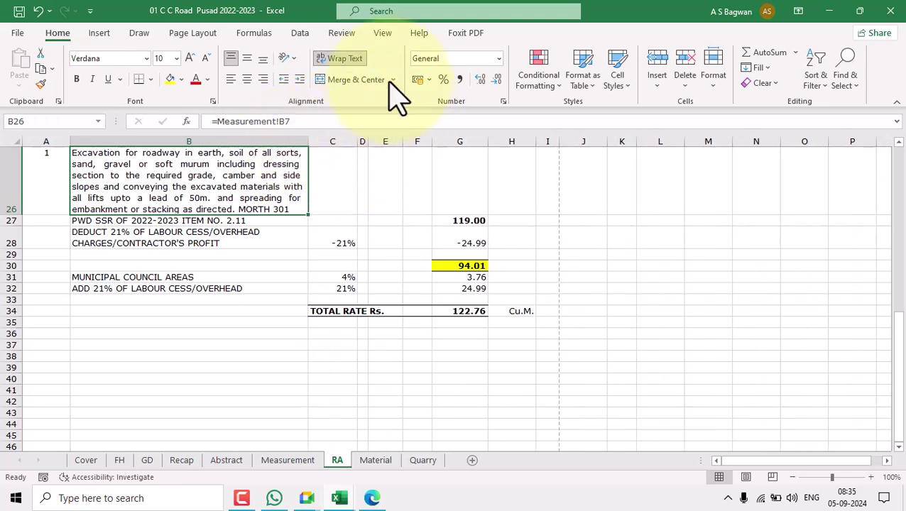
left_click(192, 35)
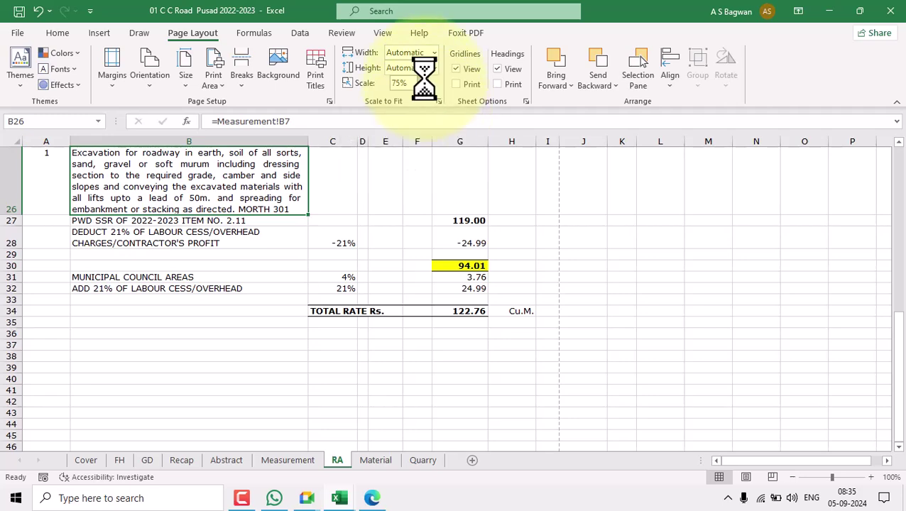
Step: Link cell A1 of the RA sheet to the name of work in A1 of the Measurement sheet
scroll(651, 285, "up", 8)
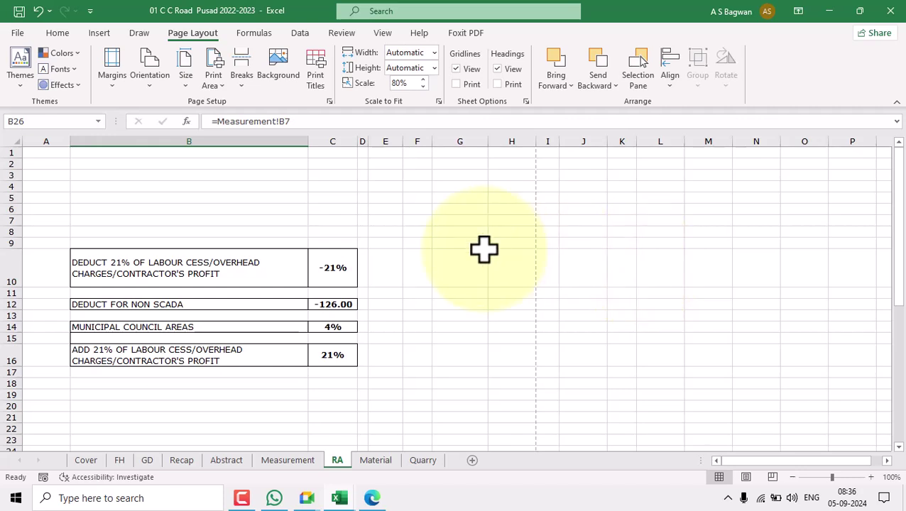
left_click(46, 154)
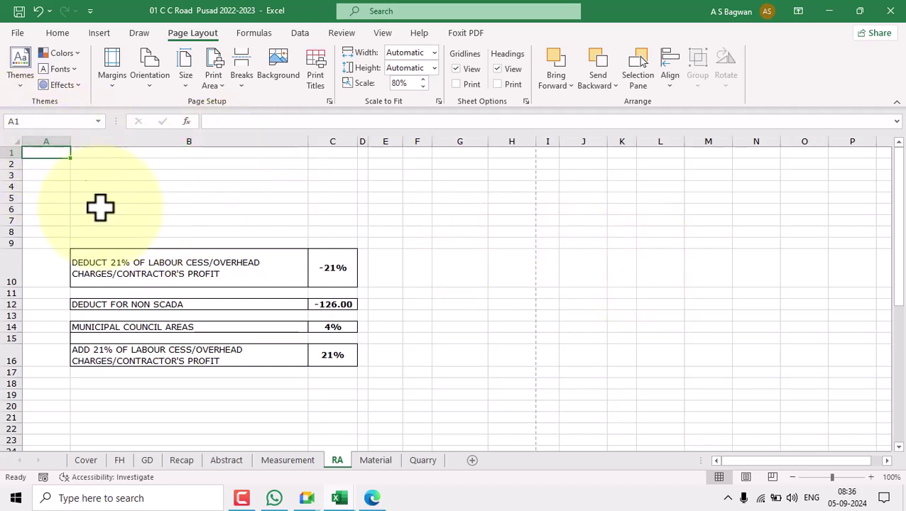
left_click(149, 218)
left_click(51, 152)
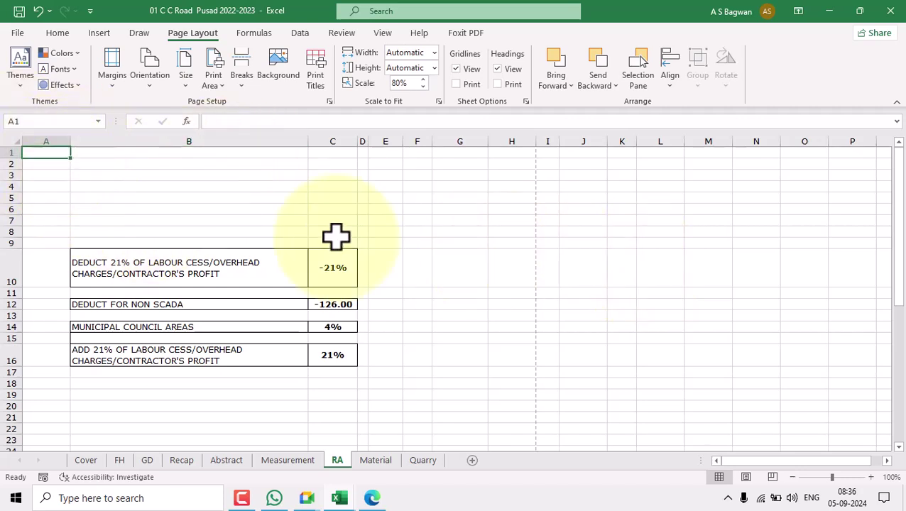
left_click(284, 461)
left_click(79, 162)
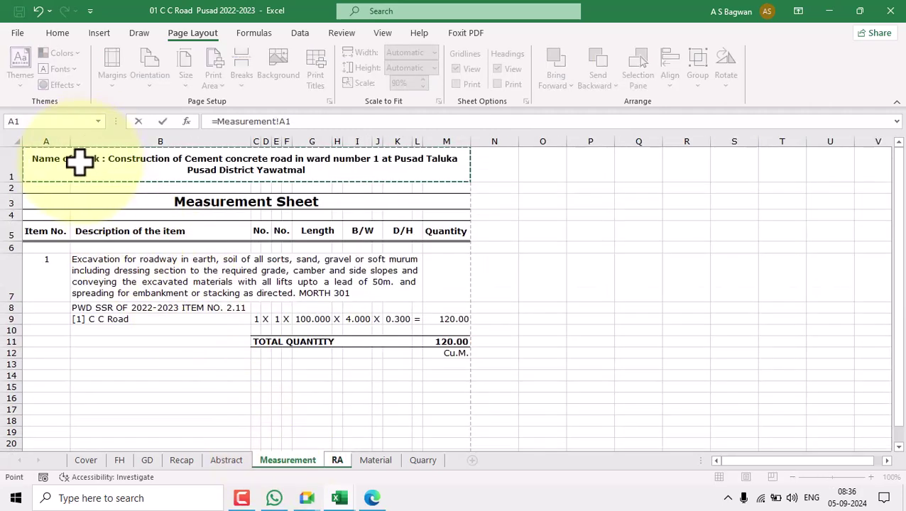
key("Return")
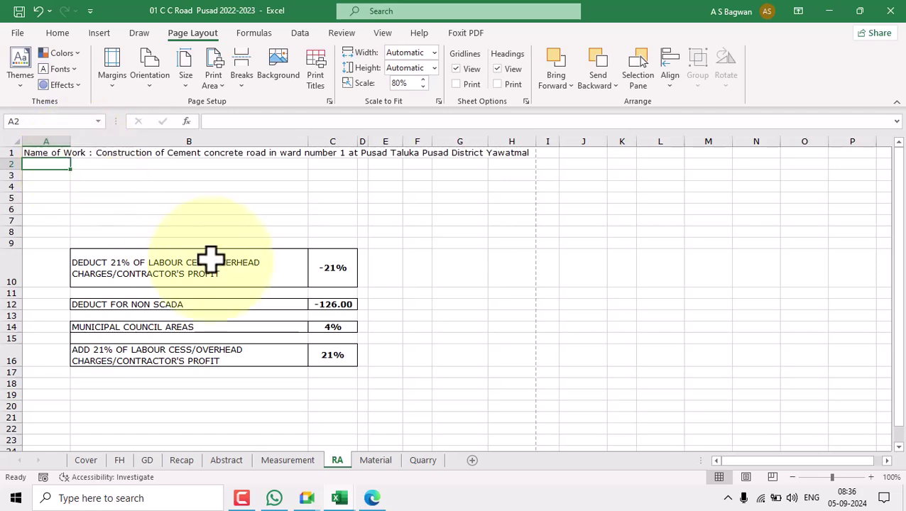
Step: Merge and center the name of work across A1:H1 and wrap its text
scroll(540, 302, "down", 3)
scroll(540, 301, "down", 3)
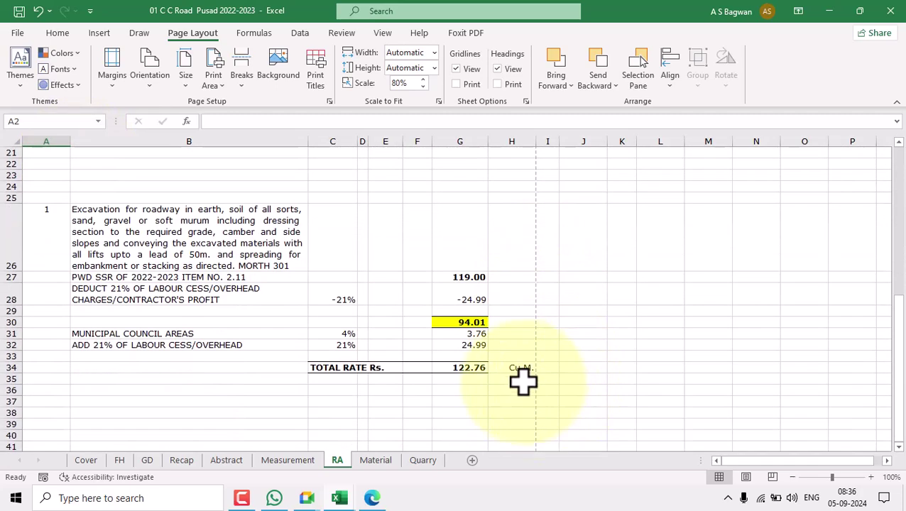
left_click(520, 370)
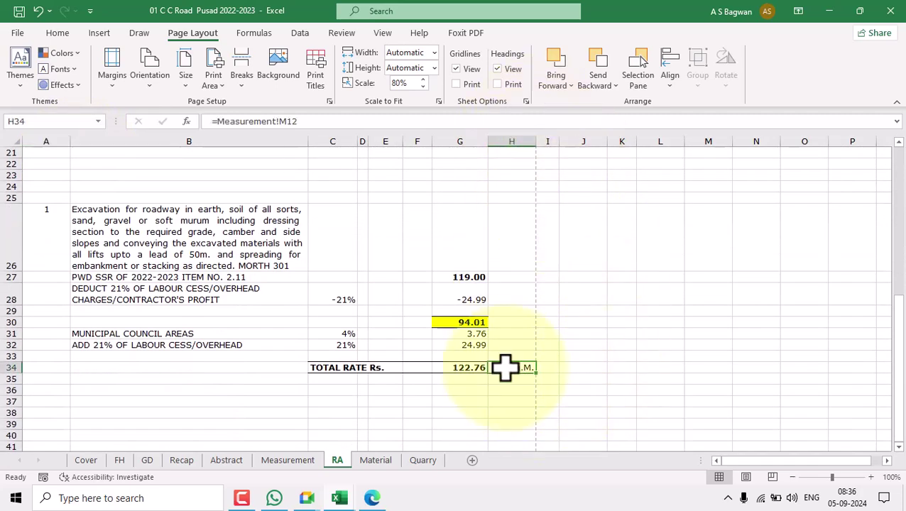
scroll(611, 359, "up", 6)
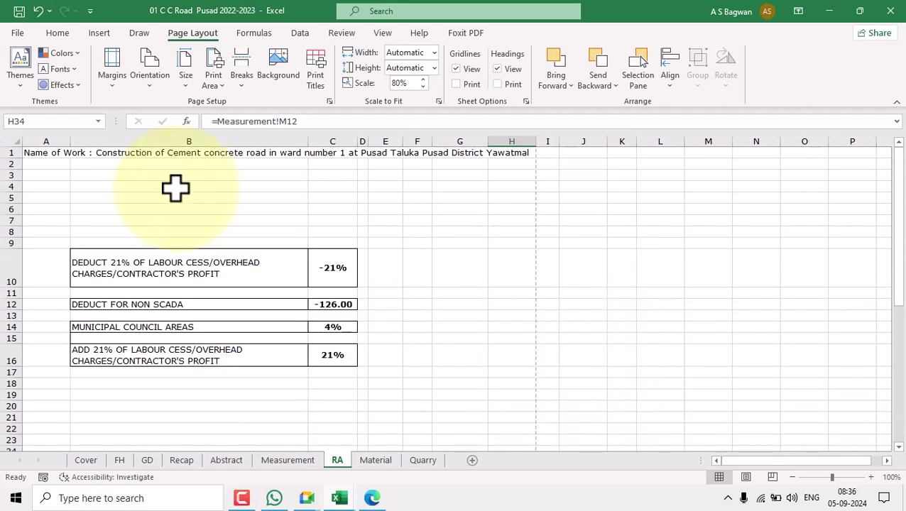
left_click(45, 152)
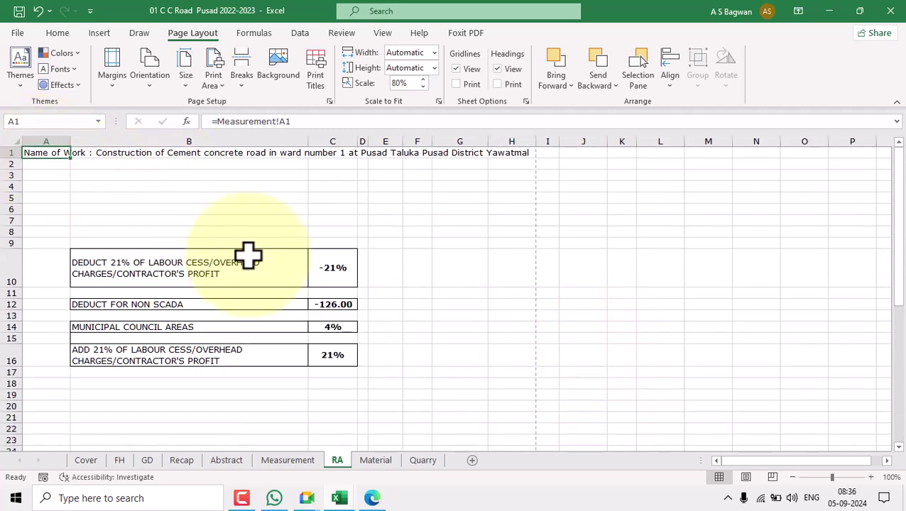
left_click(515, 152, "shift")
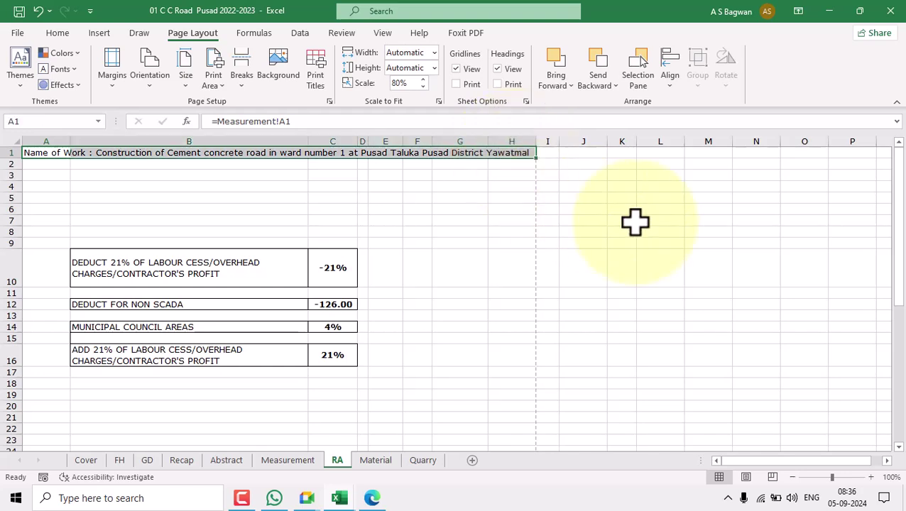
left_click(58, 34)
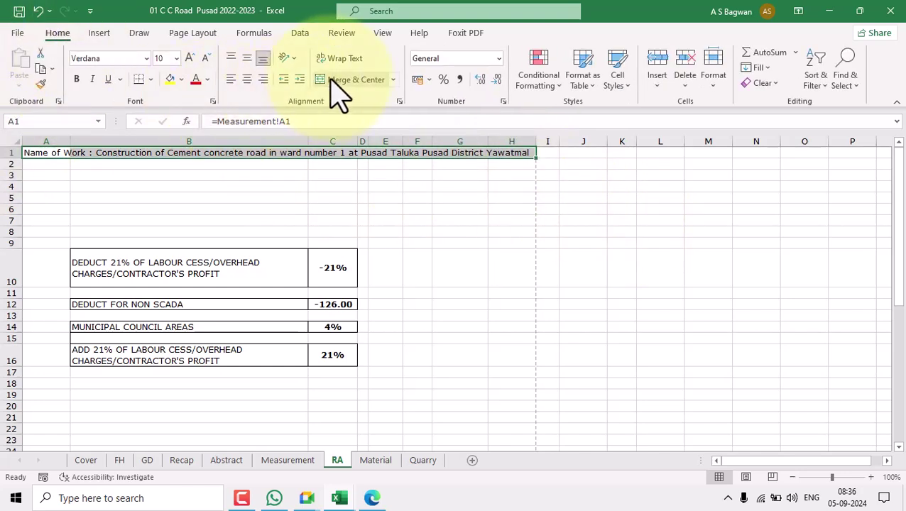
left_click(331, 80)
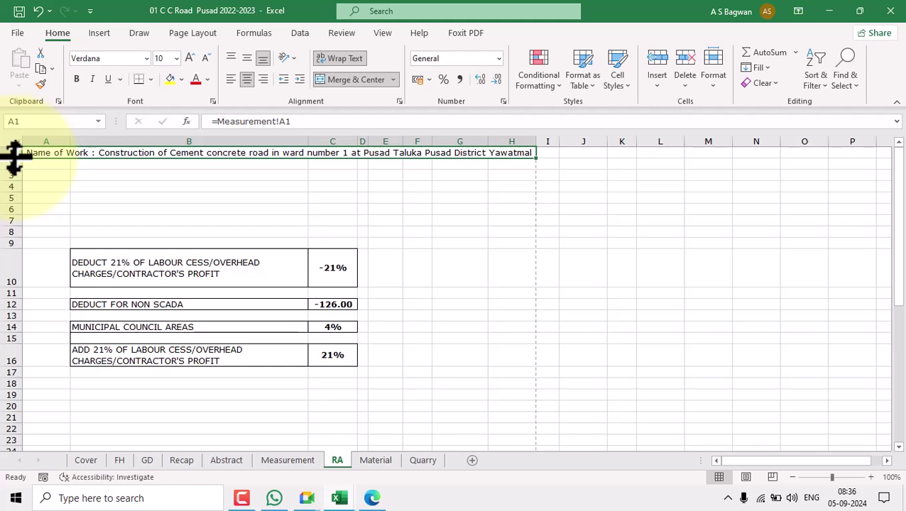
Step: Increase the height of row 1 and vertically middle-align the name of work
left_click_drag(14, 158, 16, 179)
left_click(227, 227)
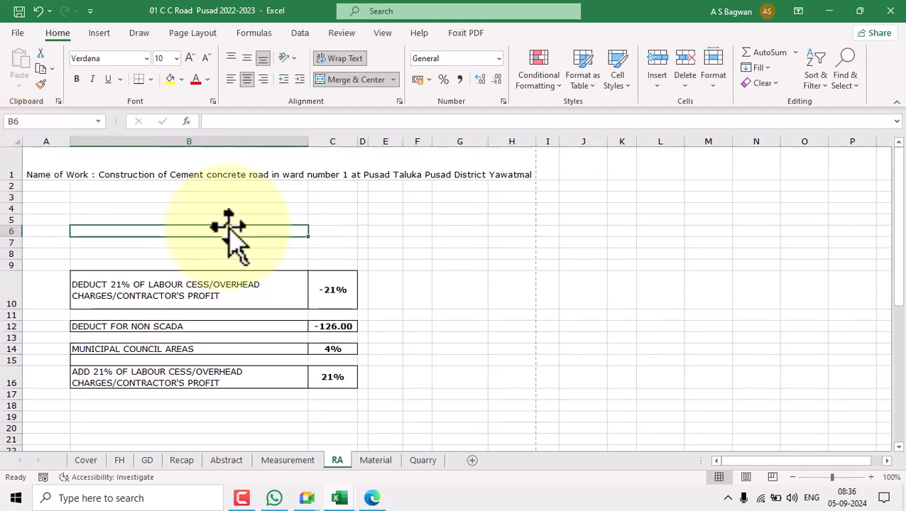
left_click(250, 170)
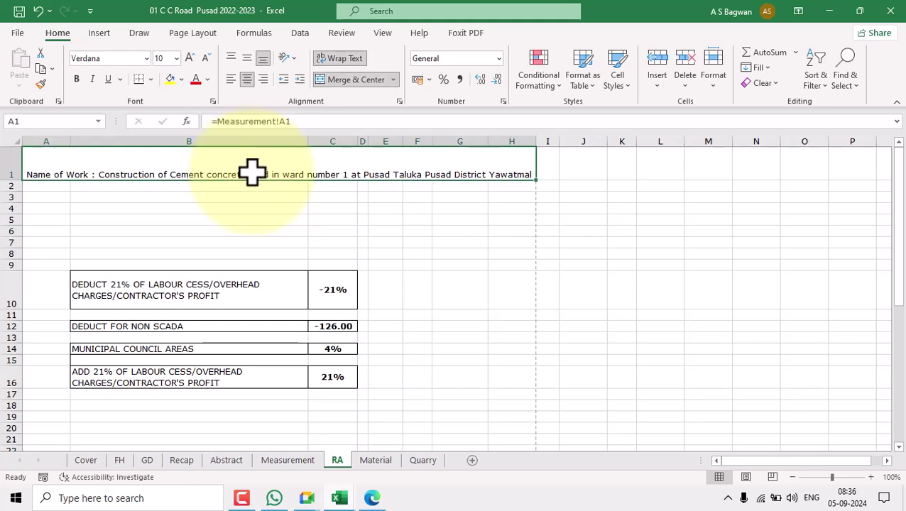
left_click(246, 58)
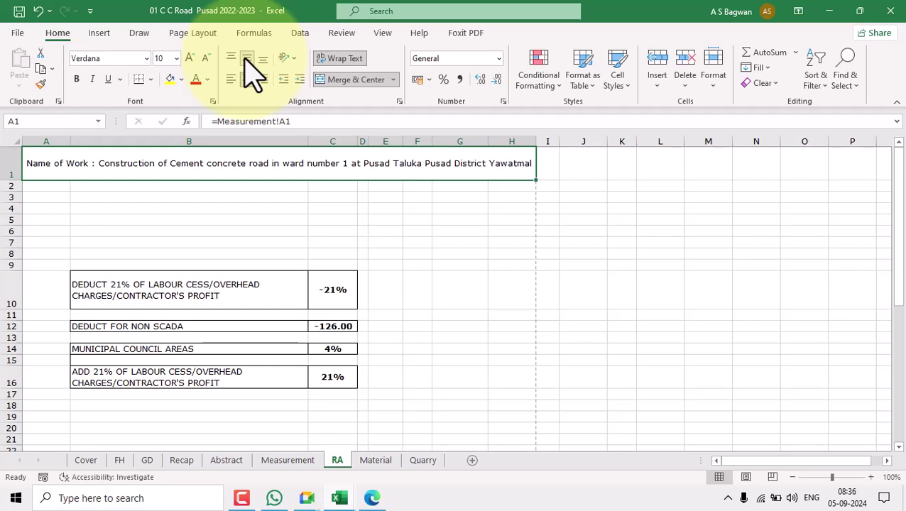
Step: Make the name of work in row 1 bold at font size 10
left_click(78, 78)
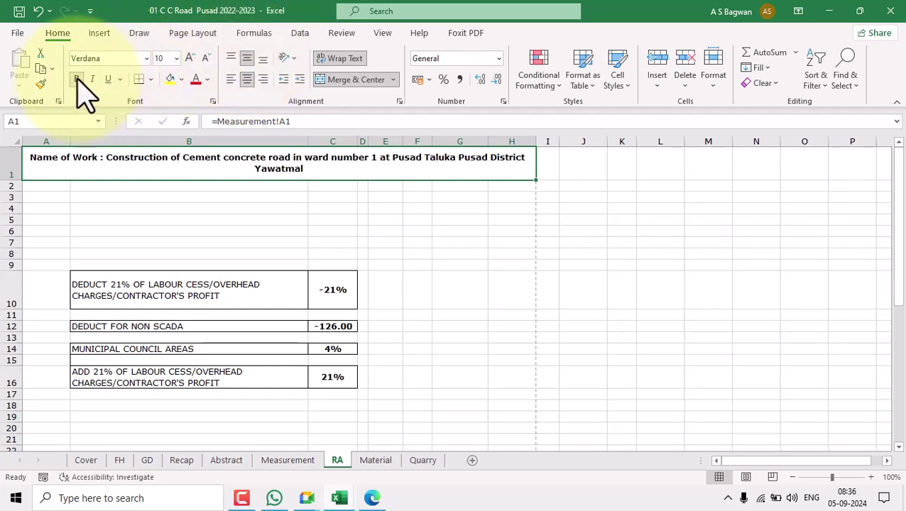
left_click(189, 57)
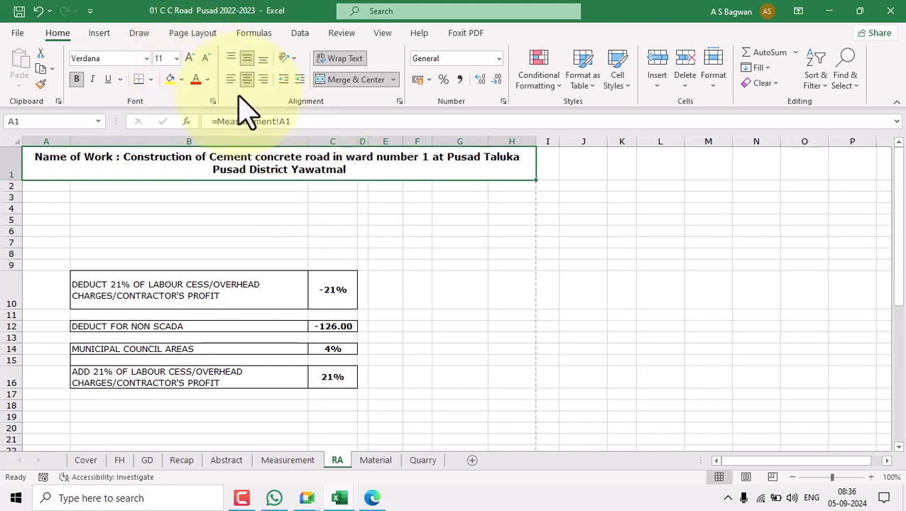
left_click(206, 58)
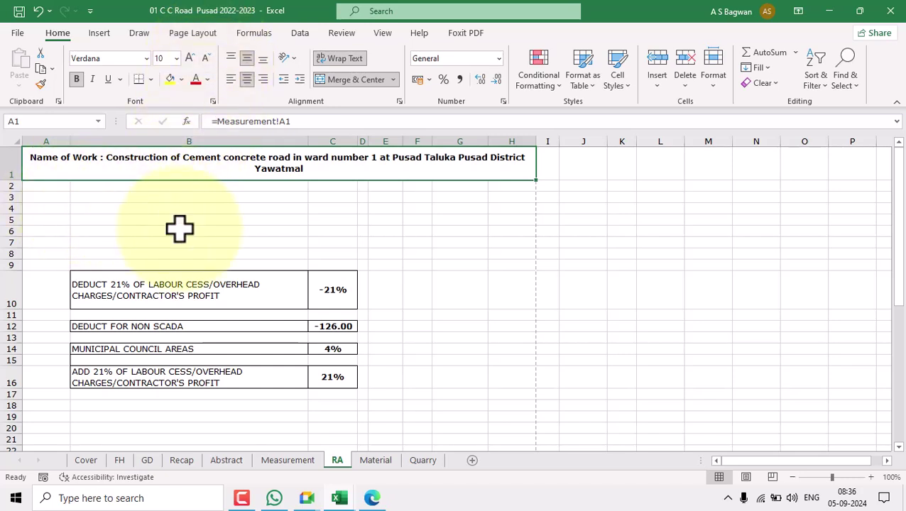
Step: Insert seven blank sheet rows at rows 3 to 9, above the labour cess deduction block
left_click_drag(190, 196, 204, 258)
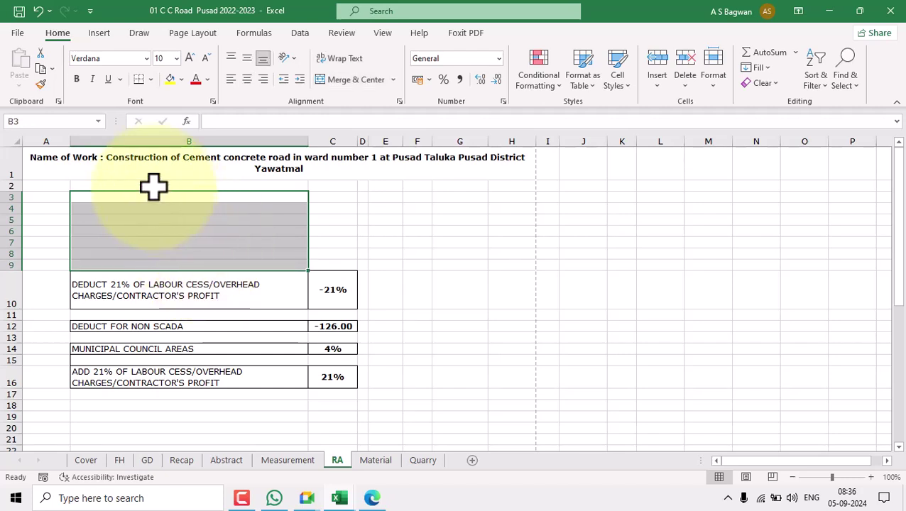
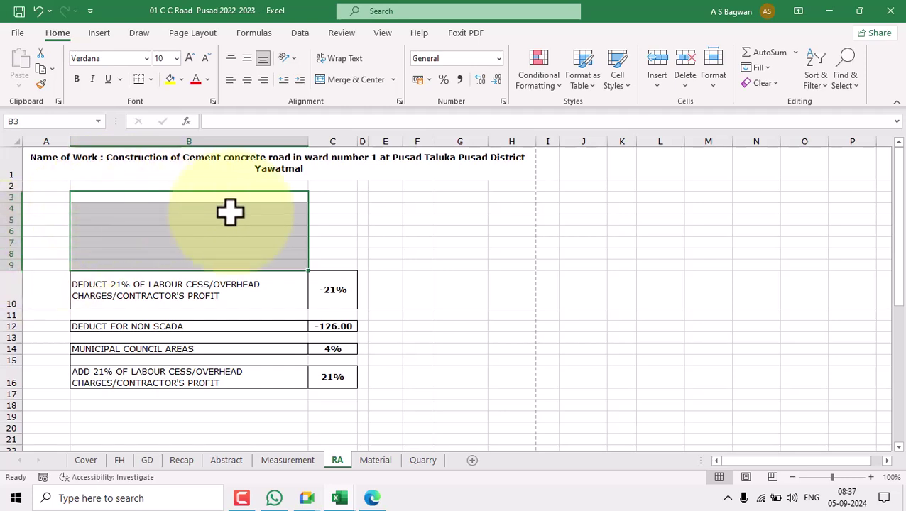
left_click(659, 89)
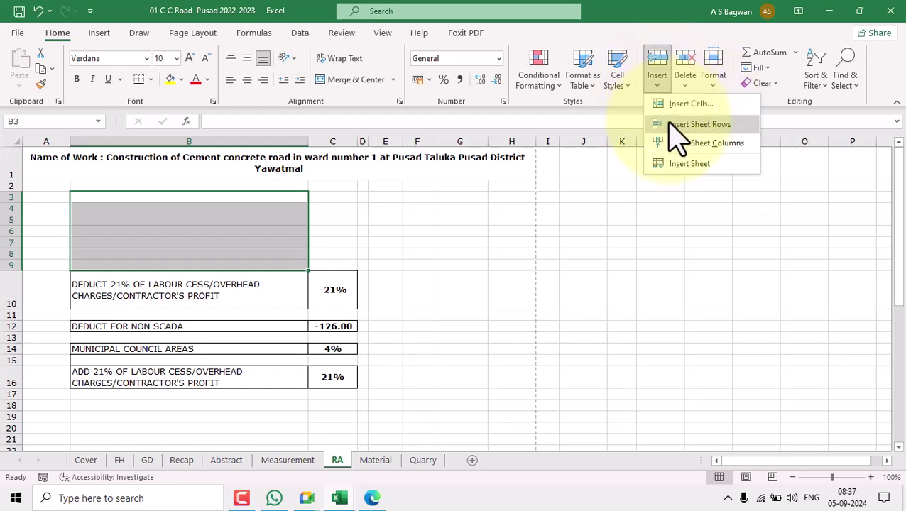
left_click(700, 124)
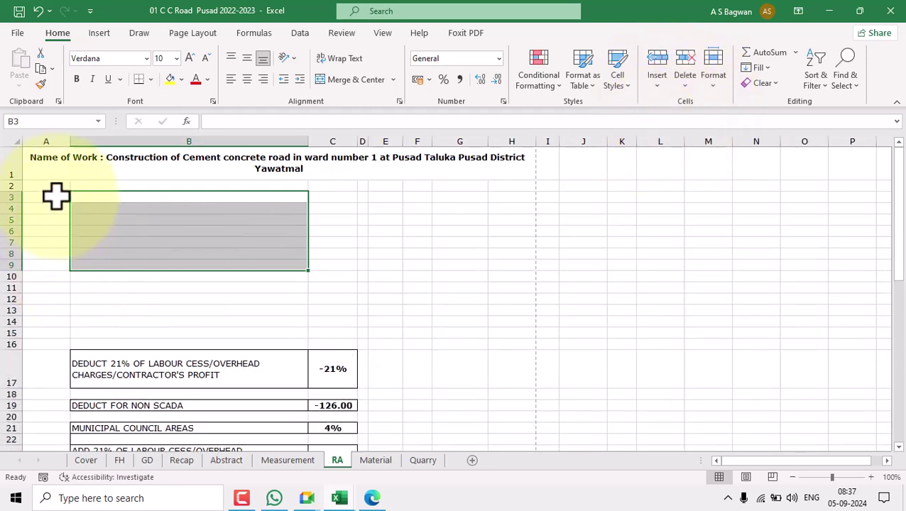
left_click_drag(56, 187, 513, 332)
left_click_drag(446, 233, 419, 254)
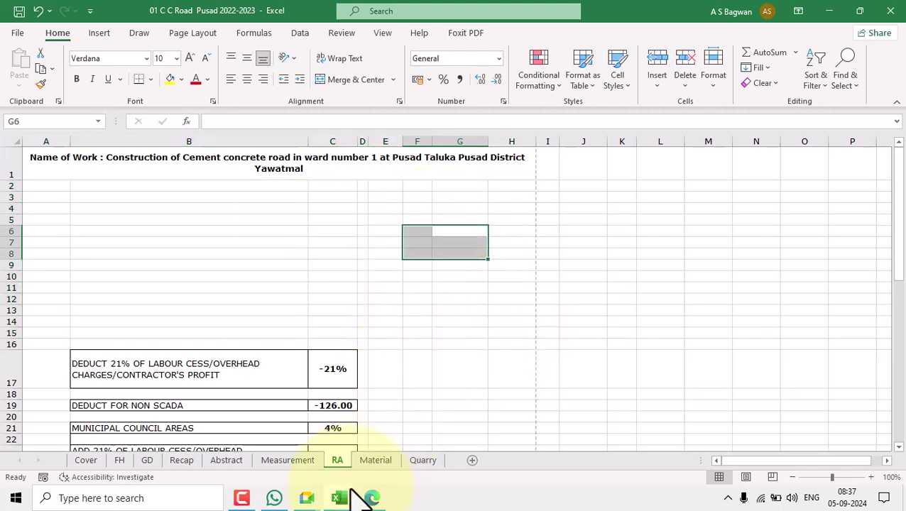
Step: Copy the material lead table A3:H14 from the RA sheet of the C C Road Base 2022-2023 workbook
mouse_move(348, 500)
left_click(414, 466)
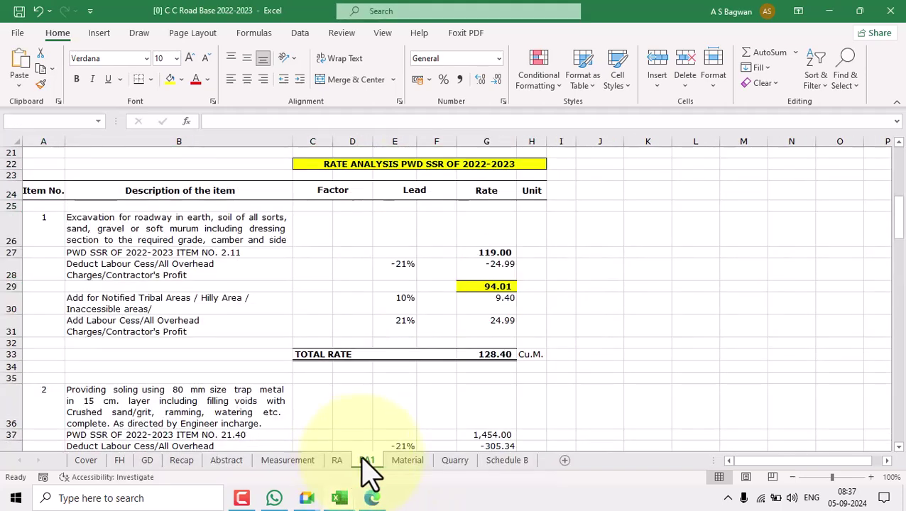
left_click(338, 461)
scroll(500, 264, "up", 8)
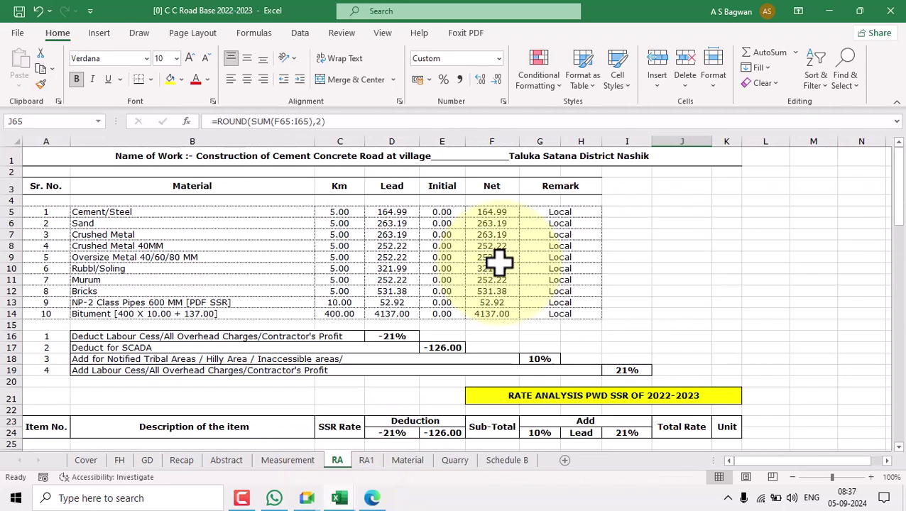
left_click(55, 211)
left_click_drag(54, 212, 590, 314)
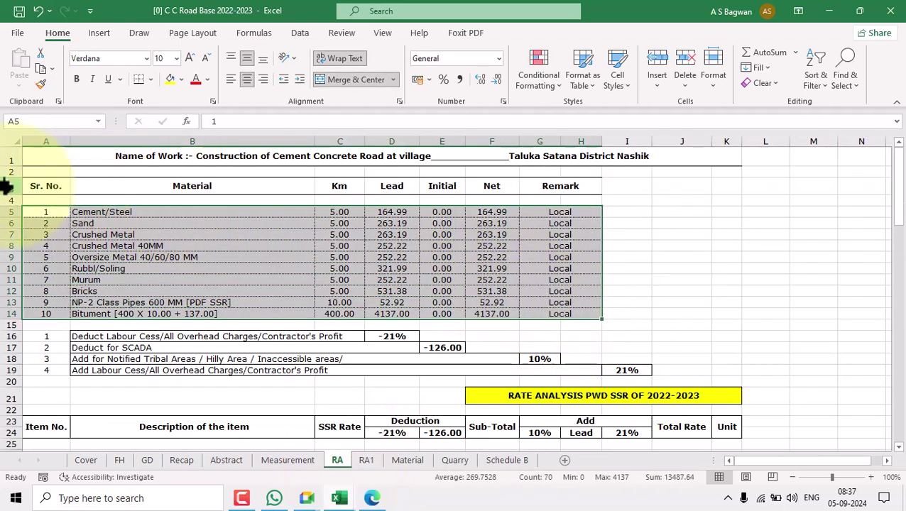
left_click(57, 188)
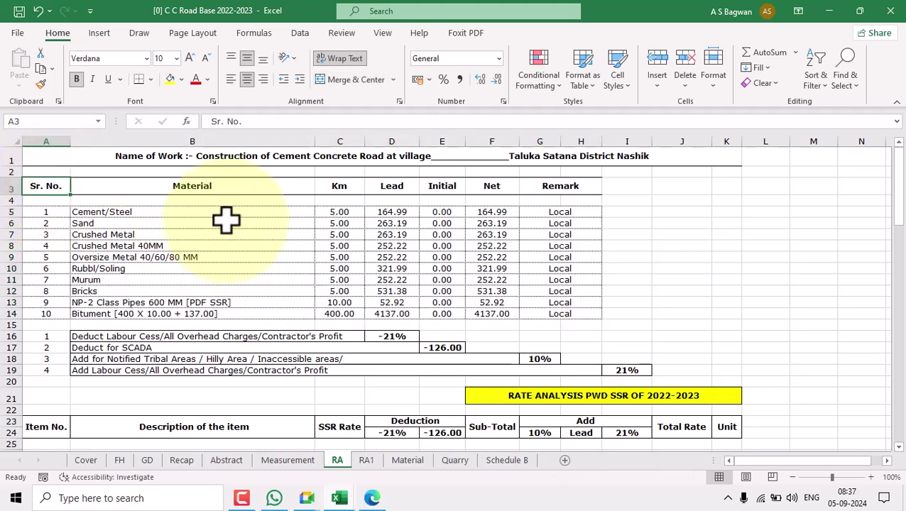
left_click(572, 312, "shift")
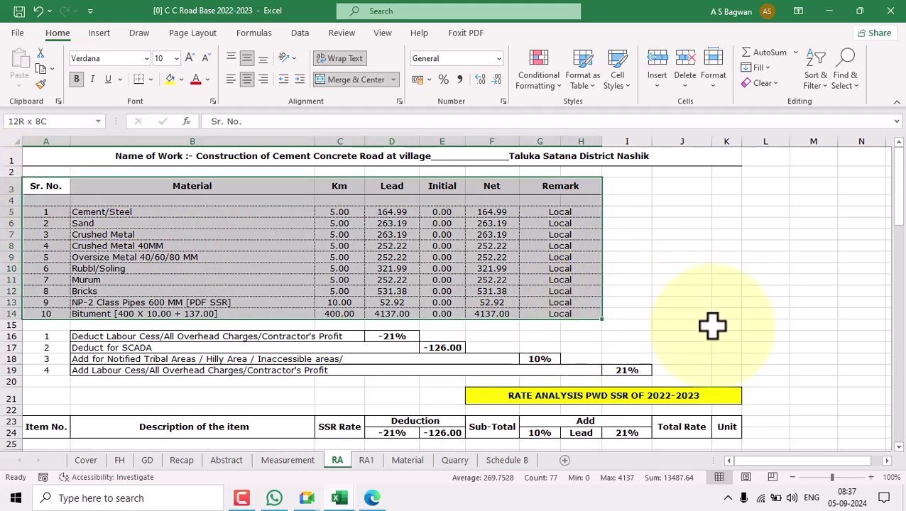
left_click(40, 68)
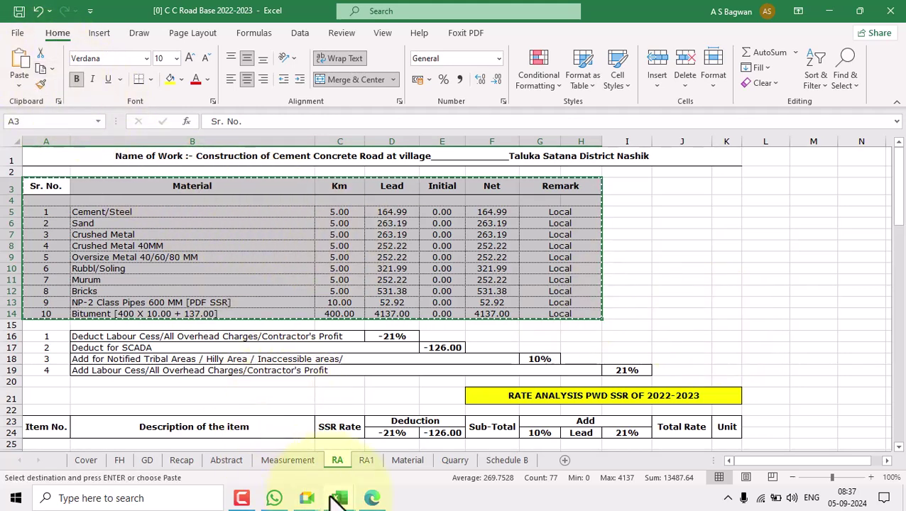
Step: Paste the material lead table at A3 of the RA sheet in the 01 C C Road Pusad 2022-2023 workbook
mouse_move(338, 499)
left_click(217, 440)
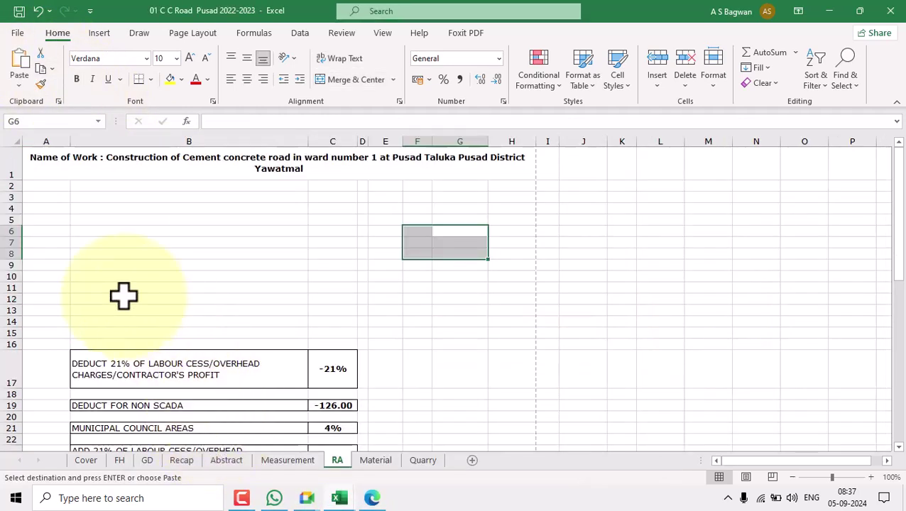
left_click(46, 199)
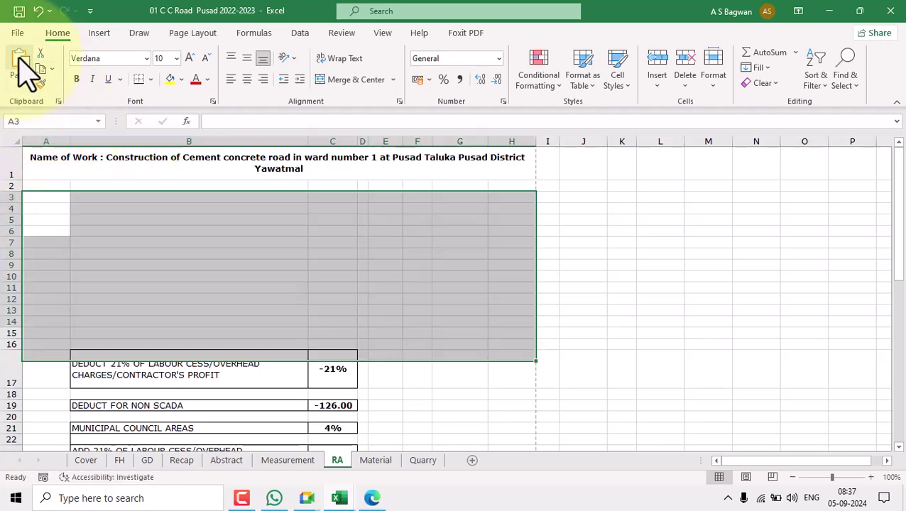
left_click(21, 64)
Step: Auto-fit the widths of columns C to M so the Lead and Net values display fully
left_click(361, 253)
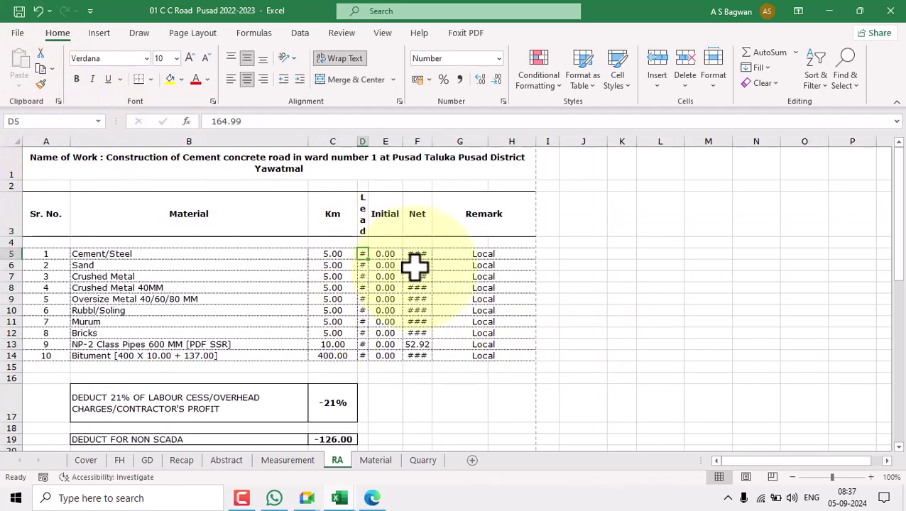
left_click(417, 256)
left_click(419, 356)
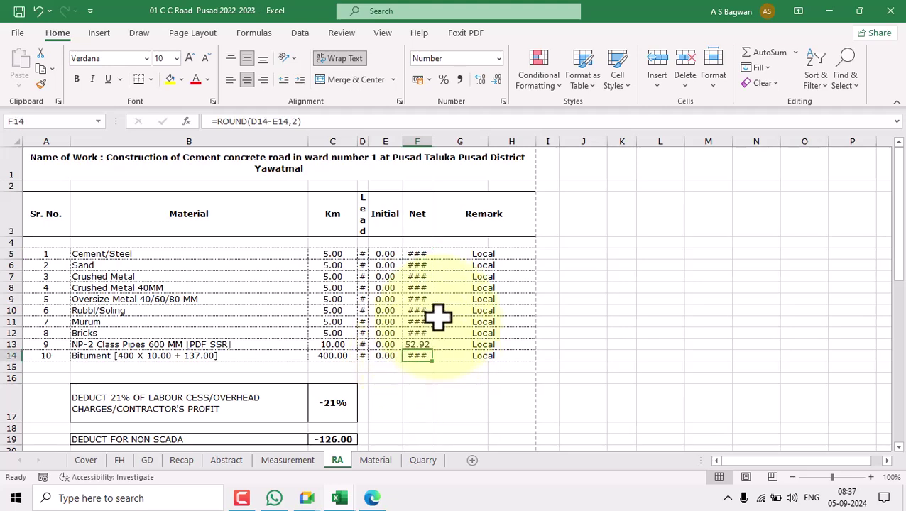
left_click(323, 137)
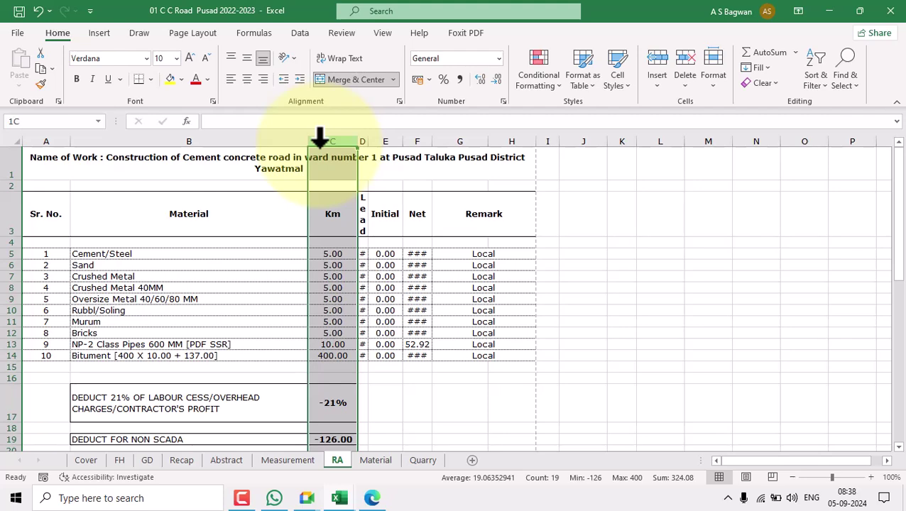
left_click_drag(344, 148, 725, 192)
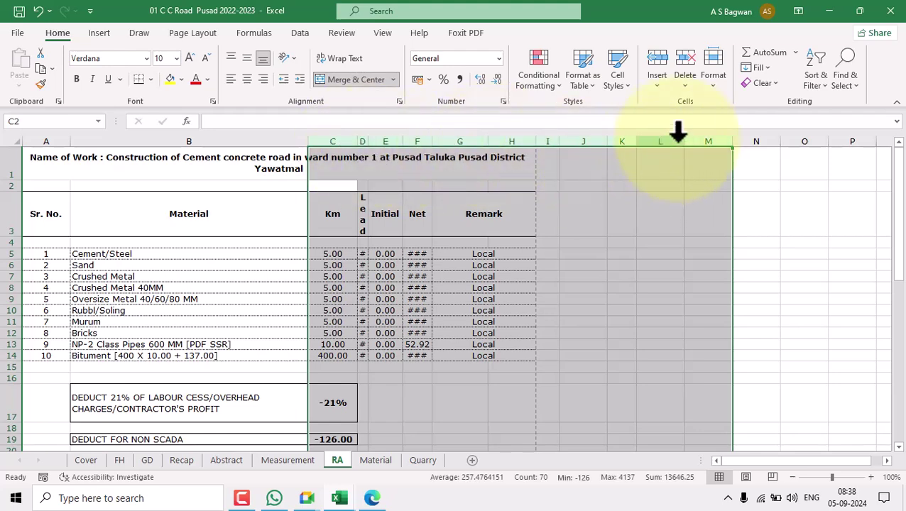
double_click(732, 140)
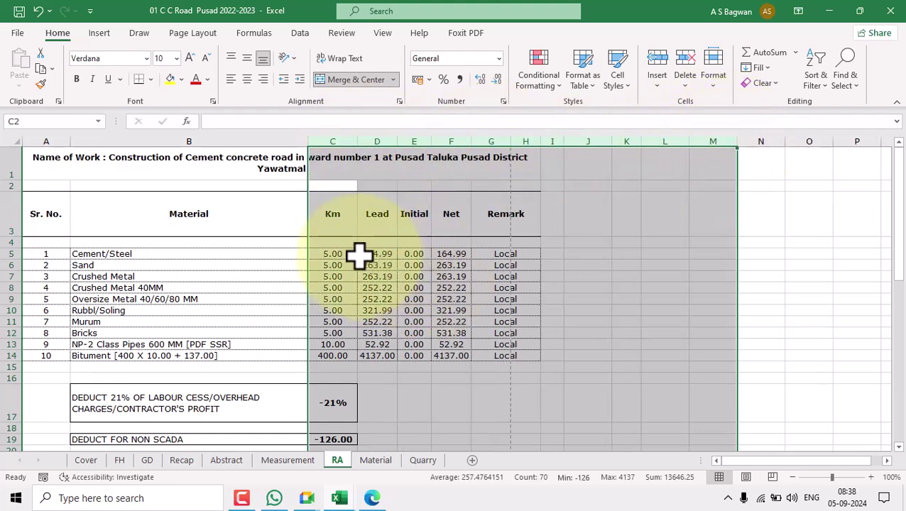
left_click(580, 285)
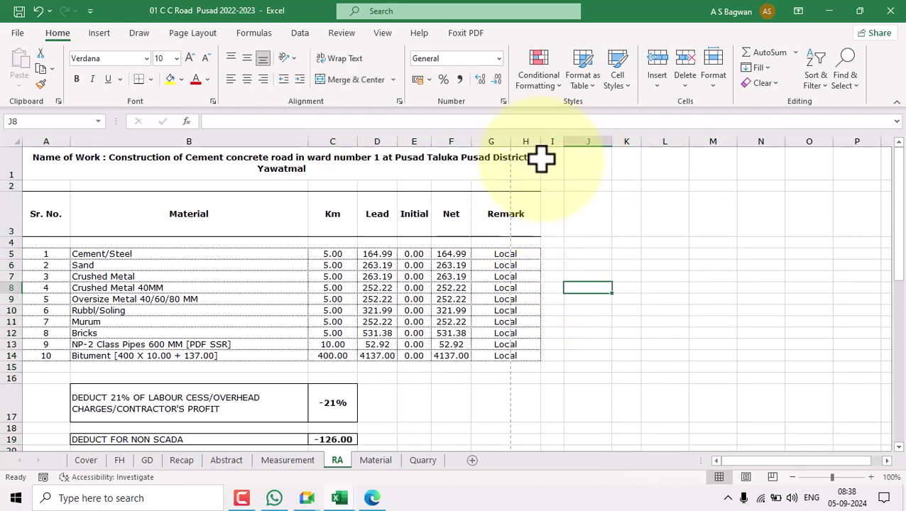
Step: Narrow column B slightly so the material table fits within the printed page width
scroll(536, 273, "down", 7)
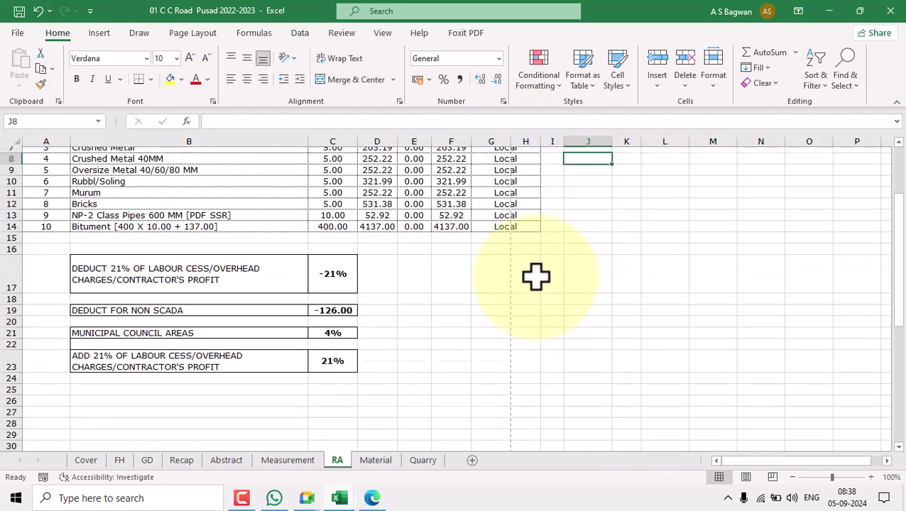
scroll(533, 281, "up", 7)
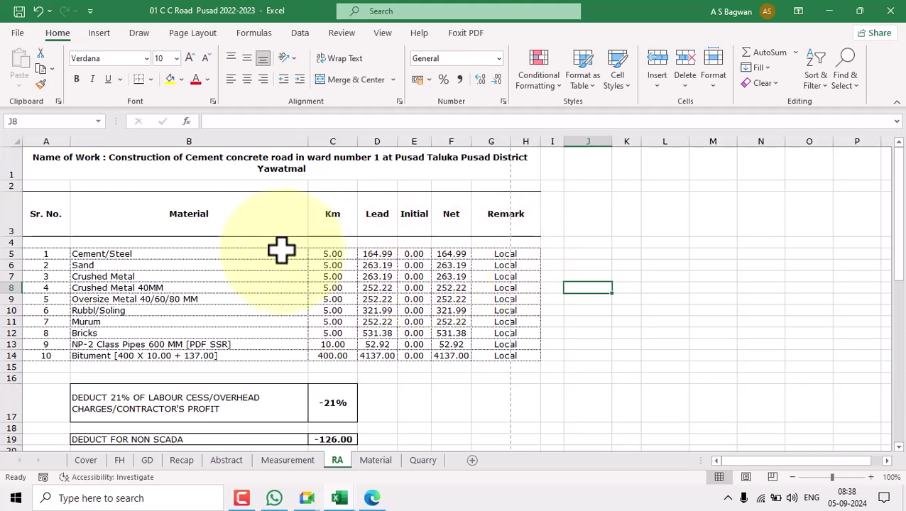
left_click_drag(308, 137, 290, 142)
scroll(293, 254, "down", 4)
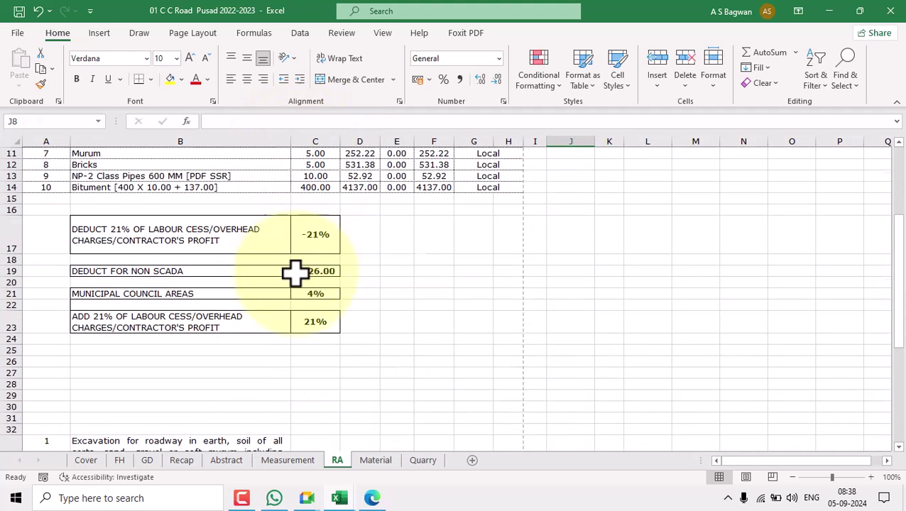
scroll(457, 289, "up", 5)
left_click_drag(56, 252, 499, 355)
left_click(686, 333)
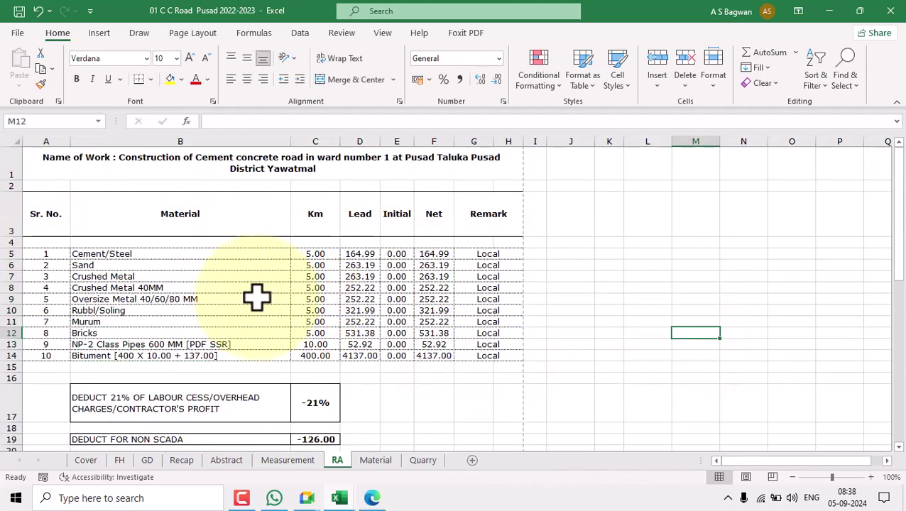
left_click_drag(51, 256, 524, 361)
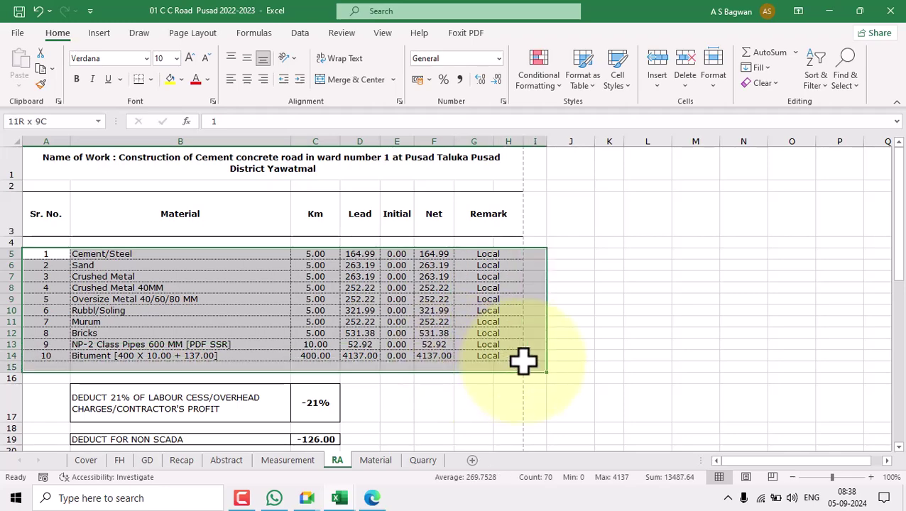
scroll(620, 289, "down", 2)
left_click(561, 315)
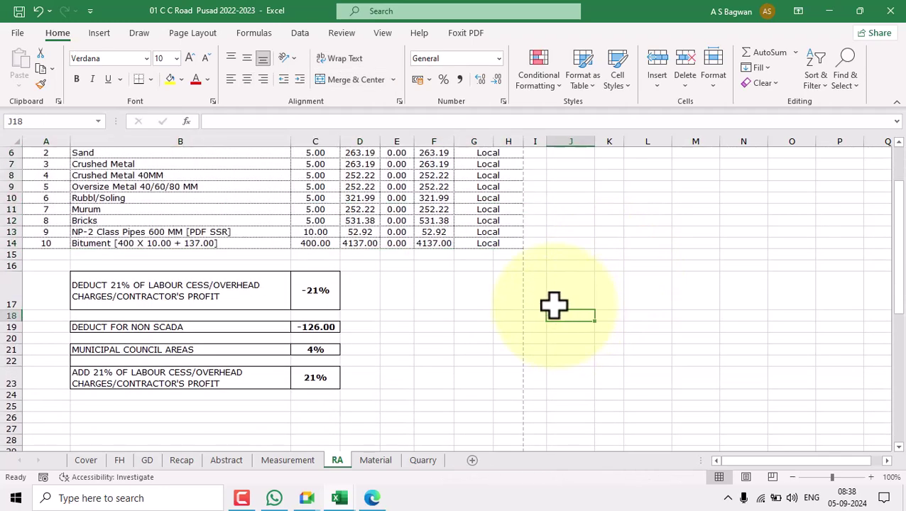
scroll(398, 316, "up", 2)
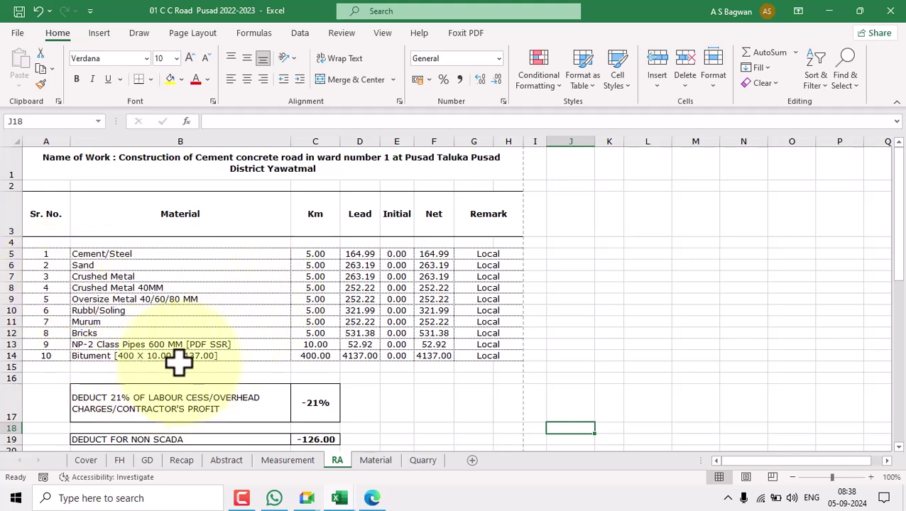
Step: Try deleting the NP-2 Class Pipes and Bitument rows from the material table, and undo the deletion
left_click_drag(182, 343, 235, 357)
left_click(218, 404)
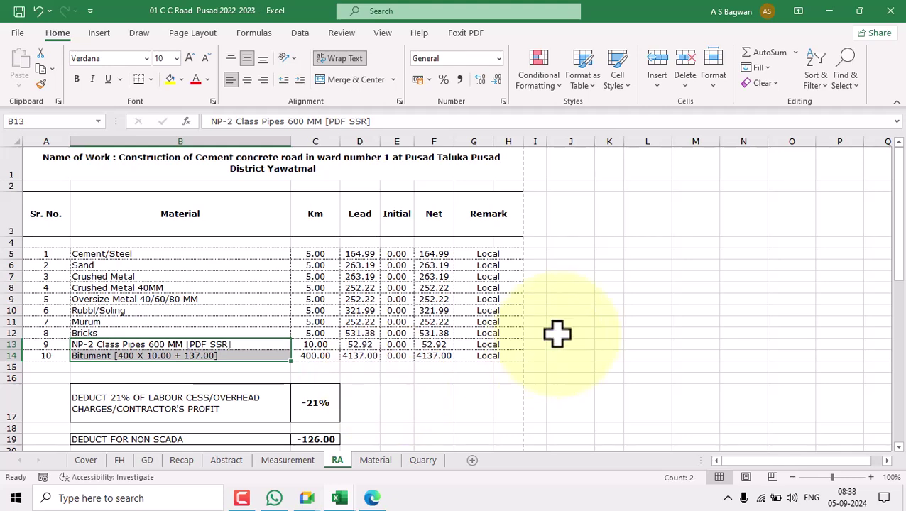
left_click(690, 87)
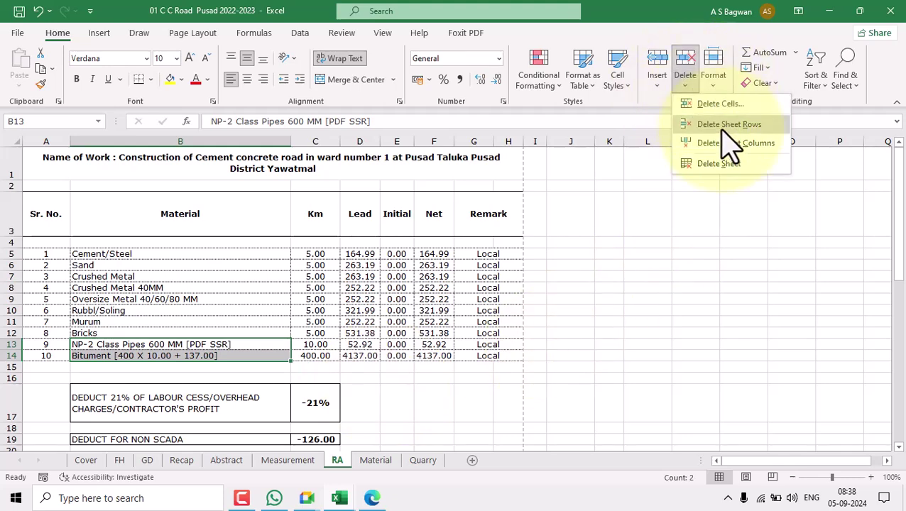
left_click(730, 127)
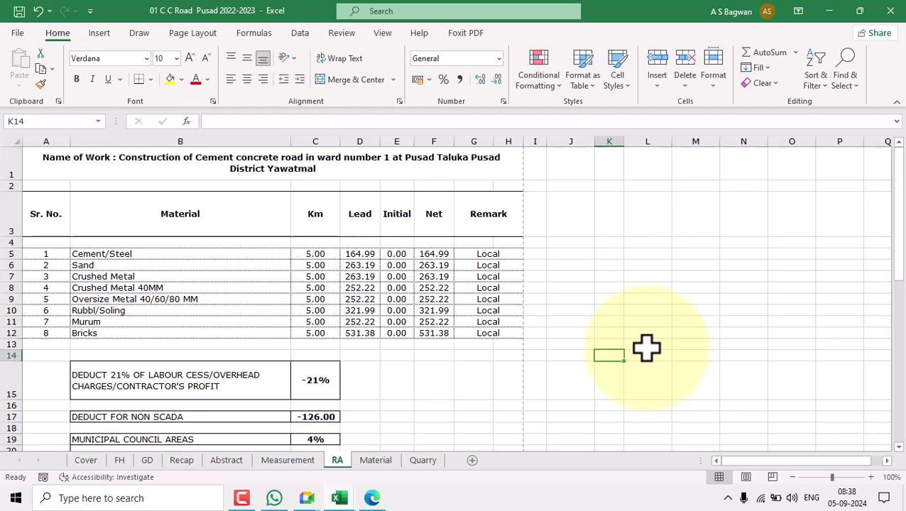
key("ctrl+z")
left_click(577, 279)
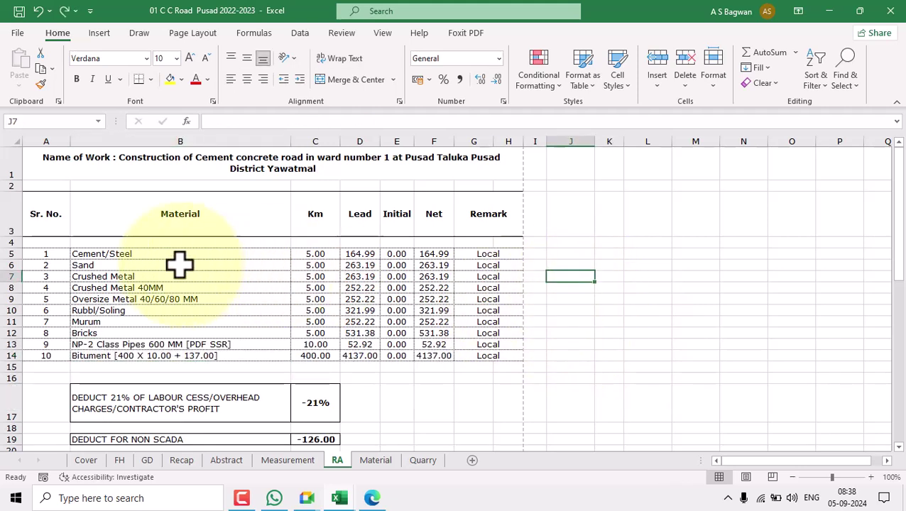
Step: Review the serial number, material, km, lead, initial, net and remark columns of the material table in rows 5 to 14
left_click_drag(40, 254, 71, 344)
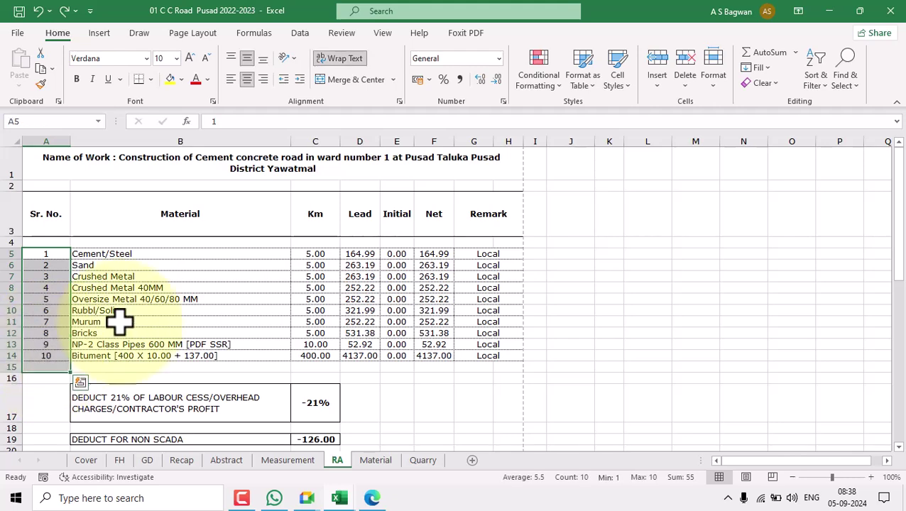
left_click_drag(145, 257, 162, 370)
left_click_drag(316, 254, 323, 350)
left_click_drag(372, 257, 360, 356)
left_click(397, 256)
left_click_drag(396, 264, 484, 358)
left_click(630, 331)
left_click_drag(505, 258, 504, 354)
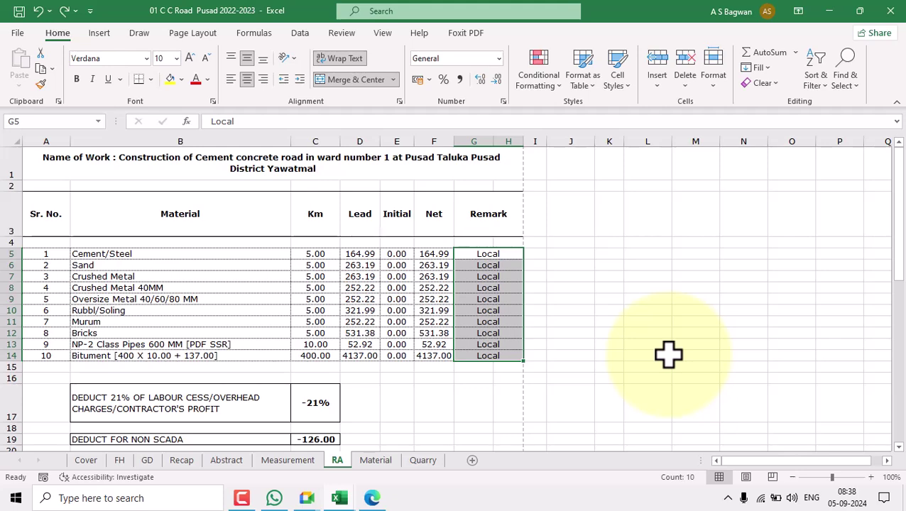
Step: Clear the Local entries from the Remark column of the material table, rows 5 to 14
key("Delete")
left_click(658, 348)
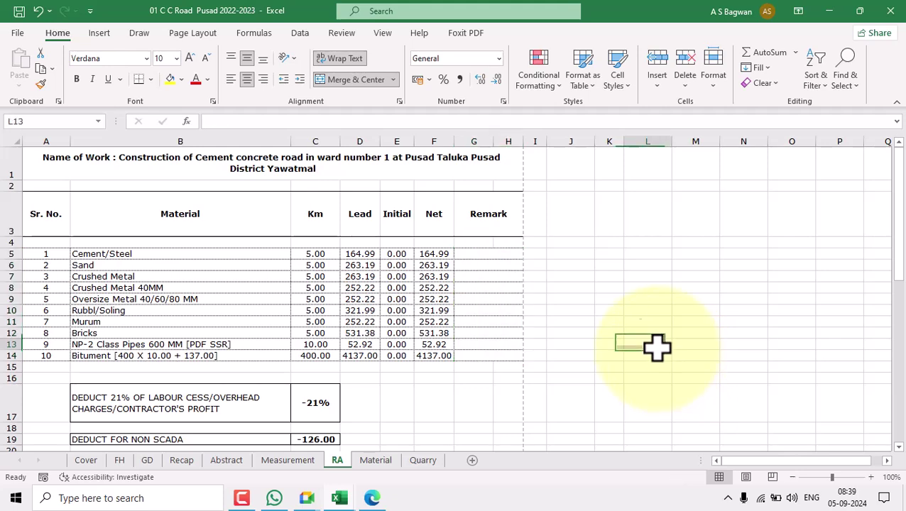
Step: Auto-fit the height of the material table's header row 3, and make the row slightly taller
left_click(158, 219)
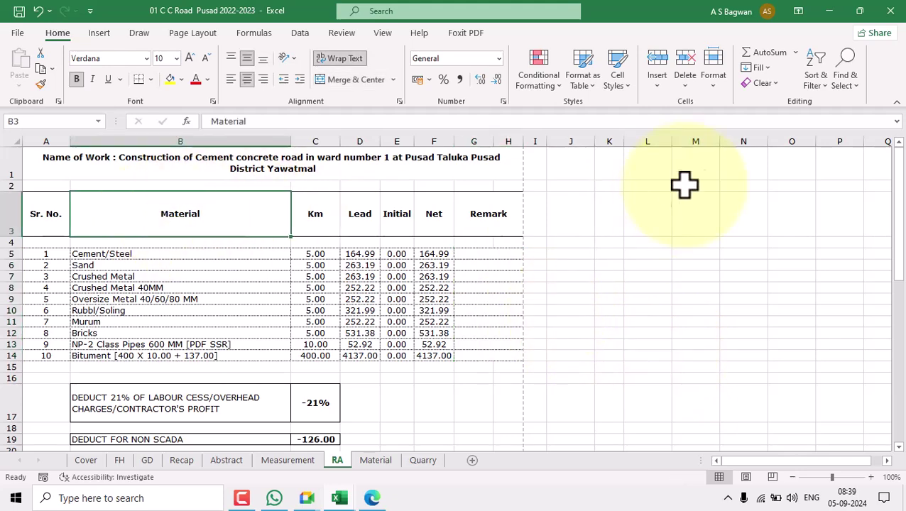
left_click(714, 79)
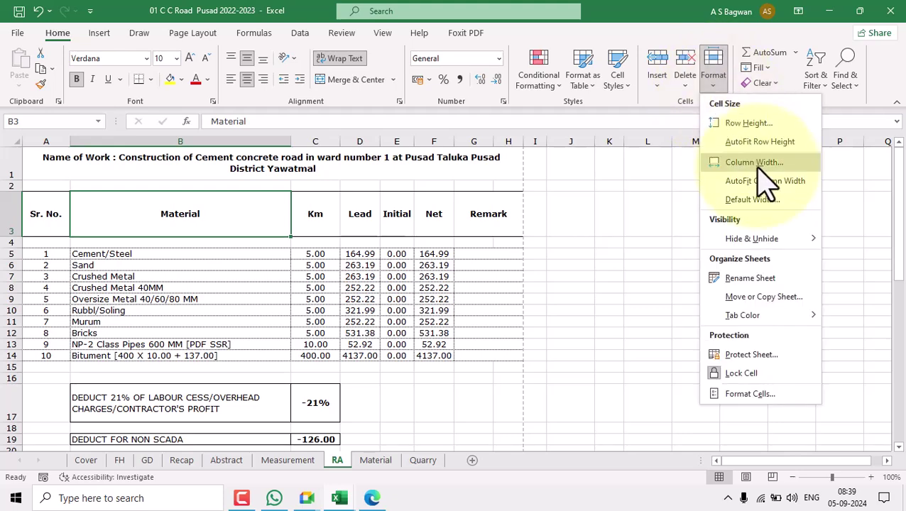
left_click(770, 142)
left_click(106, 243)
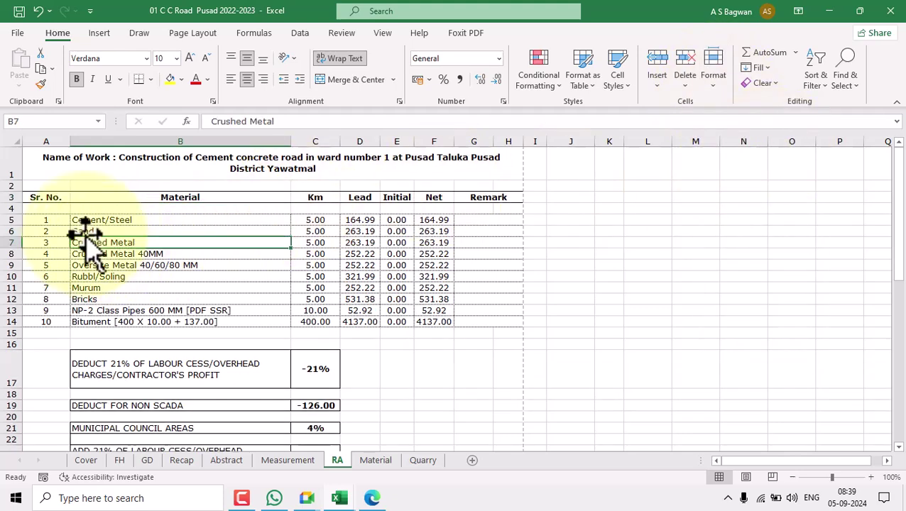
left_click(117, 197)
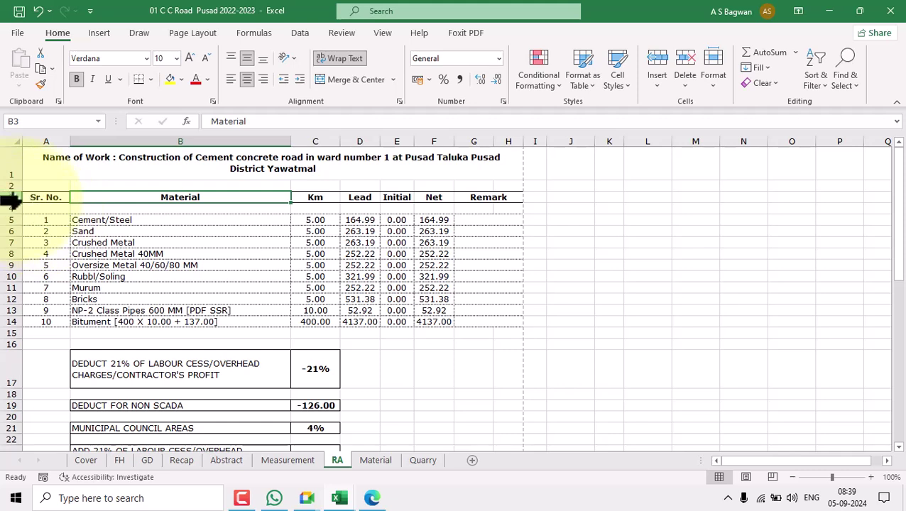
left_click_drag(19, 202, 23, 216)
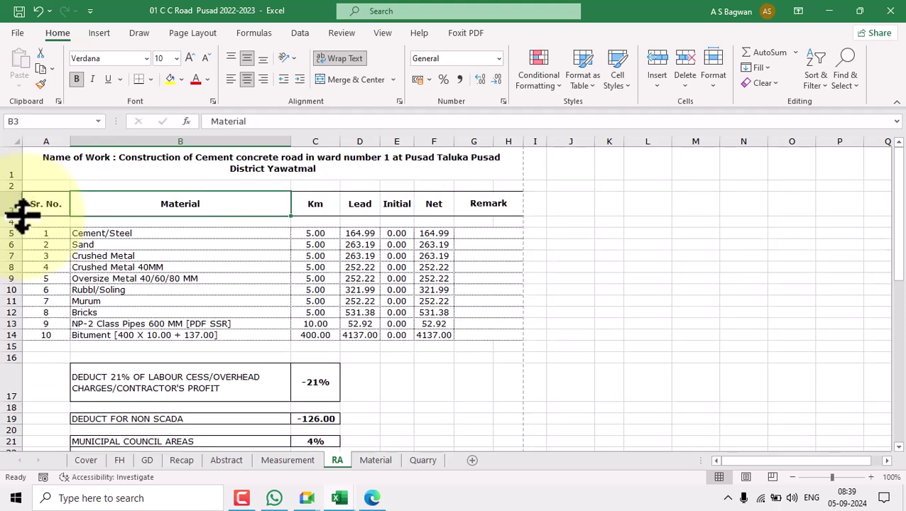
left_click(601, 246)
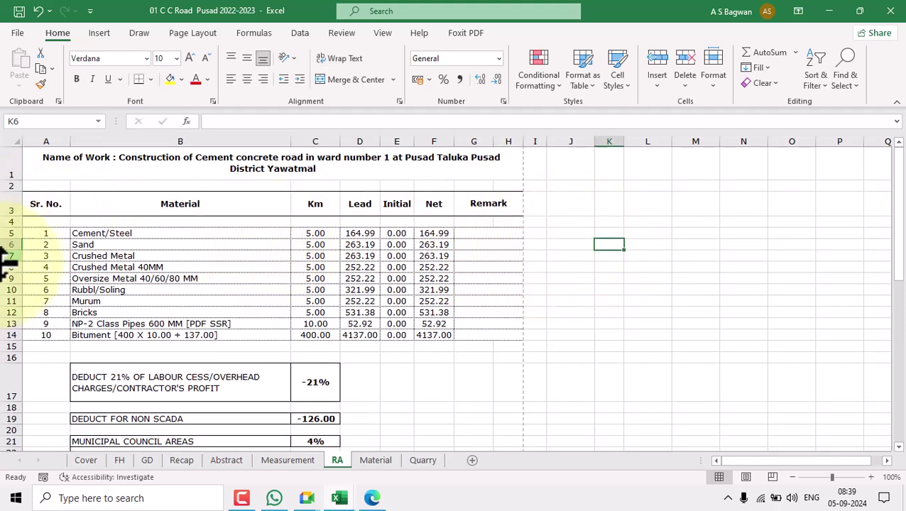
Step: Review the material table and the block of labour cess, non SCADA and municipal council area factors below it
scroll(487, 289, "down", 4)
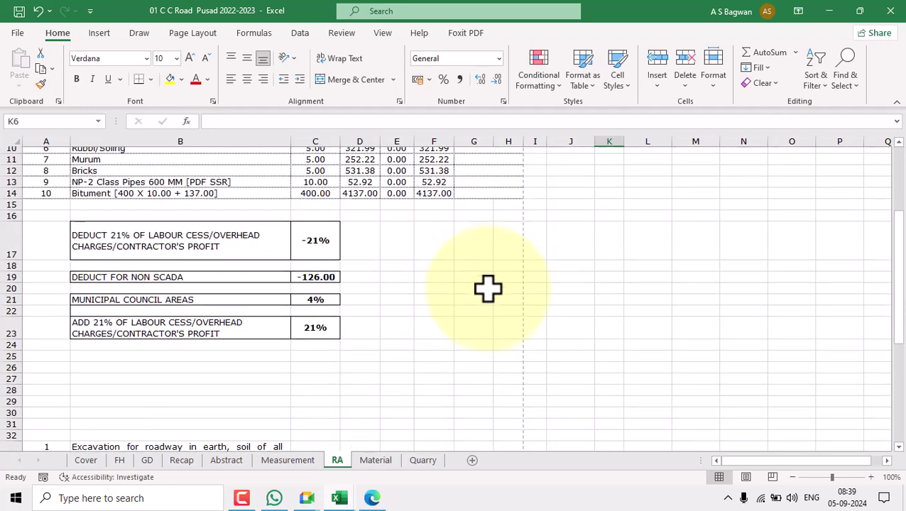
scroll(459, 246, "up", 4)
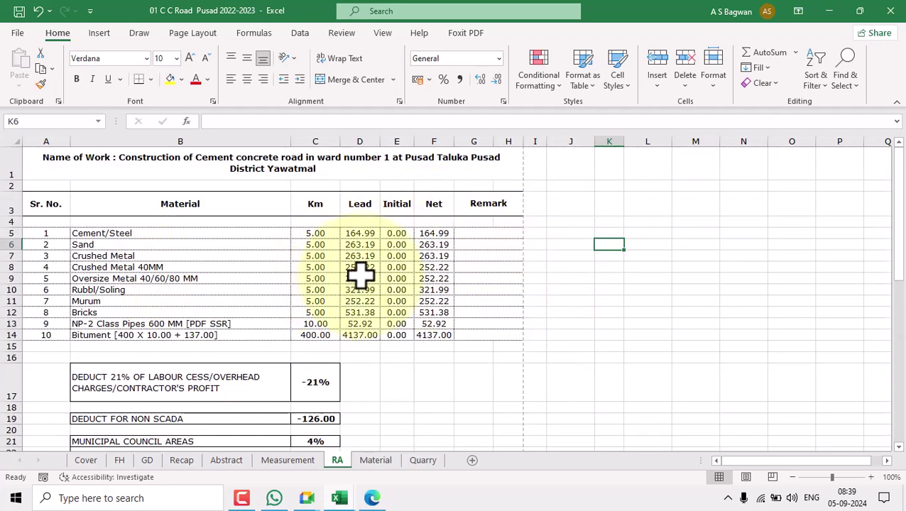
left_click_drag(50, 213, 485, 334)
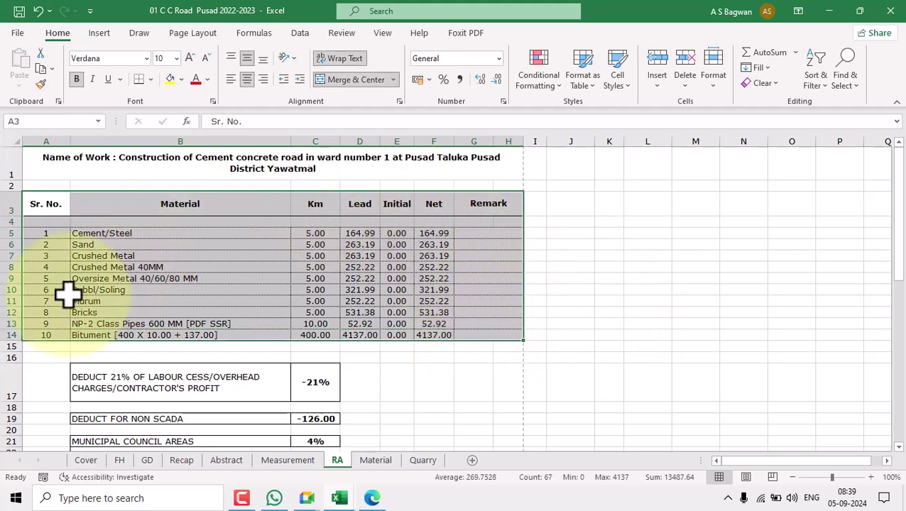
scroll(476, 270, "down", 2)
left_click_drag(284, 289, 335, 384)
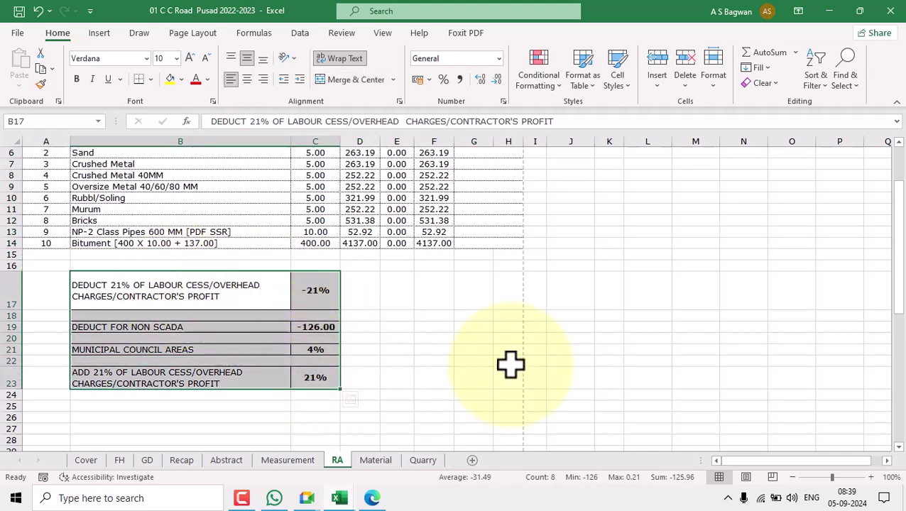
scroll(483, 341, "down", 2)
left_click(474, 316)
Step: Delete the blank rows 25 to 30 between the factors block and the excavation item
scroll(467, 298, "down", 3)
left_click_drag(254, 200, 277, 283)
left_click(360, 266)
left_click_drag(277, 206, 277, 272)
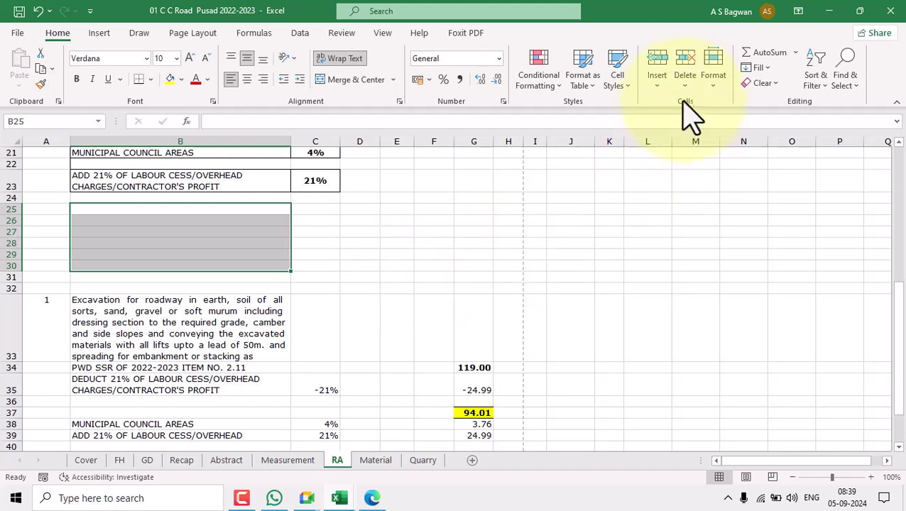
left_click(684, 85)
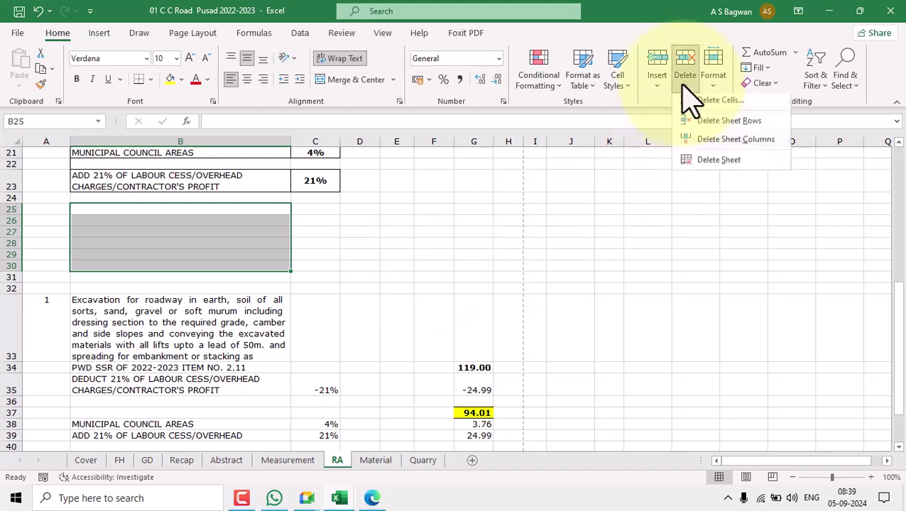
left_click(714, 128)
left_click(611, 245)
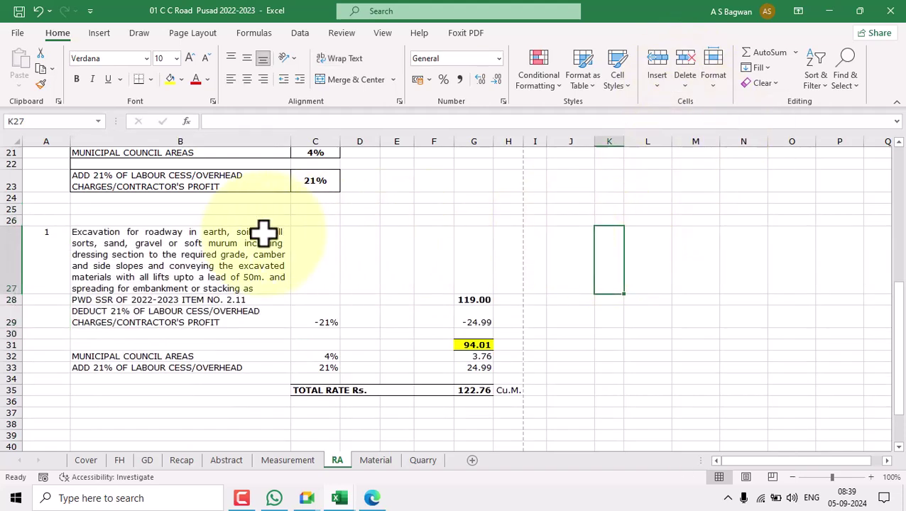
Step: Copy the item header row from sheet RA1 of the C C Road Base 2022-2023 workbook into A25 of the Pusad workbook's RA sheet
left_click_drag(50, 208, 512, 208)
key("alt+Tab")
left_click_drag(57, 248, 531, 246)
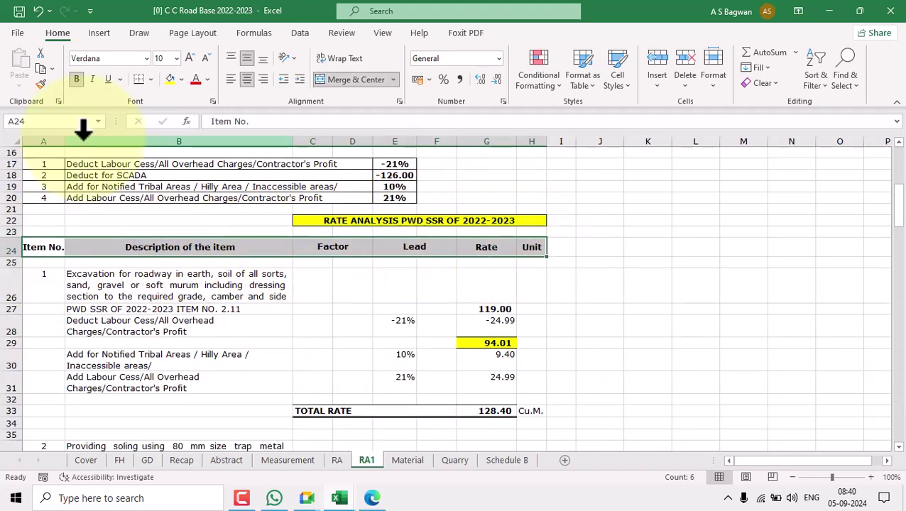
left_click(41, 69)
mouse_move(340, 498)
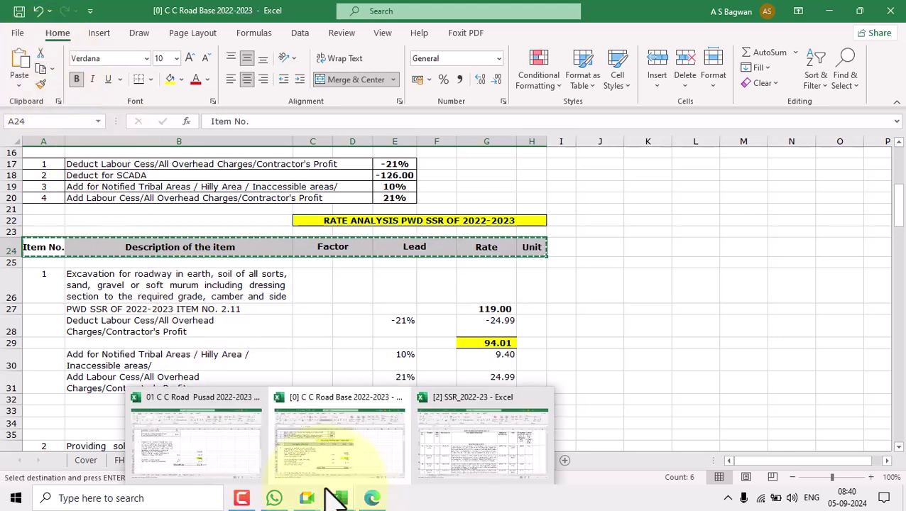
left_click(211, 405)
left_click(45, 209)
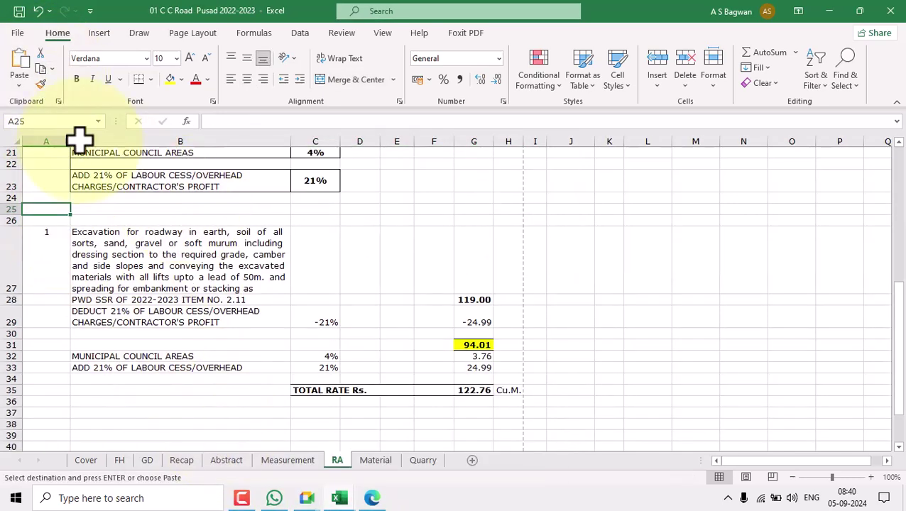
left_click(21, 71)
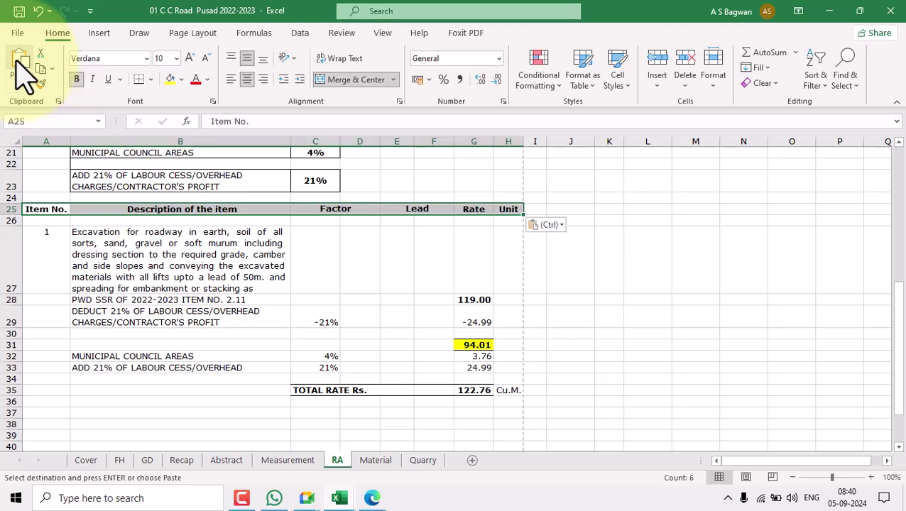
left_click(579, 277)
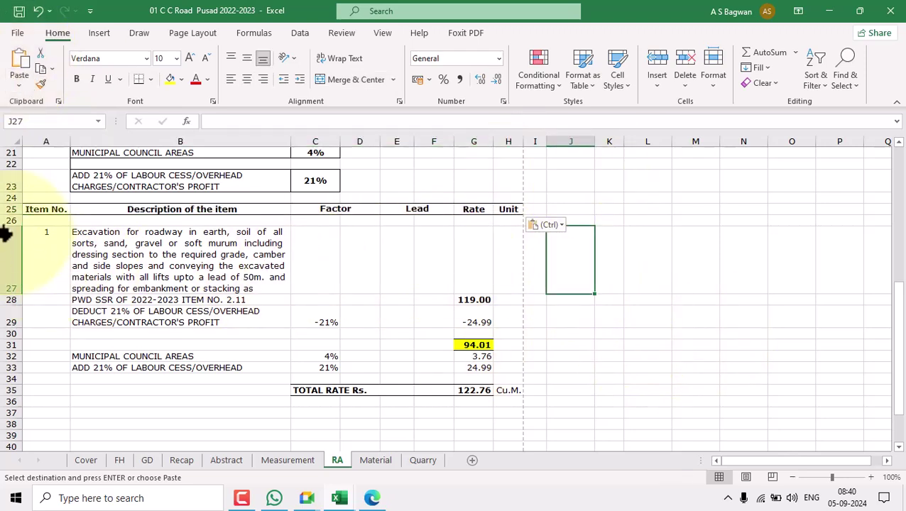
Step: Check the item number, description, factor, lead, rate and unit headings against the excavation item's entries and total rate
left_click(52, 210)
left_click(57, 261)
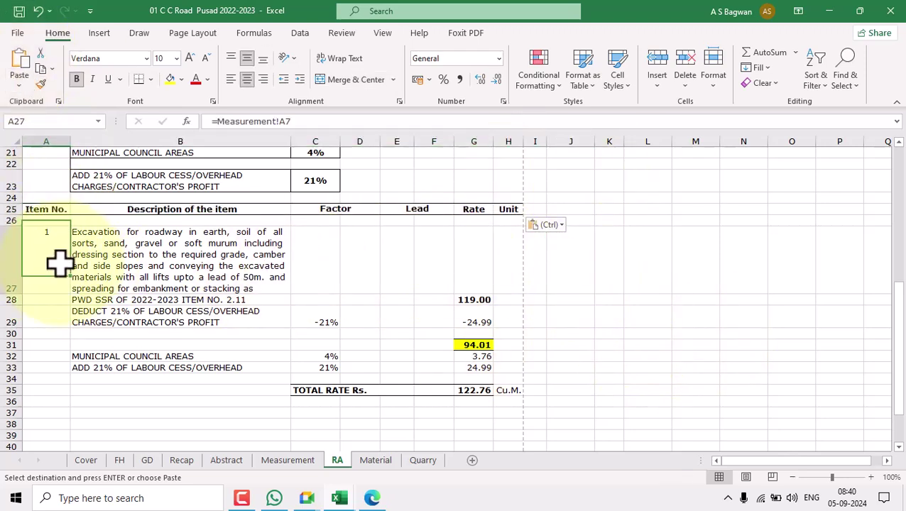
left_click(235, 212)
left_click(240, 268)
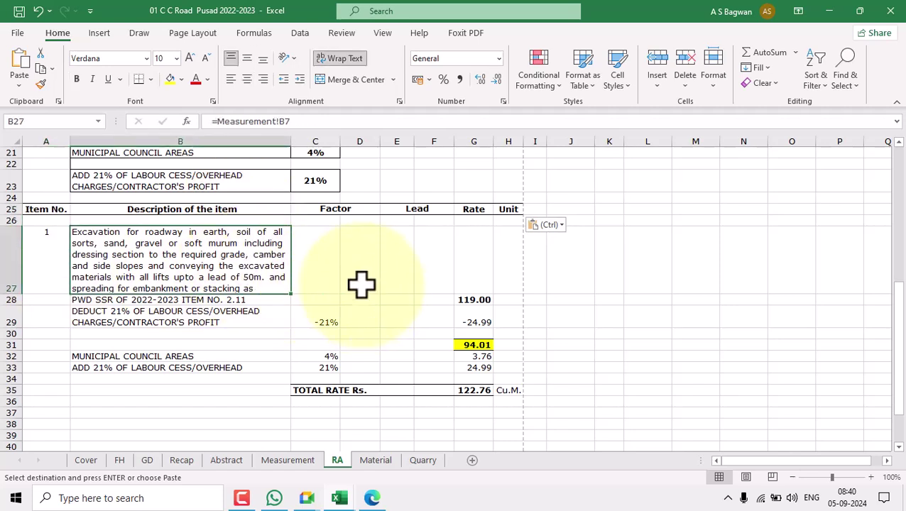
left_click(341, 208)
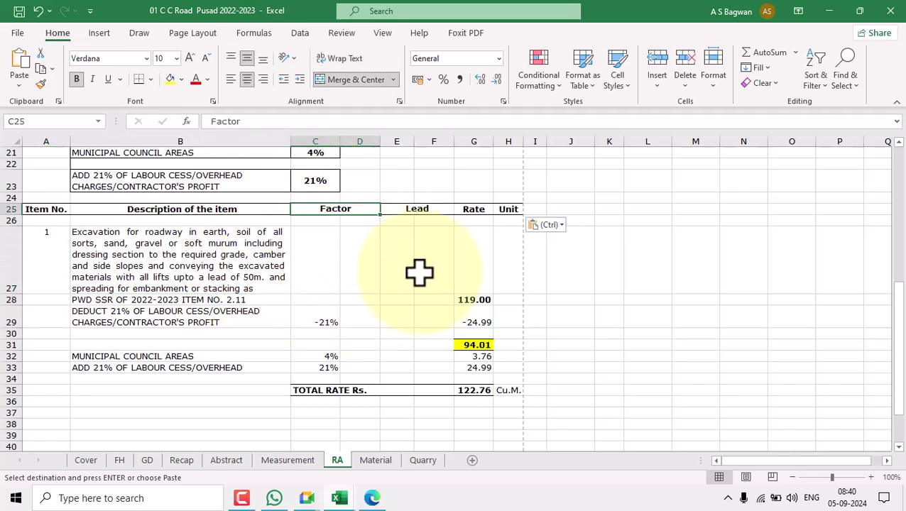
left_click(412, 207)
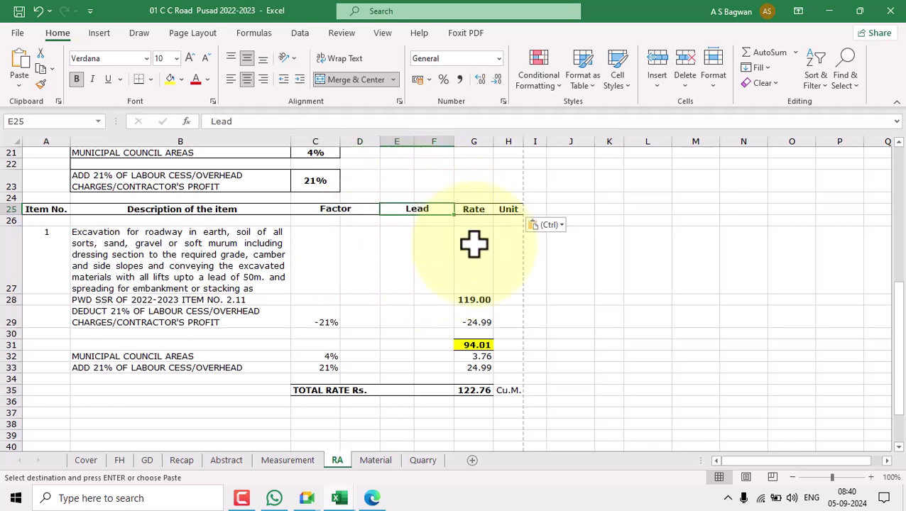
left_click(470, 208)
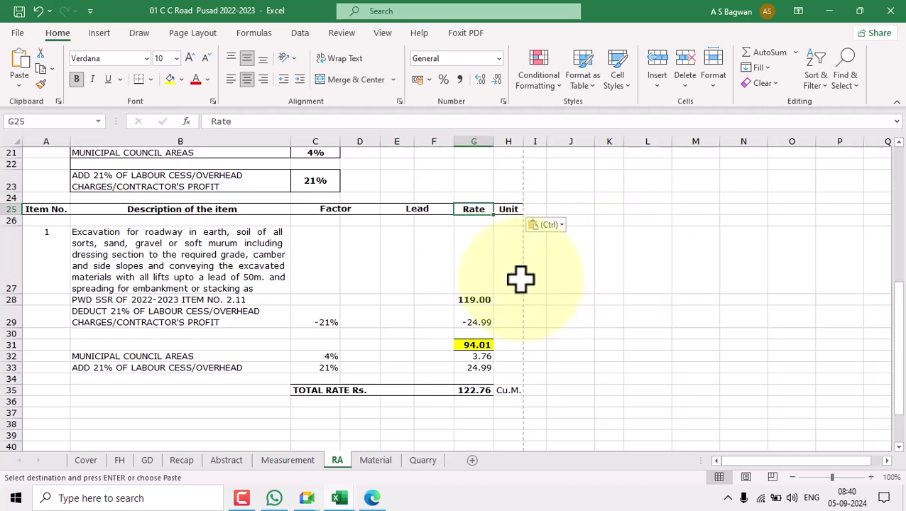
left_click(475, 300)
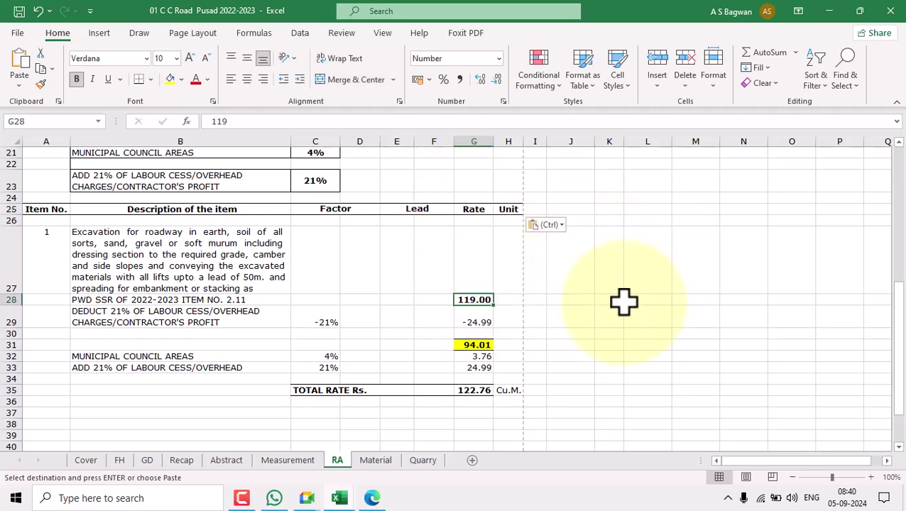
left_click(473, 389)
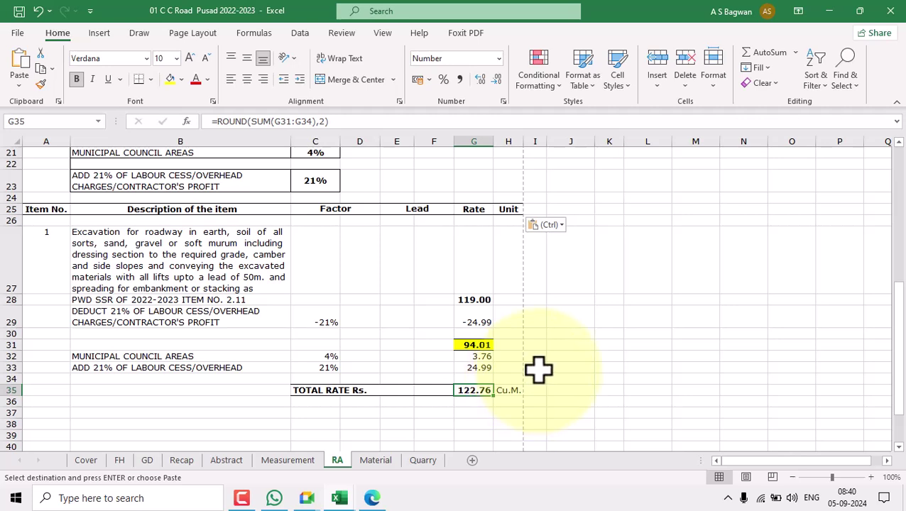
left_click(510, 208)
left_click(513, 390)
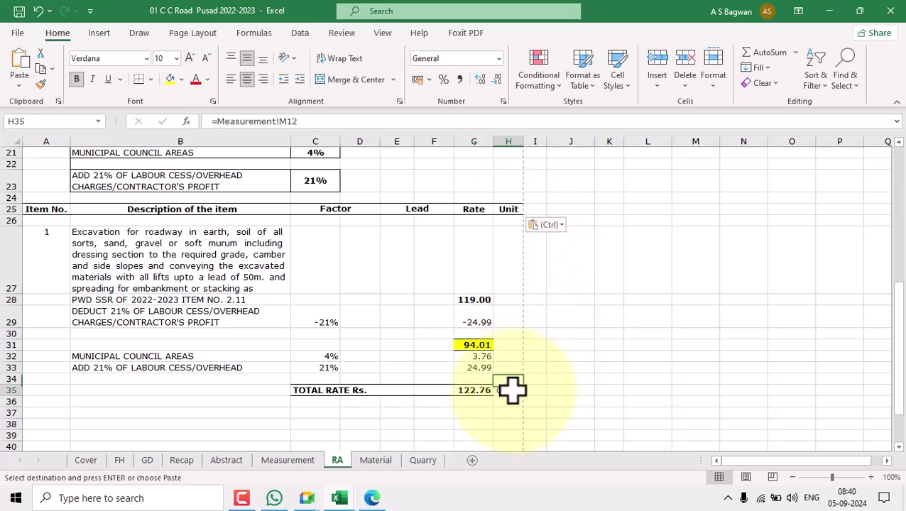
Step: Compare the item header row 25 with the material table in rows 3 to 14
scroll(105, 293, "up", 2)
left_click_drag(51, 293, 522, 299)
scroll(167, 212, "up", 5)
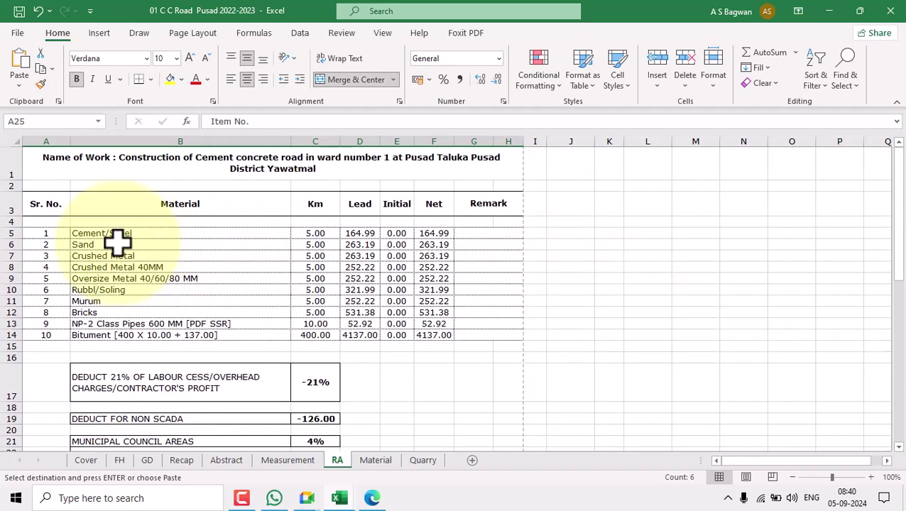
left_click_drag(47, 208, 525, 343)
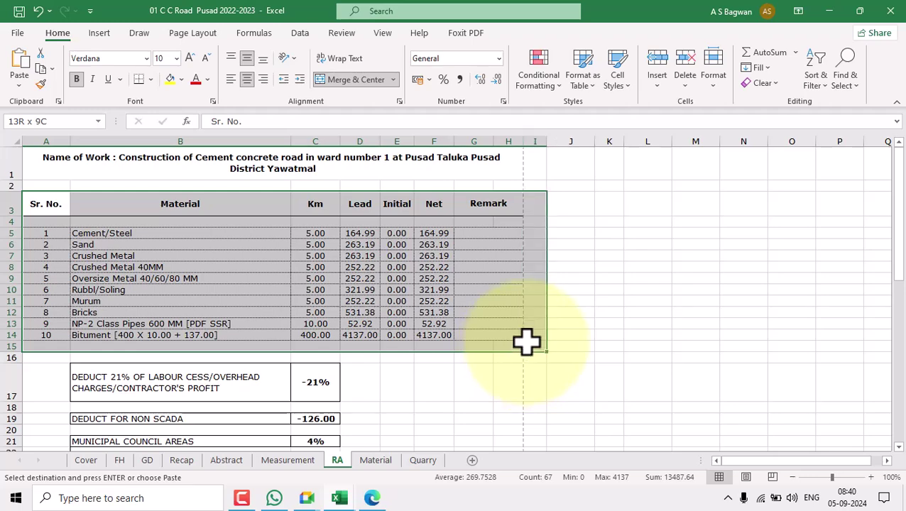
scroll(610, 320, "down", 4)
left_click(553, 346)
scroll(441, 345, "down", 2)
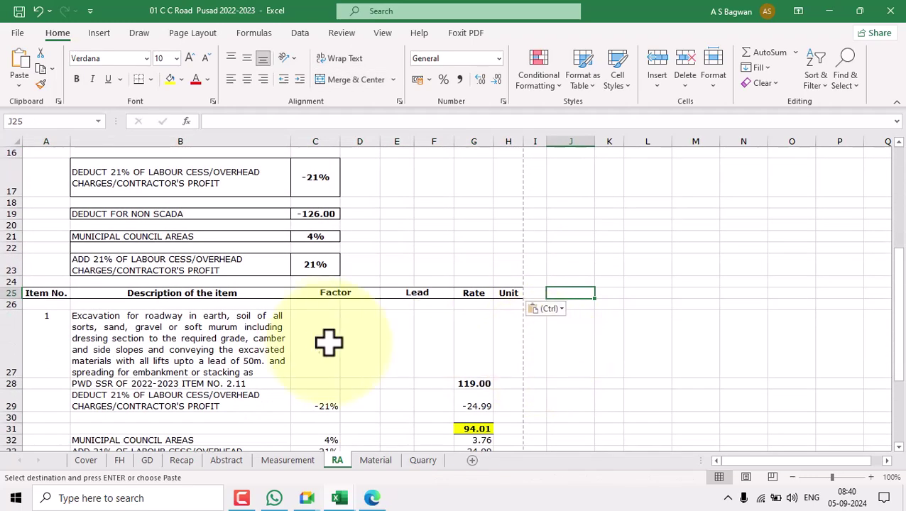
scroll(331, 343, "down", 2)
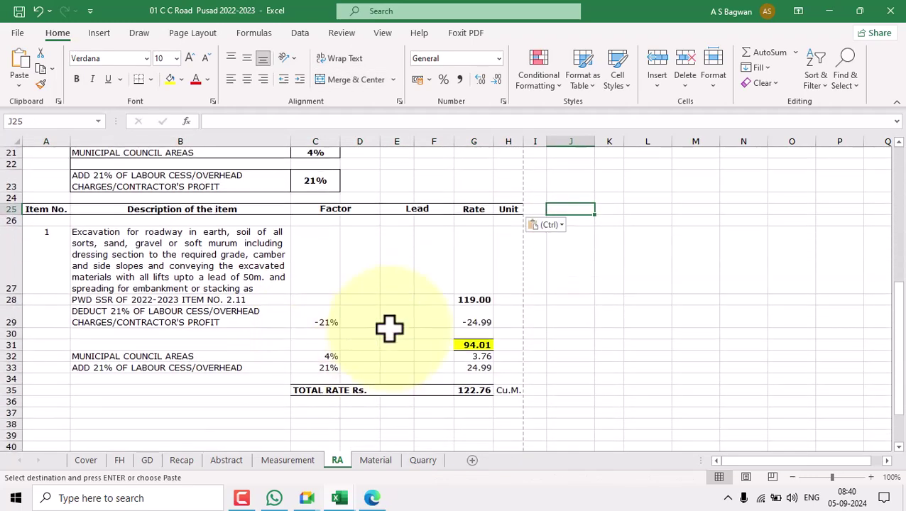
Step: Insert two blank rows above the item header row, and select cell C25
left_click(329, 198)
left_click(654, 264)
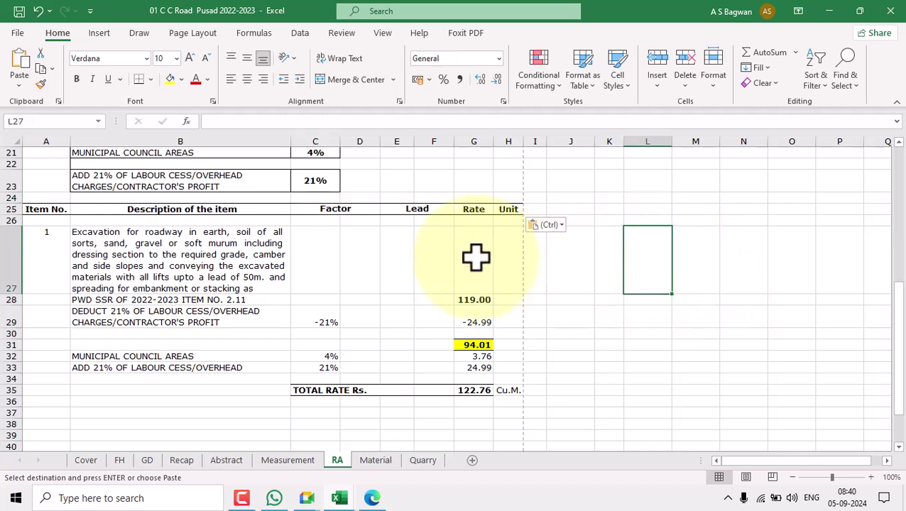
left_click(472, 211)
left_click_drag(474, 218, 474, 220)
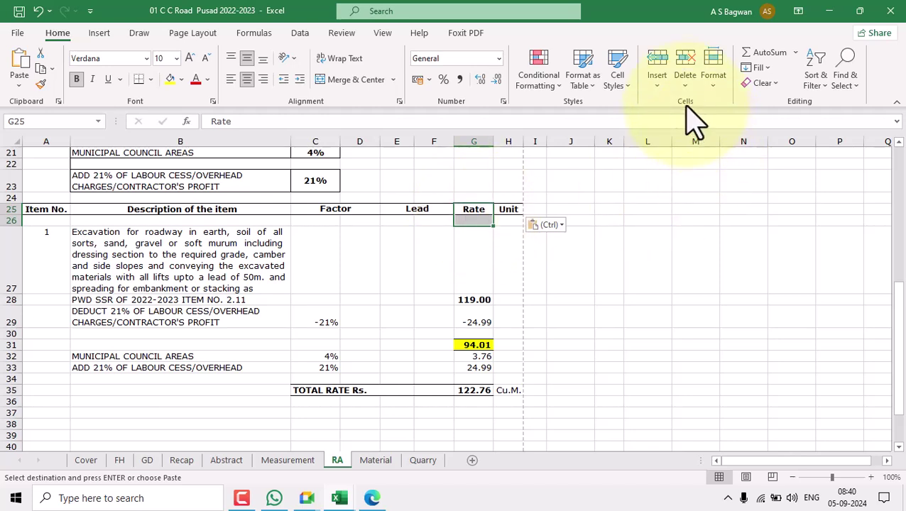
left_click(658, 79)
left_click(692, 126)
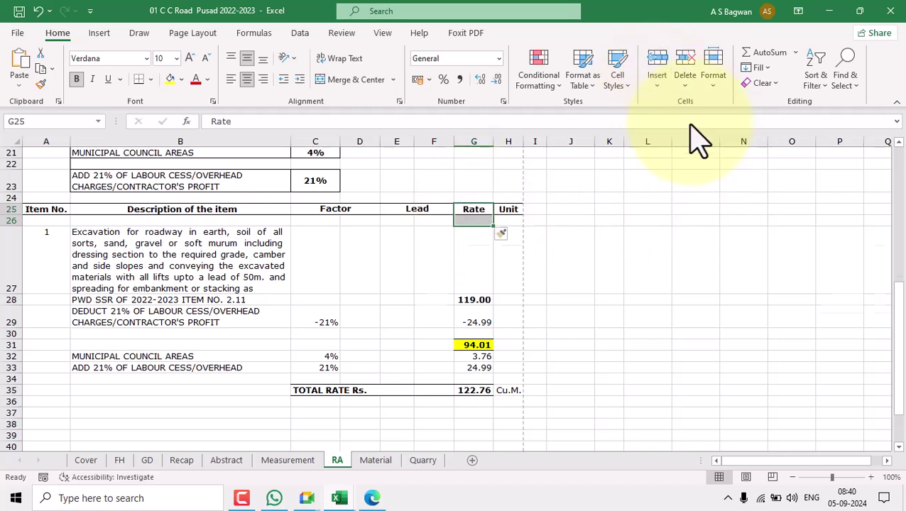
left_click(743, 223)
left_click(317, 209)
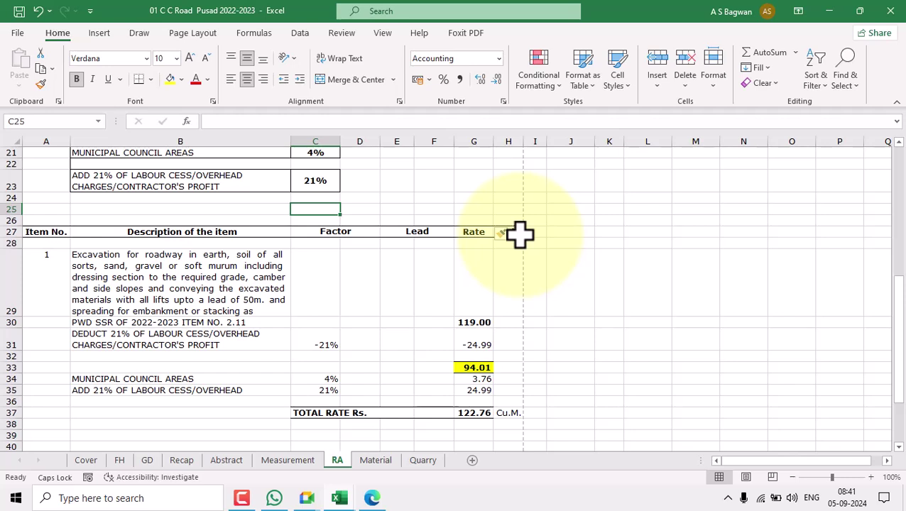
Step: Enter the heading "RATE ANALYSIS PWD SSR OF 2022-2023" in cell C25 of the RA sheet
type("RATE ANALYSIS SSR OF 2022-2023")
type("PWD SSR OF 2022-2023")
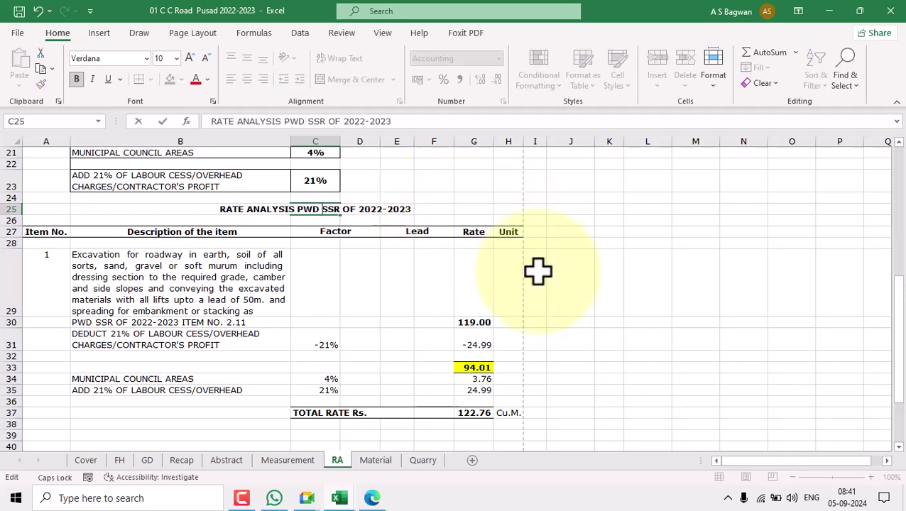
left_click(653, 250)
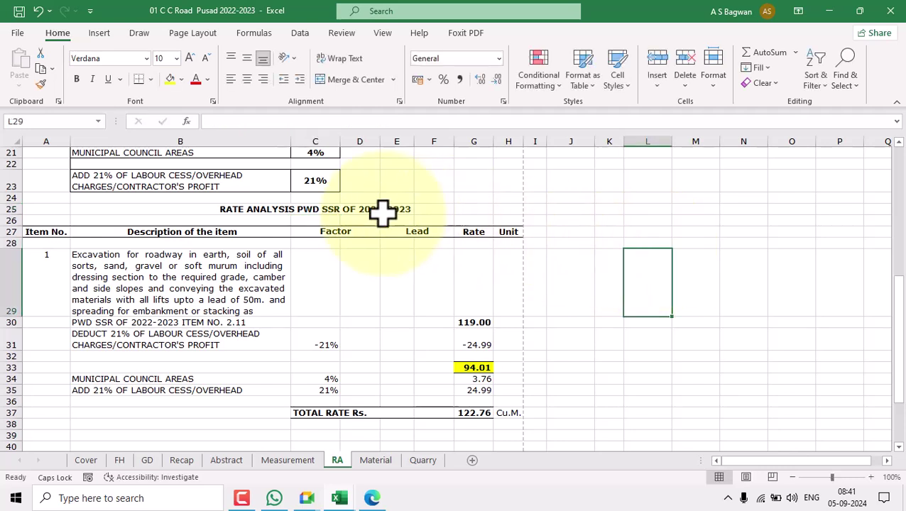
Step: Merge and centre the rate analysis heading across C25:H25 with wrapped text, and make row 25 taller
left_click(308, 207)
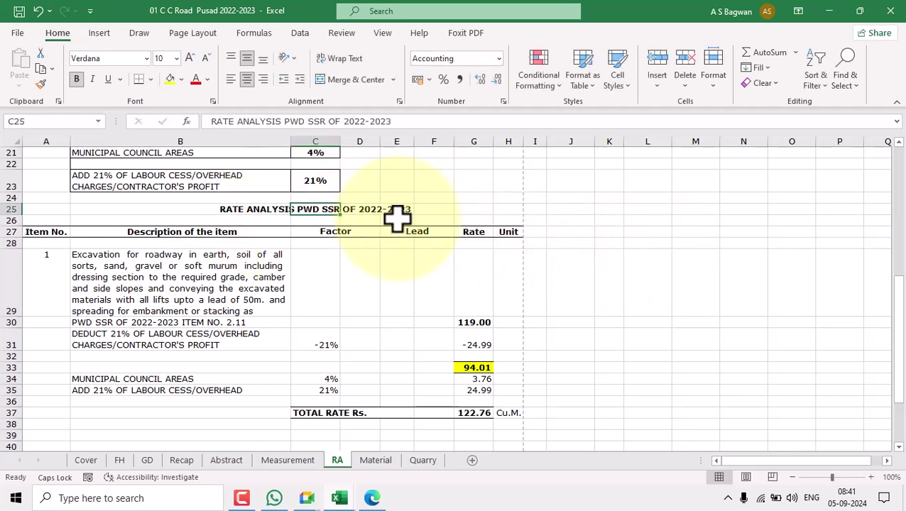
left_click(511, 206, "shift")
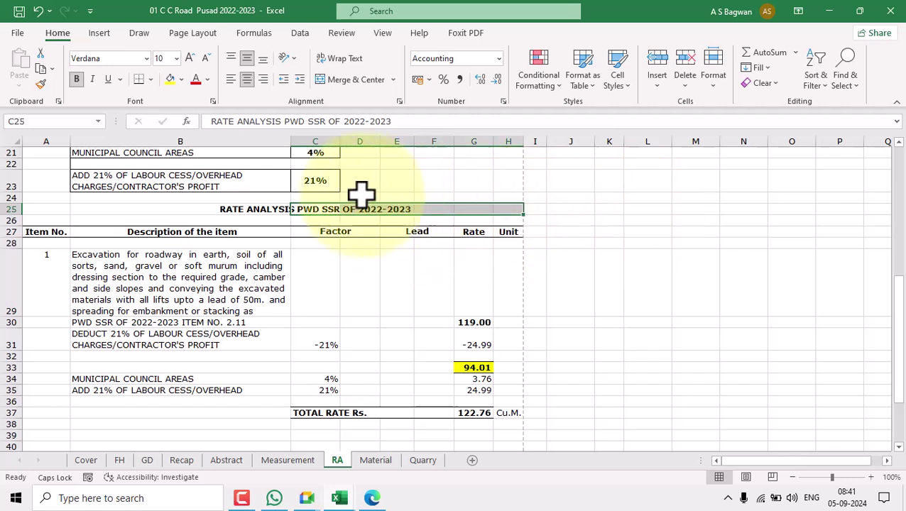
left_click(334, 78)
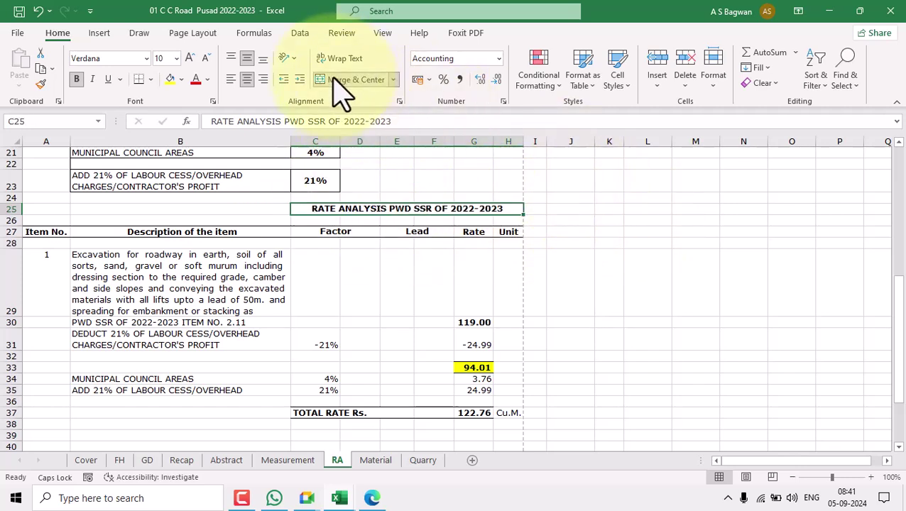
left_click(339, 58)
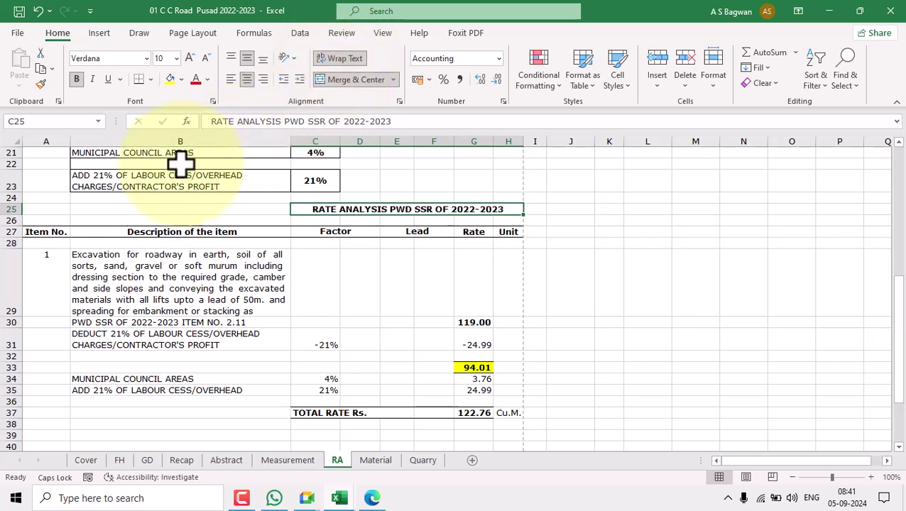
left_click_drag(13, 211, 14, 221)
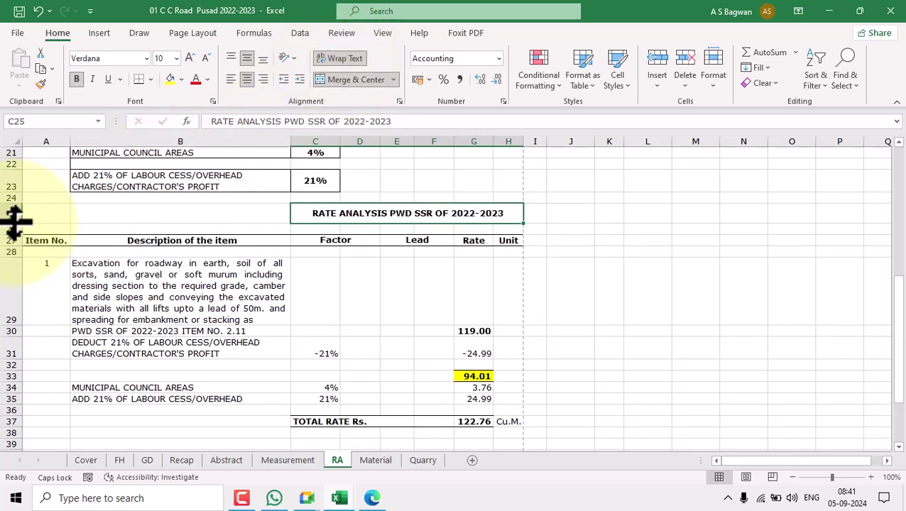
Step: Give the merged rate analysis heading a yellow fill and an outside border
left_click(170, 79)
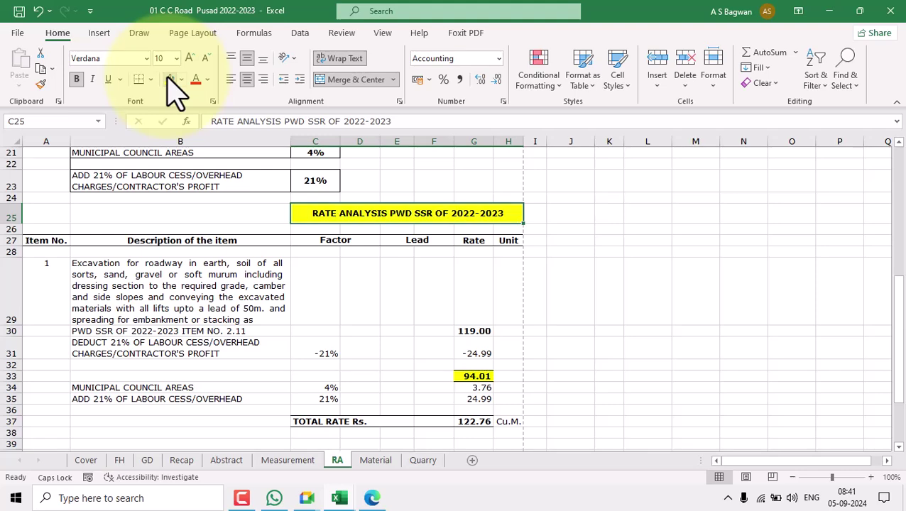
left_click(150, 79)
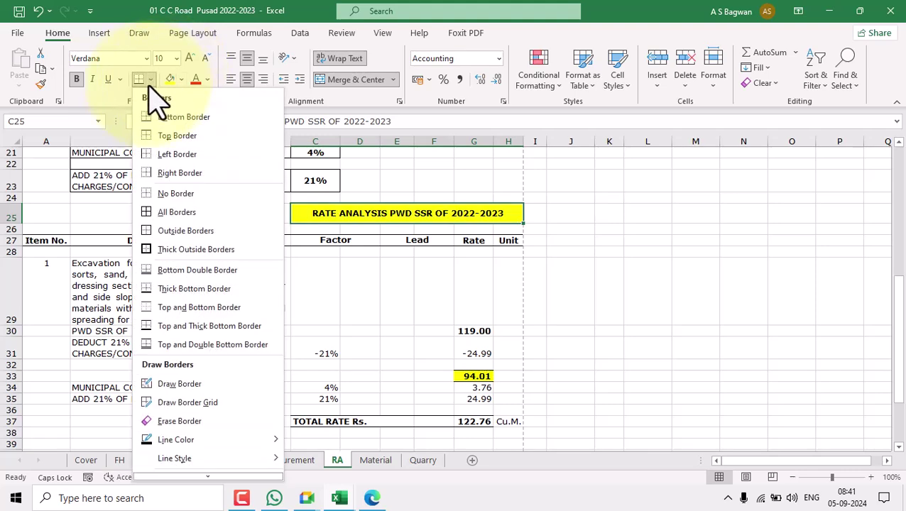
left_click(176, 233)
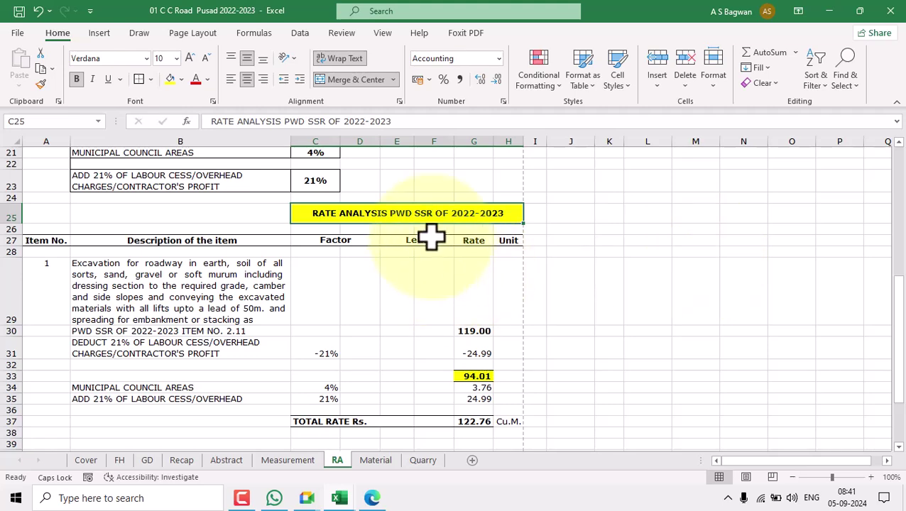
Step: Review the RA sheet's factors block, material lead table, name of work and the excavation item's rate analysis
scroll(532, 247, "up", 2)
scroll(247, 309, "up", 3)
left_click_drag(251, 298, 299, 368)
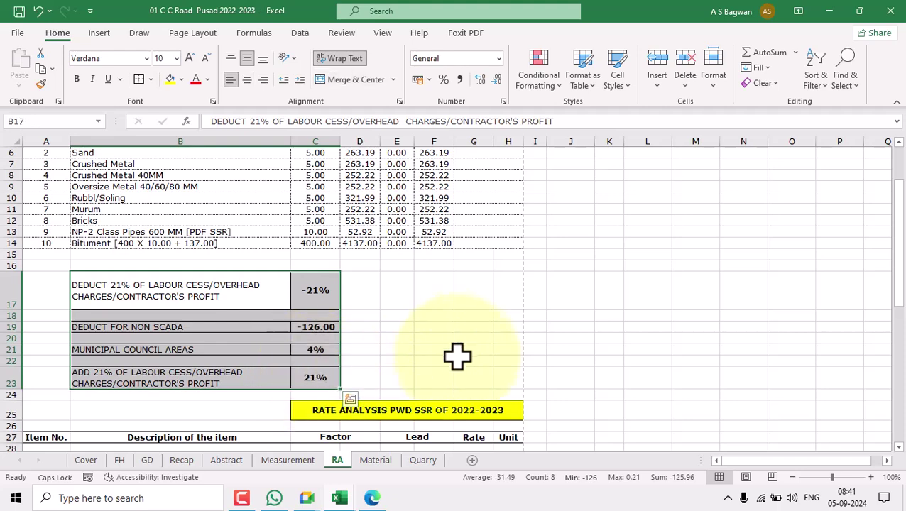
scroll(344, 308, "up", 2)
left_click_drag(61, 211, 512, 337)
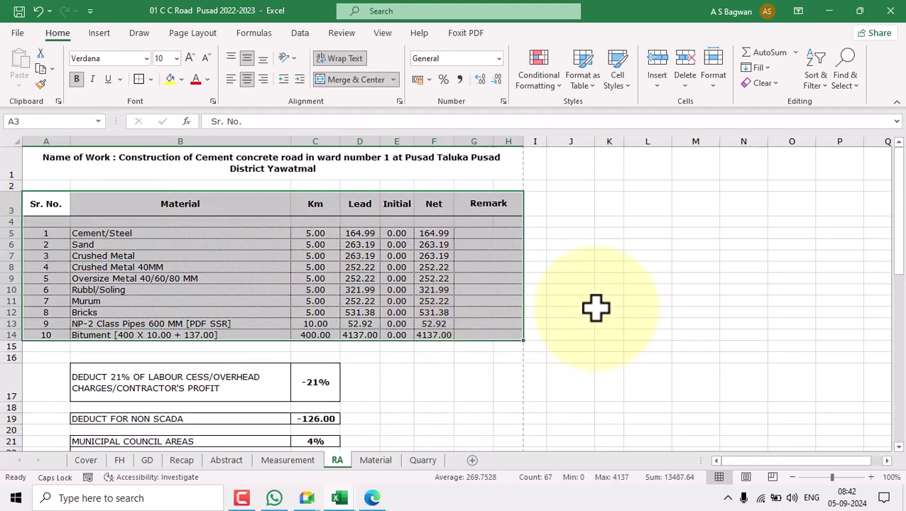
left_click(283, 166)
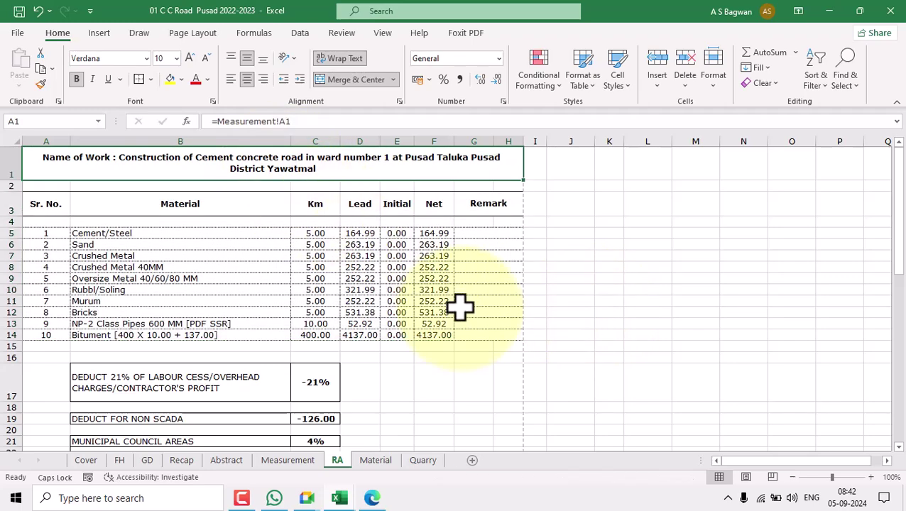
scroll(458, 310, "down", 3)
scroll(458, 311, "down", 5)
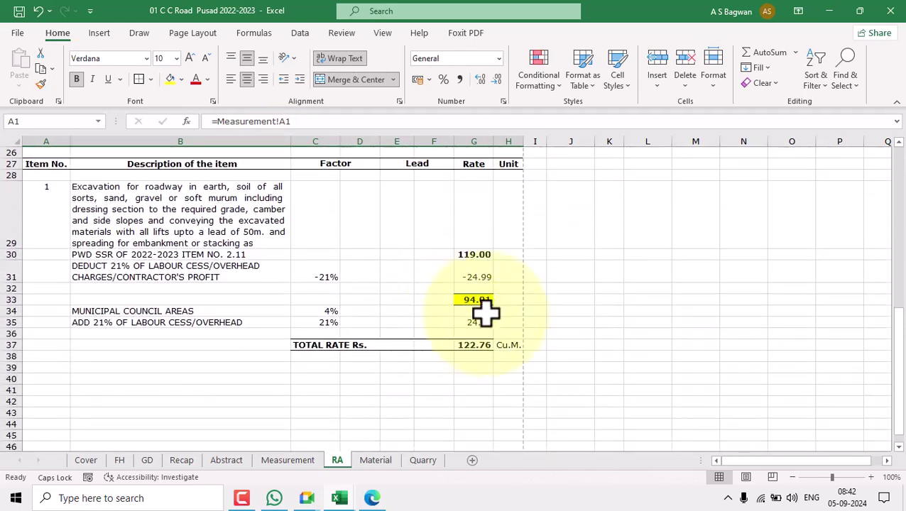
left_click_drag(45, 206, 512, 346)
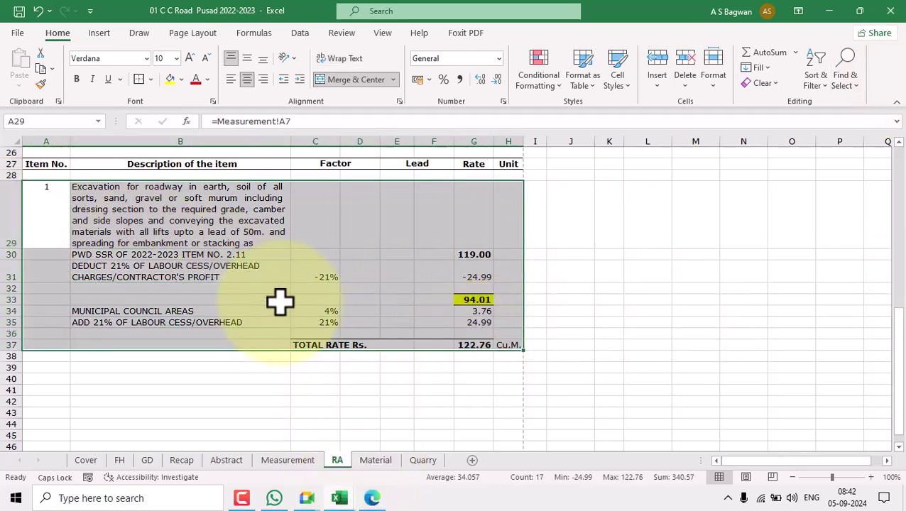
left_click(215, 218)
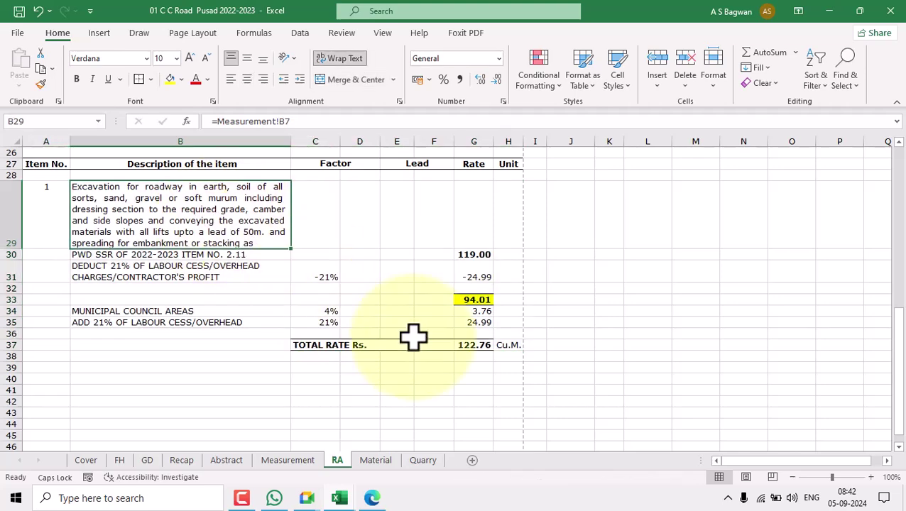
Step: Compare the Pusad workbook's Abstract sheet with the Abstract sheet in the C C Road Base 2022-2023 workbook
left_click(376, 461)
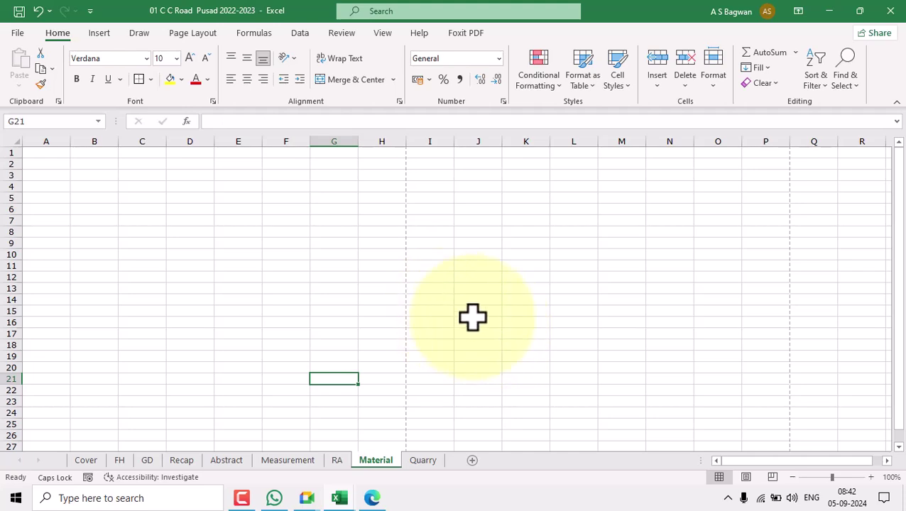
left_click(227, 462)
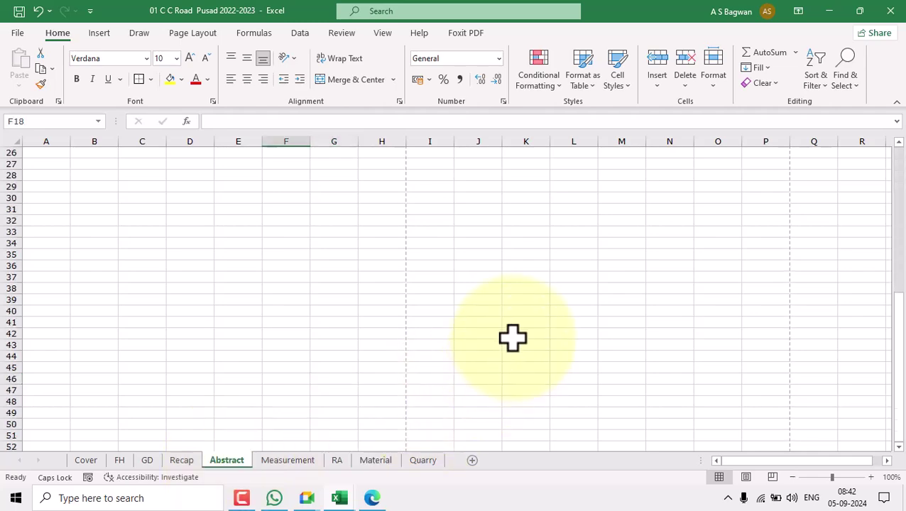
mouse_move(344, 504)
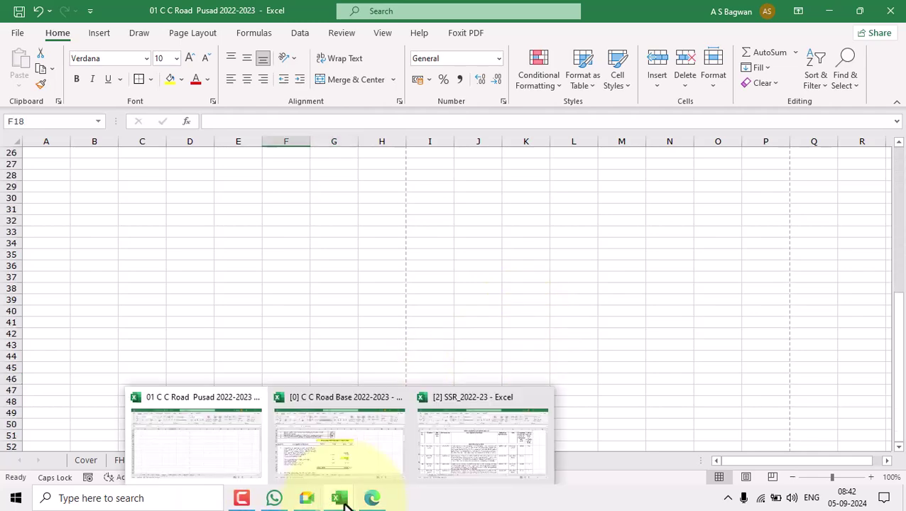
left_click(335, 459)
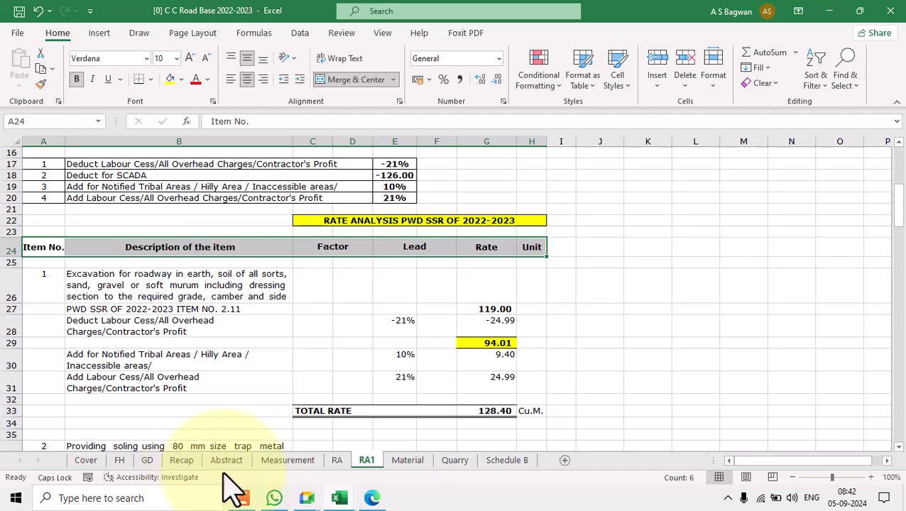
left_click(226, 462)
scroll(334, 299, "up", 20)
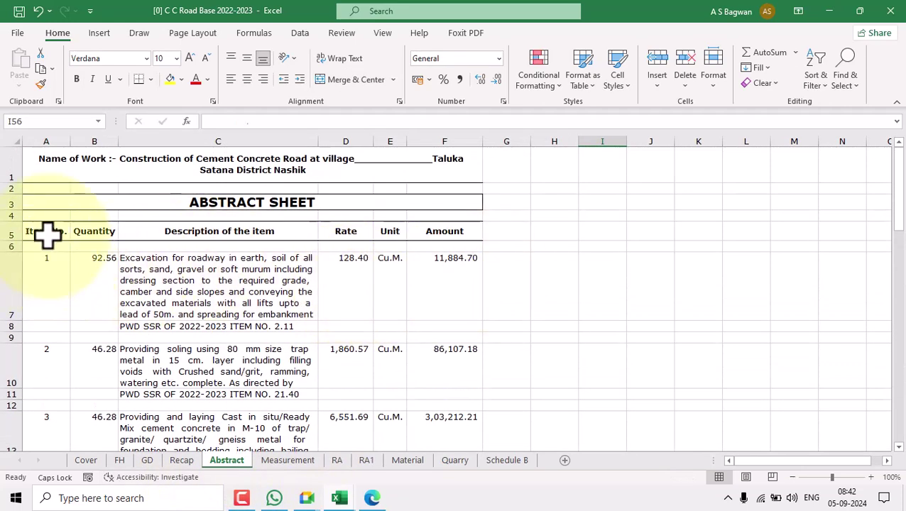
Step: Examine the reference abstract's item number, quantity, description, rate, unit and amount headings against the first item's entries
left_click(91, 234)
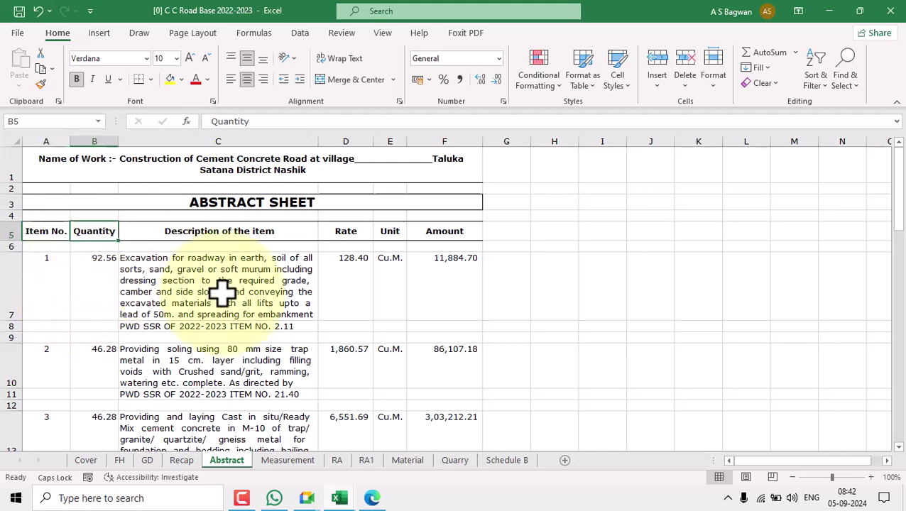
left_click(208, 238)
left_click(352, 231)
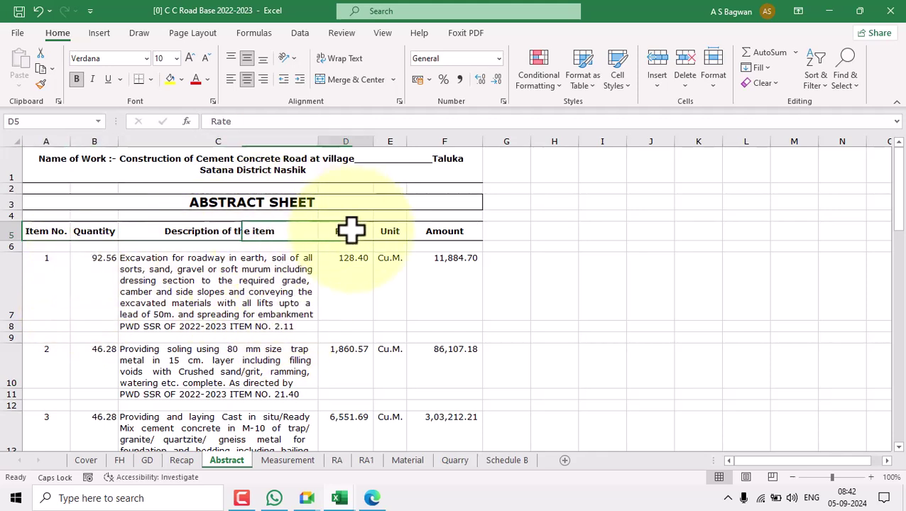
left_click(402, 240)
left_click(439, 240)
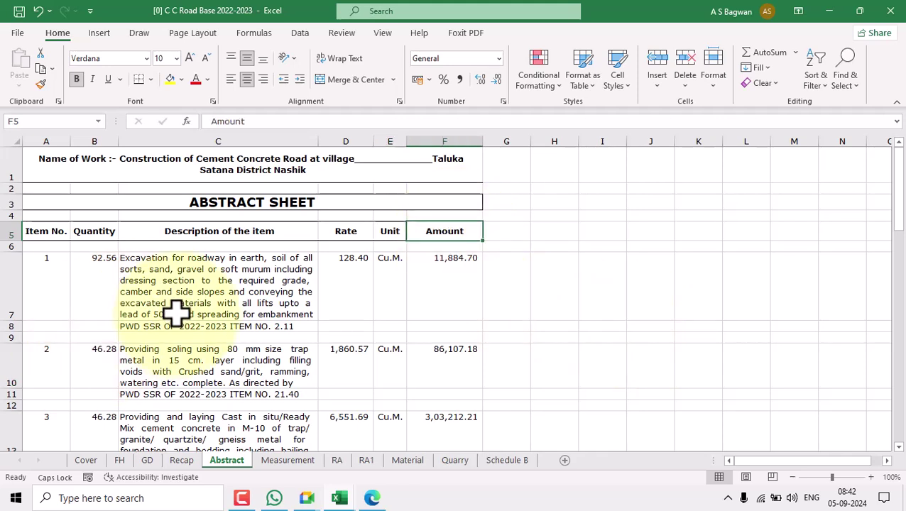
left_click_drag(41, 231, 40, 283)
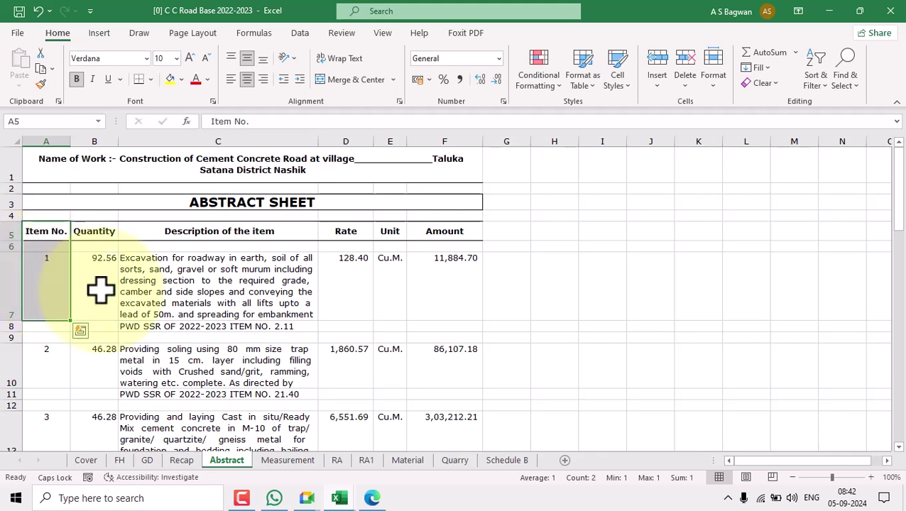
left_click(95, 234)
left_click_drag(200, 237, 206, 292)
left_click_drag(346, 237, 349, 298)
left_click(393, 234)
left_click_drag(393, 233, 390, 298)
left_click_drag(465, 229, 454, 298)
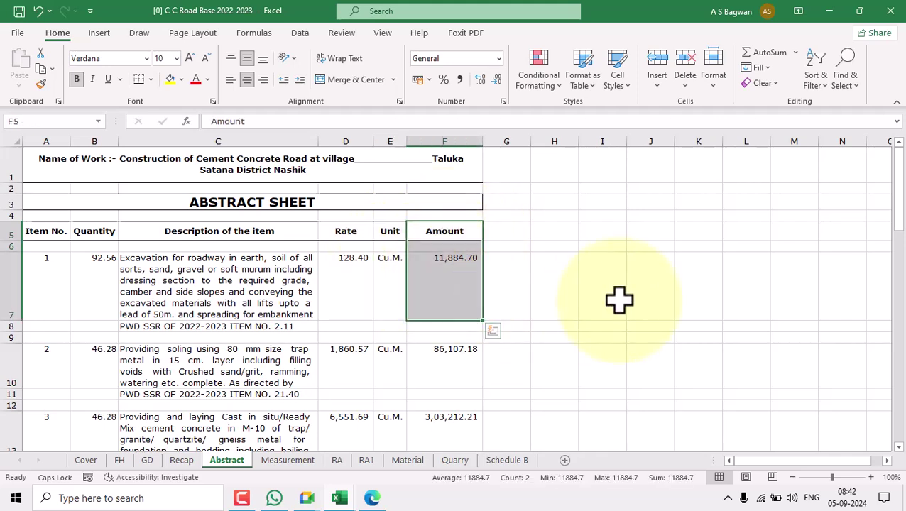
left_click(91, 238)
left_click(341, 239)
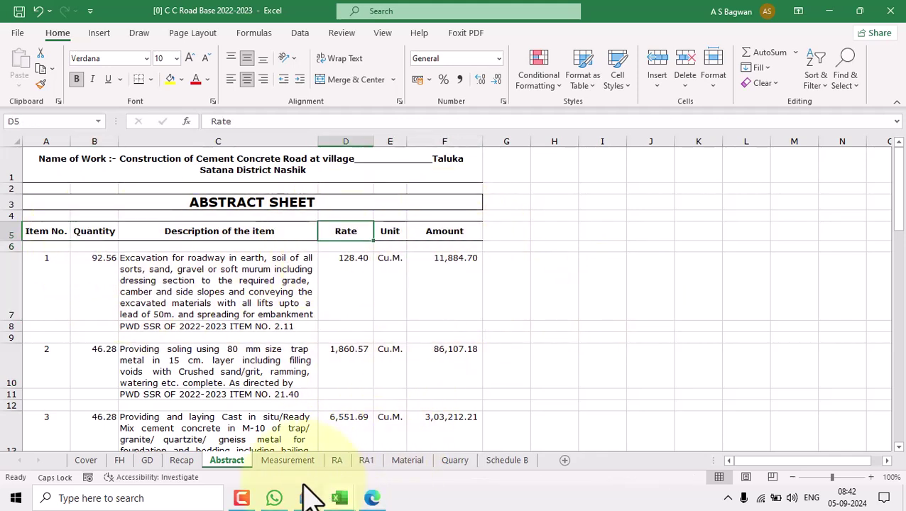
Step: Return to the Pusad workbook's Abstract sheet and enter the heading "Item No." in A8
mouse_move(340, 498)
left_click(198, 446)
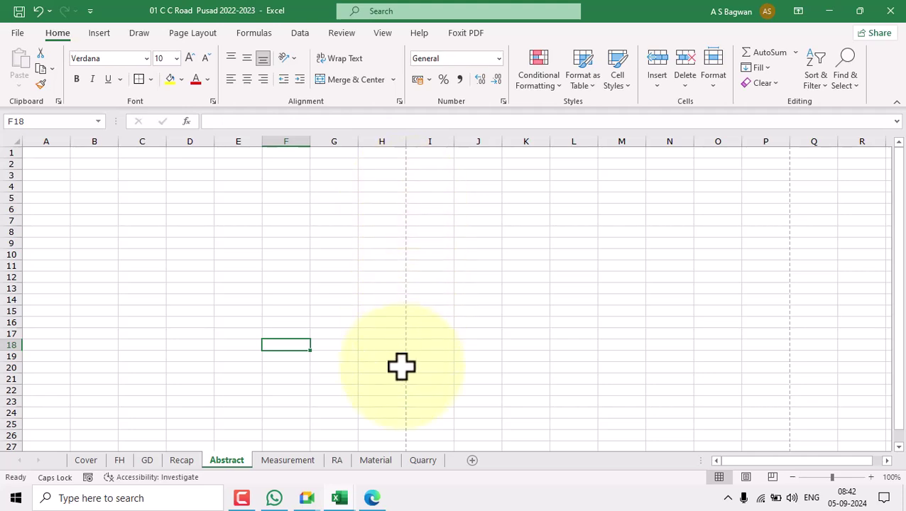
left_click_drag(52, 162, 53, 272)
left_click(54, 155)
left_click_drag(52, 154, 52, 269)
left_click(279, 277)
left_click(39, 232)
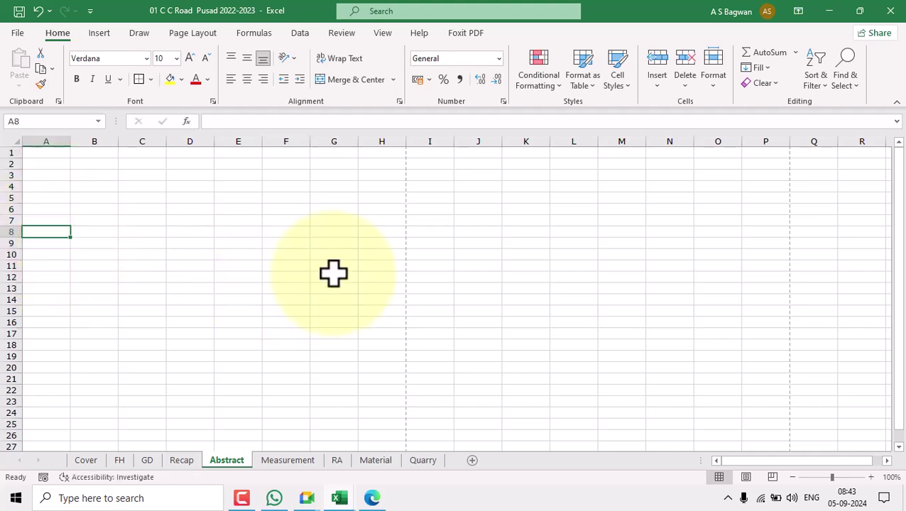
type("Item No.")
key("Tab")
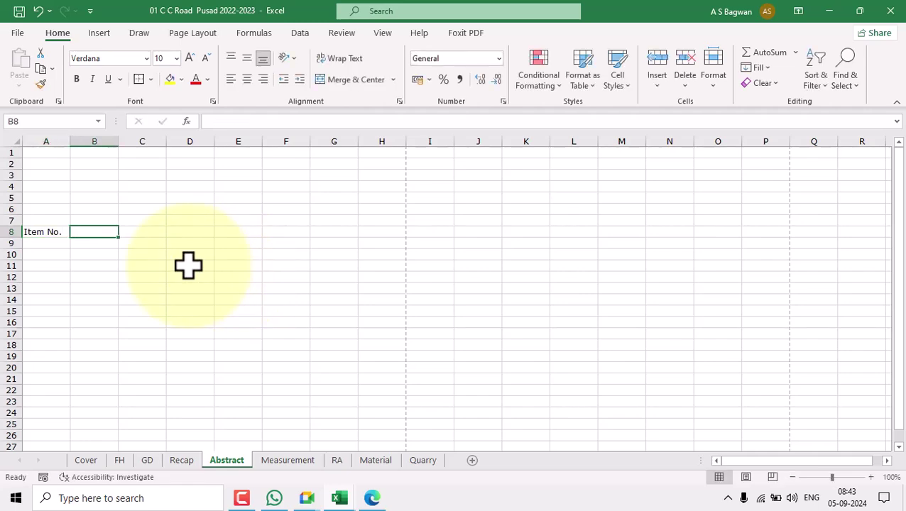
Step: Switch to the SSR_2022-23 workbook and copy the heading text "Description of the item" from E2
mouse_move(341, 499)
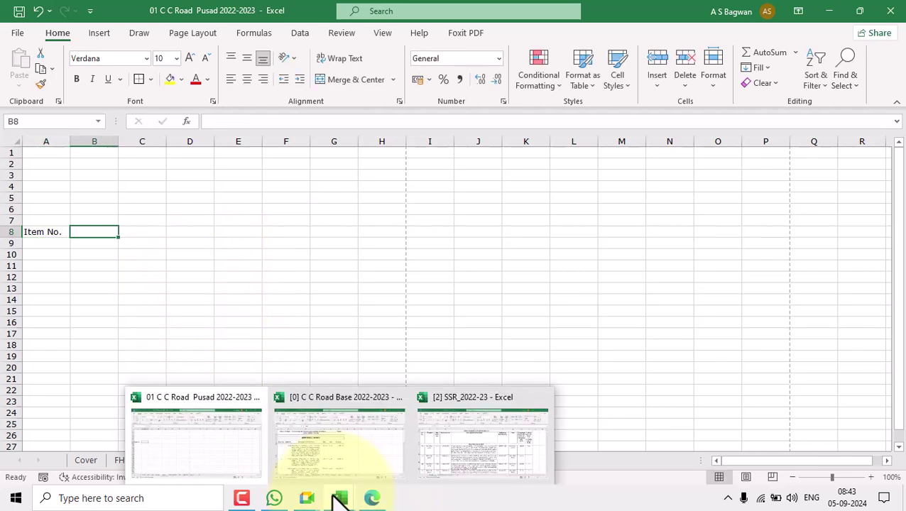
left_click(465, 454)
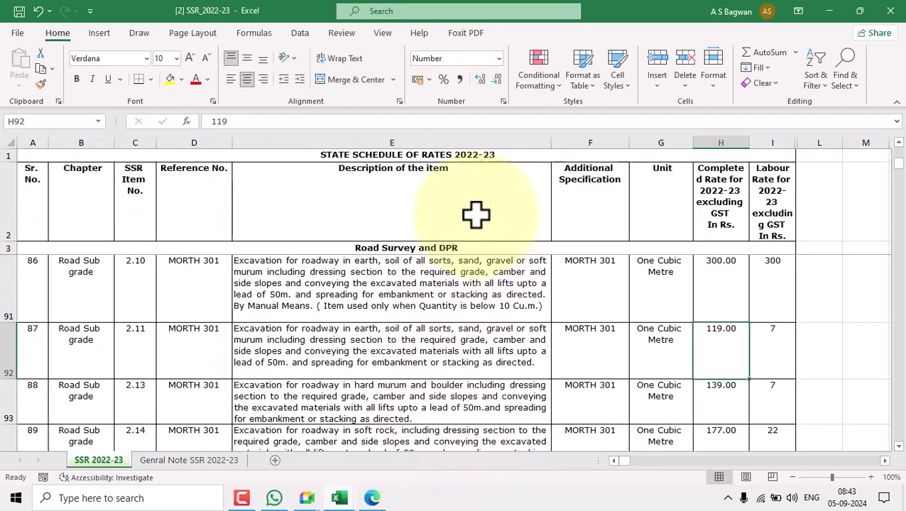
left_click(490, 173)
double_click(481, 172)
left_click_drag(482, 172, 324, 172)
key("ctrl+c")
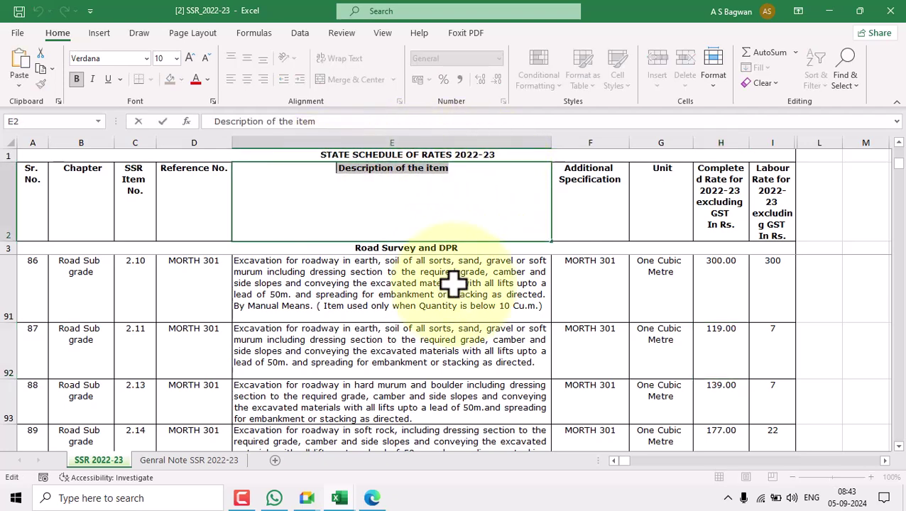
Step: Paste the copied heading into B8 of the Pusad workbook's Abstract sheet and autofit column B to it
left_click(206, 434)
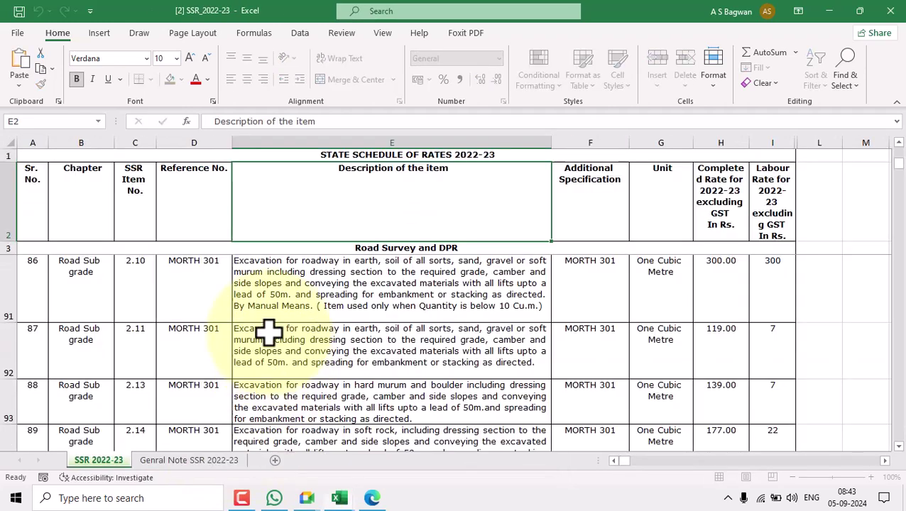
double_click(94, 238)
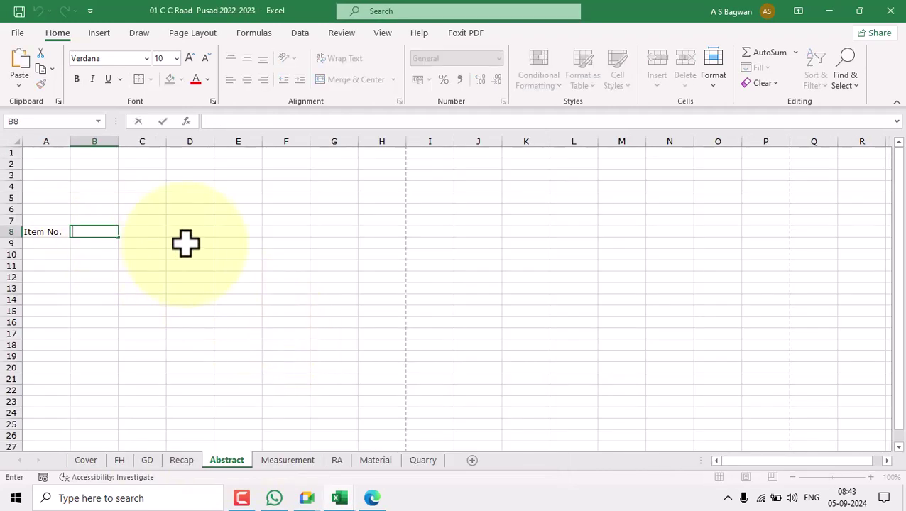
key("ctrl+v")
left_click(135, 306)
left_click(95, 232)
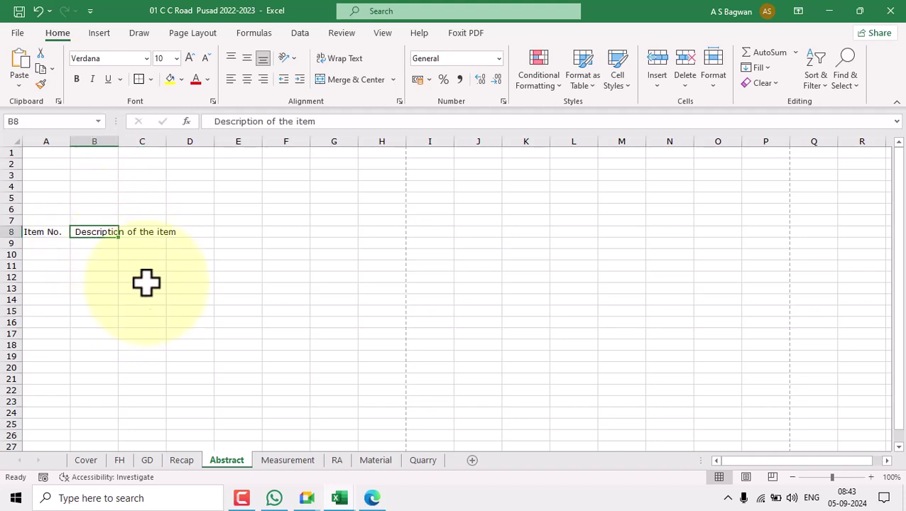
double_click(118, 142)
left_click(217, 311)
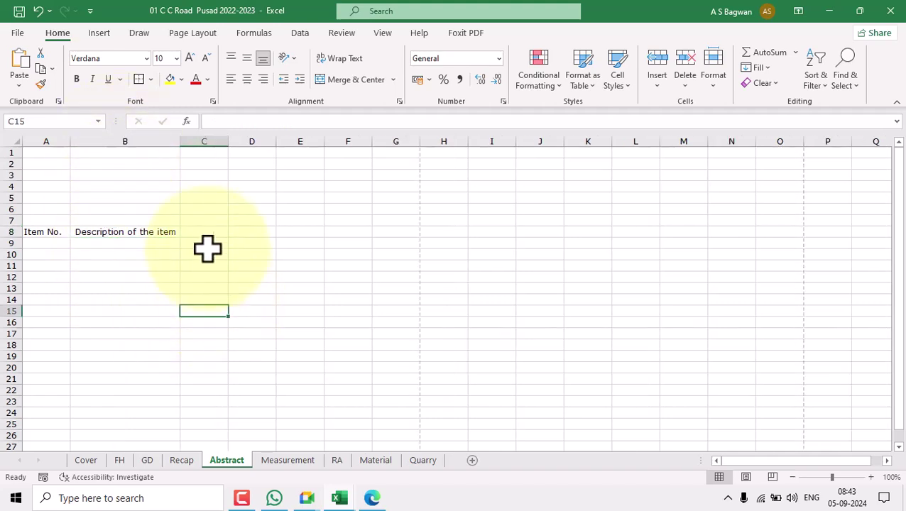
Step: Enter the headings "Quantity", "Rate", "Unit" and "Amount" in C8 to F8
left_click(208, 231)
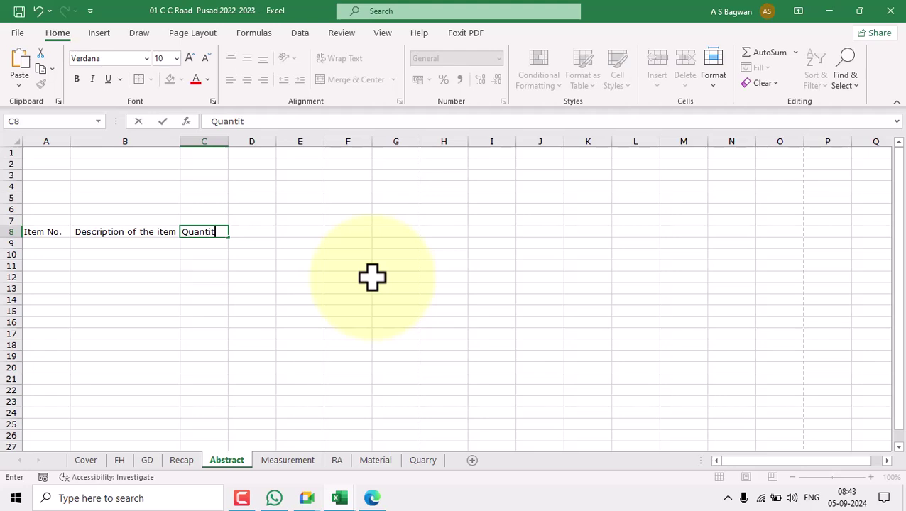
key("Tab")
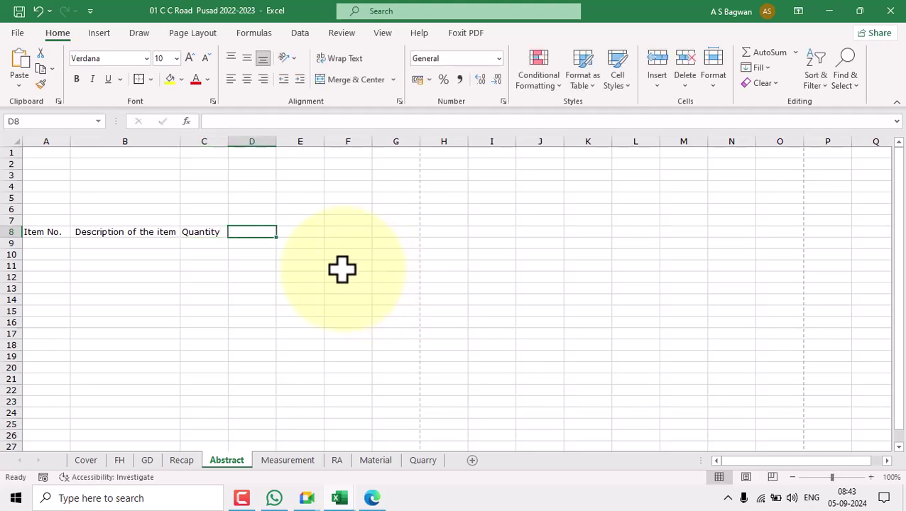
type("Rat")
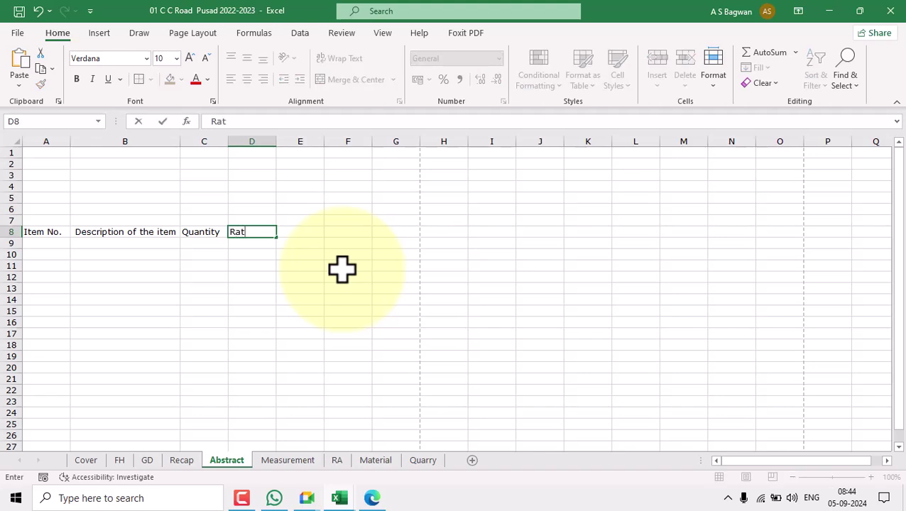
type("e")
key("Tab")
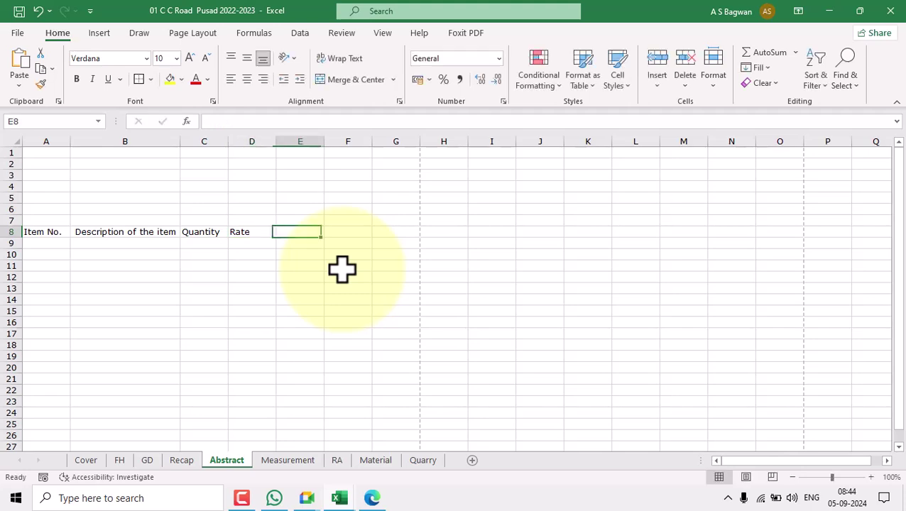
type("Unit")
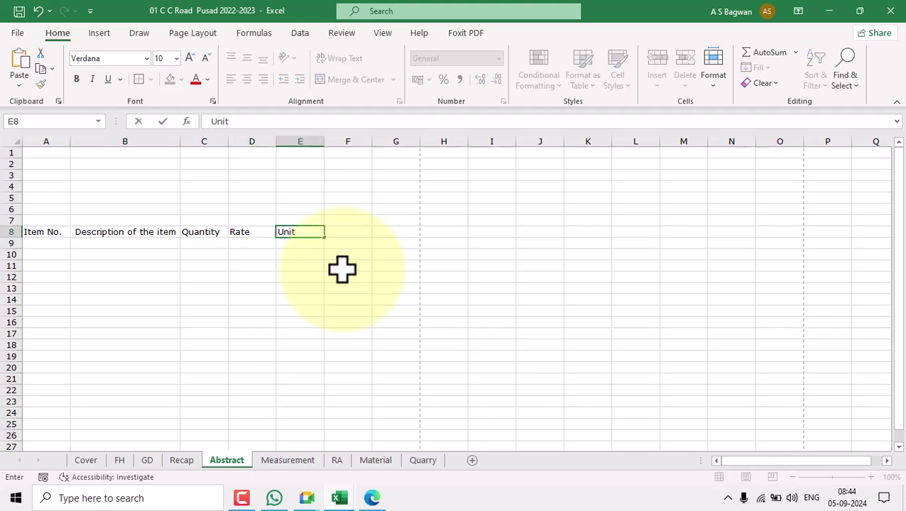
key("Tab")
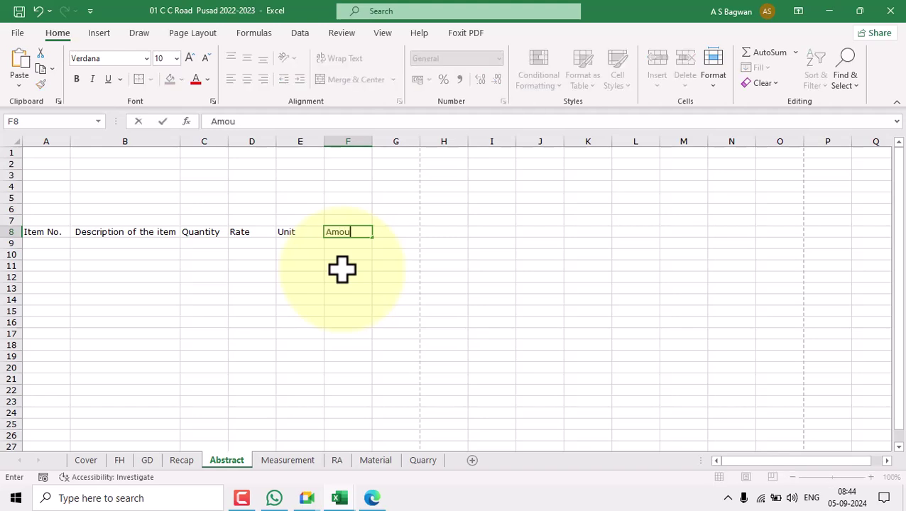
type("Amount")
key("Tab")
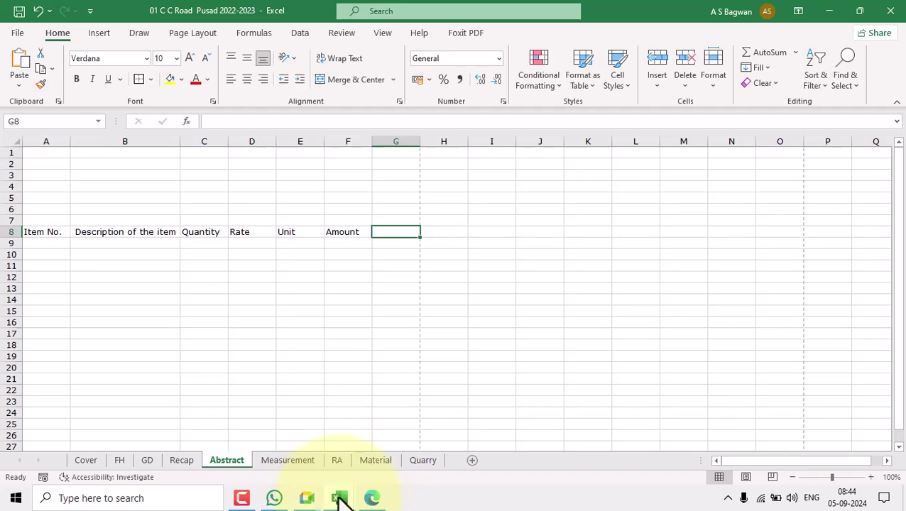
Step: Check the column headings in row 5 of the C C Road Base 2022-2023 workbook's Abstract sheet from item number to amount
mouse_move(339, 498)
left_click(365, 455)
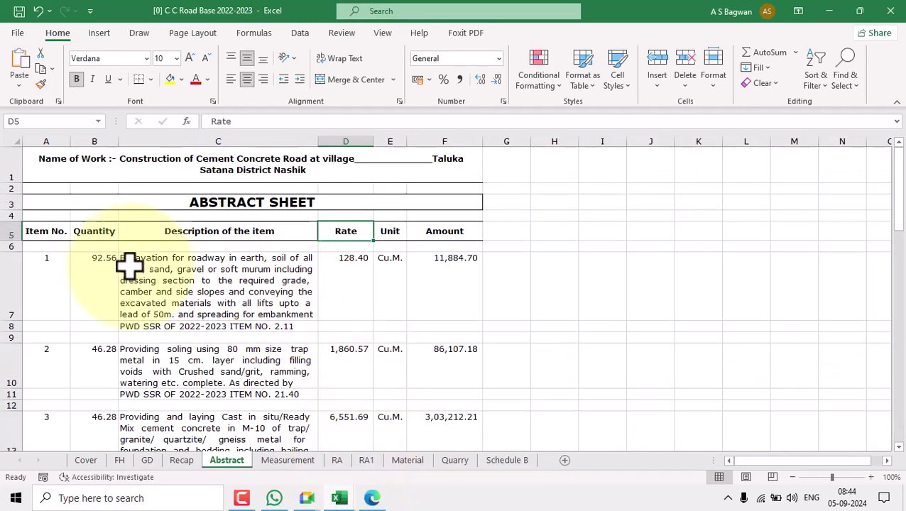
left_click(44, 229)
left_click(91, 229)
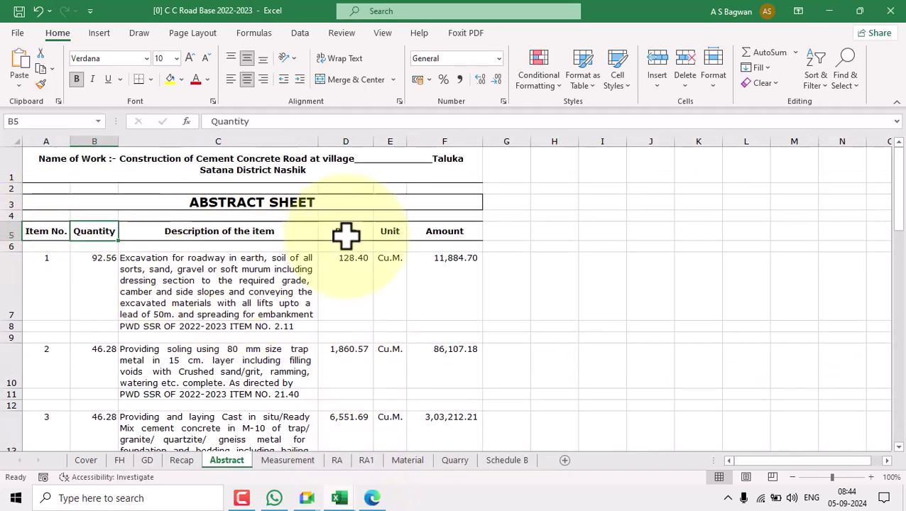
left_click(349, 232)
left_click(242, 234)
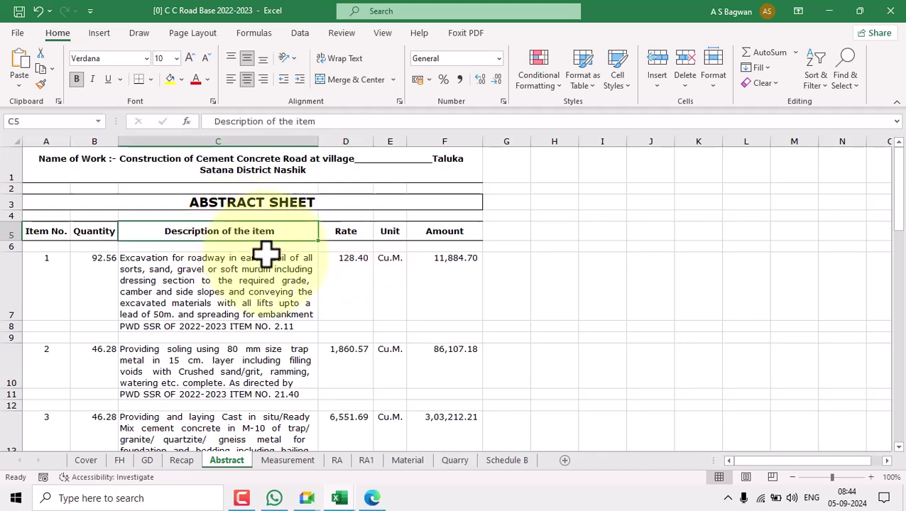
left_click(356, 233)
left_click(395, 232)
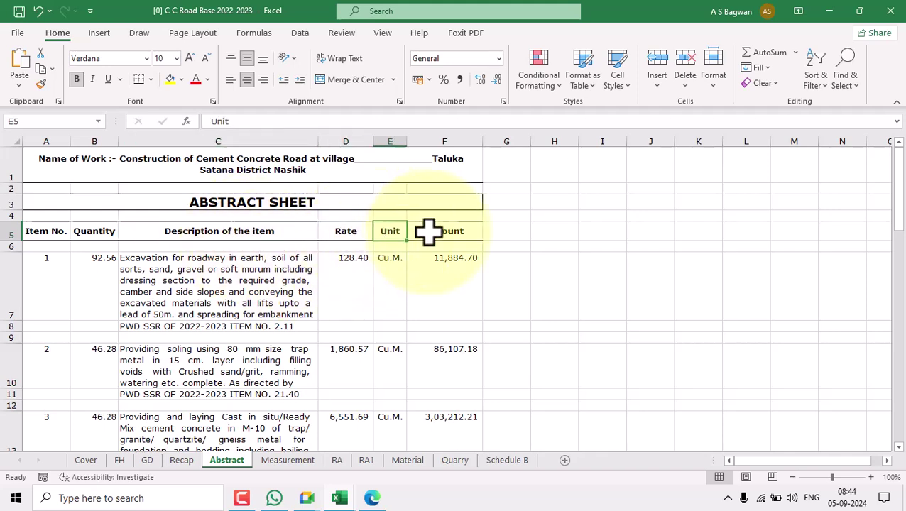
left_click(426, 233)
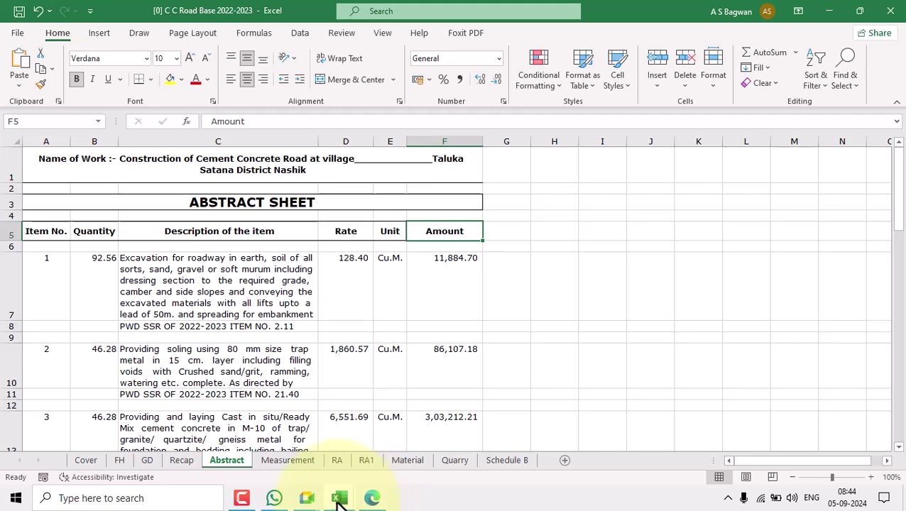
Step: Return to the Pusad workbook's Abstract sheet and widen column B beyond its description heading
mouse_move(340, 504)
left_click(190, 439)
left_click(167, 300)
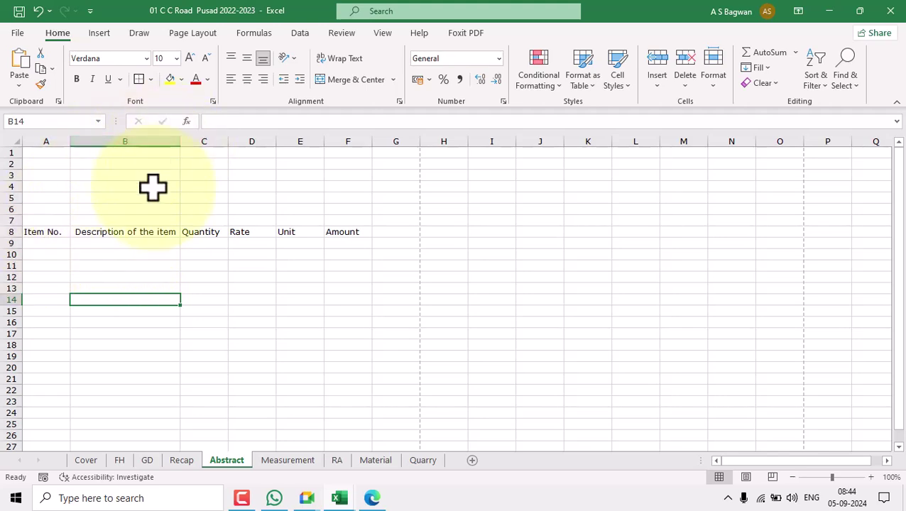
left_click(147, 235)
left_click_drag(181, 143, 213, 153)
left_click(230, 232)
left_click(301, 232)
left_click(333, 232)
left_click(380, 233)
left_click(214, 297)
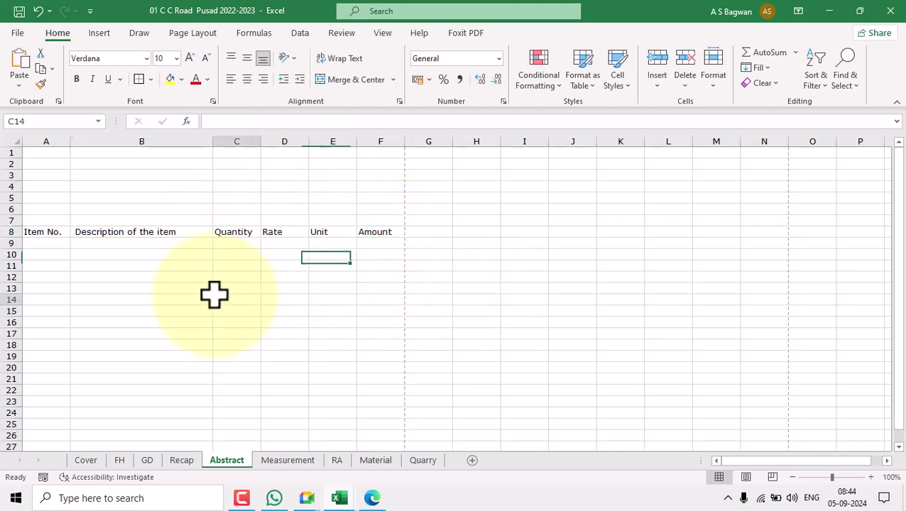
Step: Make the column headings in A8:F8 bold
left_click_drag(41, 231, 383, 234)
left_click(258, 311)
left_click(55, 233)
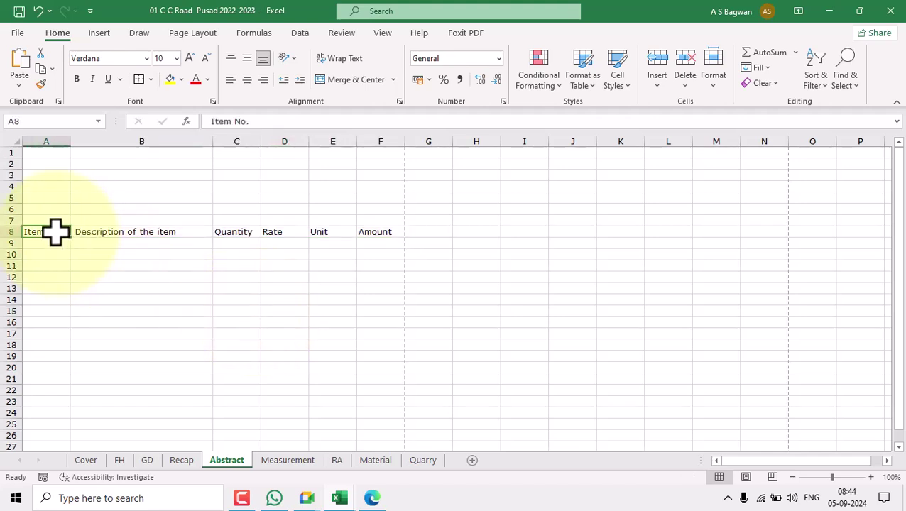
left_click_drag(67, 232, 364, 229)
left_click(76, 81)
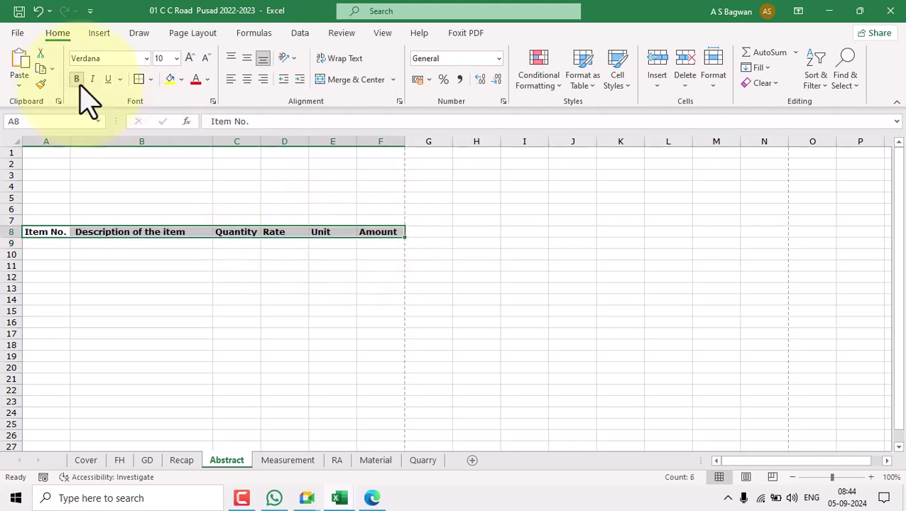
Step: Middle-align the headings in A8:F8 vertically and make row 8 slightly taller than the default height
left_click_drag(18, 238, 20, 274)
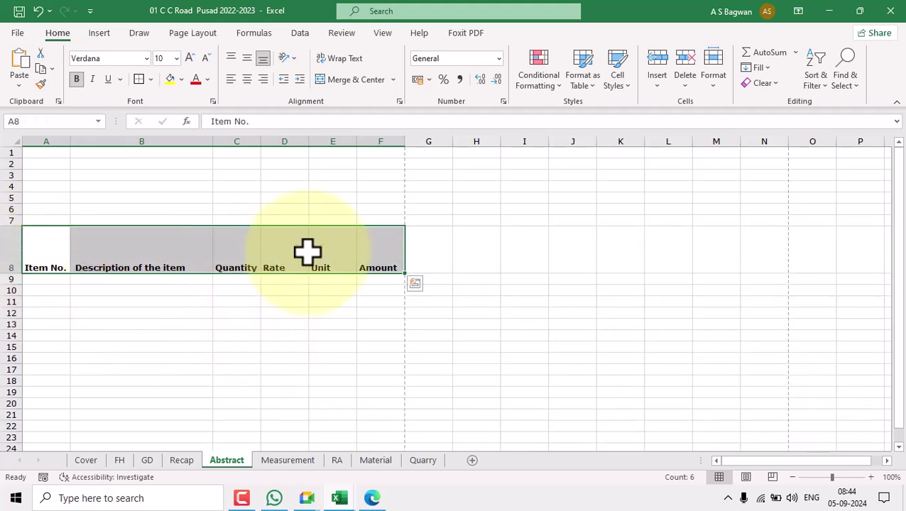
left_click(247, 58)
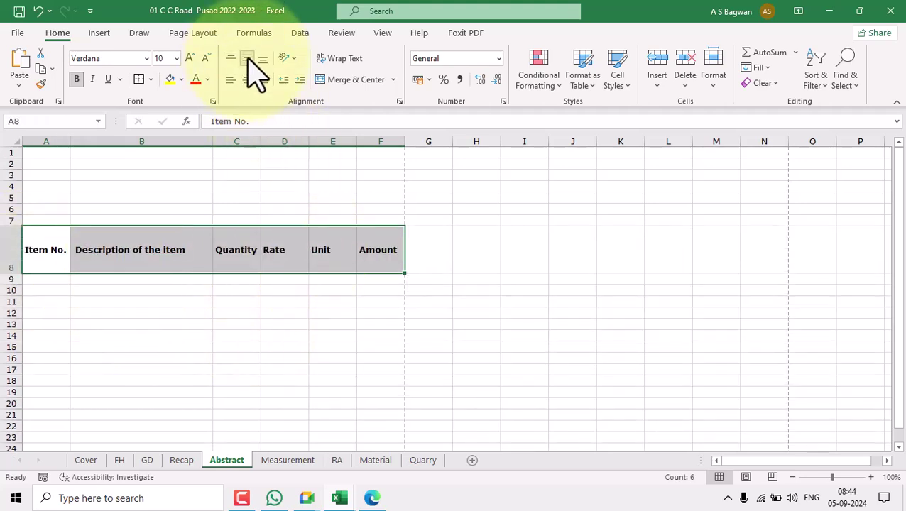
left_click_drag(14, 272, 24, 247)
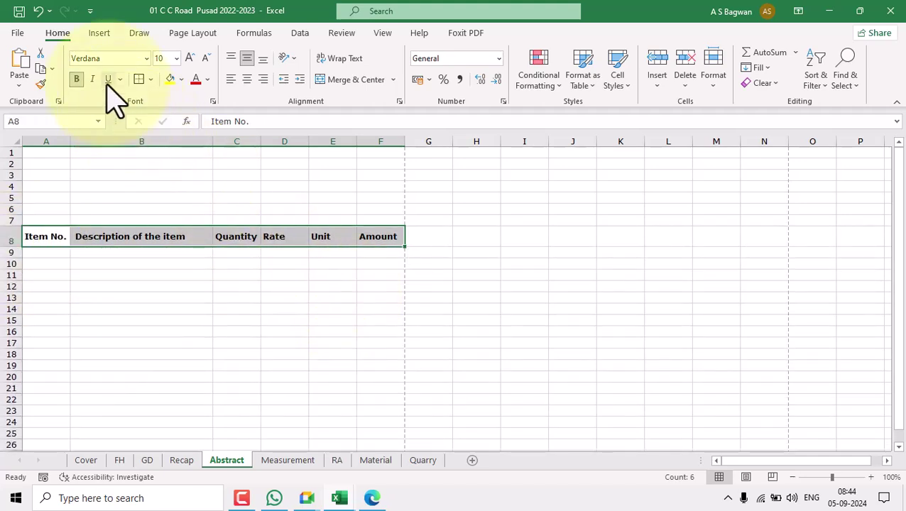
Step: Apply a top and bottom border to the heading row A8:F8
left_click(150, 80)
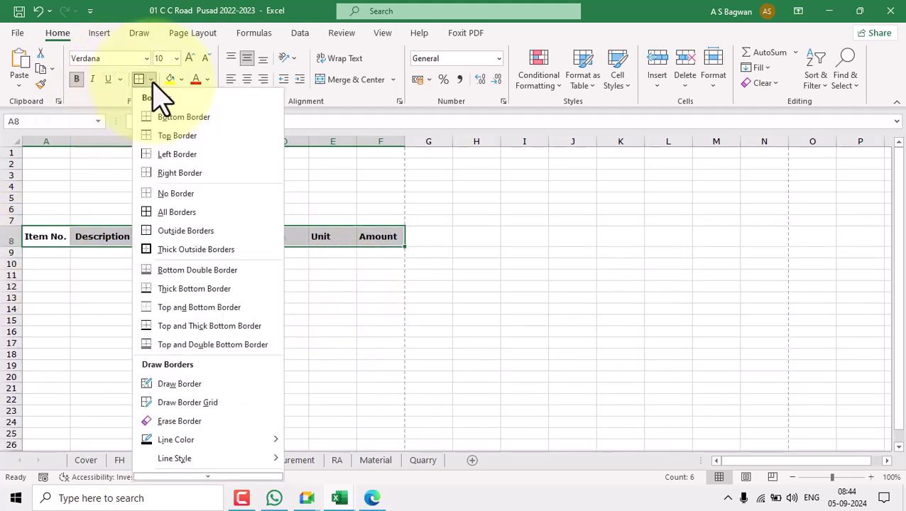
left_click(175, 310)
left_click(263, 352)
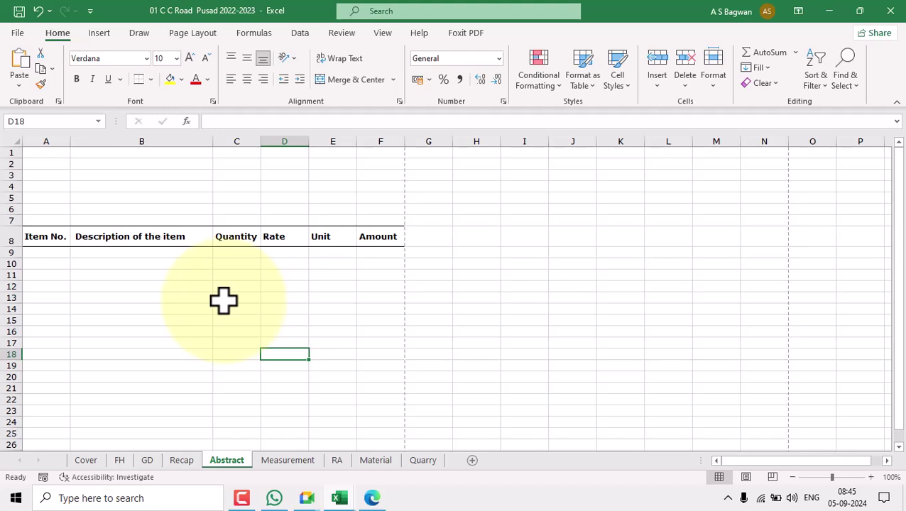
left_click(55, 244)
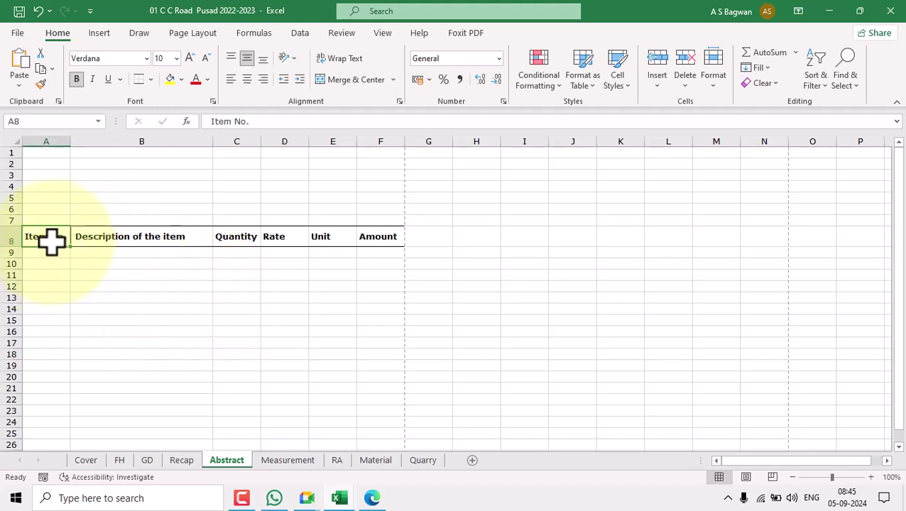
left_click(122, 246)
left_click(235, 236)
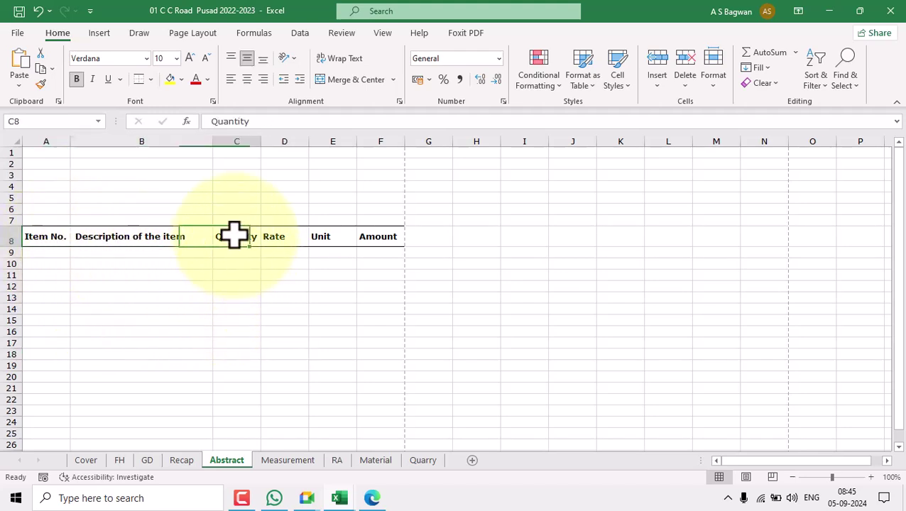
left_click(279, 242)
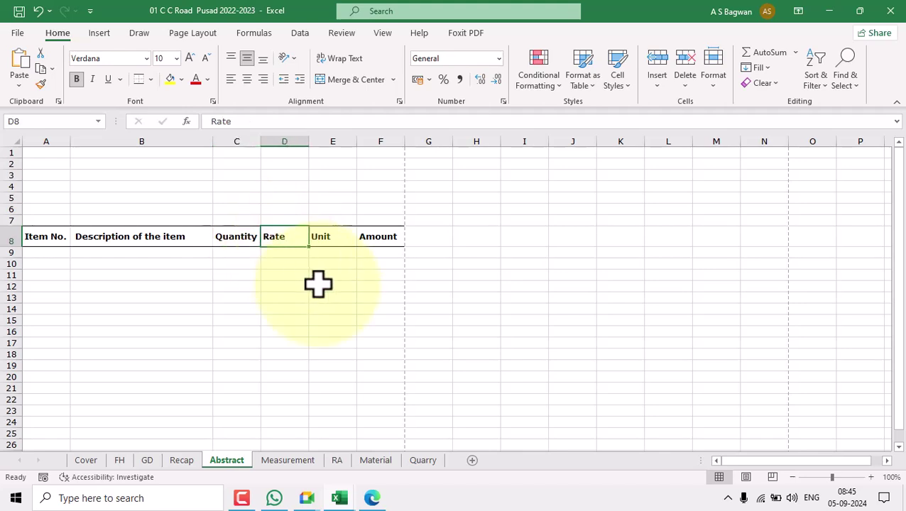
left_click(330, 247)
left_click(377, 244)
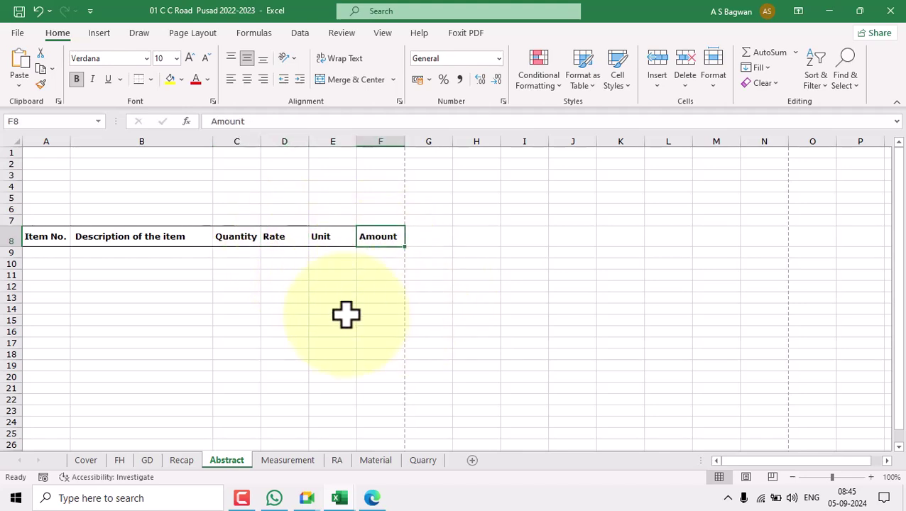
Step: Link the item number in Abstract cell A10 to cell A7 of the Measurement sheet
left_click(52, 254)
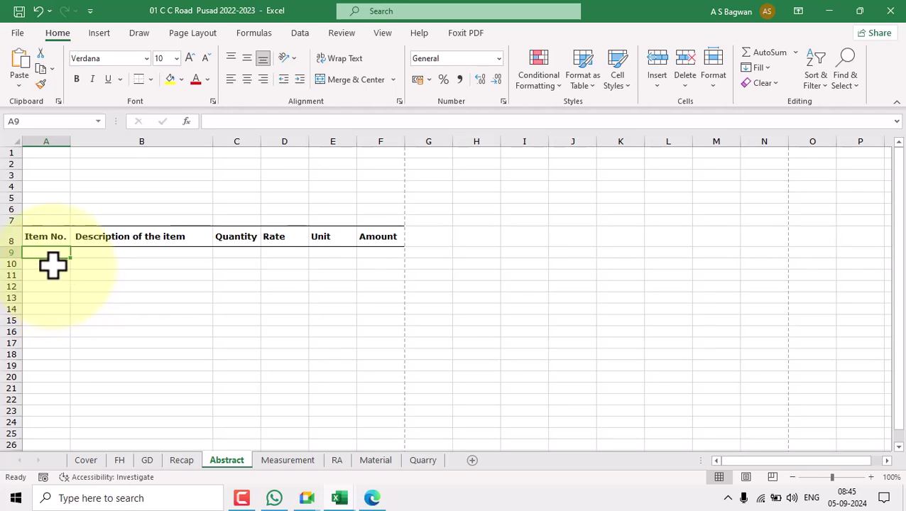
left_click(55, 264)
type("=")
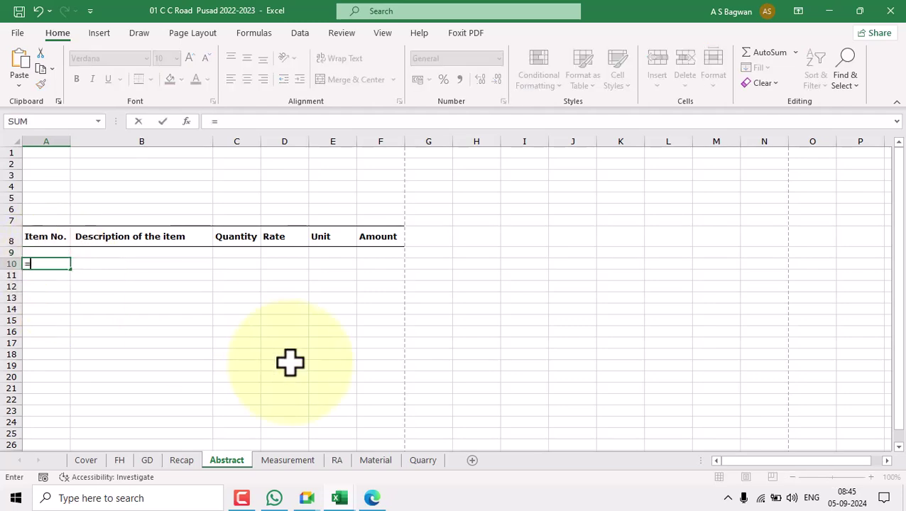
left_click(299, 460)
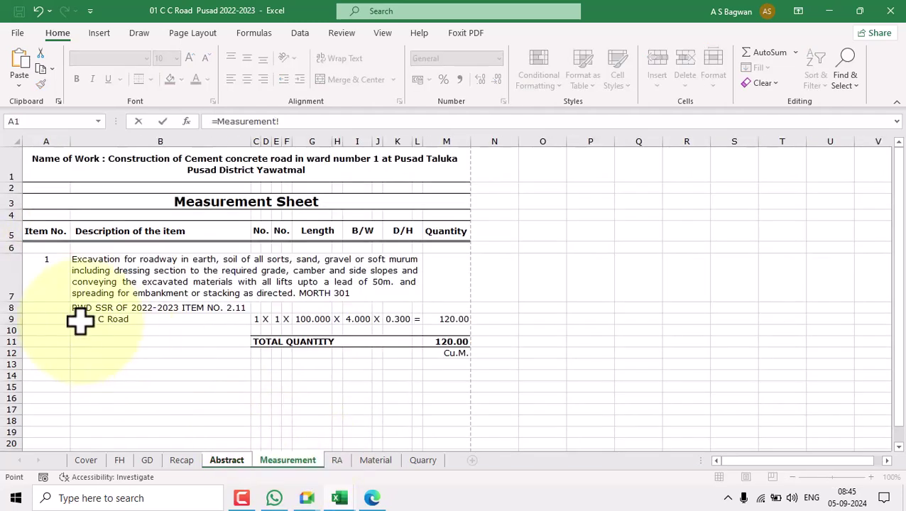
key("Return")
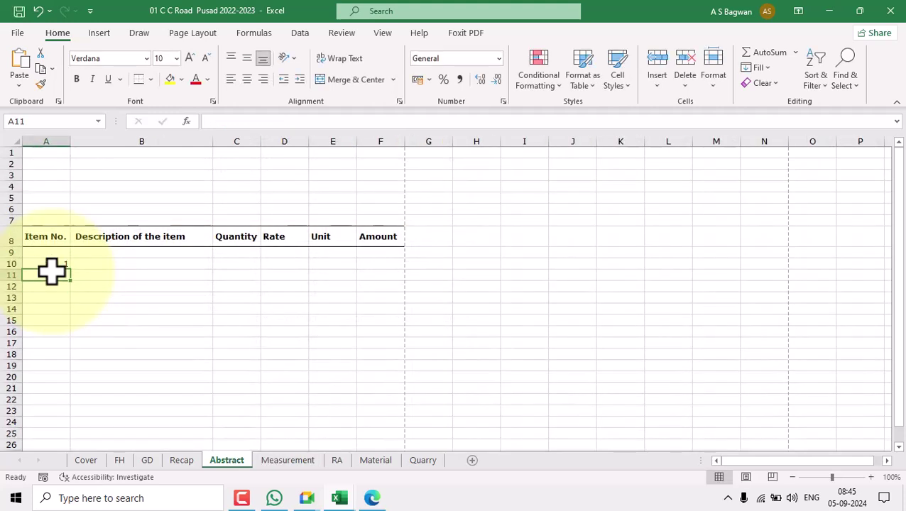
Step: Link the item description in Abstract cell B10 to cell B7 of the Measurement sheet
left_click(155, 263)
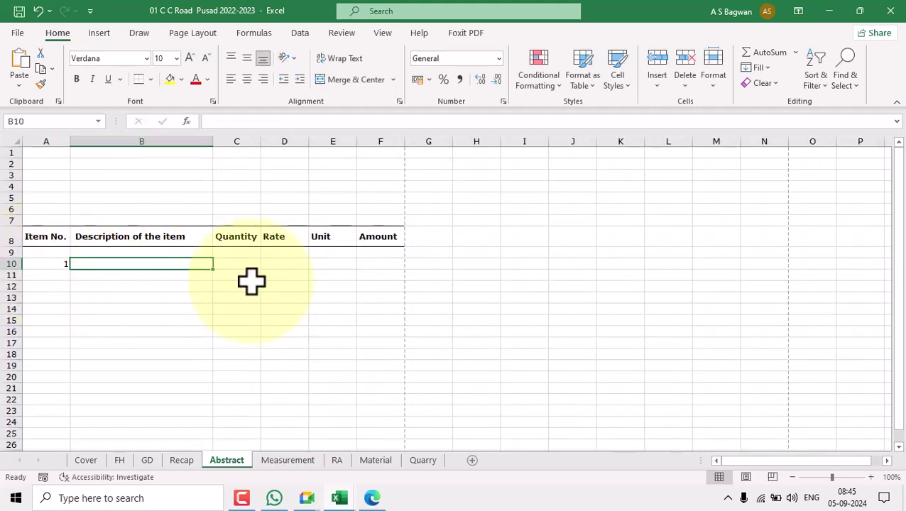
type("=")
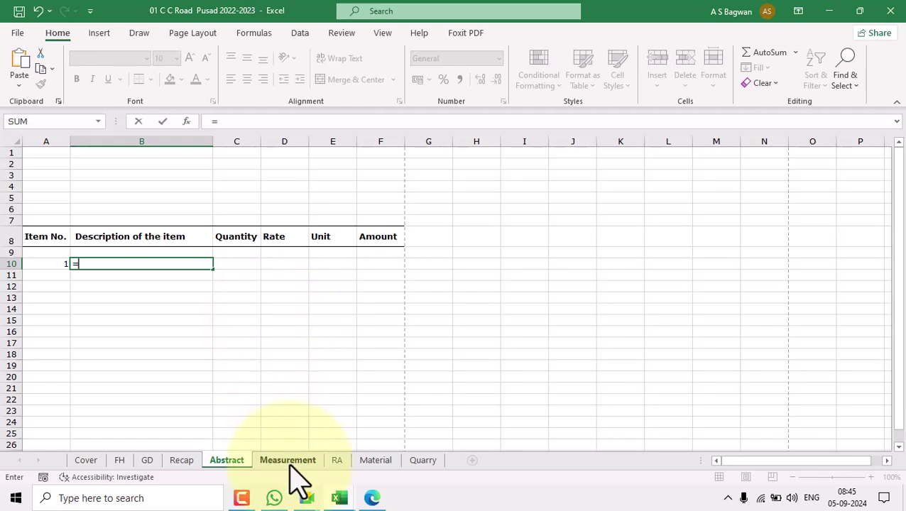
left_click(288, 460)
left_click(212, 278)
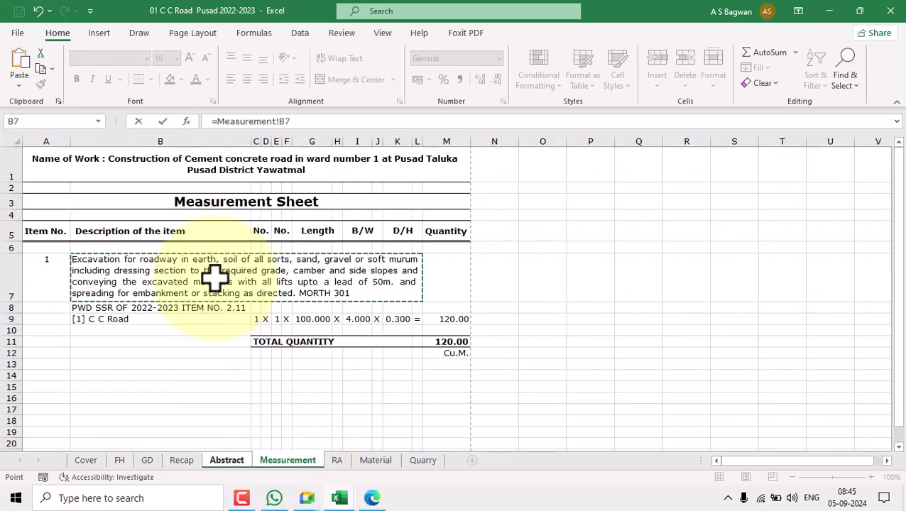
key("Return")
Step: Wrap the description in B10 and set its alignment to Justify horizontally and Top vertically
left_click(200, 264)
left_click(348, 80)
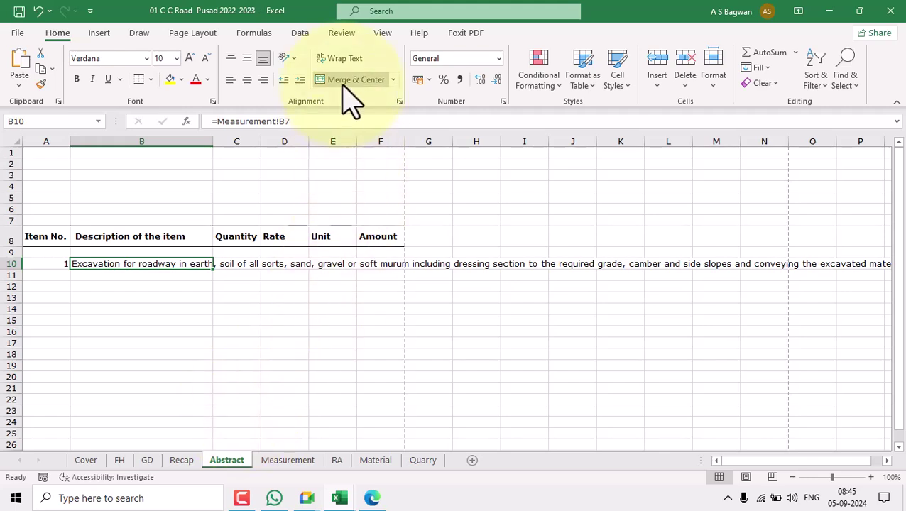
left_click(340, 59)
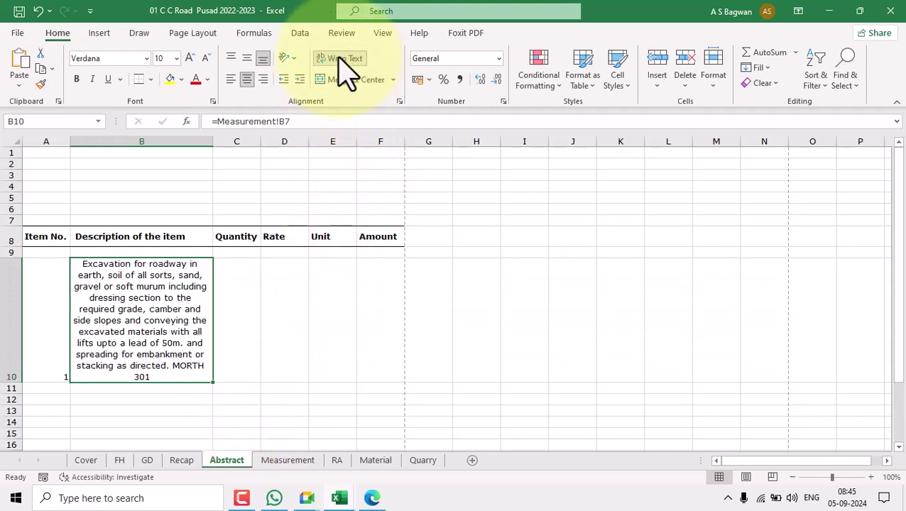
left_click(400, 101)
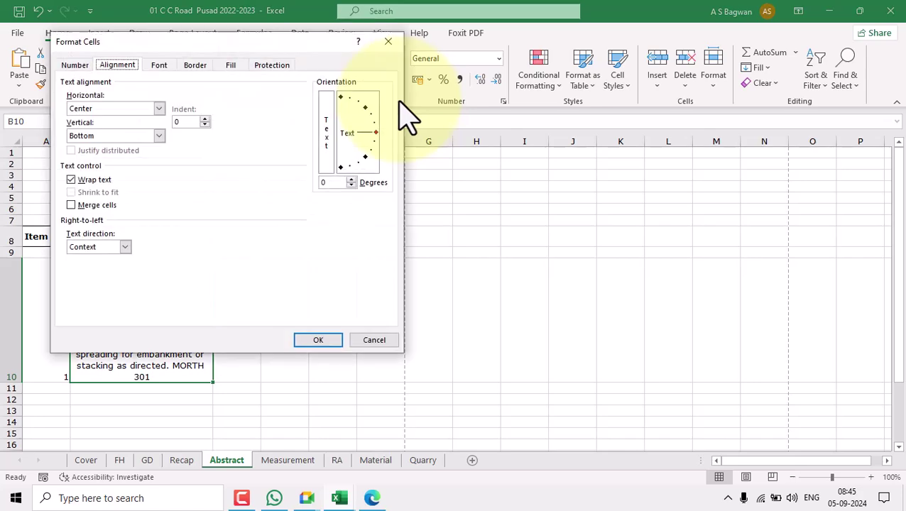
left_click(97, 110)
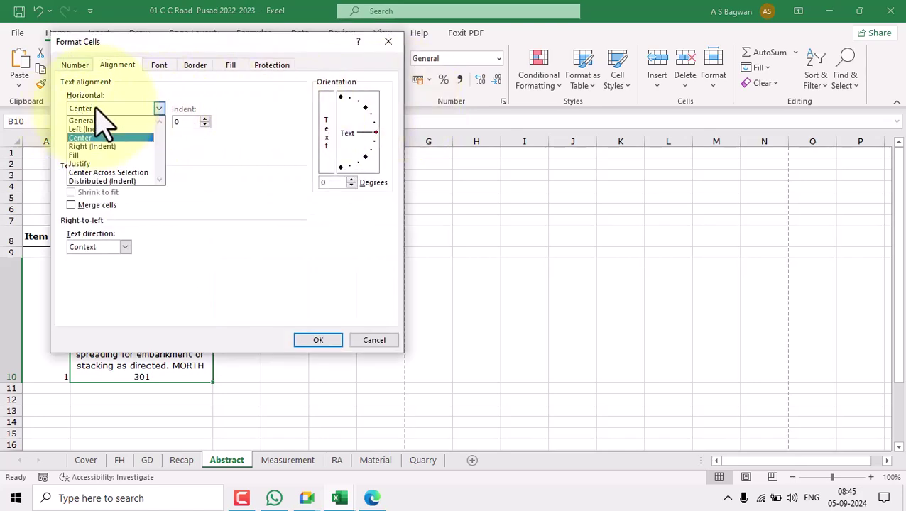
left_click(87, 165)
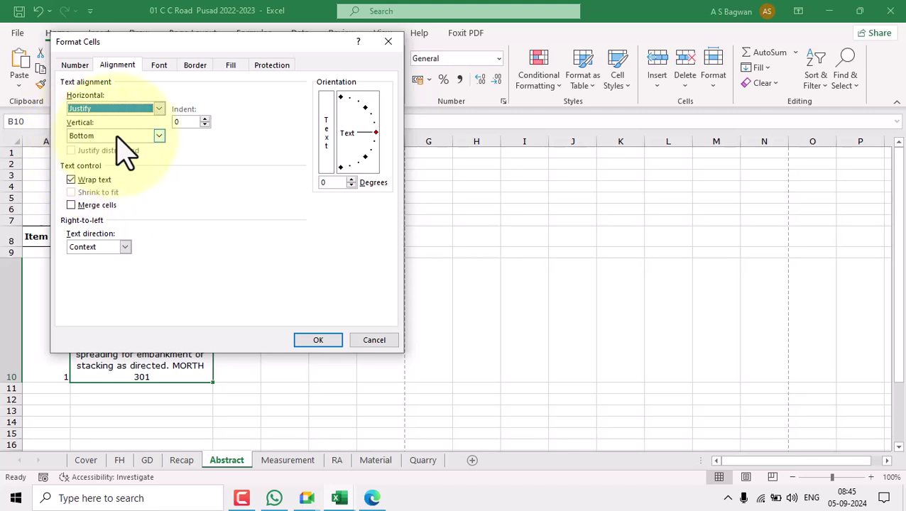
left_click(115, 136)
left_click(90, 146)
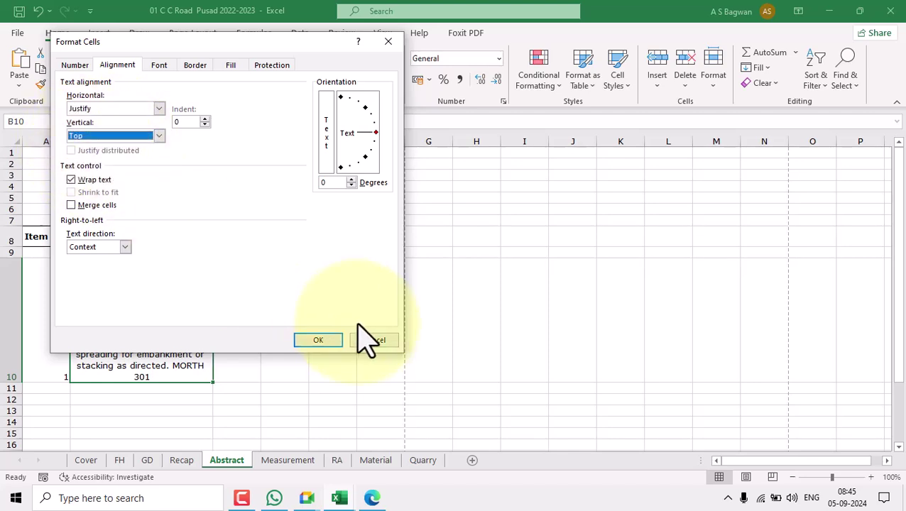
left_click(325, 339)
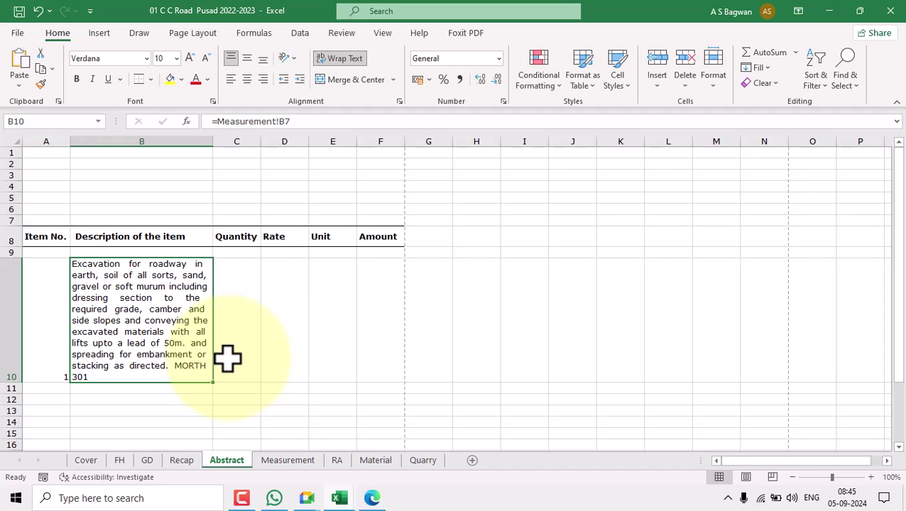
Step: Centre the item number in A10 horizontally and align it to the top of the cell
left_click(57, 378)
left_click(117, 423)
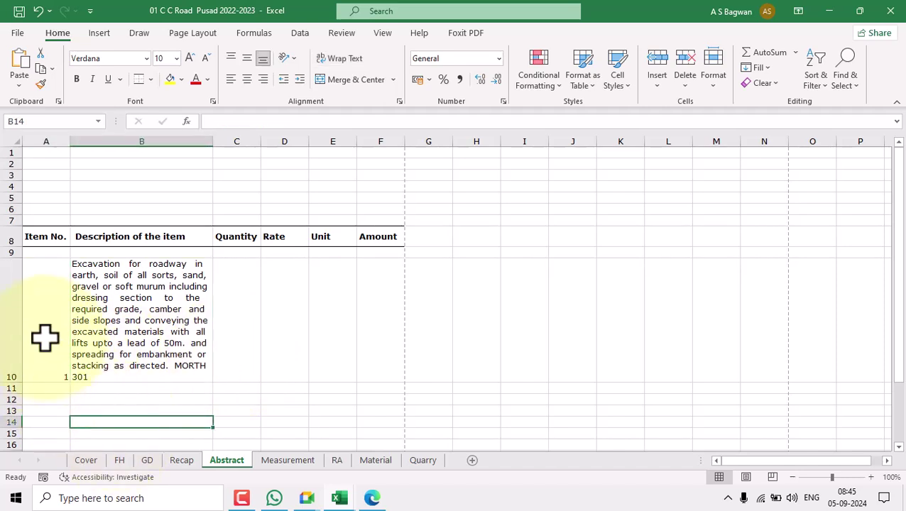
left_click(48, 318)
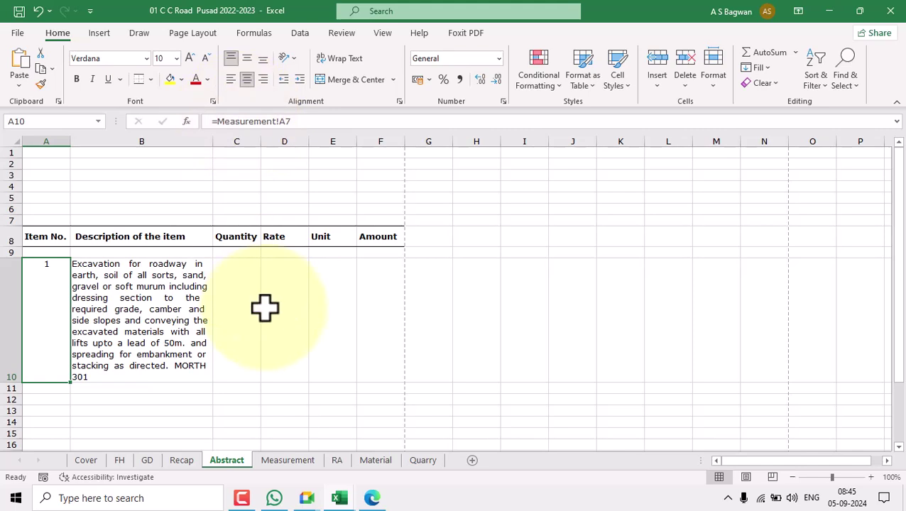
Step: Top-align the quantity, rate, unit and amount cells C10:F10
left_click(228, 298)
left_click_drag(227, 298, 394, 315)
left_click(231, 59)
left_click(501, 290)
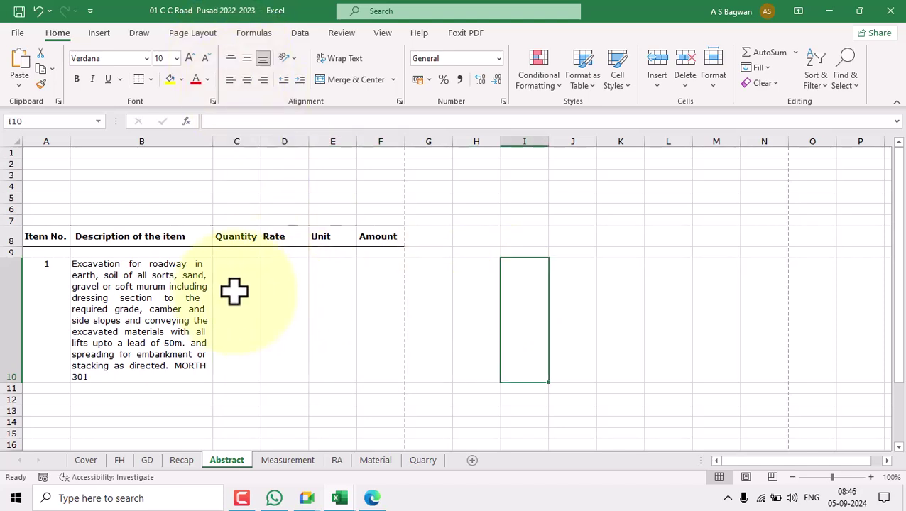
Step: Link the quantity in Abstract cell C10 to the total quantity in cell M11 of the Measurement sheet
left_click(234, 290)
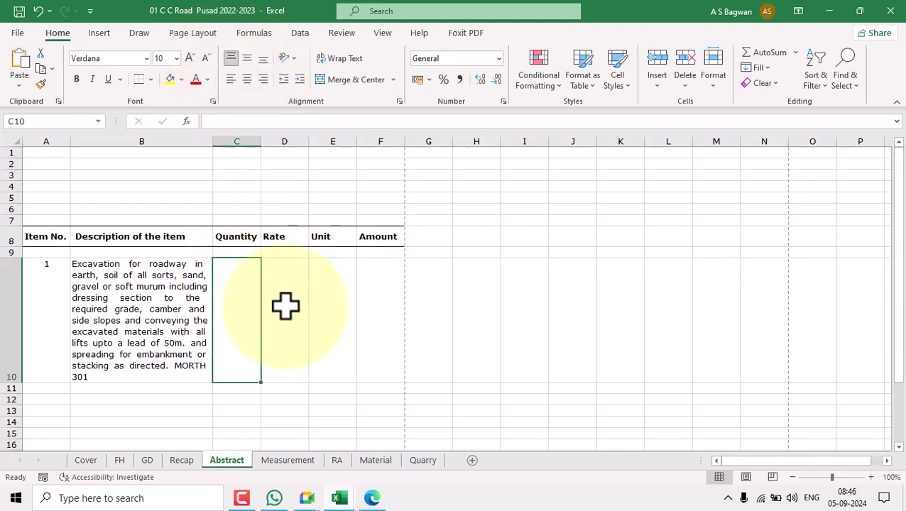
type("=")
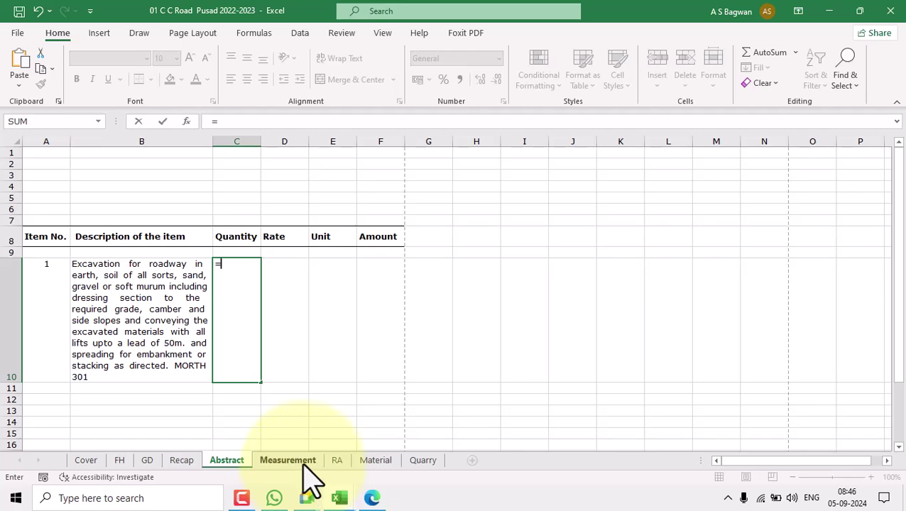
left_click(308, 460)
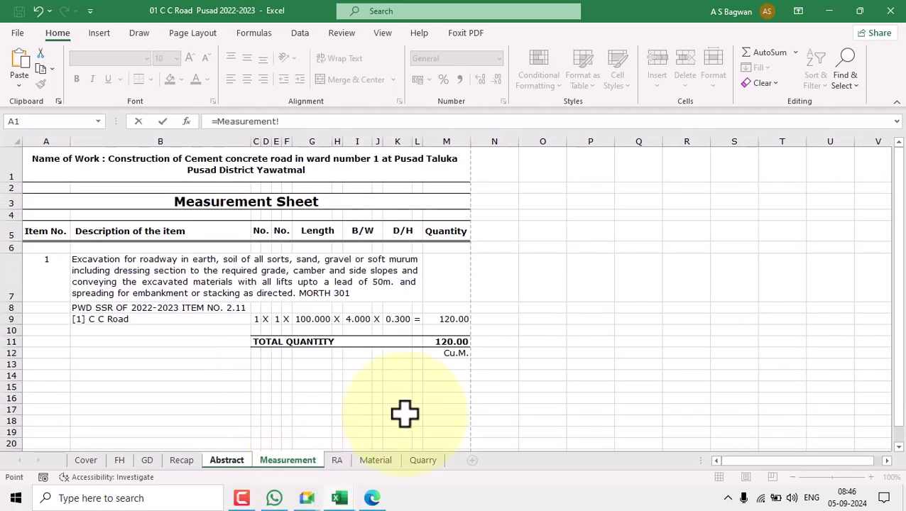
left_click(446, 344)
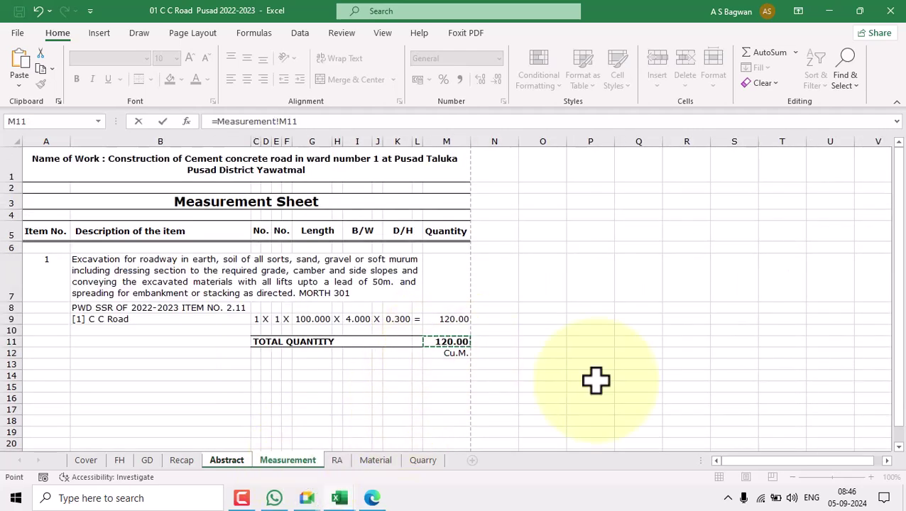
key("Return")
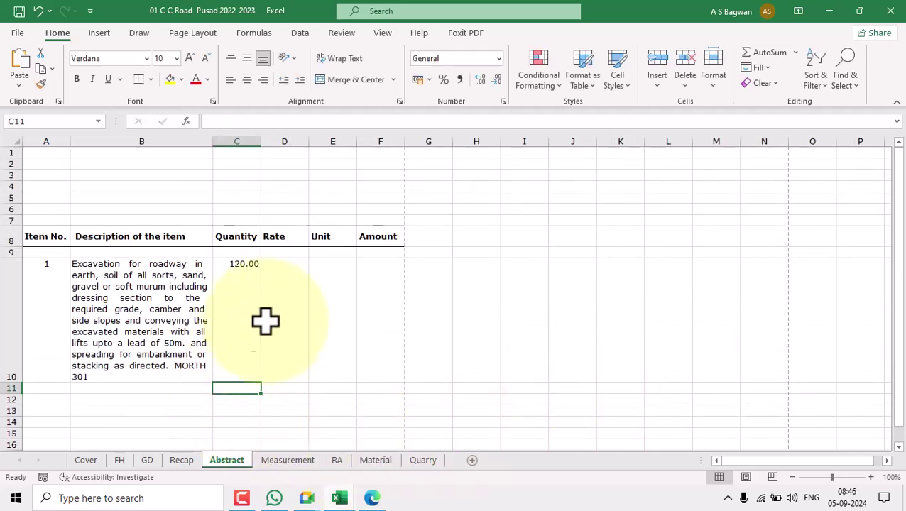
Step: Link the unit in Abstract cell E10 to cell M12 of the Measurement sheet
left_click(292, 281)
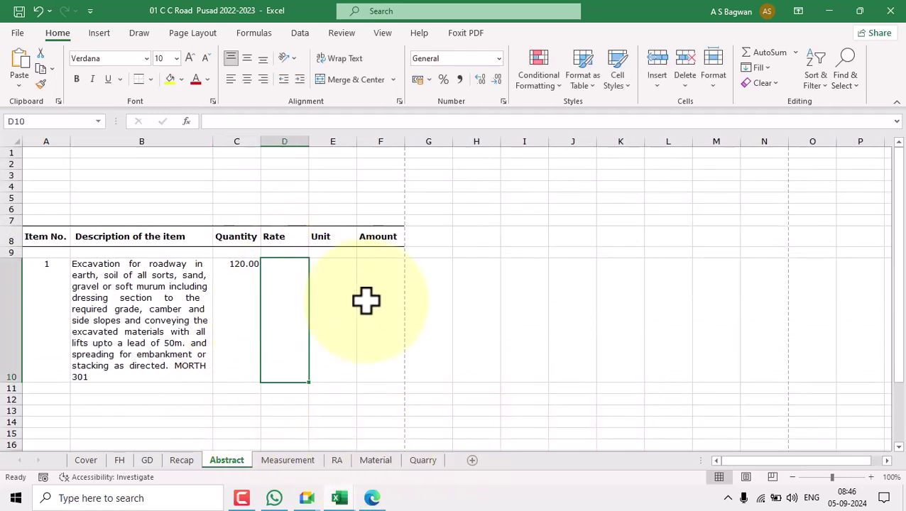
left_click(341, 284)
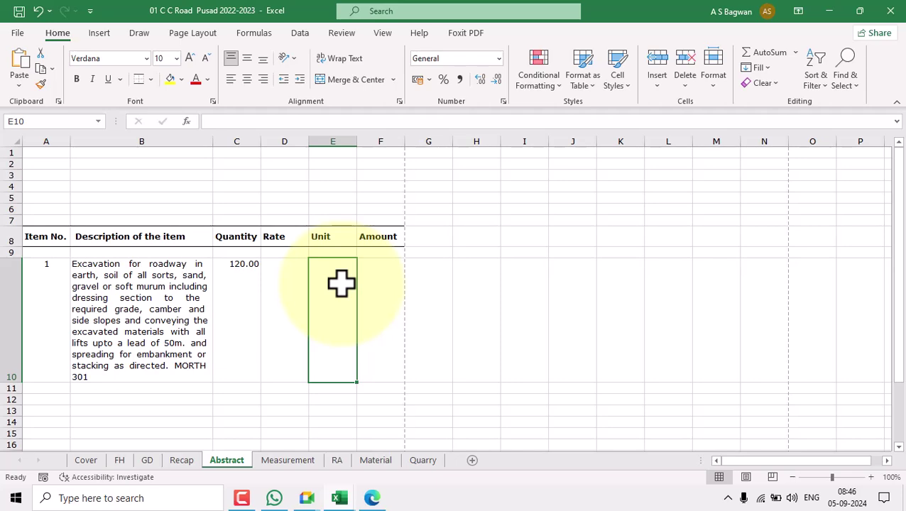
type("=")
left_click(303, 460)
left_click(456, 353)
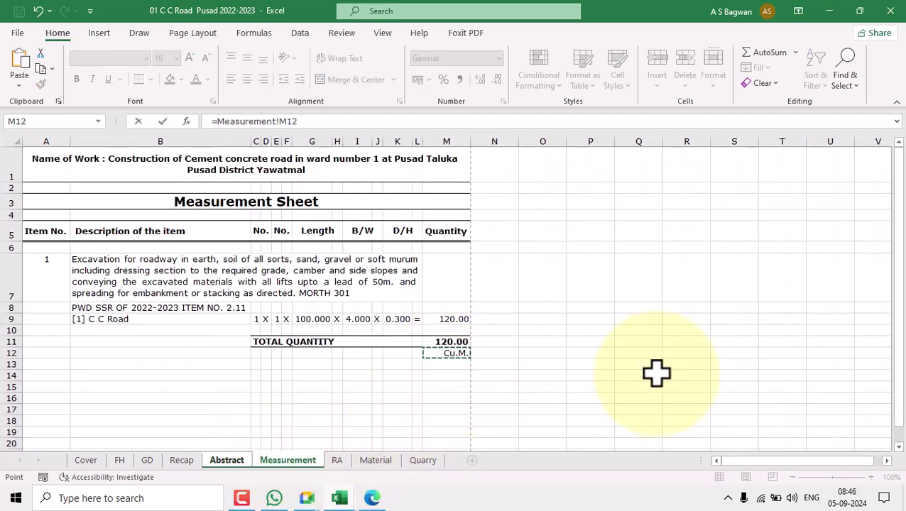
key("Return")
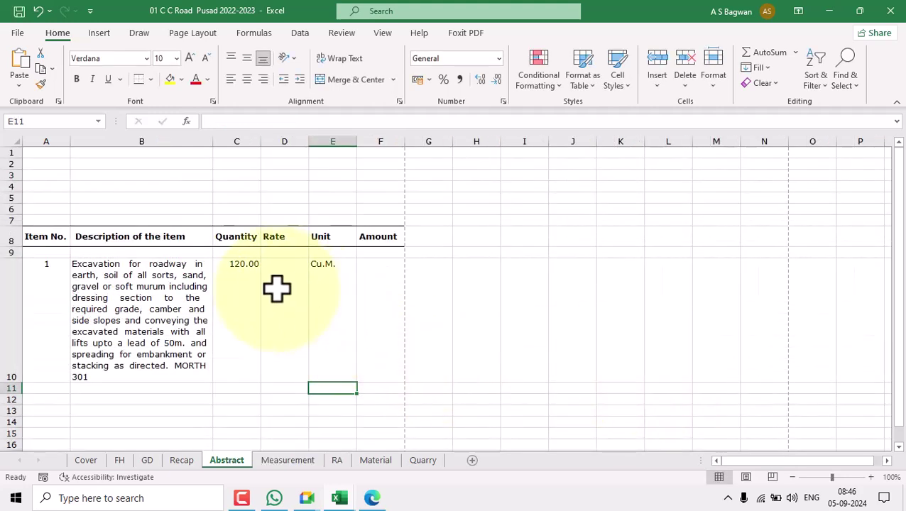
left_click(234, 291)
left_click(324, 306)
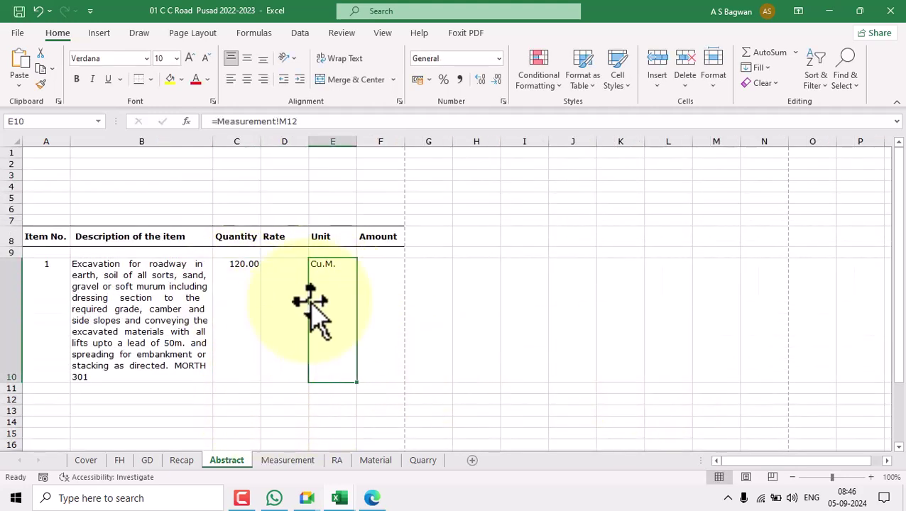
left_click(286, 287)
Step: Link Abstract cell B11 to the PWD SSR item reference in cell B8 of the Measurement sheet
left_click(167, 389)
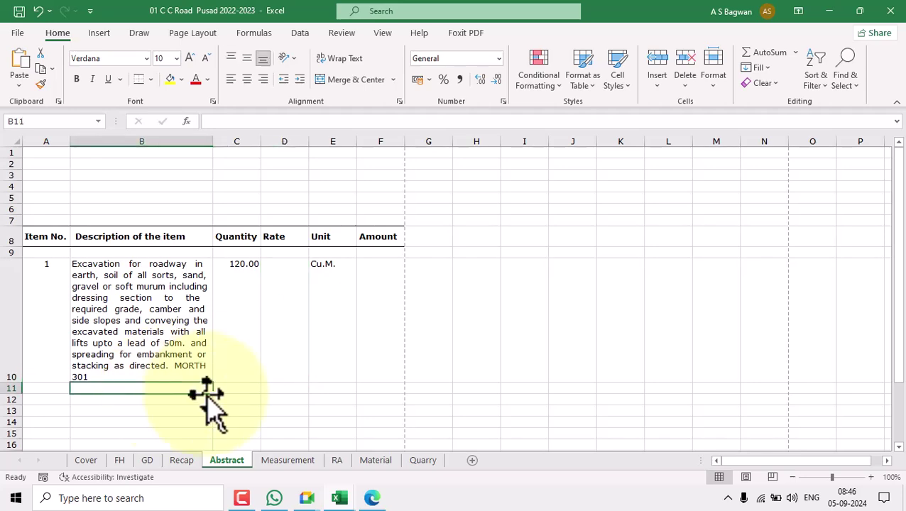
type("=")
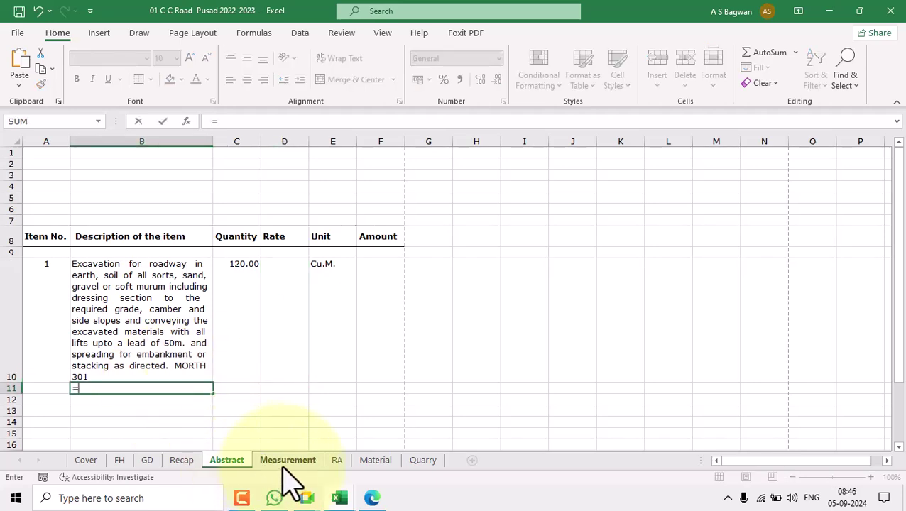
left_click(287, 462)
left_click(223, 310)
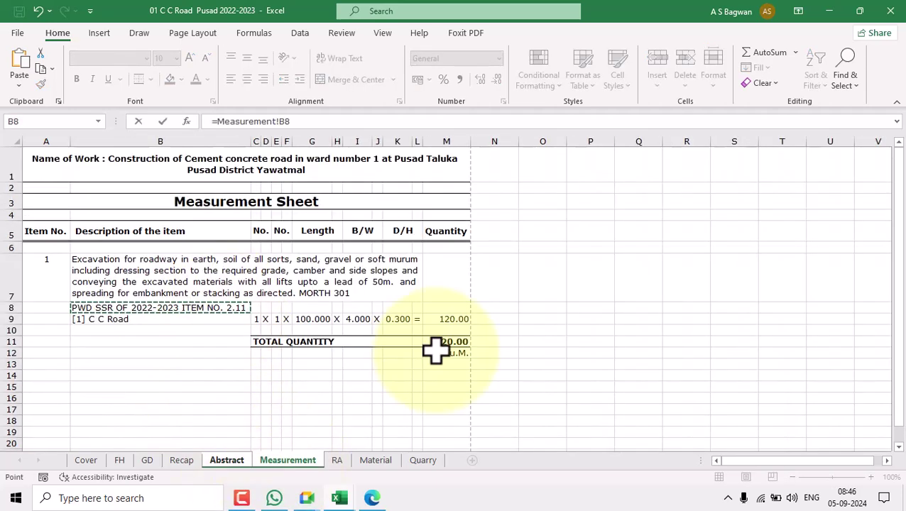
key("Return")
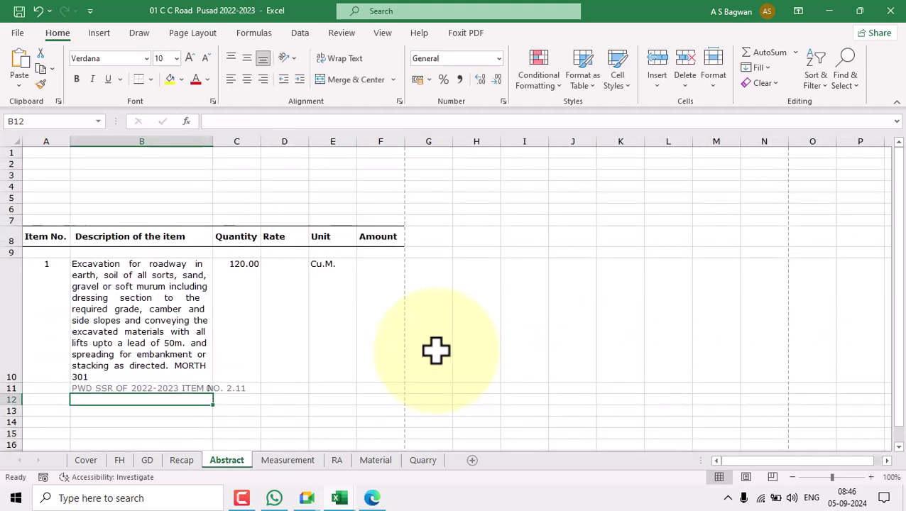
Step: Autofit column B of the Abstract sheet to the SSR reference in B11
left_click(238, 389)
left_click(203, 389)
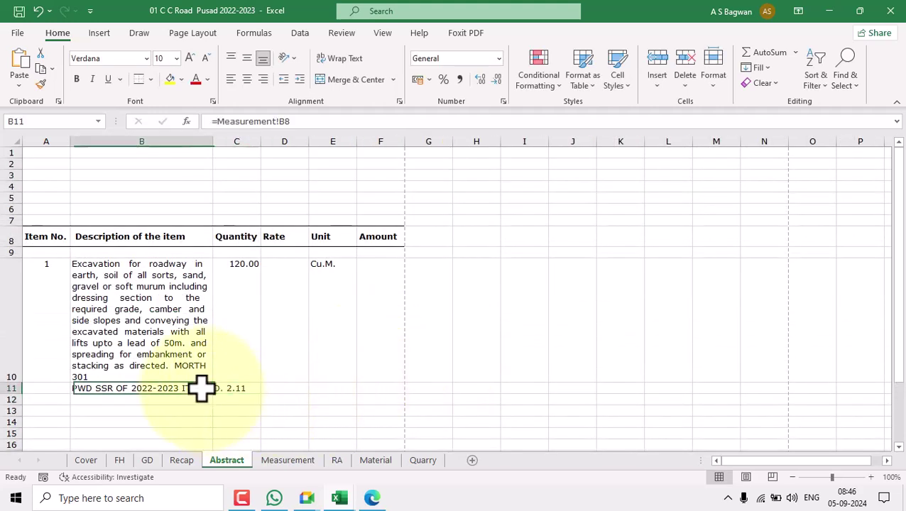
double_click(214, 145)
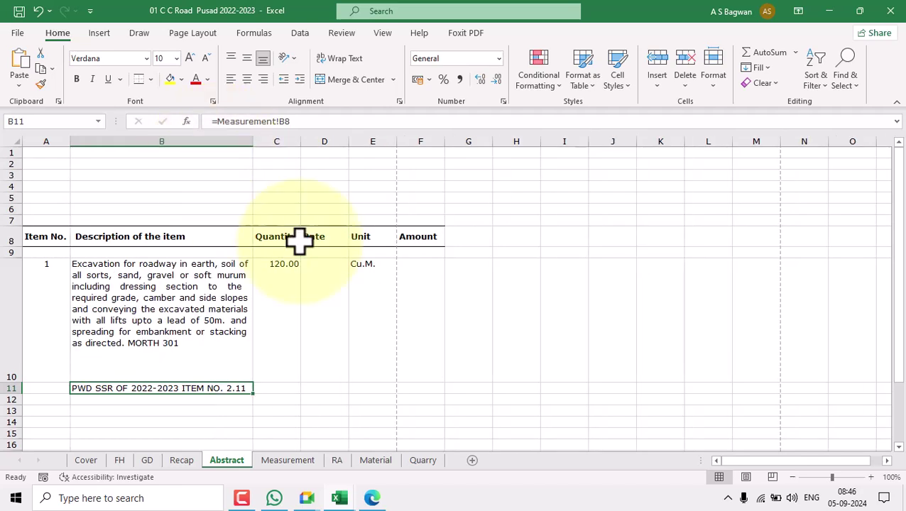
left_click(168, 339)
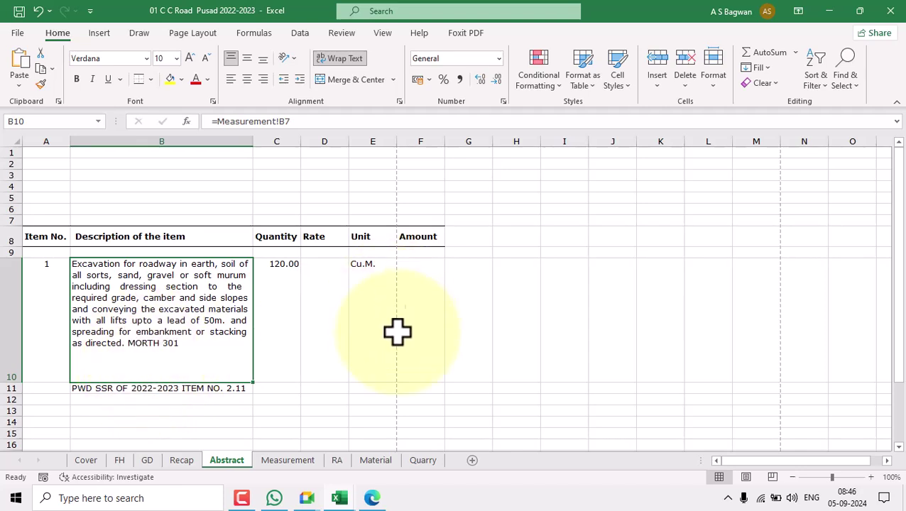
Step: Reduce the Abstract sheet's print scale to 90% so the Amount column fits within the page width
left_click(325, 280)
left_click(196, 34)
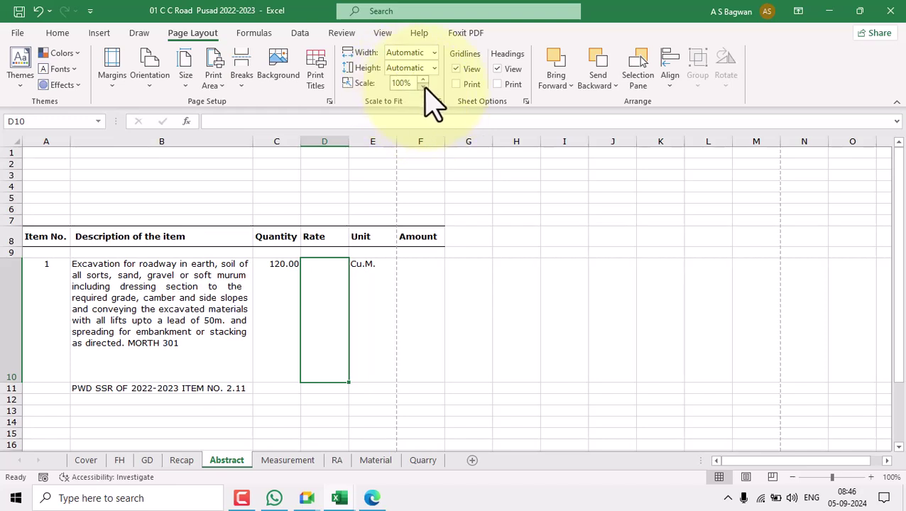
left_click(423, 86)
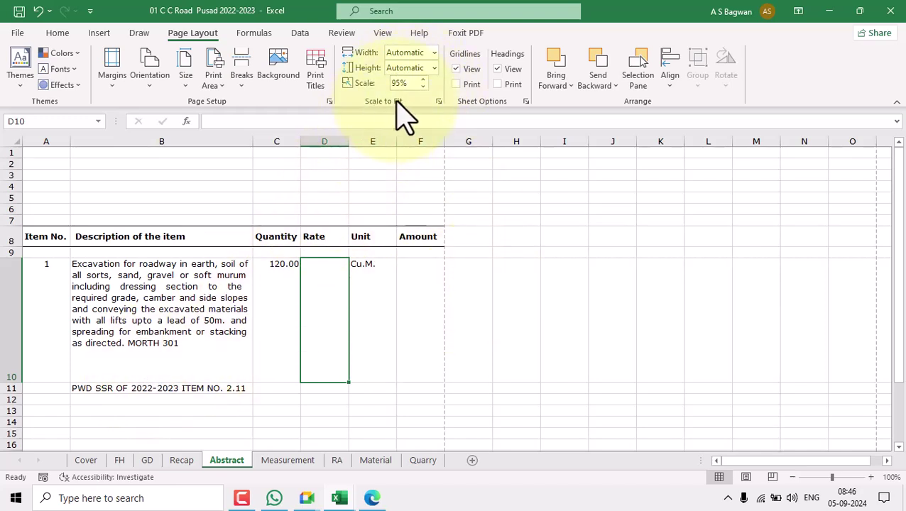
left_click(423, 87)
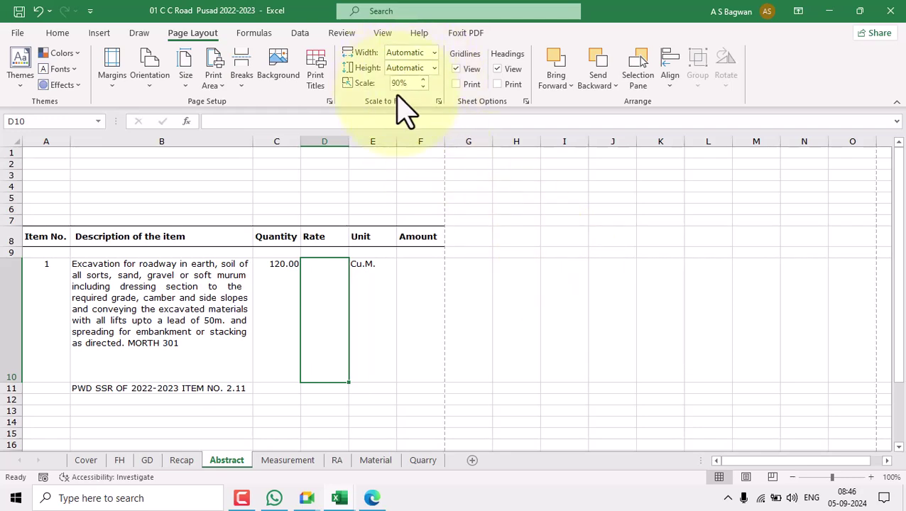
Step: Widen column B of the Abstract sheet and shorten row 10 to fit the wrapped excavation description
left_click(164, 359)
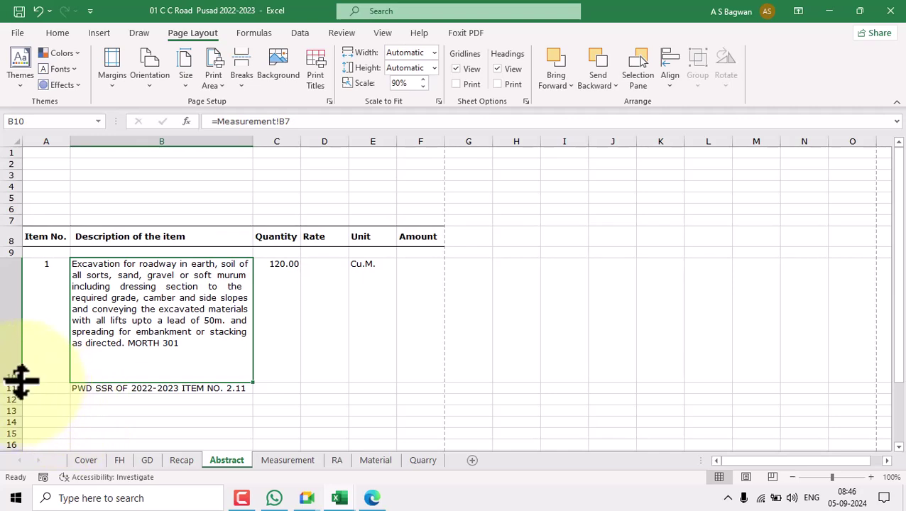
left_click_drag(16, 381, 30, 354)
left_click(336, 364)
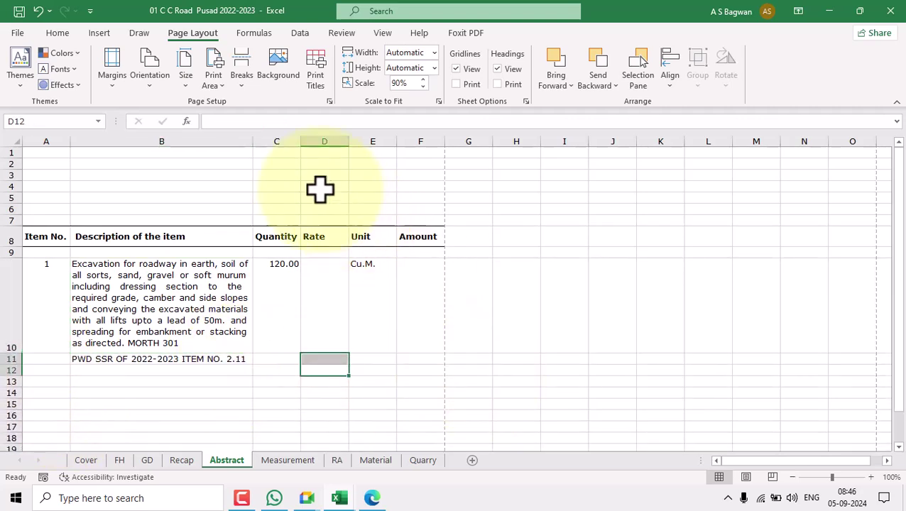
left_click_drag(252, 142, 282, 144)
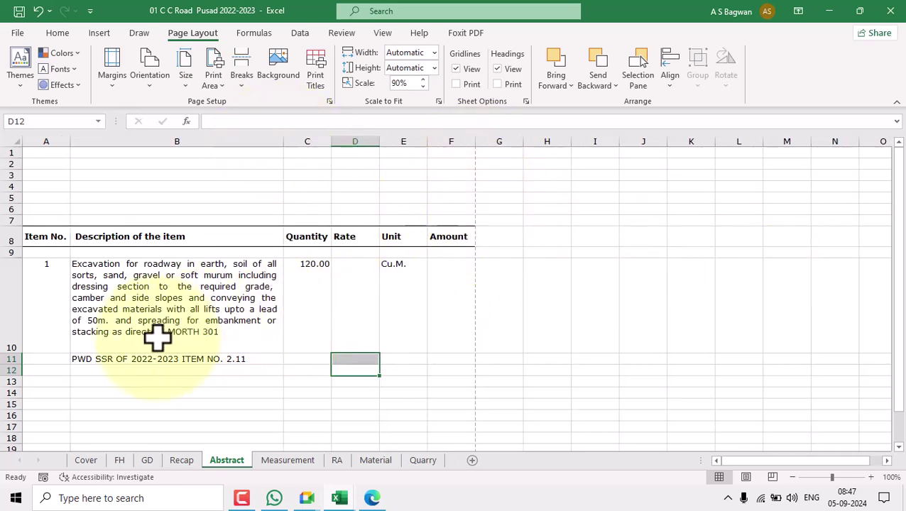
left_click_drag(31, 353, 54, 346)
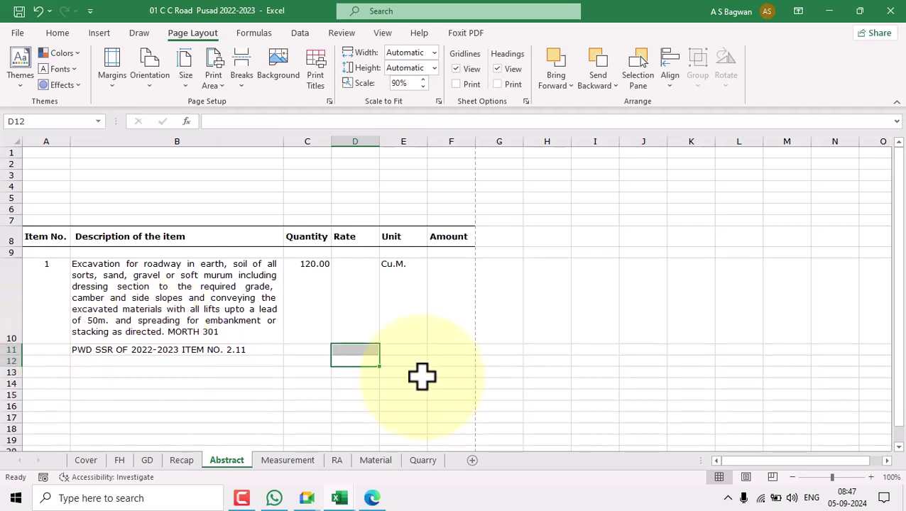
left_click(39, 304)
left_click(179, 302)
left_click(251, 354)
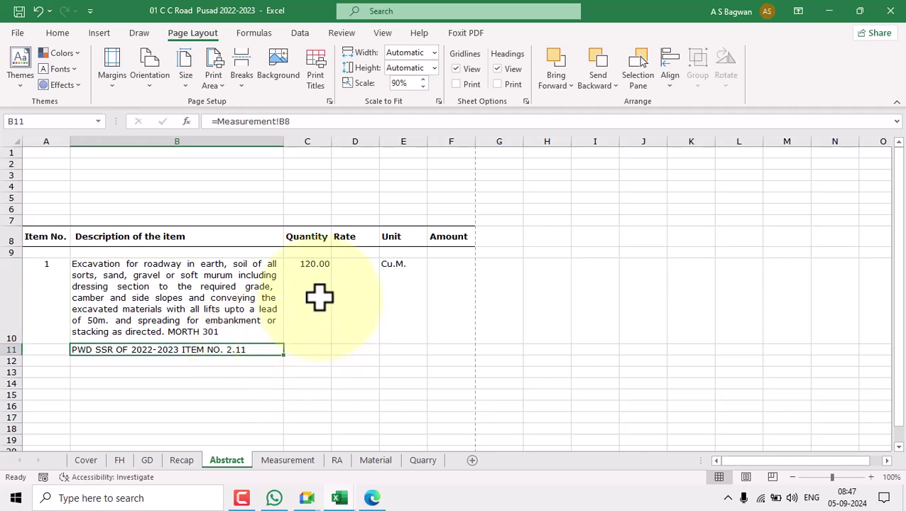
left_click(317, 299)
left_click(398, 286)
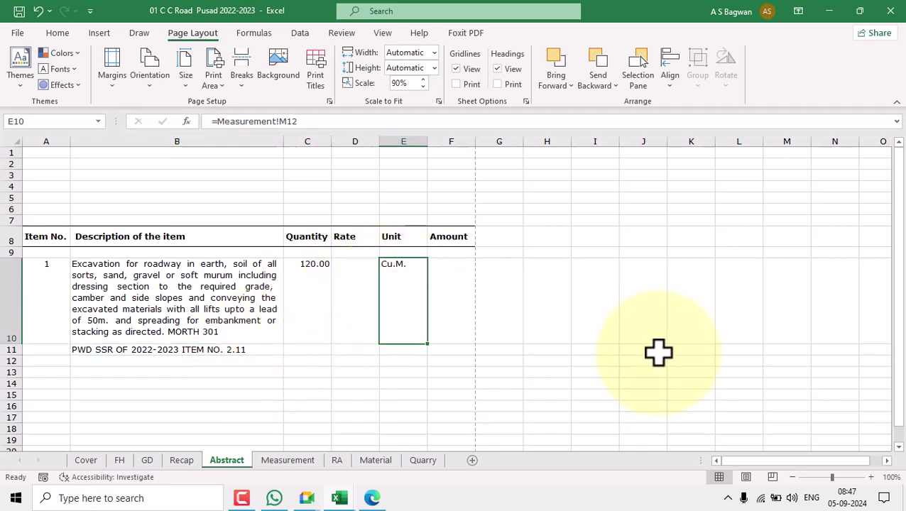
Step: Link the rate in Abstract cell D10 to the total rate in cell G37 of the RA sheet
left_click(361, 297)
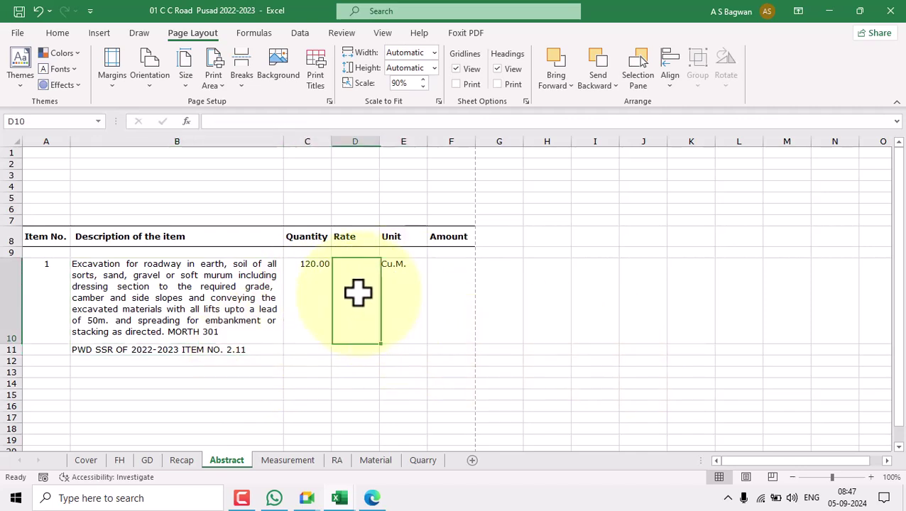
type("=")
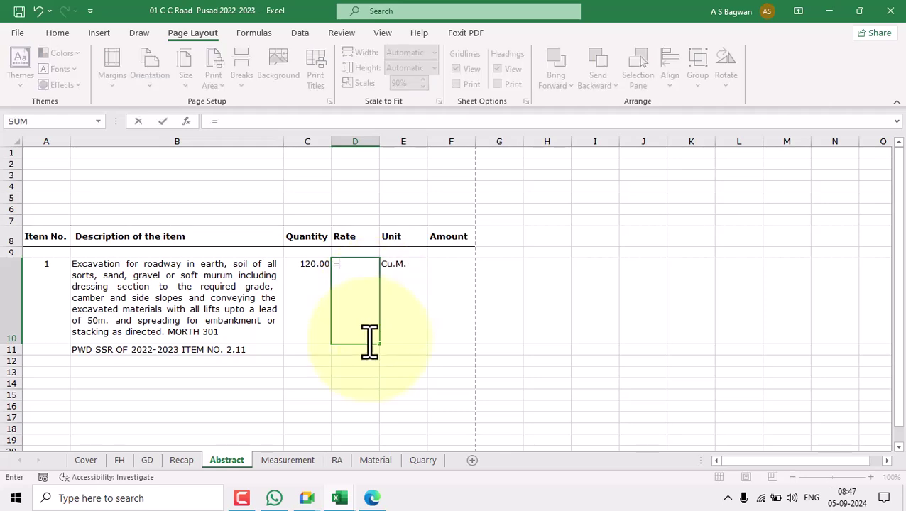
left_click(338, 462)
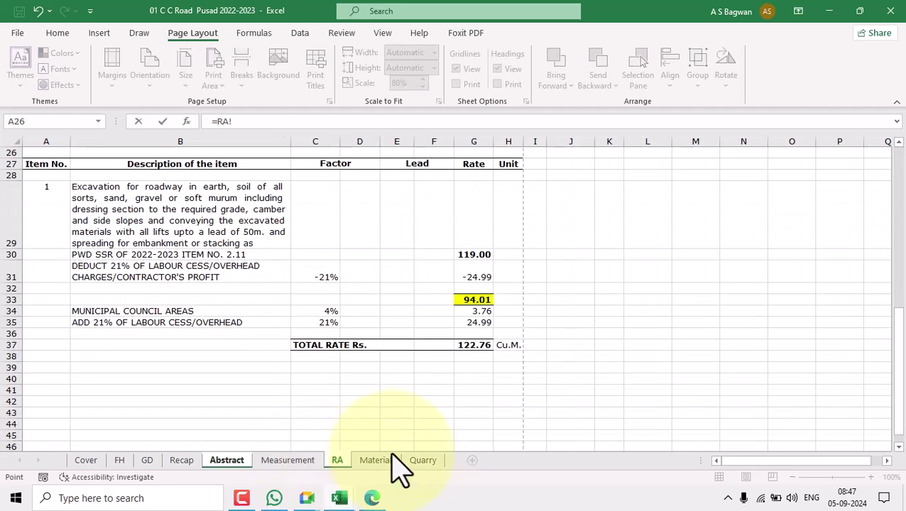
left_click(475, 345)
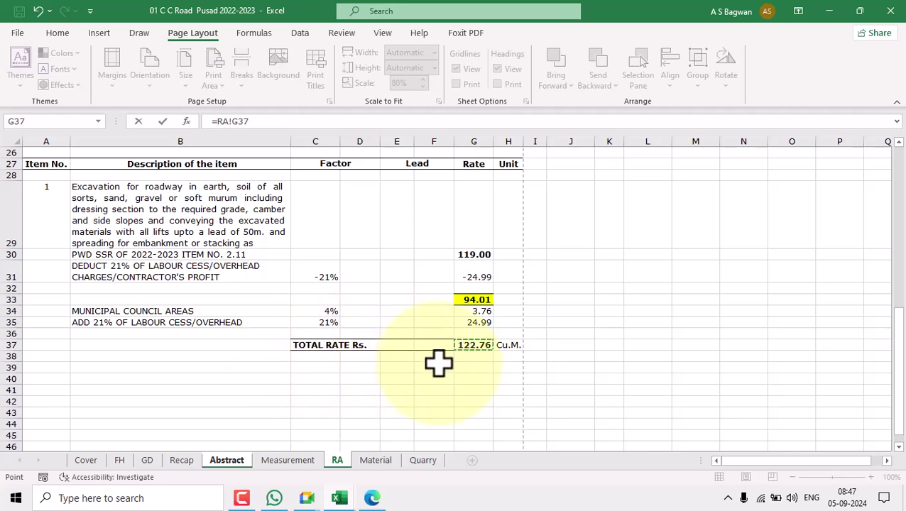
key("Return")
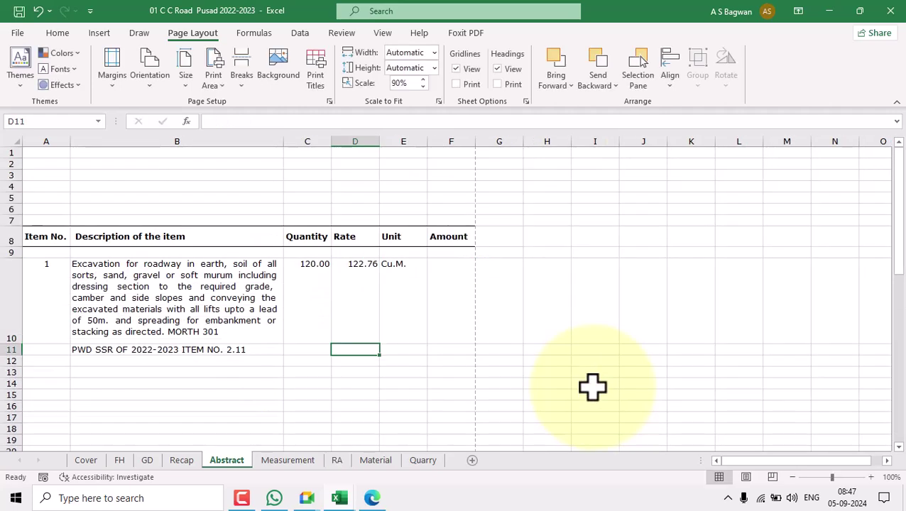
left_click(354, 291)
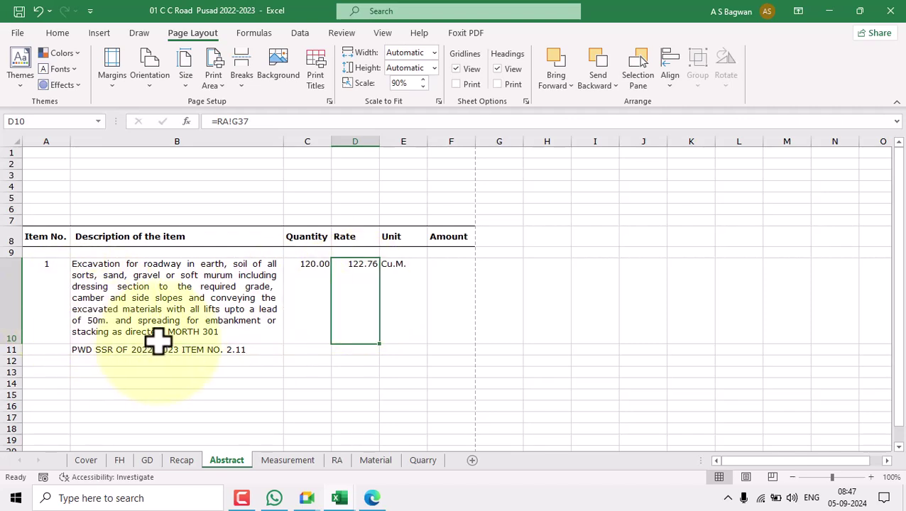
Step: Calculate the first item's amount in Abstract cell F10 with the formula =PRODUCT(C10,D10)
left_click(456, 294)
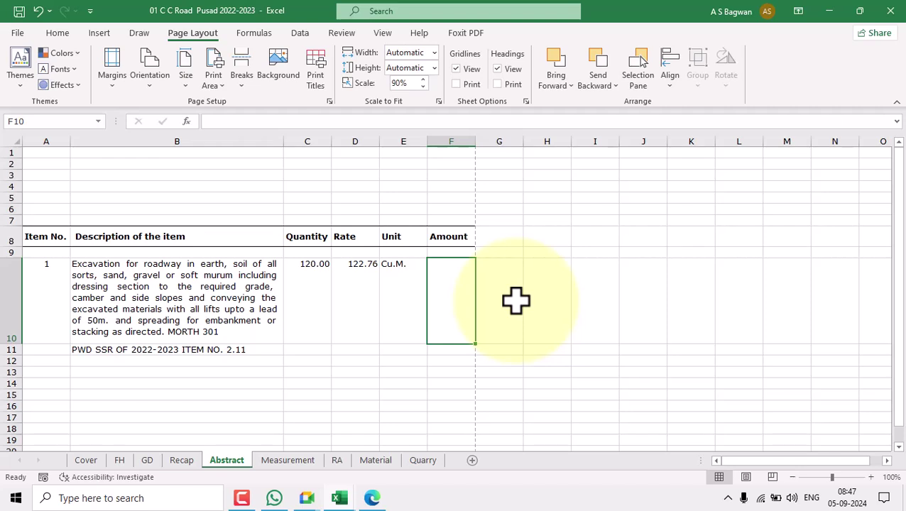
type("=pro")
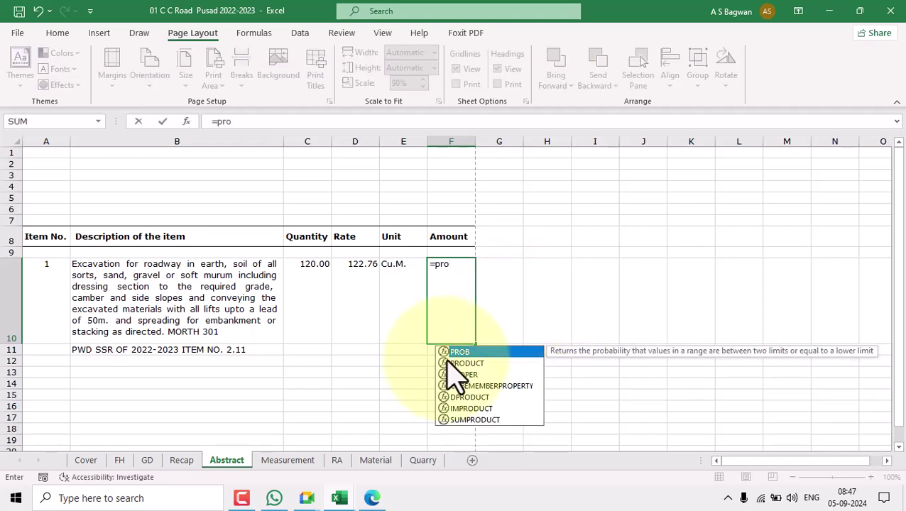
double_click(455, 364)
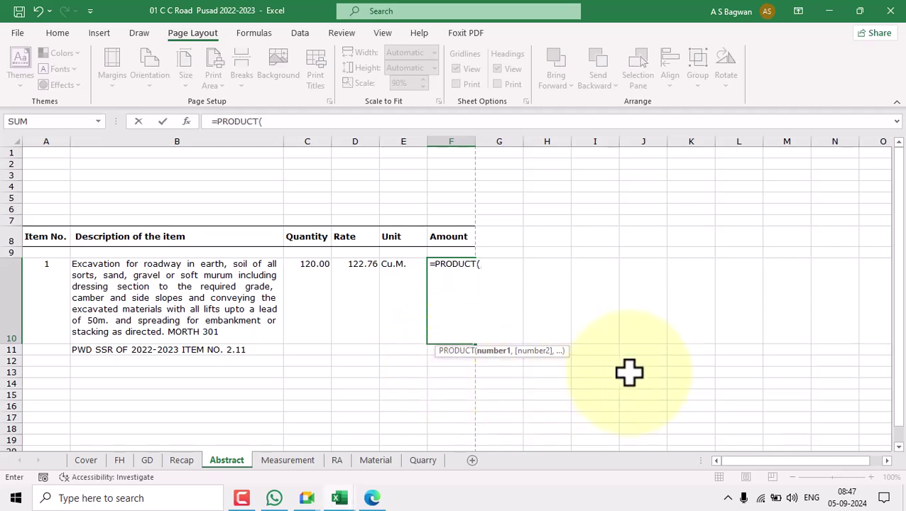
left_click(313, 287)
type(",")
left_click(363, 287)
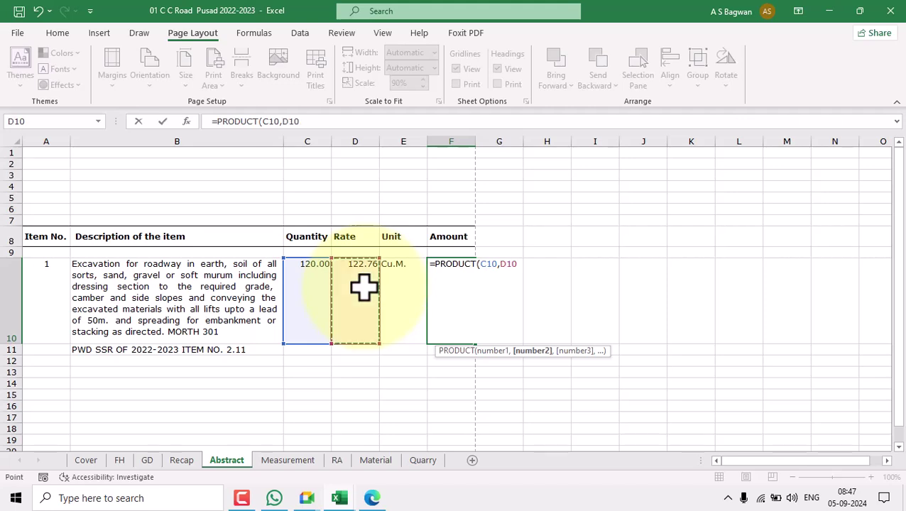
key("Return")
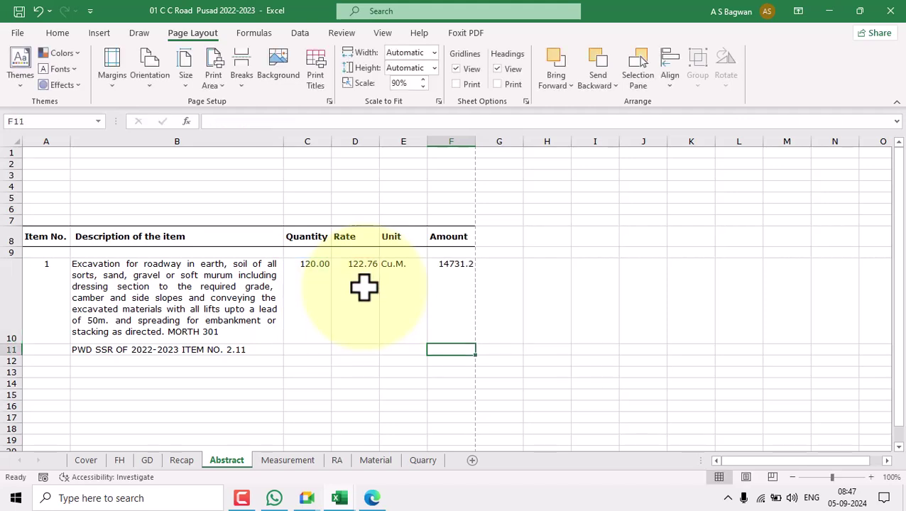
Step: Show the amount in Abstract cell F10 with two decimal places
left_click(461, 290)
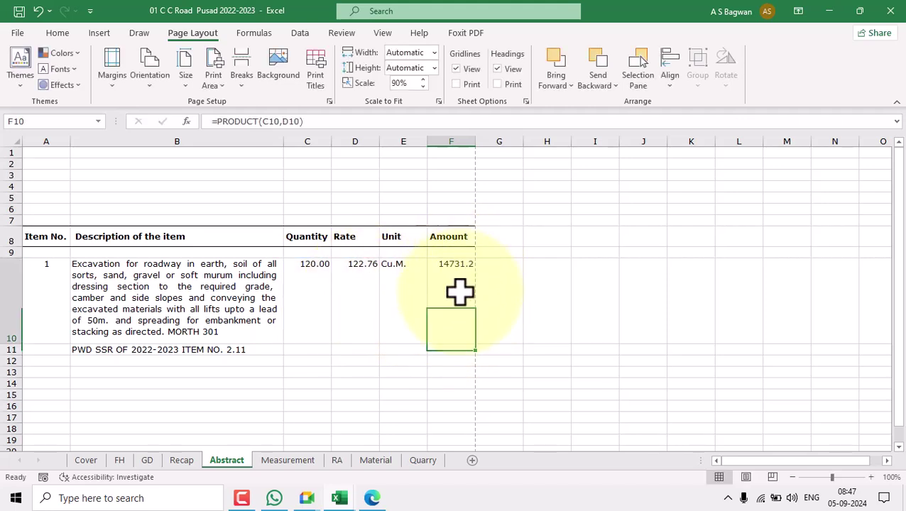
left_click(58, 34)
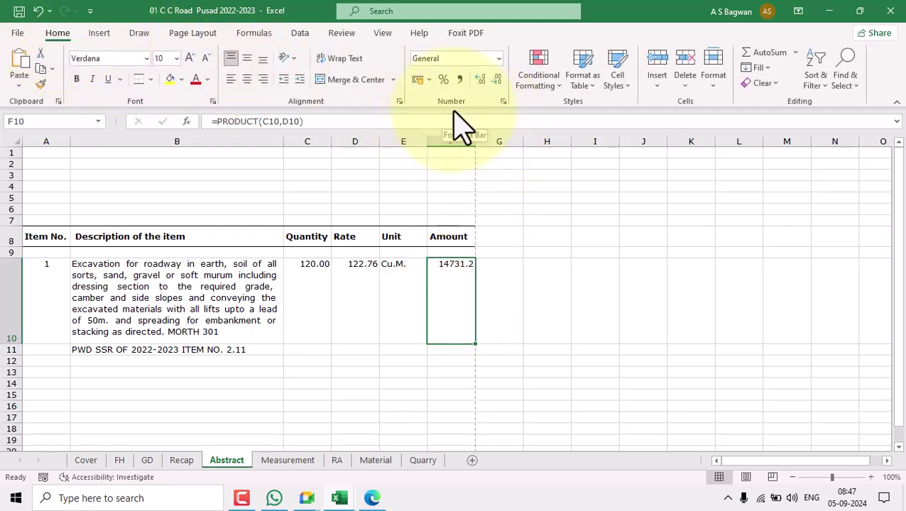
left_click(481, 80)
left_click(505, 308)
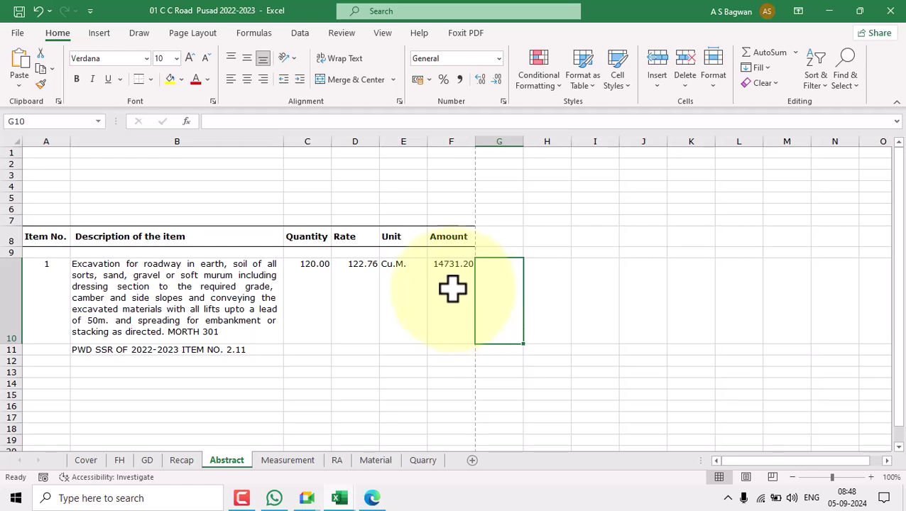
left_click(453, 288)
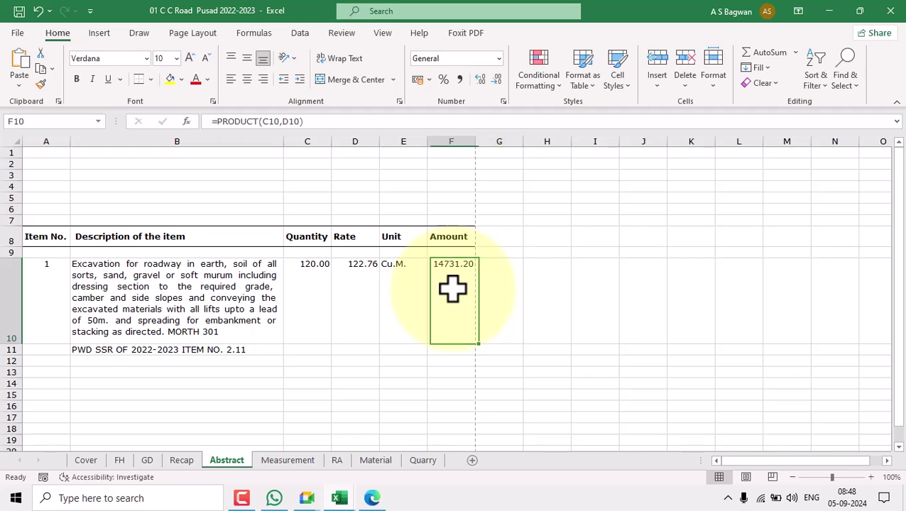
double_click(453, 289)
key("Escape")
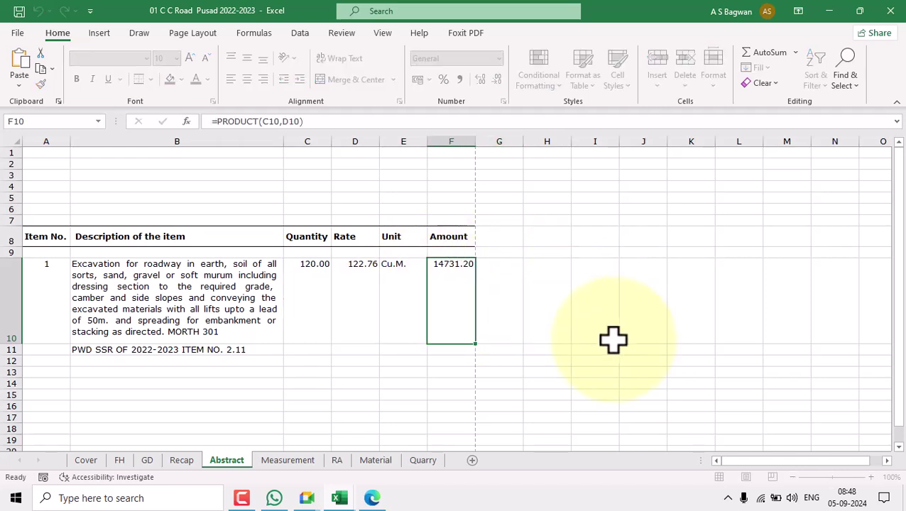
left_click(604, 327)
left_click(468, 296)
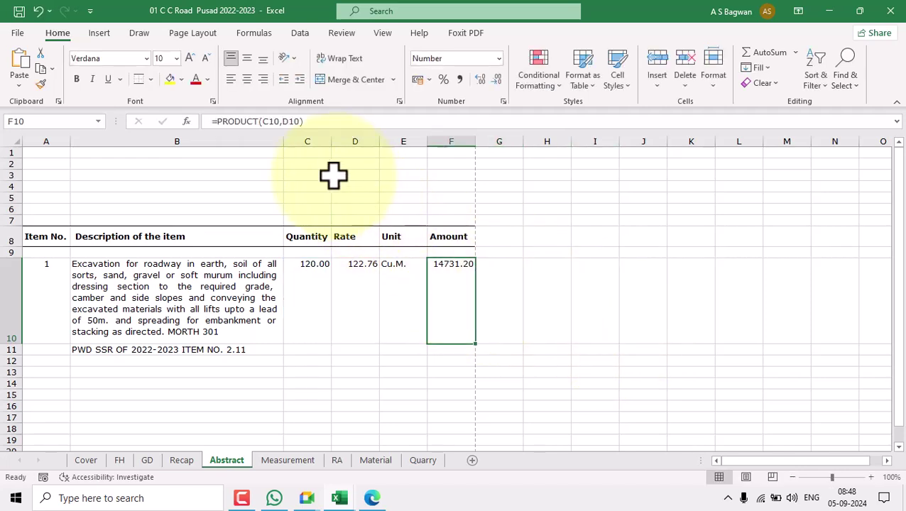
left_click(574, 307)
Step: Round the amount in Abstract cell F10 to two decimals by changing its formula to =ROUND(PRODUCT(C10,D10),2)
left_click(443, 277)
double_click(444, 275)
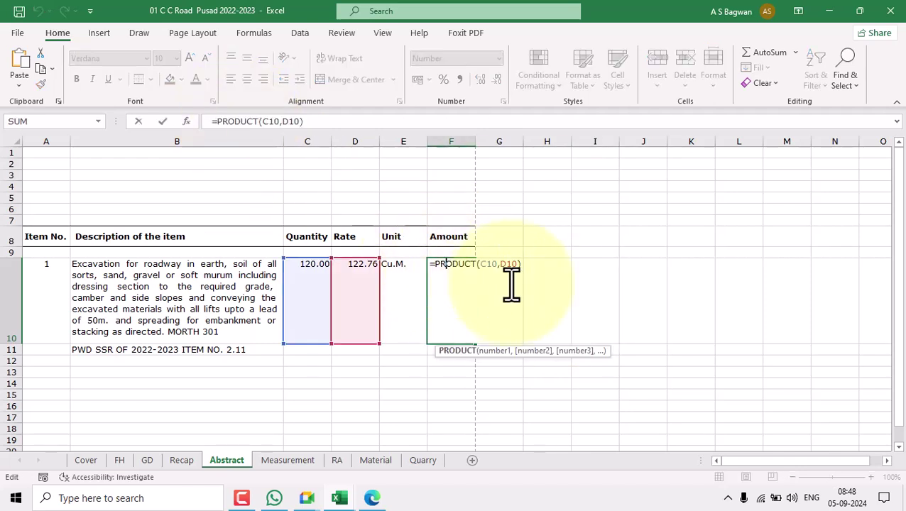
left_click(434, 264)
type("rou")
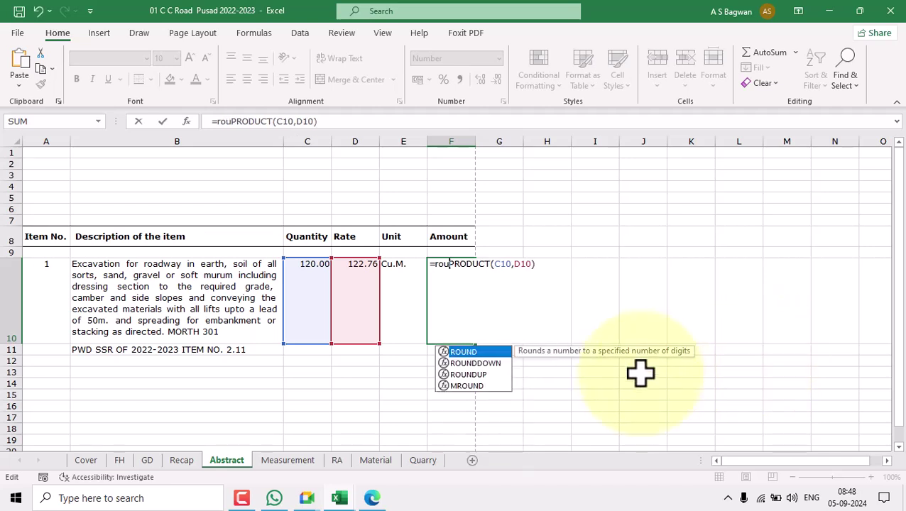
double_click(463, 353)
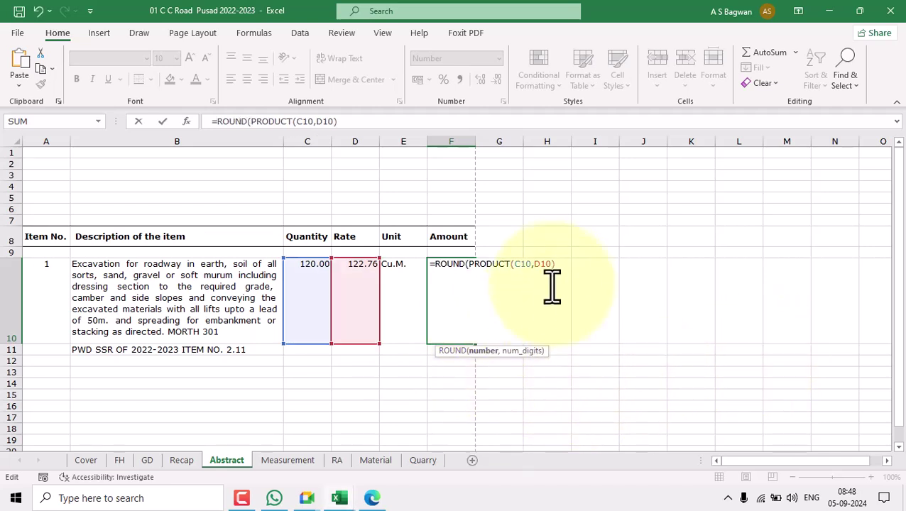
left_click(559, 265)
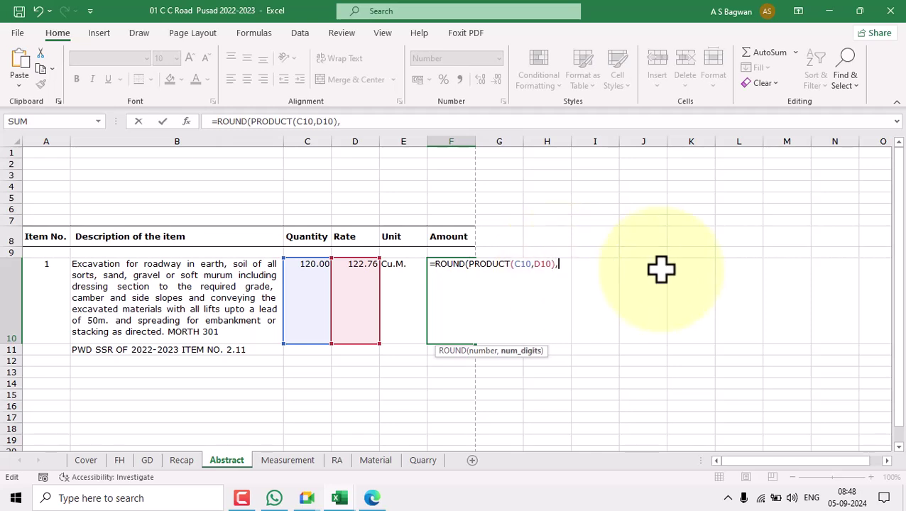
type(",2)")
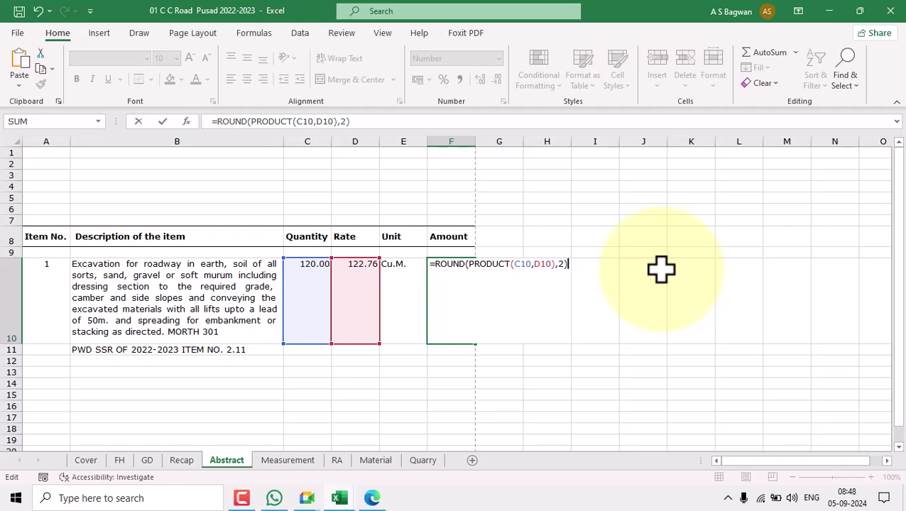
key("Return")
left_click(467, 302)
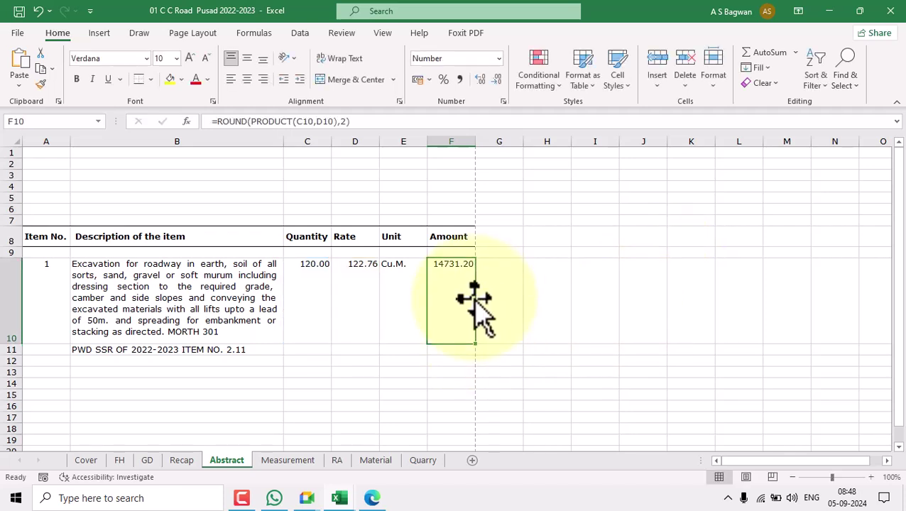
Step: Review the first item's linked quantity, rate and item number cells in the Abstract sheet and open the Measurement sheet
left_click(307, 301)
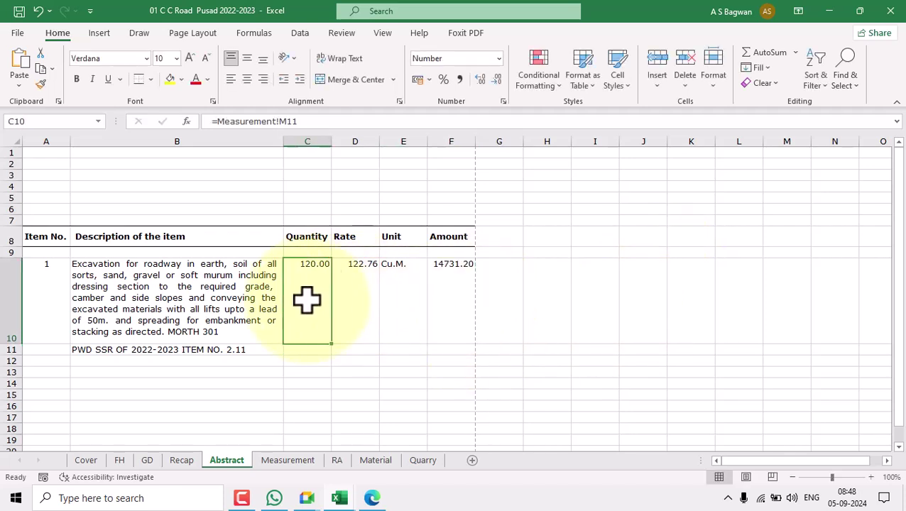
left_click(353, 286)
left_click(48, 285)
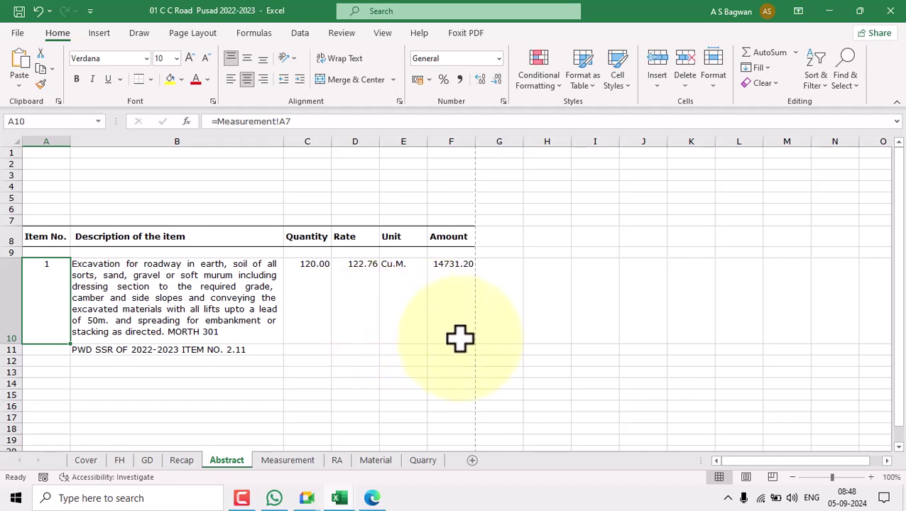
left_click(284, 460)
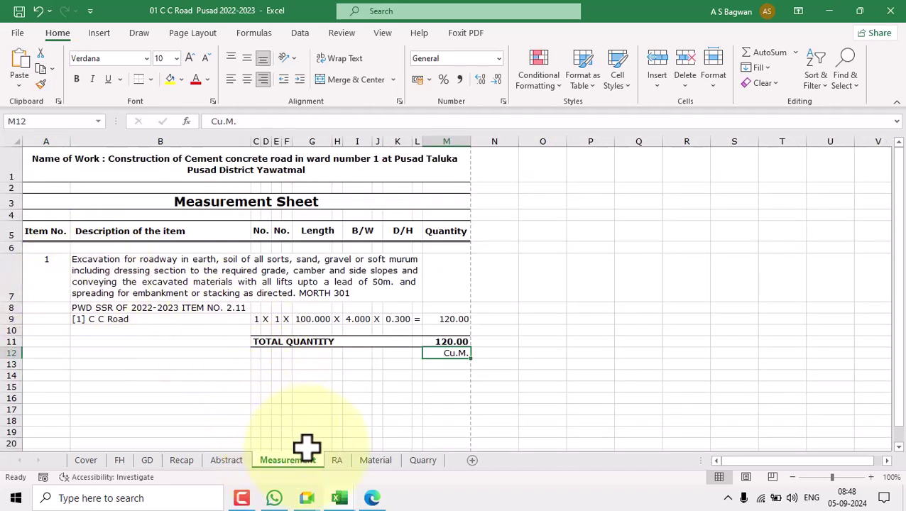
Step: Examine the first item's complete block in the RA, Measurement and Abstract sheets in turn
left_click(338, 462)
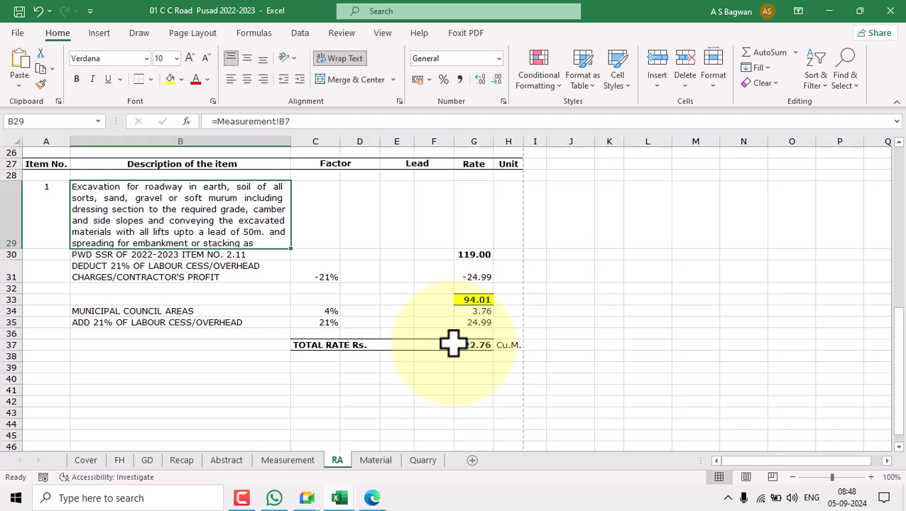
left_click_drag(46, 215, 498, 344)
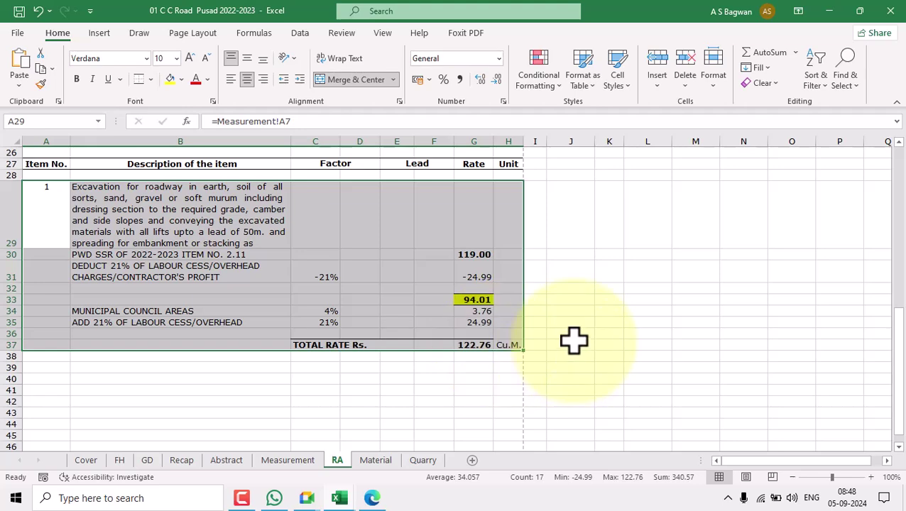
left_click(280, 460)
left_click(69, 288)
left_click_drag(82, 292, 458, 355)
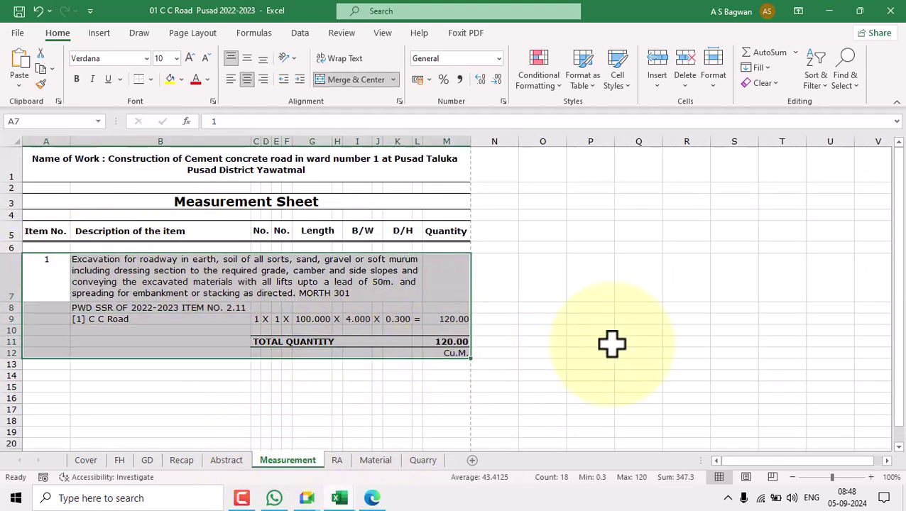
left_click(226, 460)
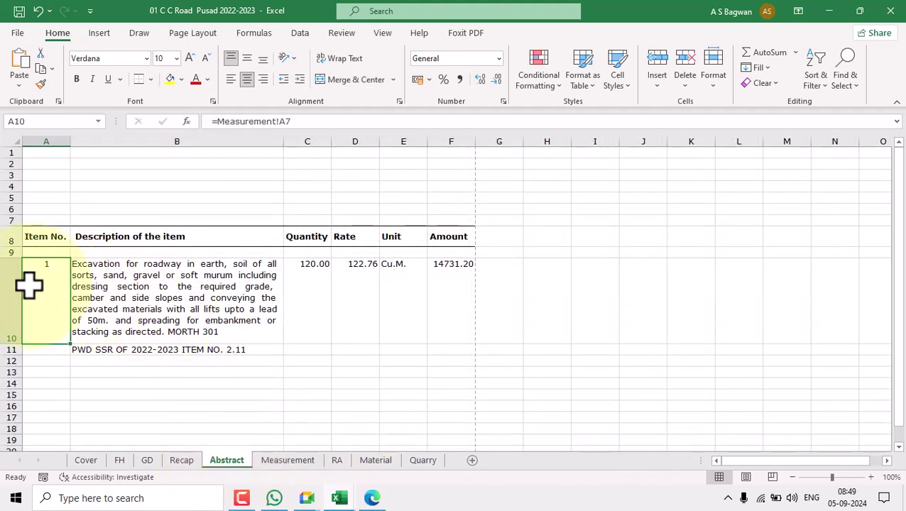
left_click_drag(40, 285, 461, 348)
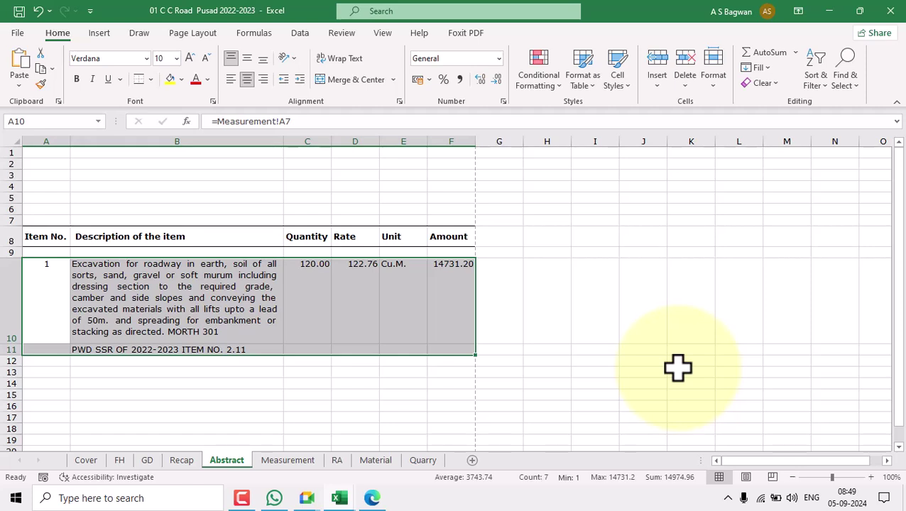
Step: Check the formulas behind the first item's number, description, SSR reference, quantity, rate, unit and amount in Abstract rows 10 and 11
left_click(298, 302)
left_click(369, 289)
left_click(445, 293)
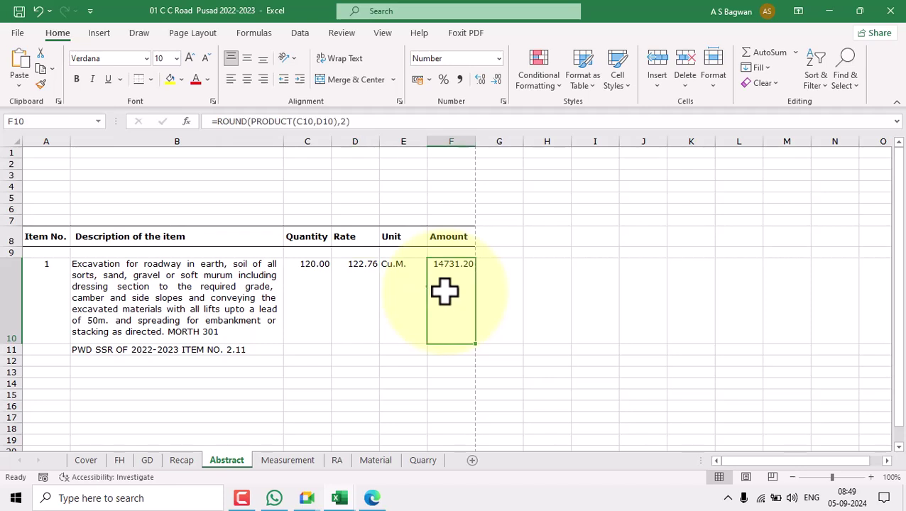
left_click(59, 294)
left_click(155, 299)
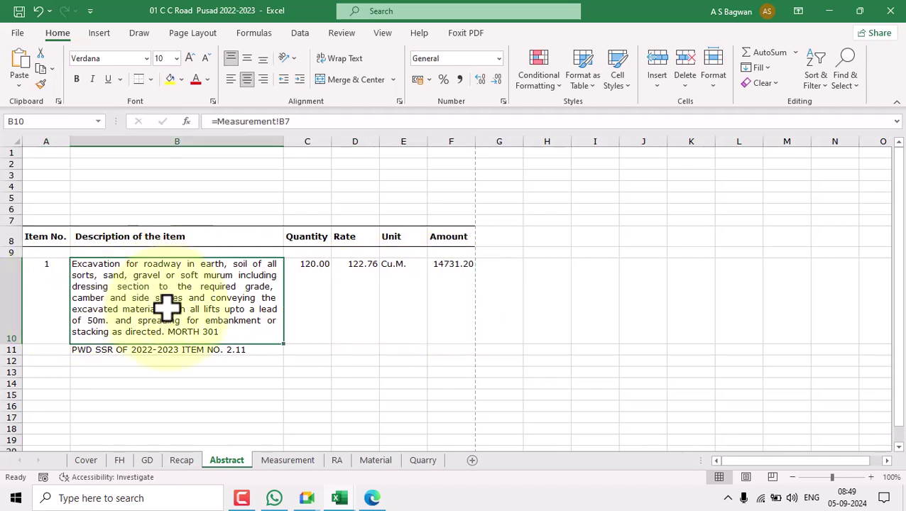
left_click(239, 350)
left_click(322, 298)
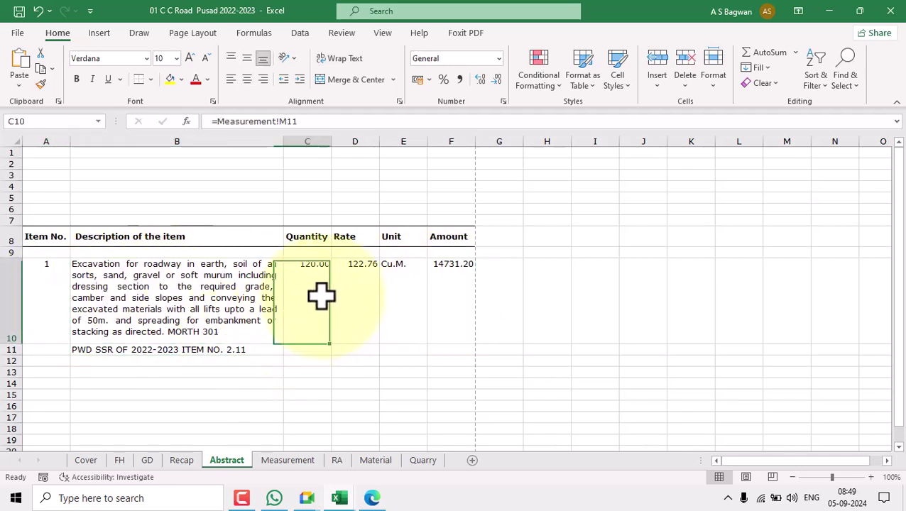
left_click(411, 289)
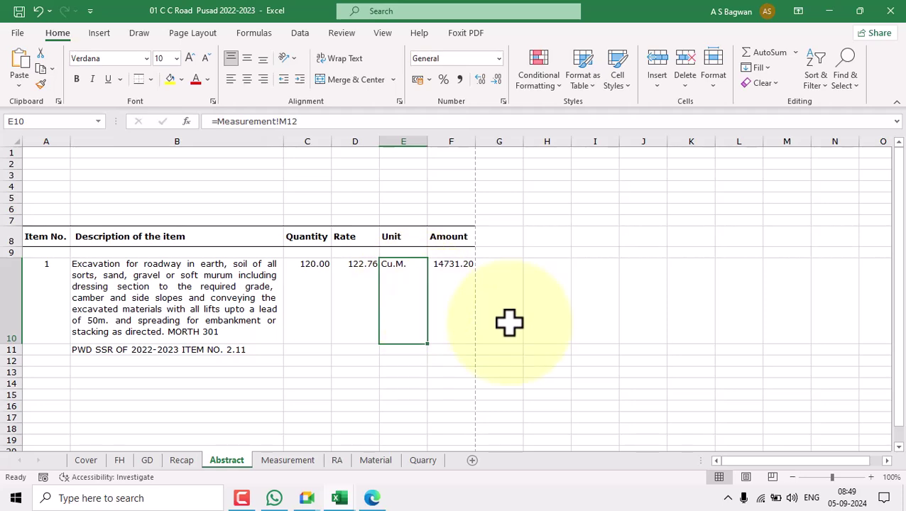
left_click(364, 313)
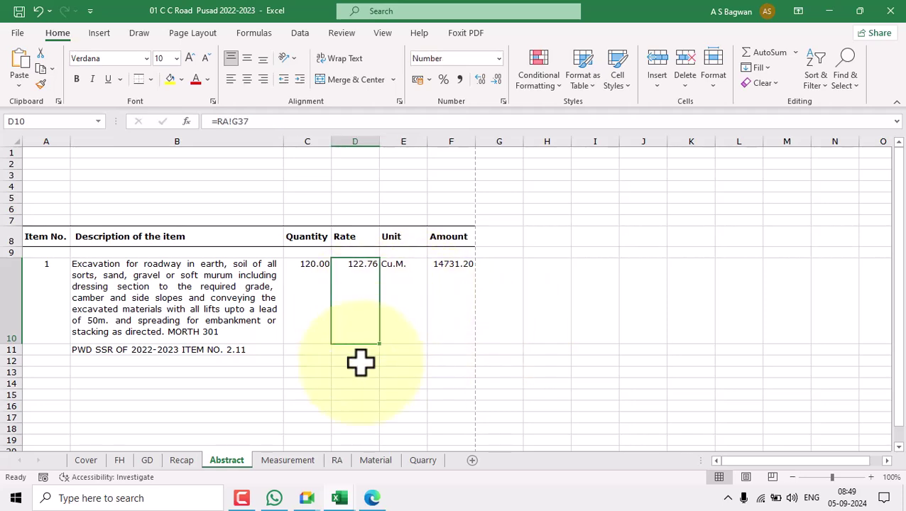
Step: Look over the first item's source entries in the RA and Measurement sheets and return to the Abstract sheet
left_click(339, 461)
left_click(579, 334)
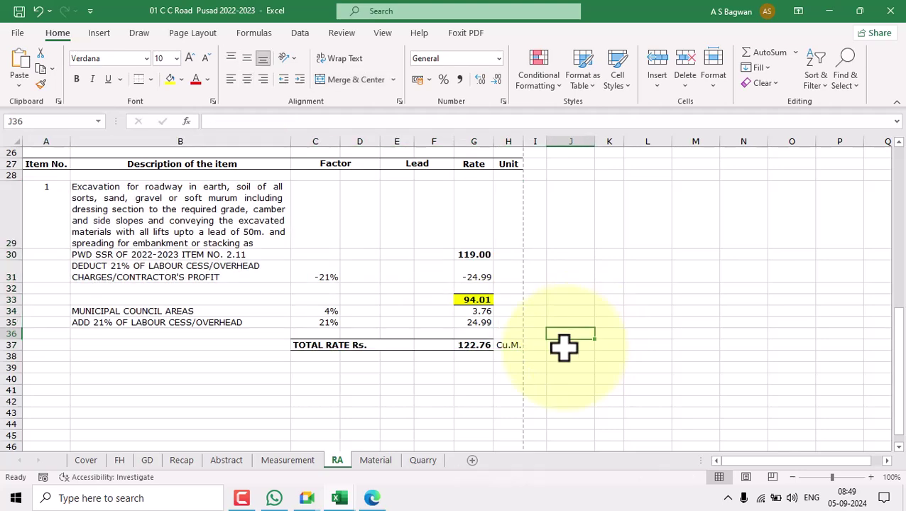
left_click(288, 460)
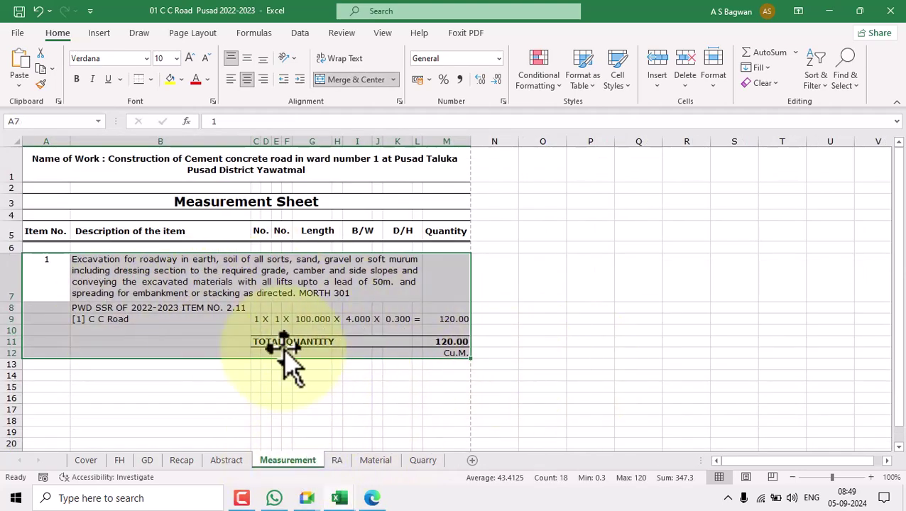
left_click(236, 461)
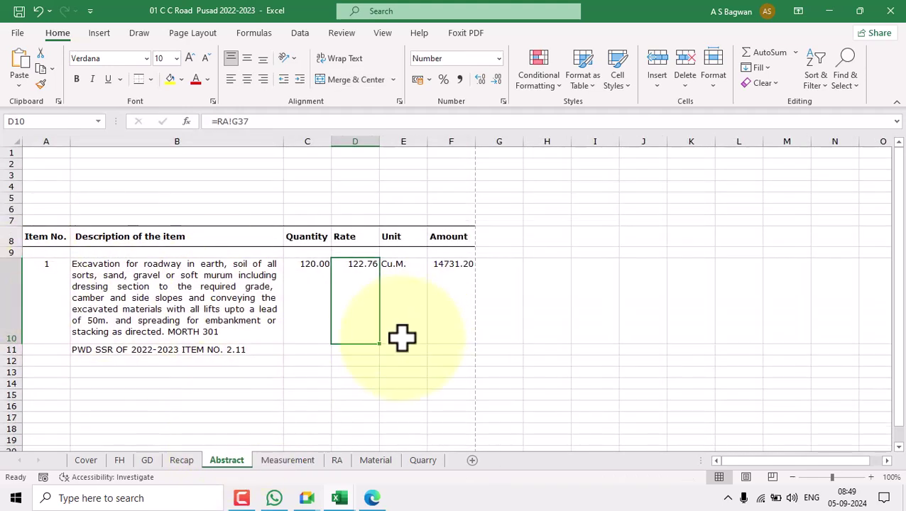